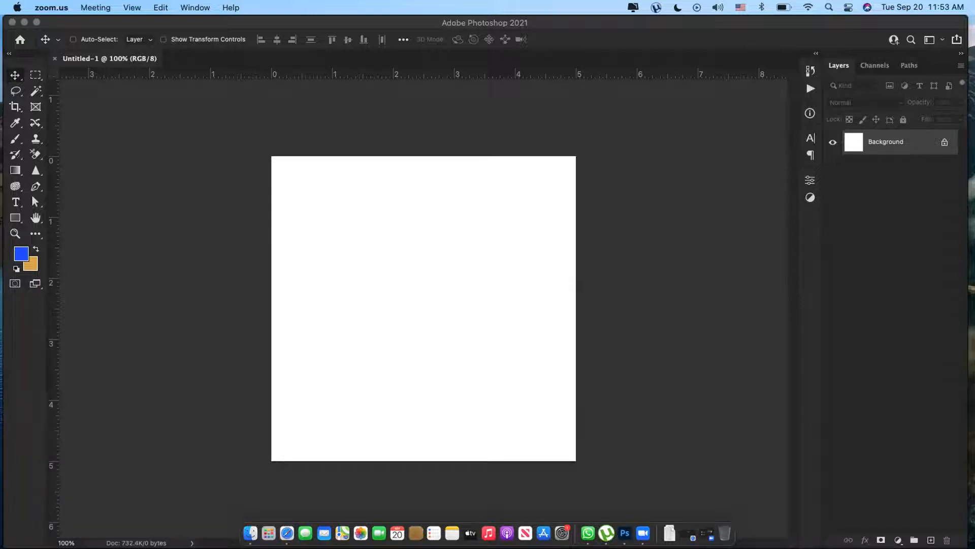
Add a new layer, fill a rectangular selection around the canvas centre with the orange background colour, and deselect it.
left_click(930, 540)
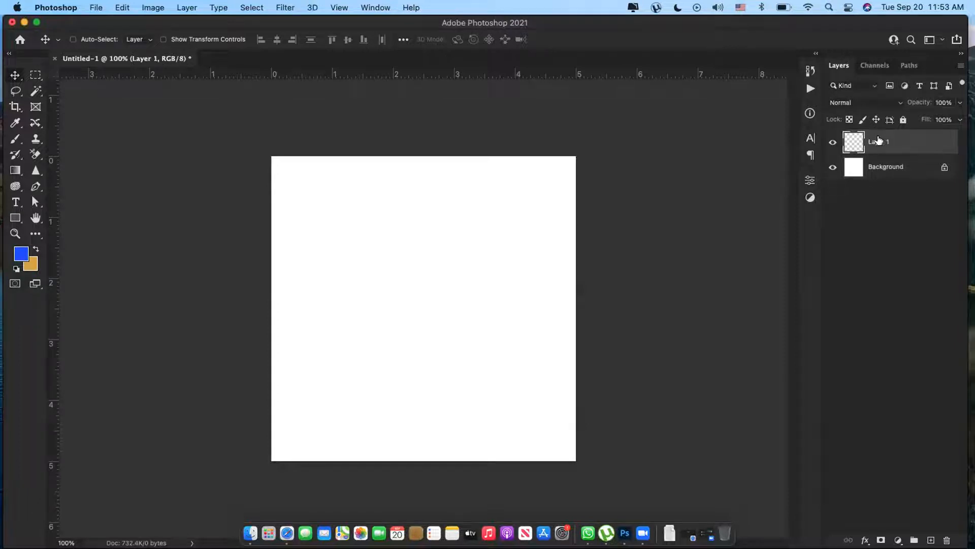
left_click(35, 75)
left_click_drag(336, 223, 504, 365)
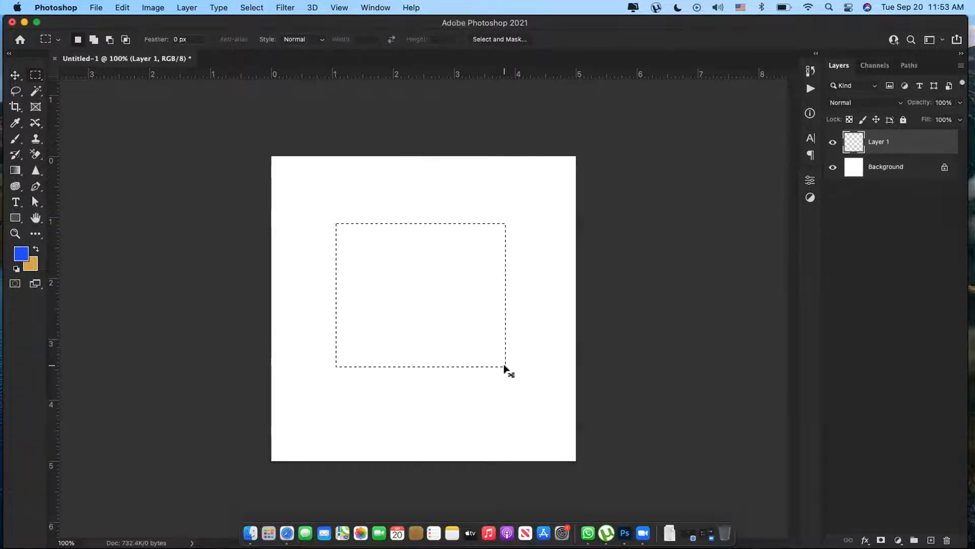
key("super+BackSpace")
key("super+d")
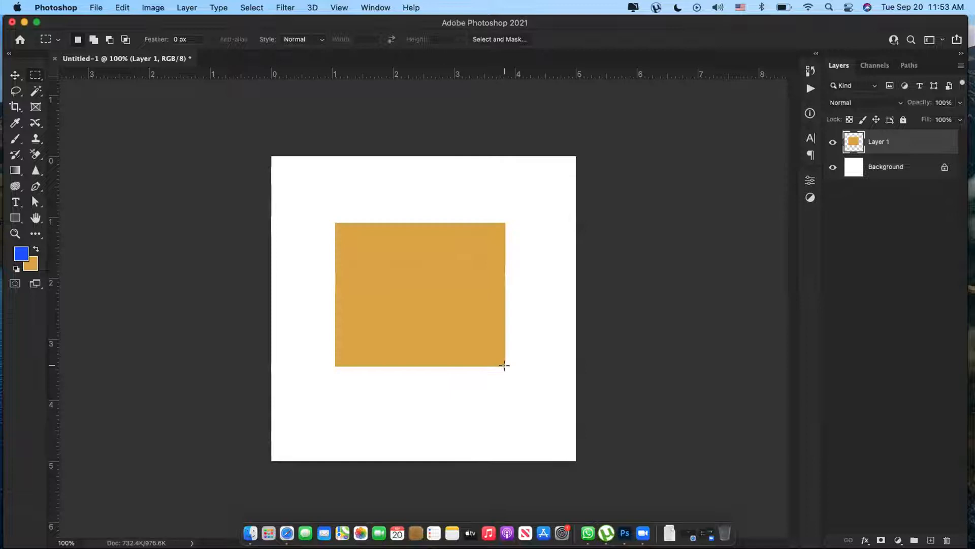
Review the Blending Options in the orange rectangle layer's Layer Style dialog and close it without changes.
key("v")
key("z")
left_click_drag(413, 294, 448, 316)
key("v")
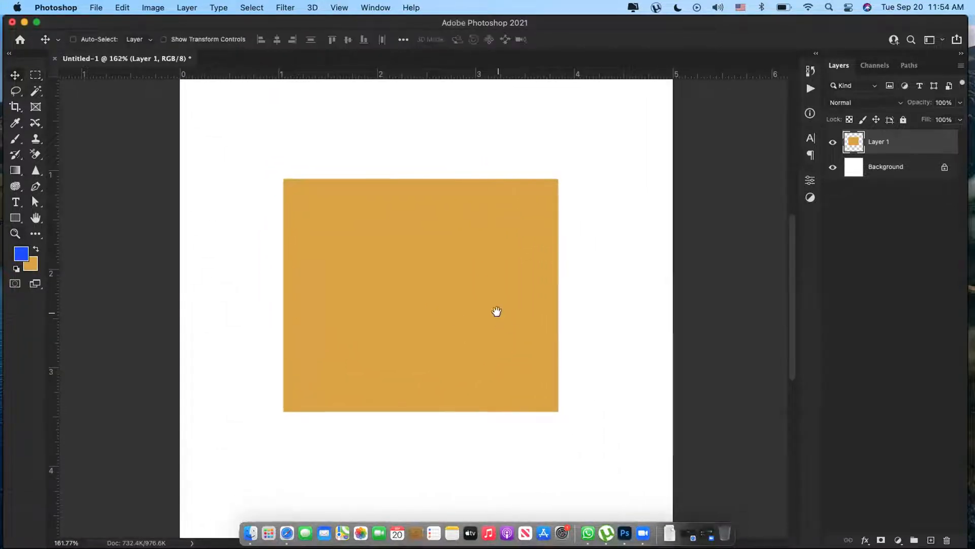
scroll(496, 309, "down", 1)
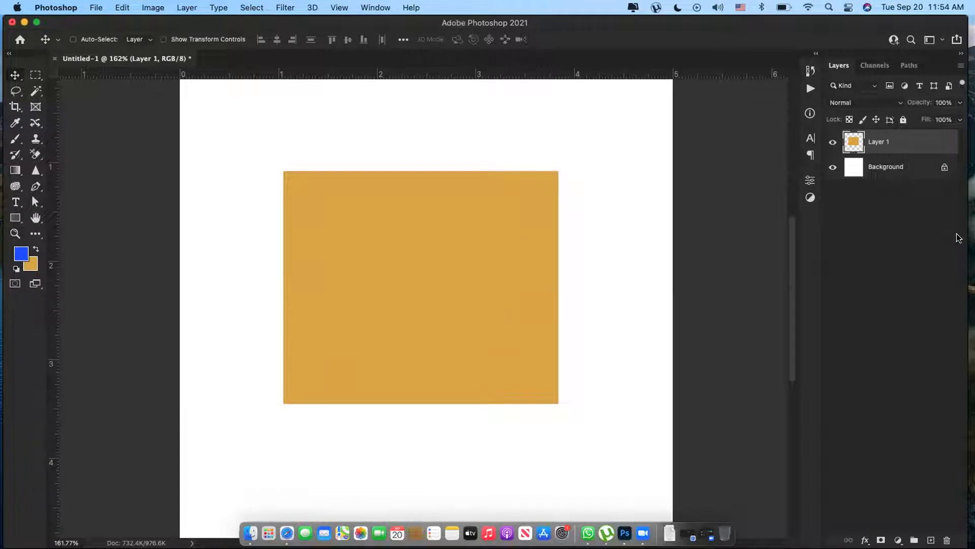
right_click(920, 143)
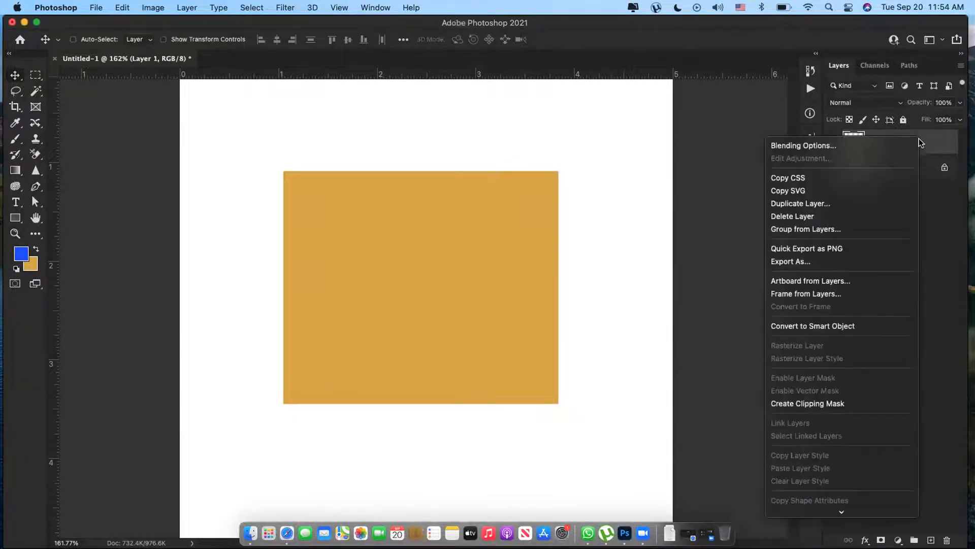
left_click(803, 148)
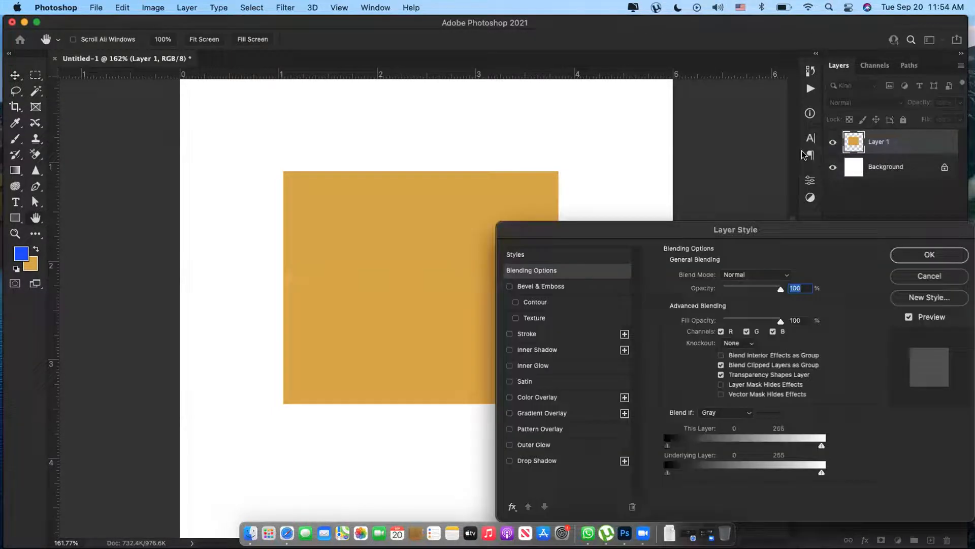
left_click_drag(732, 231, 710, 168)
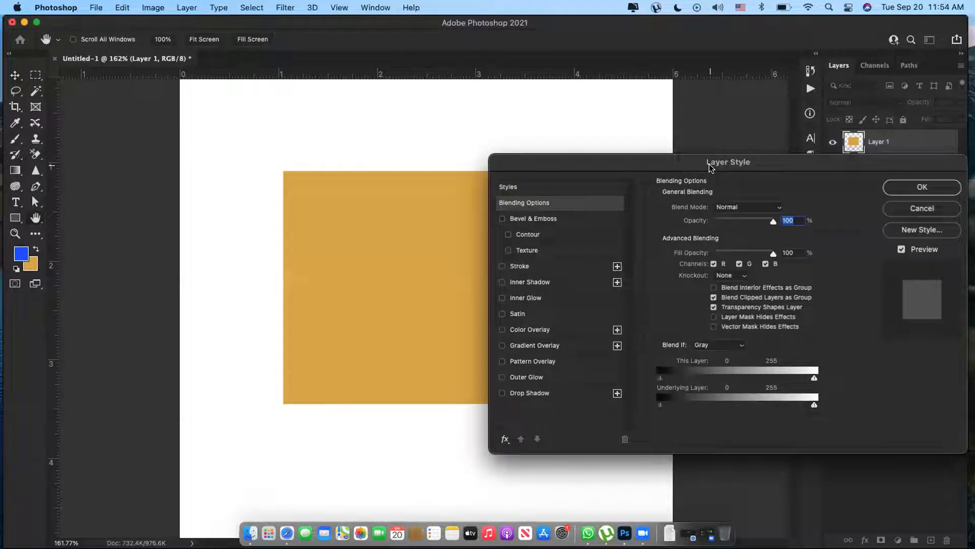
left_click_drag(710, 168, 668, 160)
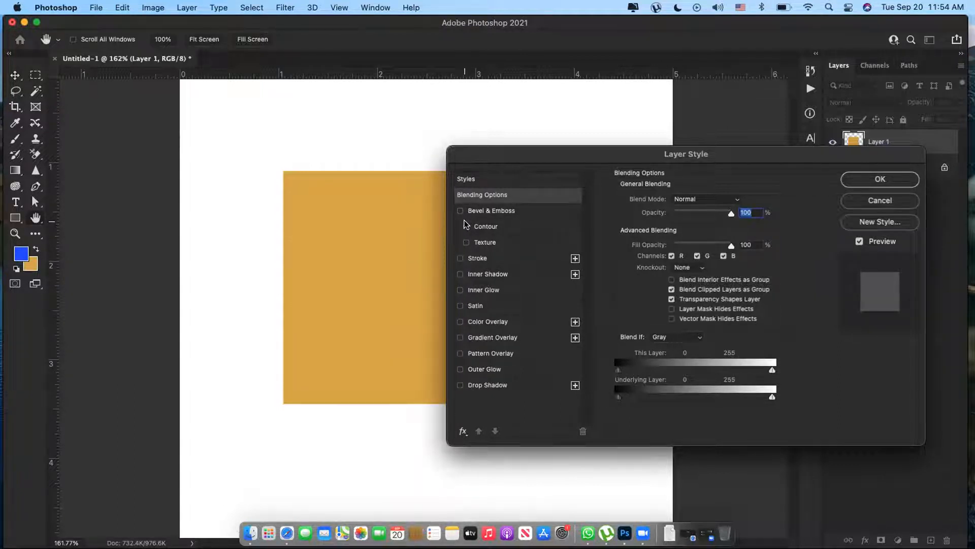
key("Escape")
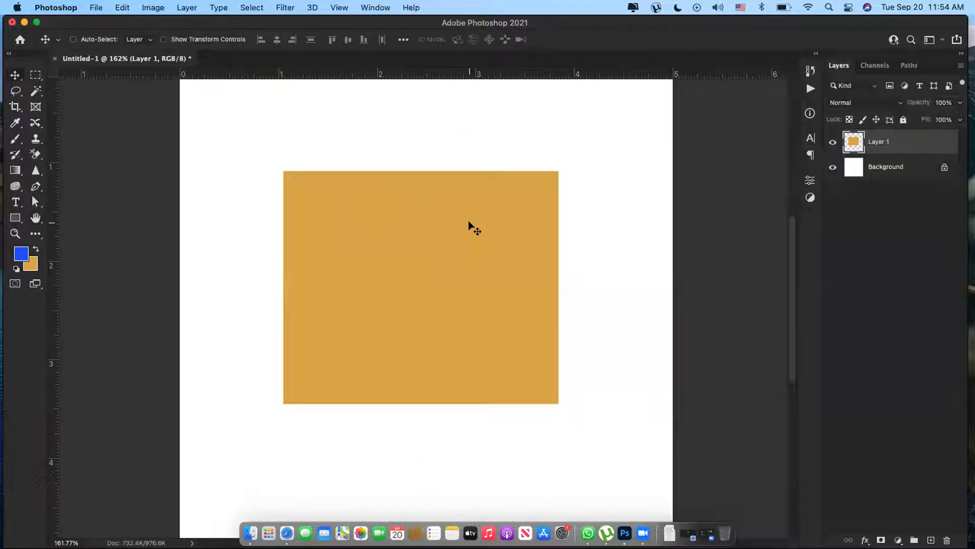
Switch to Finder and open the blonde woman's studio-portrait JPG from Downloads in Adobe Photoshop 2021.
key("ctrl+Up")
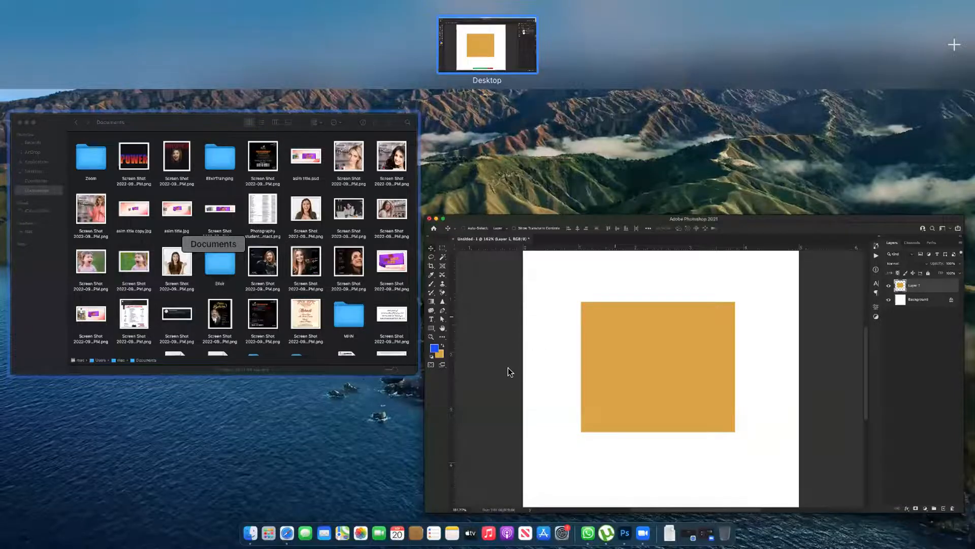
left_click(542, 352)
scroll(530, 367, "down", 3)
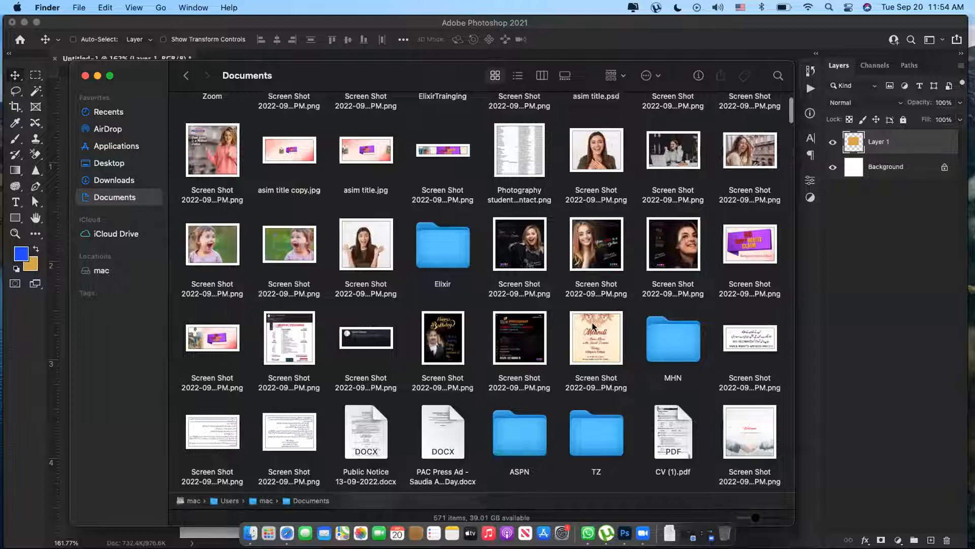
scroll(593, 327, "up", 2)
left_click(113, 180)
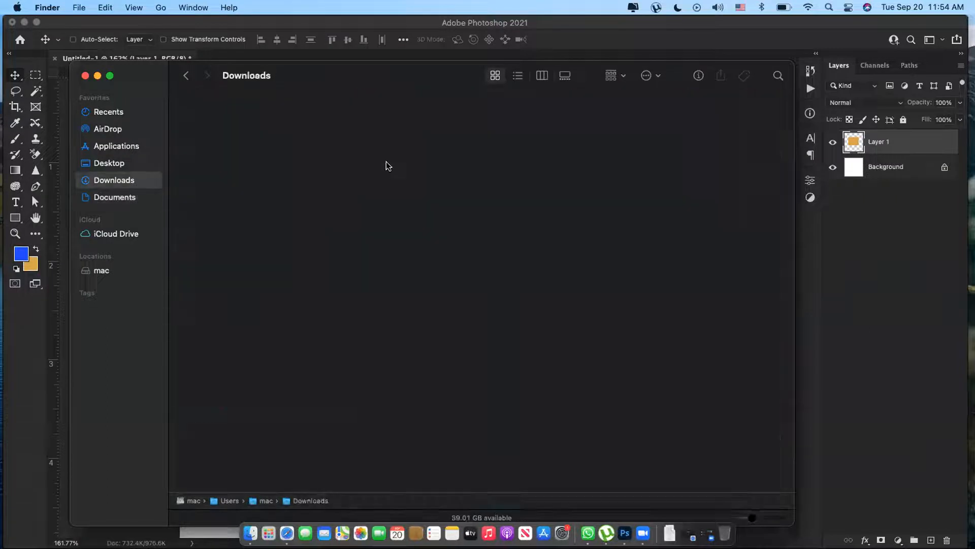
scroll(373, 241, "up", 2)
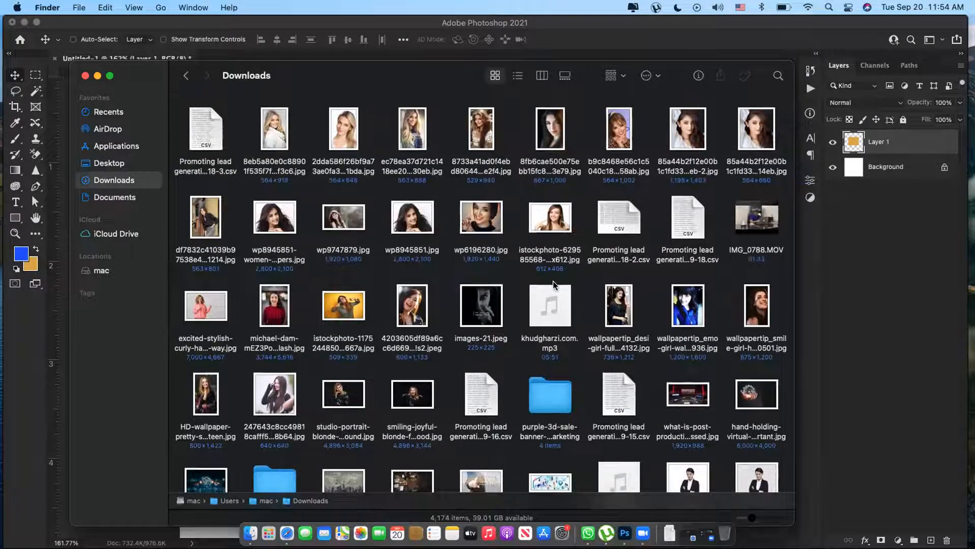
scroll(553, 282, "down", 5)
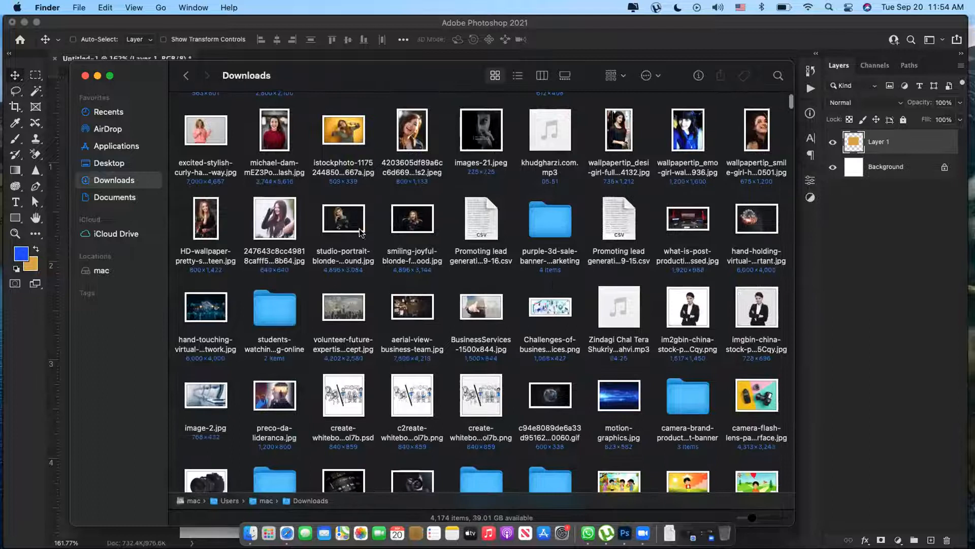
right_click(361, 233)
mouse_move(362, 240)
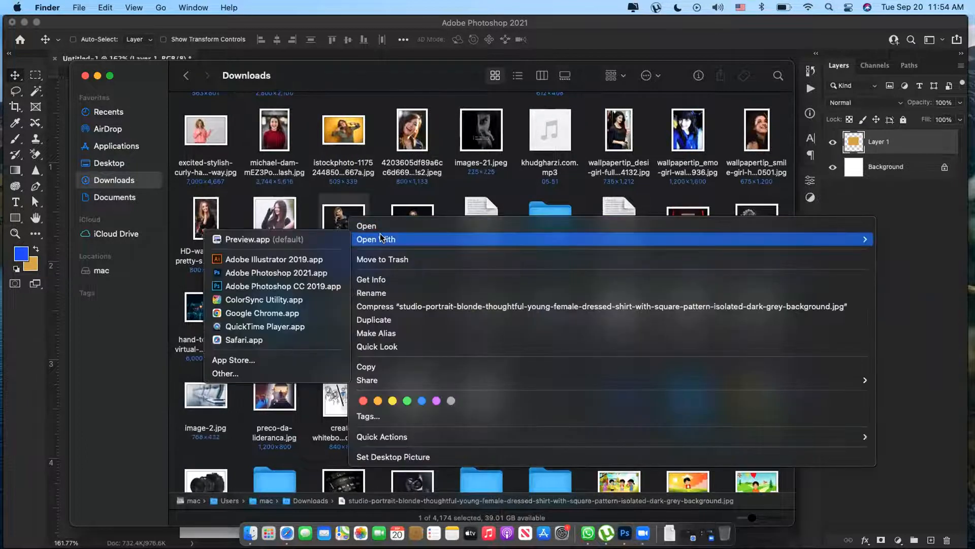
left_click(311, 275)
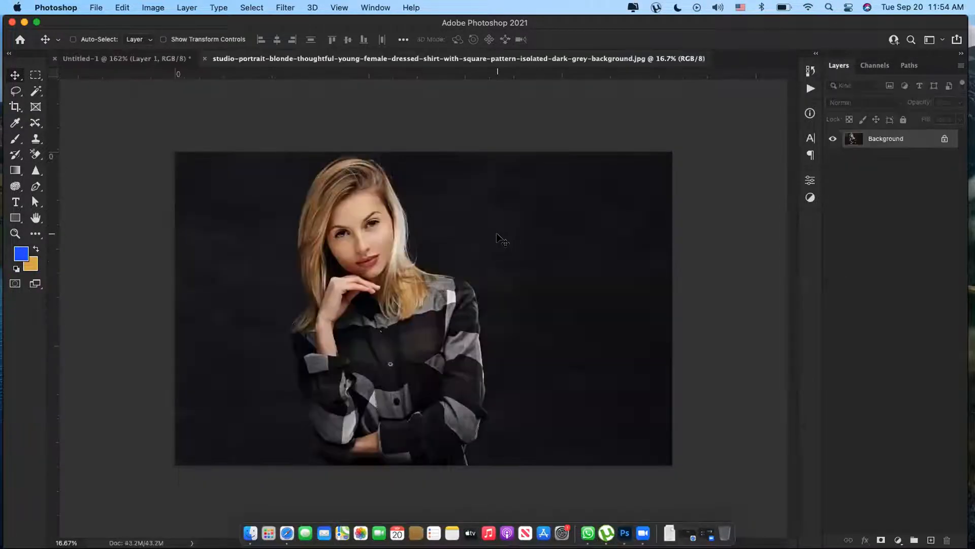
left_click(13, 93)
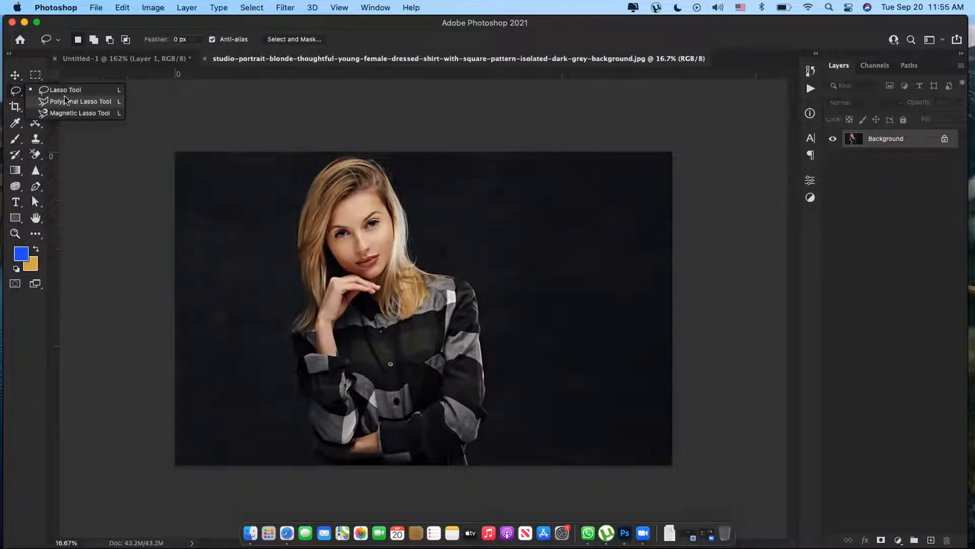
key("Escape")
key("v")
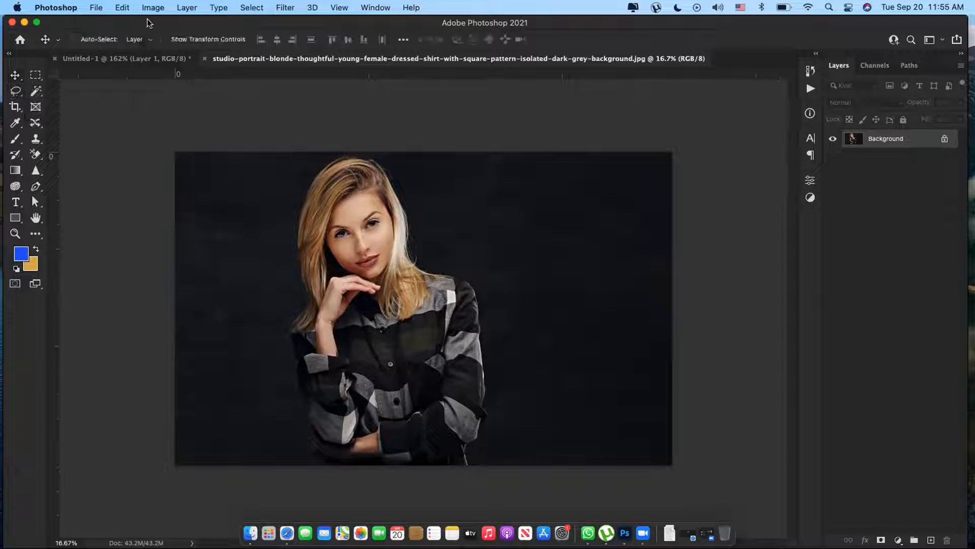
Select the woman automatically with Select Subject and copy the selection to a new layer.
left_click(250, 8)
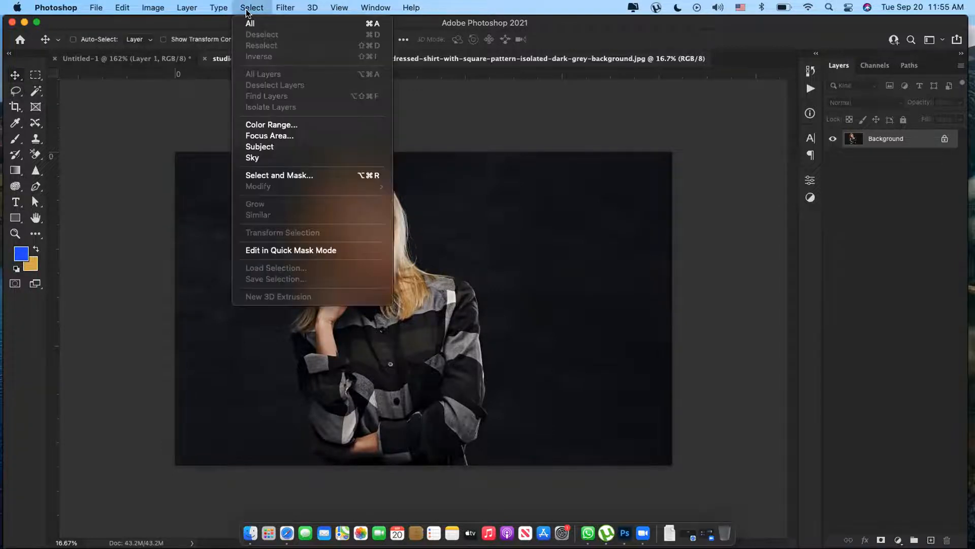
left_click(260, 148)
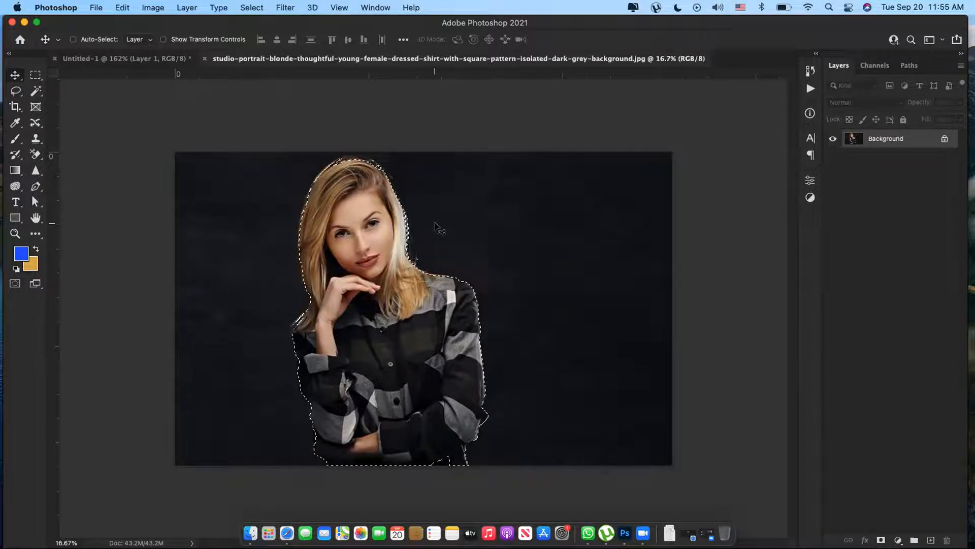
key("super+j")
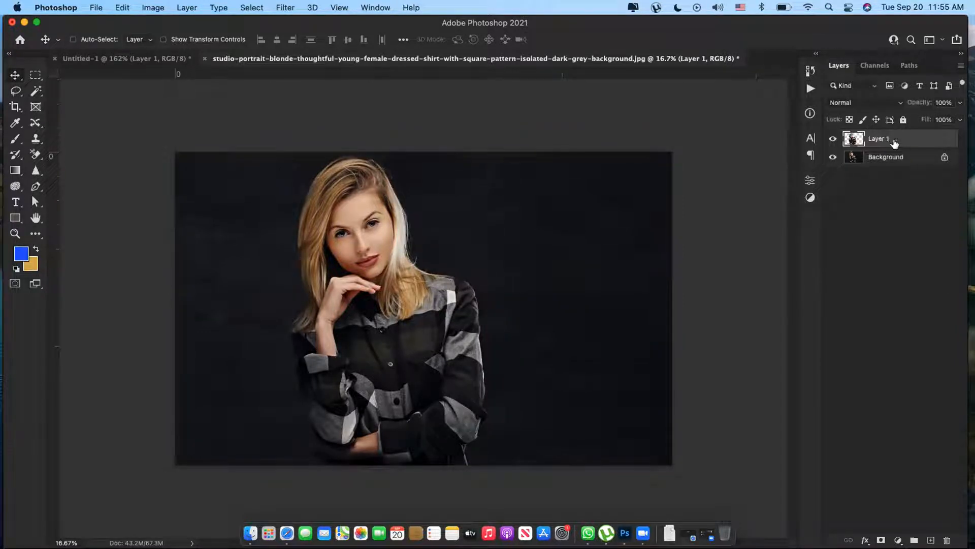
Disable the R channel in the Advanced Blending options of the cut-out woman's layer and apply the change.
double_click(914, 142)
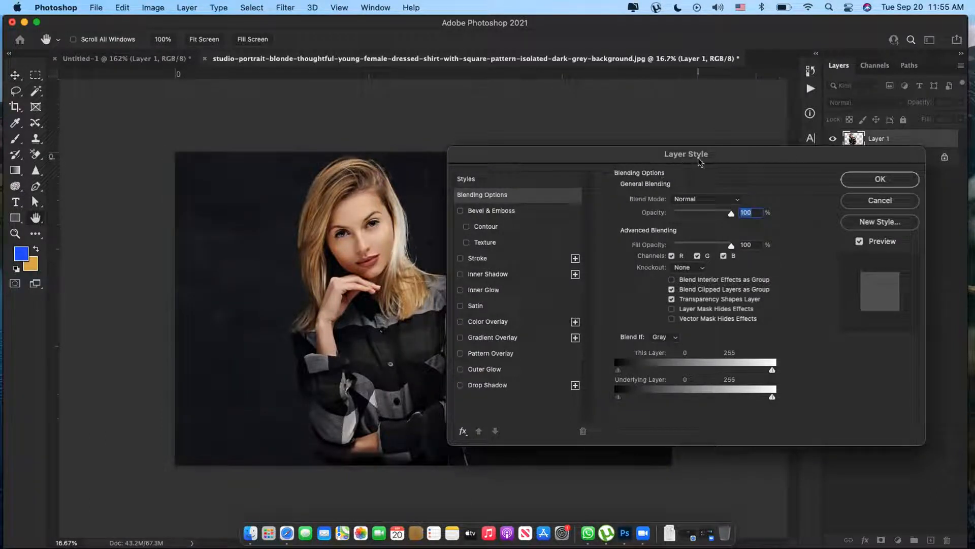
left_click_drag(695, 152, 702, 139)
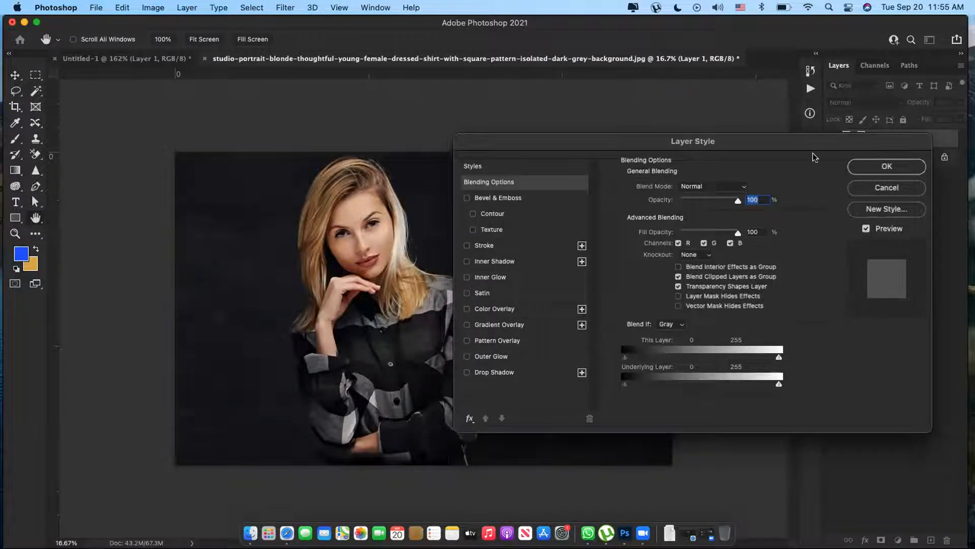
left_click_drag(813, 144, 710, 142)
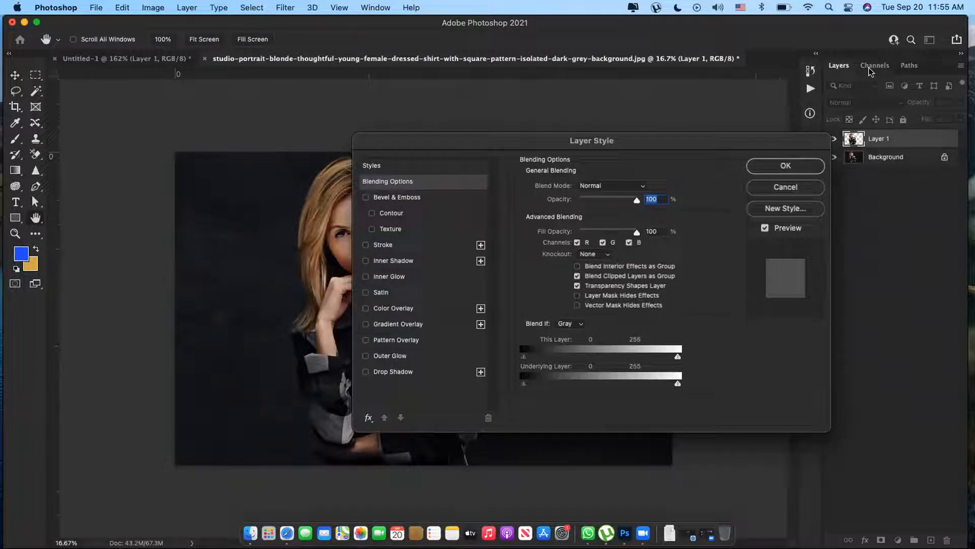
left_click_drag(602, 144, 652, 145)
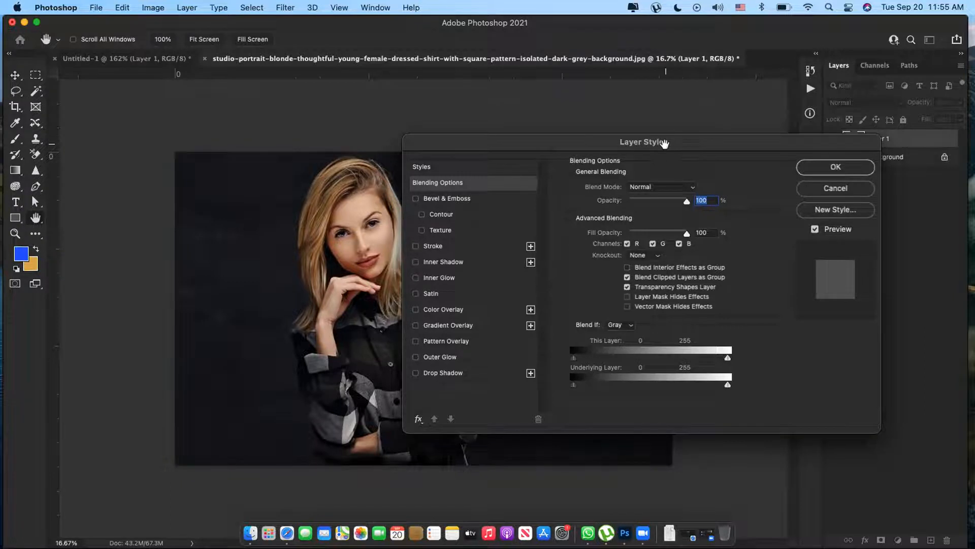
left_click_drag(665, 145, 712, 126)
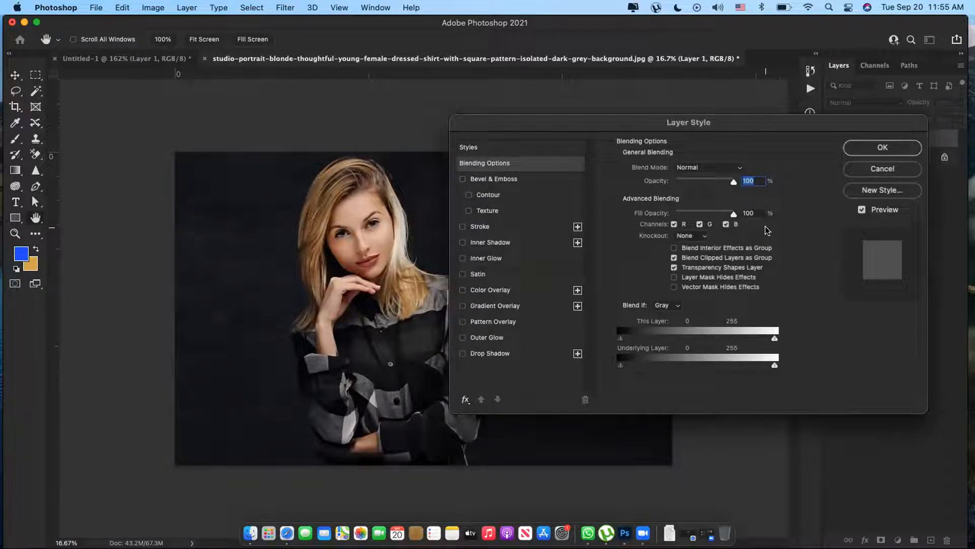
left_click(675, 224)
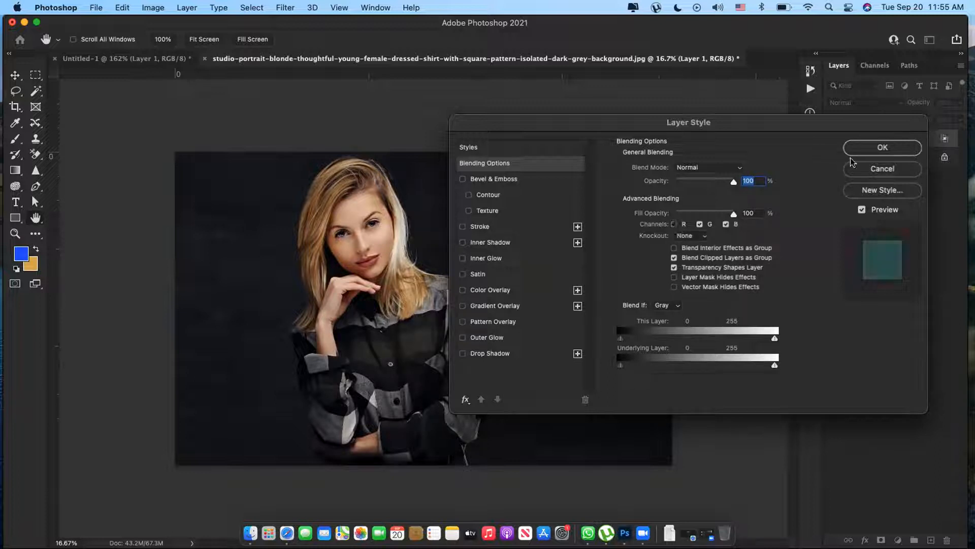
left_click(883, 147)
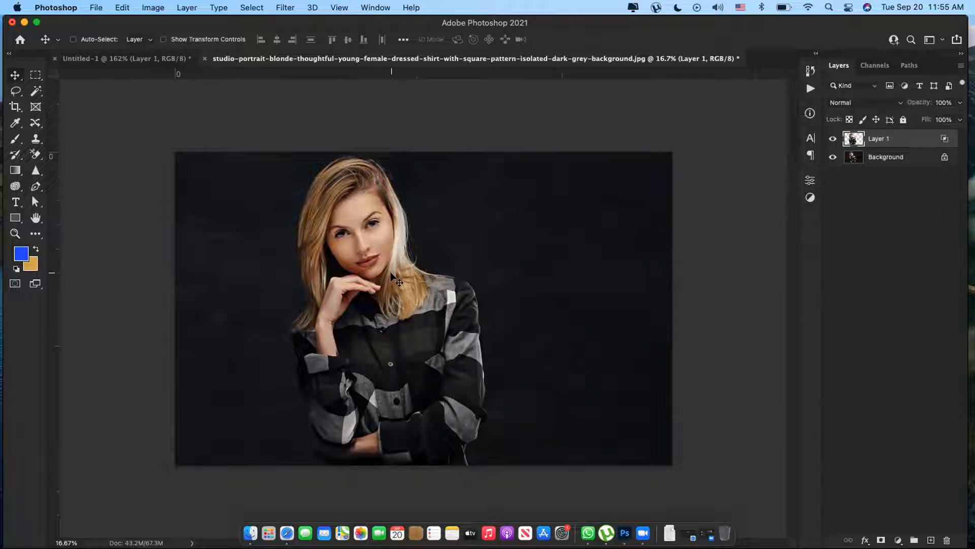
Rotate the cut-out woman's layer by 1.38 degrees and shift it slightly up and to the right for a red-cyan offset.
key("super")
key("super+t")
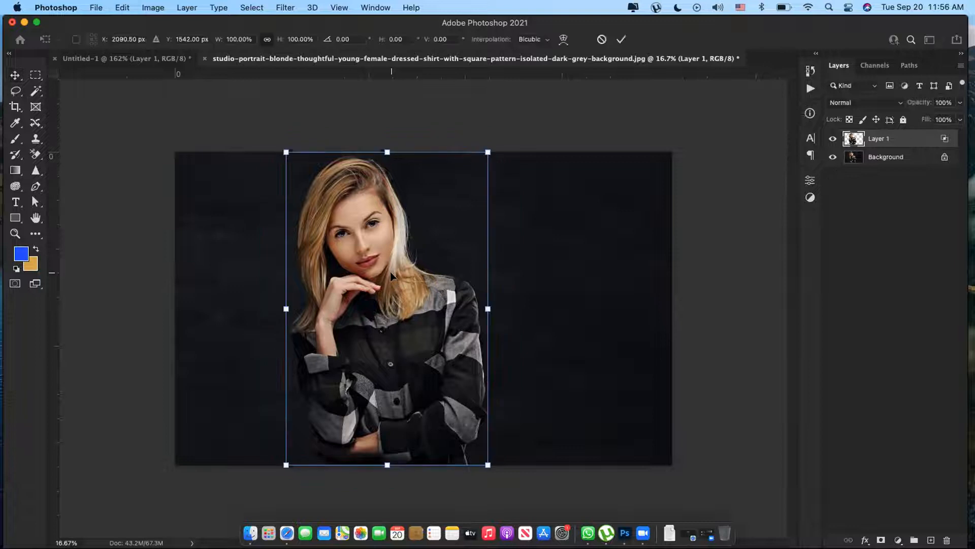
left_click_drag(527, 149, 529, 152)
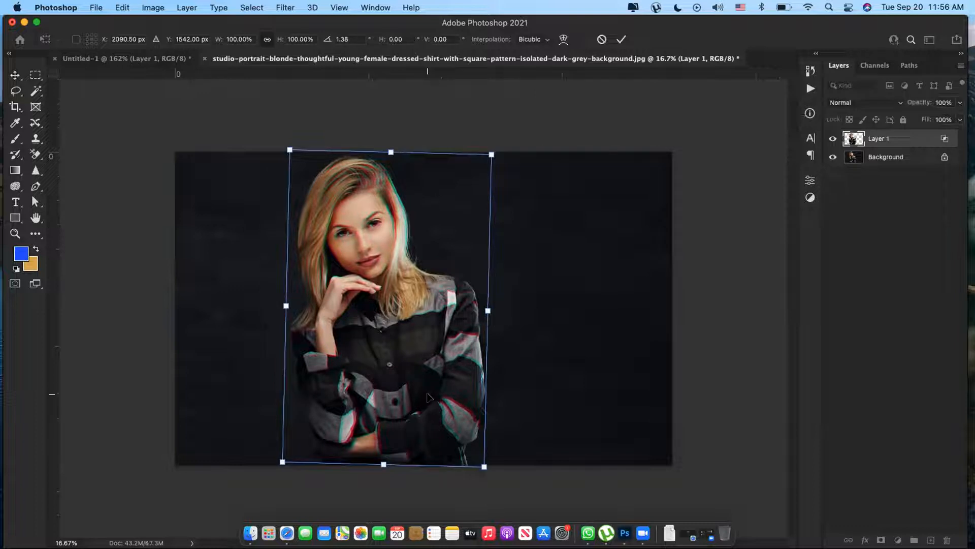
key("Return")
mouse_move(420, 379)
left_mouse_down()
mouse_move(440, 375)
mouse_move(425, 374)
left_mouse_up()
Duplicate the cut-out woman's layer and, in the copy's Advanced Blending options, enable the R channel and disable the G channel.
key("super+j")
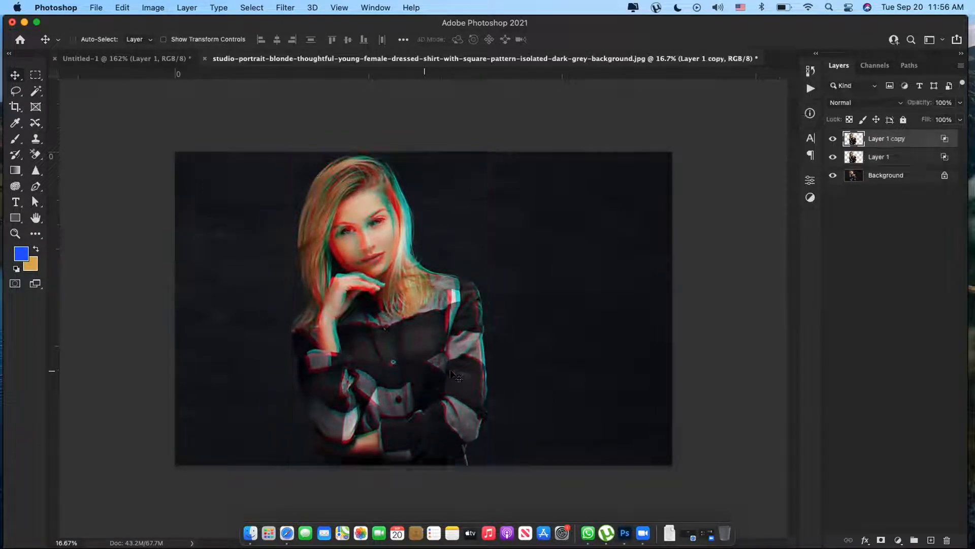
double_click(929, 142)
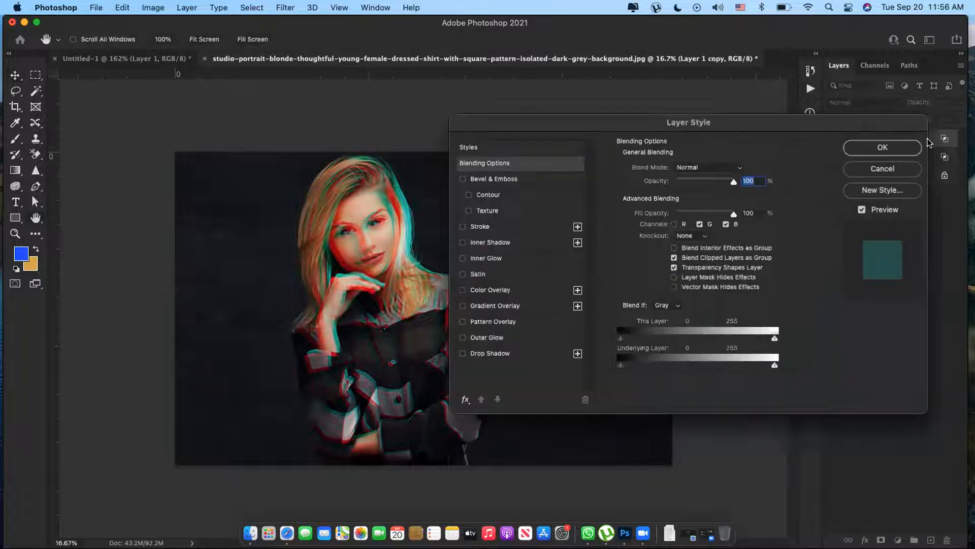
left_click(675, 225)
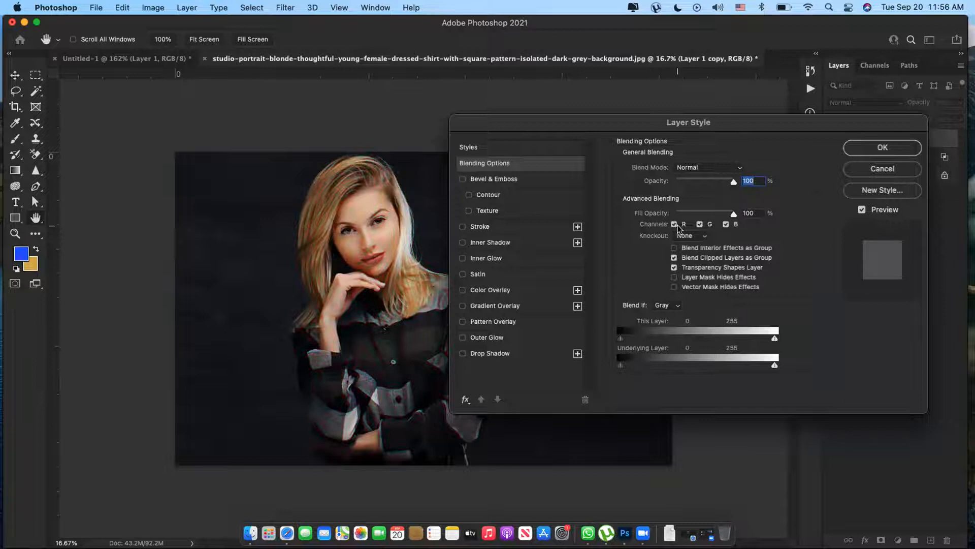
left_click(700, 224)
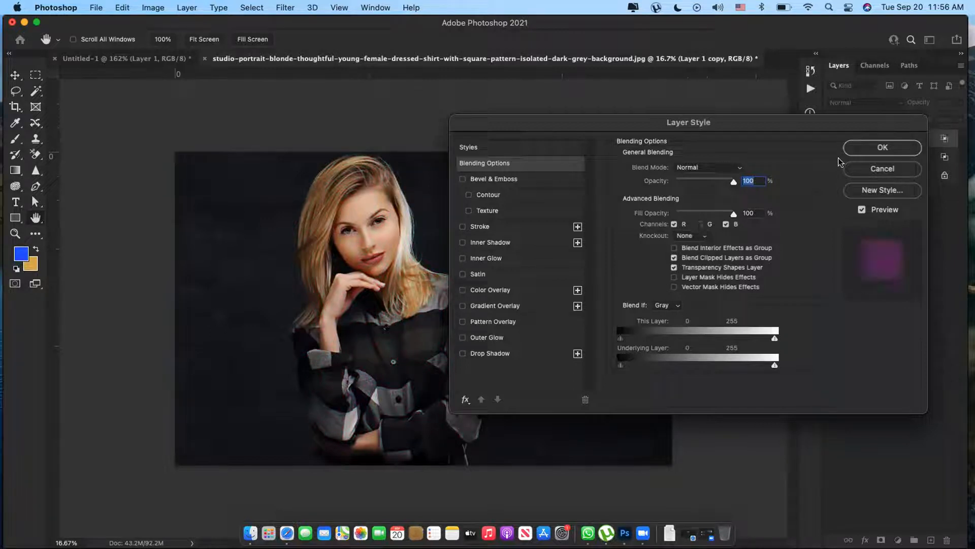
left_click(867, 147)
Rotate the duplicated woman layer by -3.14 degrees and nudge it slightly down and to the left for a magenta-green offset.
key("ctrl+t")
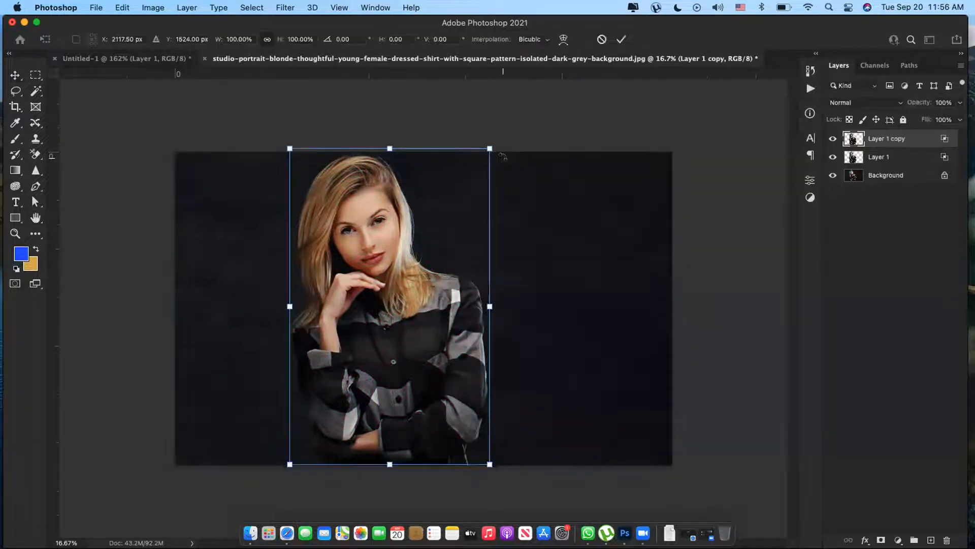
left_click_drag(529, 158, 542, 138)
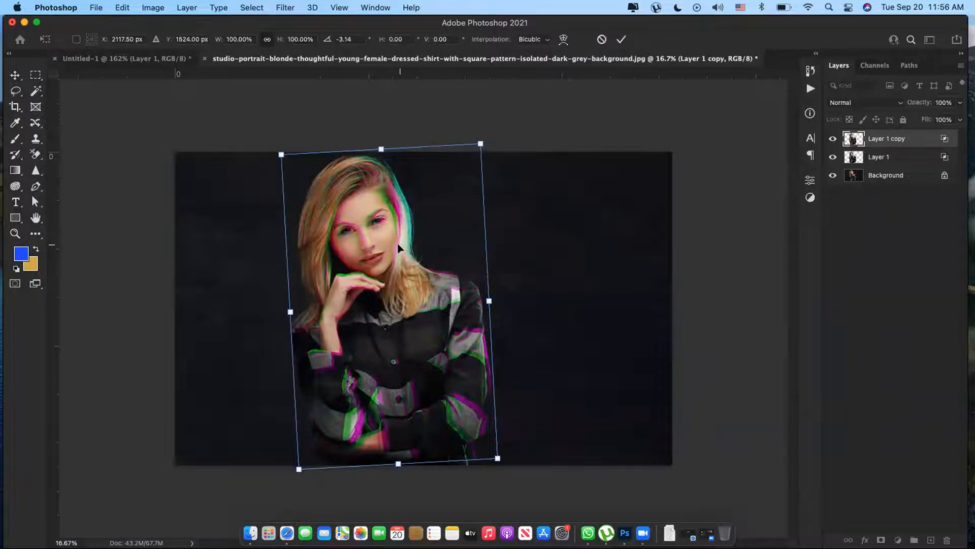
left_click_drag(398, 243, 397, 249)
key("Return")
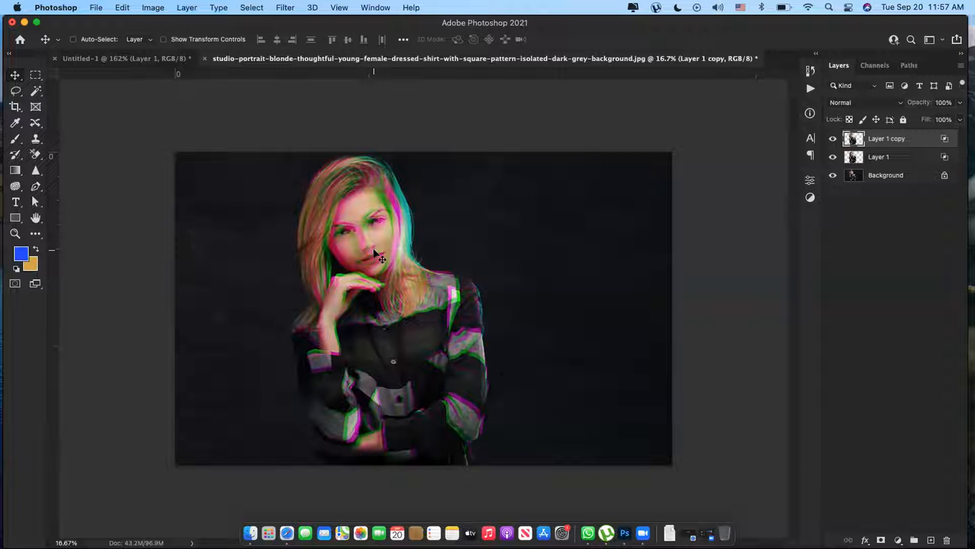
left_click_drag(374, 249, 369, 253)
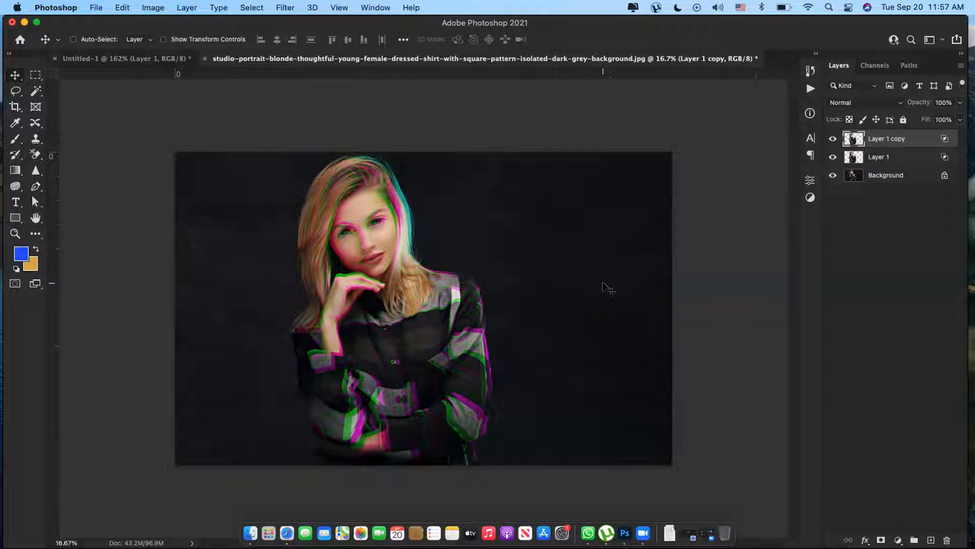
Switch to the Untitled-1 document and compare the orange square with its R channel off and on in its layer's Blending Options.
left_click(146, 59)
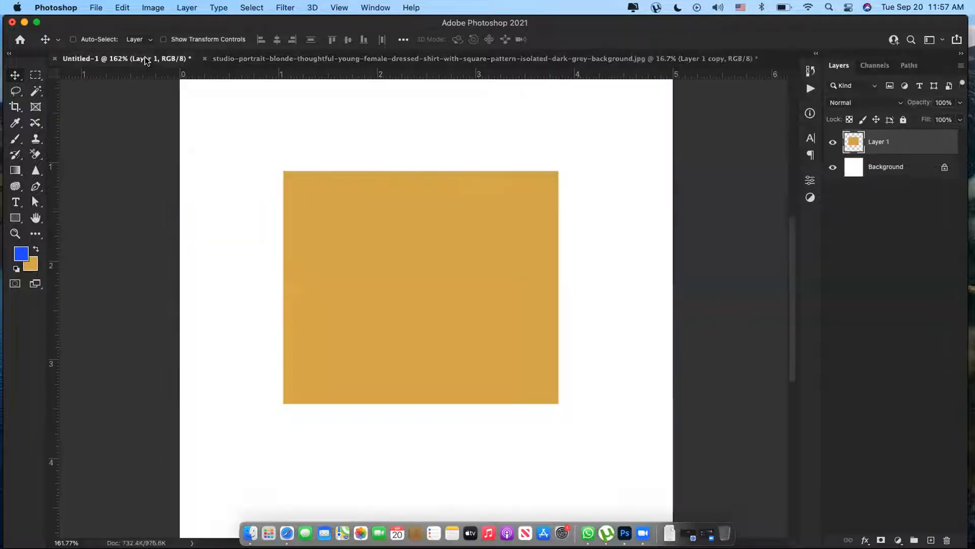
double_click(916, 148)
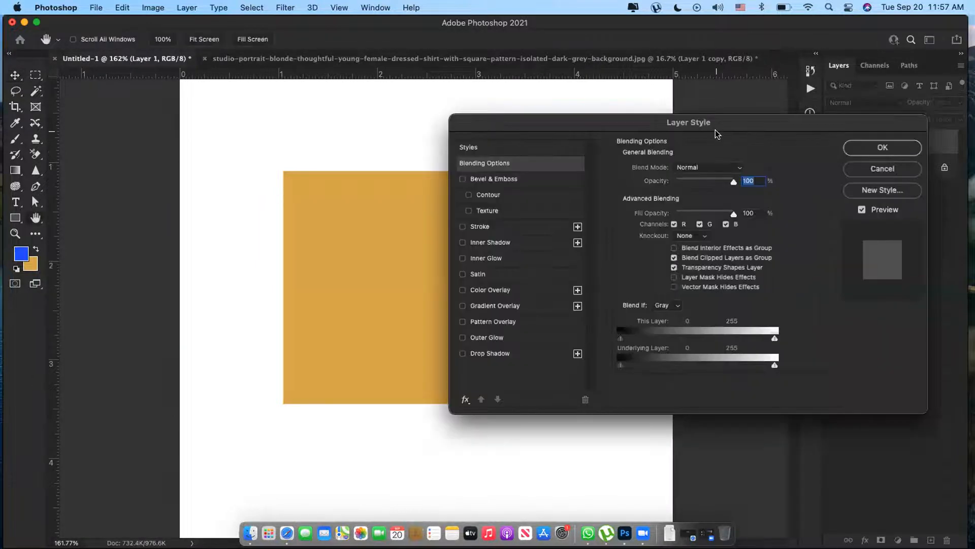
left_click_drag(720, 130, 765, 129)
left_click(722, 224)
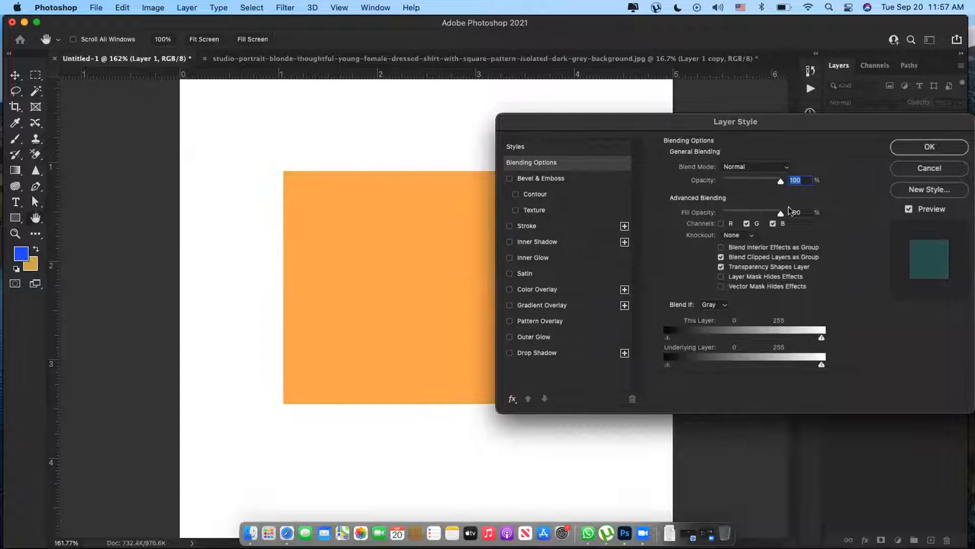
left_click(722, 224)
left_click(722, 224)
left_click(722, 224)
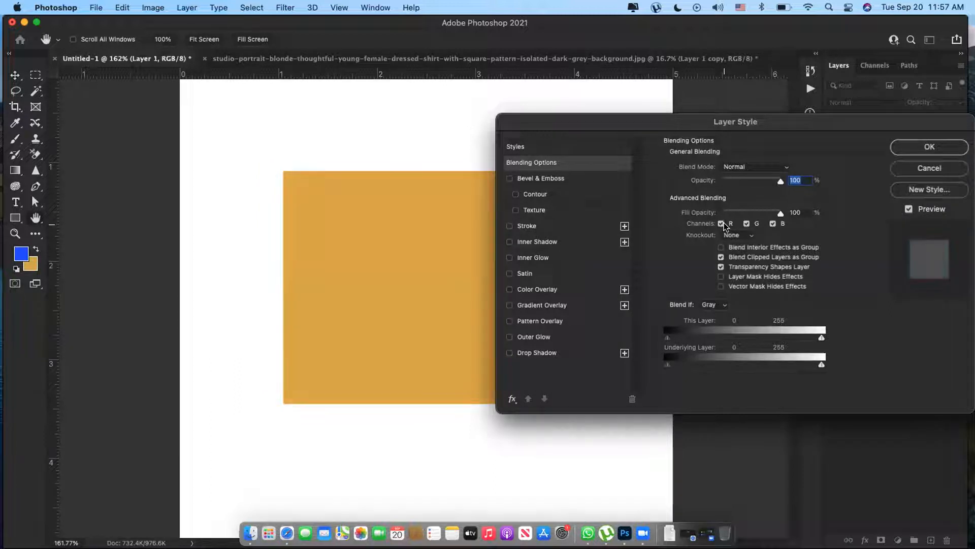
left_click(722, 224)
left_click(722, 224)
Add a Bevel & Emboss effect to the orange square with a depth of 324% and a size of 9 px.
left_click(525, 182)
left_click_drag(582, 124, 630, 129)
left_click_drag(772, 202, 768, 227)
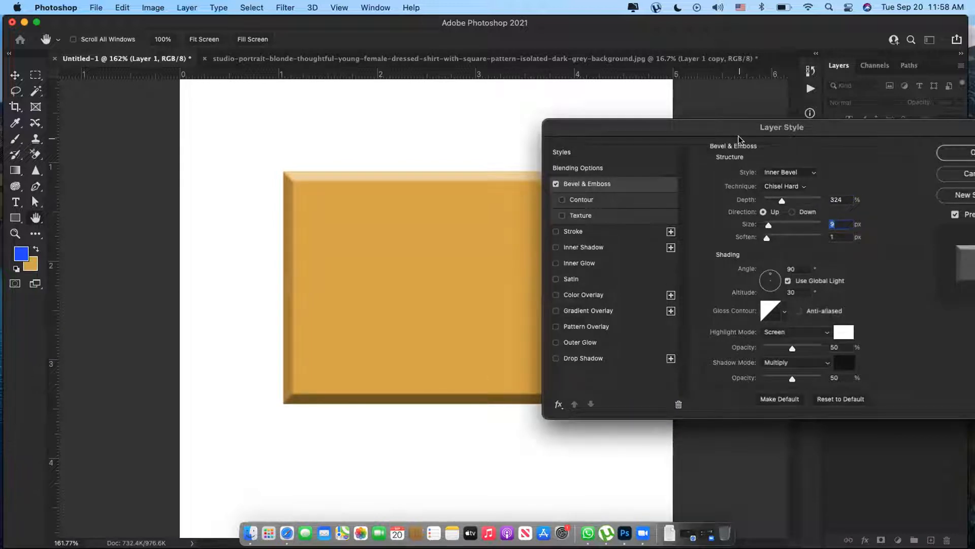
left_click_drag(745, 138, 855, 143)
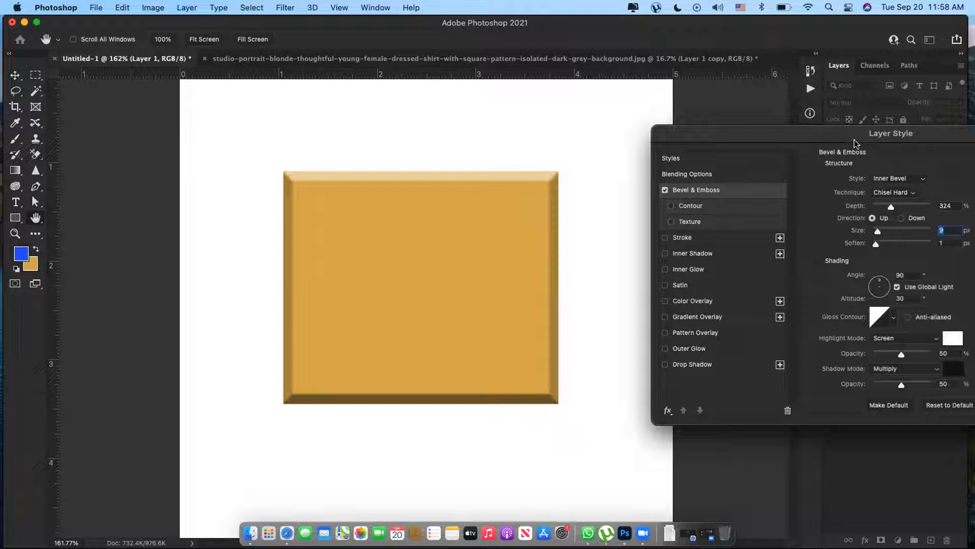
left_click_drag(854, 143, 775, 121)
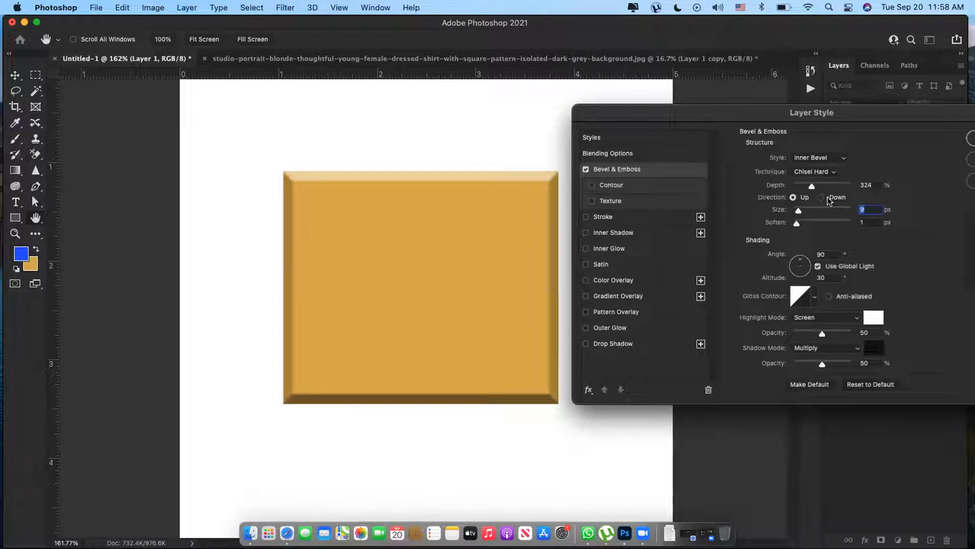
Set the square's bevel size to 8 px, soften to 6 px, light angle to 67° and altitude to 32°, and apply the style.
left_click(826, 197)
left_click(797, 196)
left_click_drag(798, 210, 815, 229)
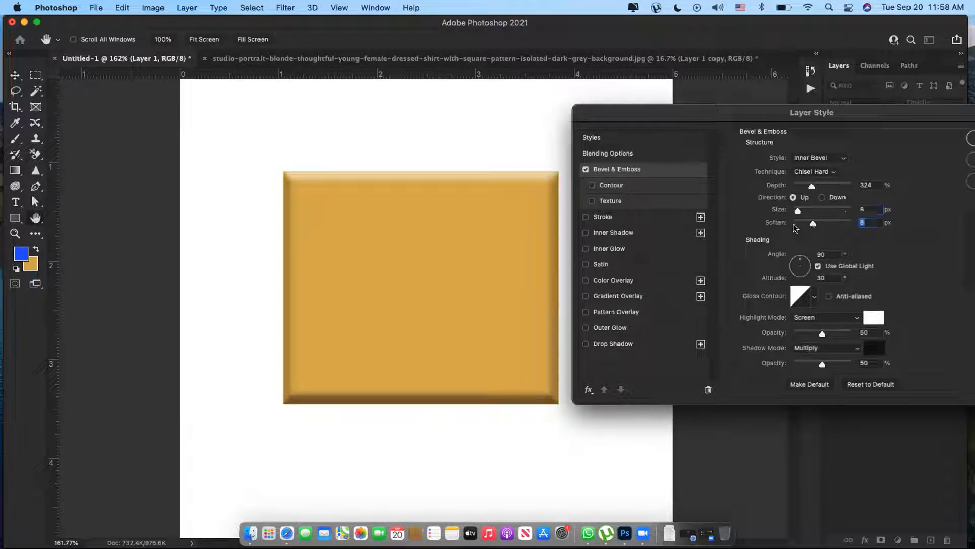
left_click(801, 265)
left_click_drag(800, 265, 802, 263)
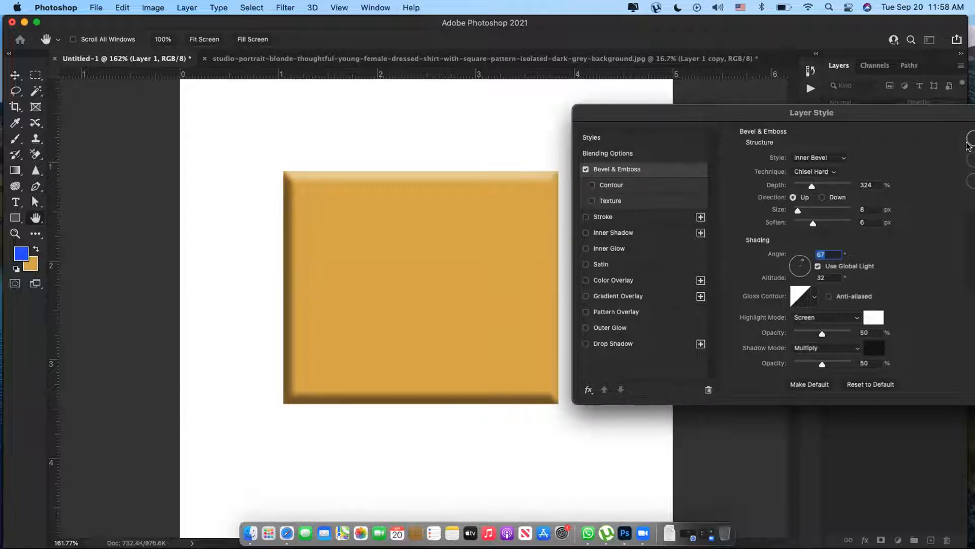
key("Return")
Copy the Background layer of the portrait document into Untitled-1 as a new layer above the orange square.
left_click(570, 60)
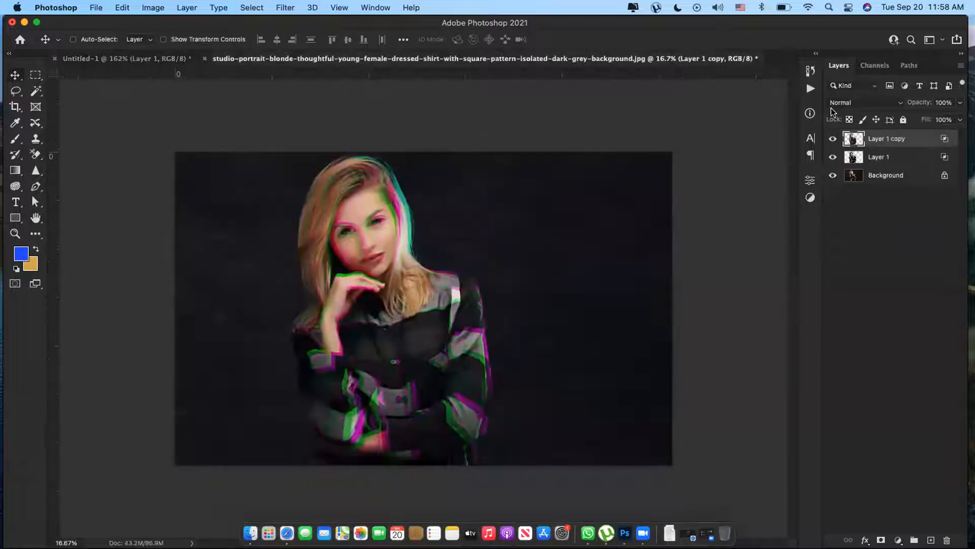
left_click(886, 178)
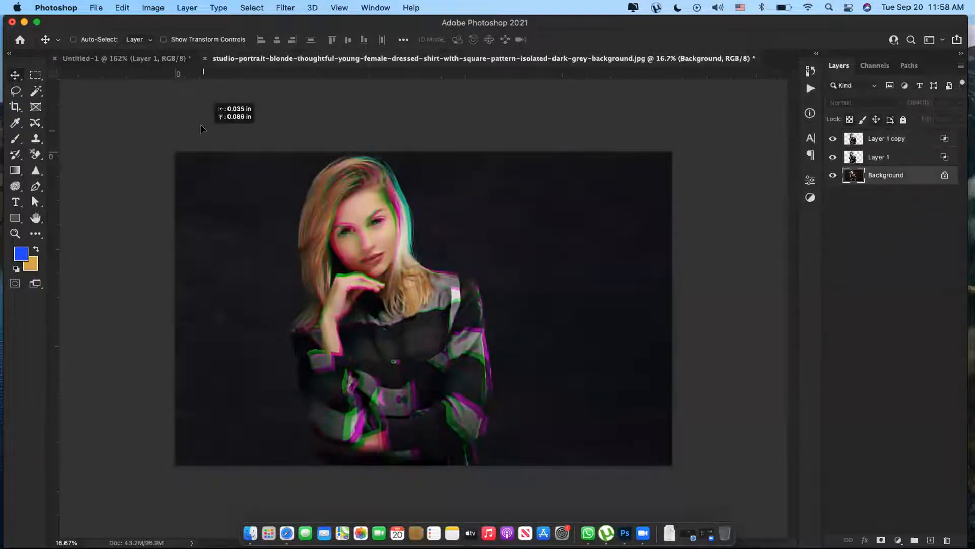
left_click(179, 60)
key("super+v")
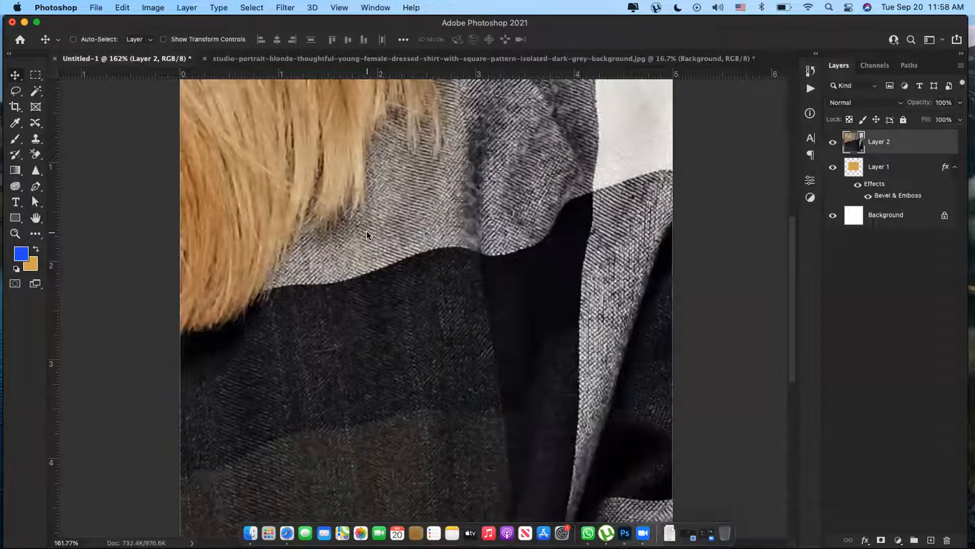
Scale the oversized portrait layer down so that the whole photo fits within the white canvas.
key("super+t")
key("super+0")
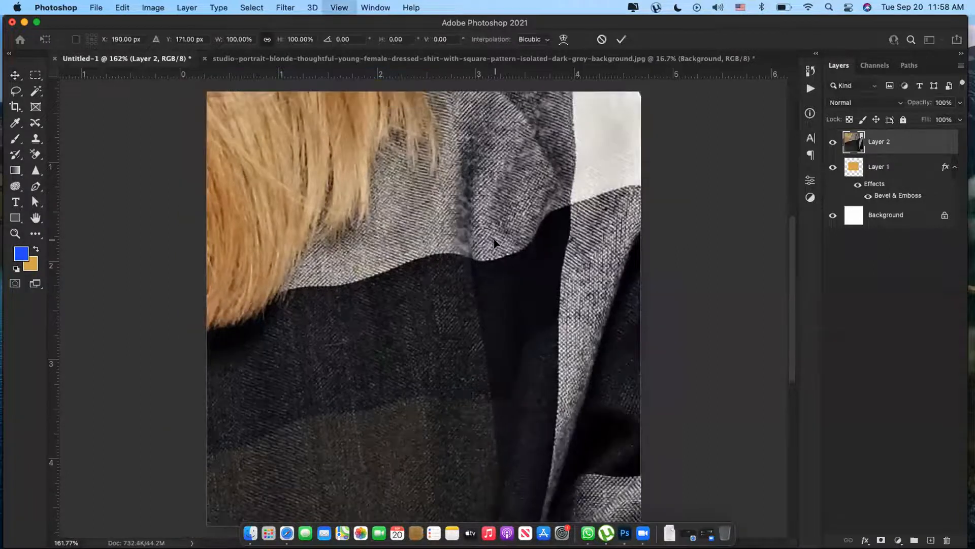
left_click_drag(755, 83, 448, 277)
key("Return")
Clip the portrait layer to the bevelled square and reposition the photo so the woman's head and torso sit inside the frame.
key("z")
left_click_drag(416, 306, 506, 359)
key("v")
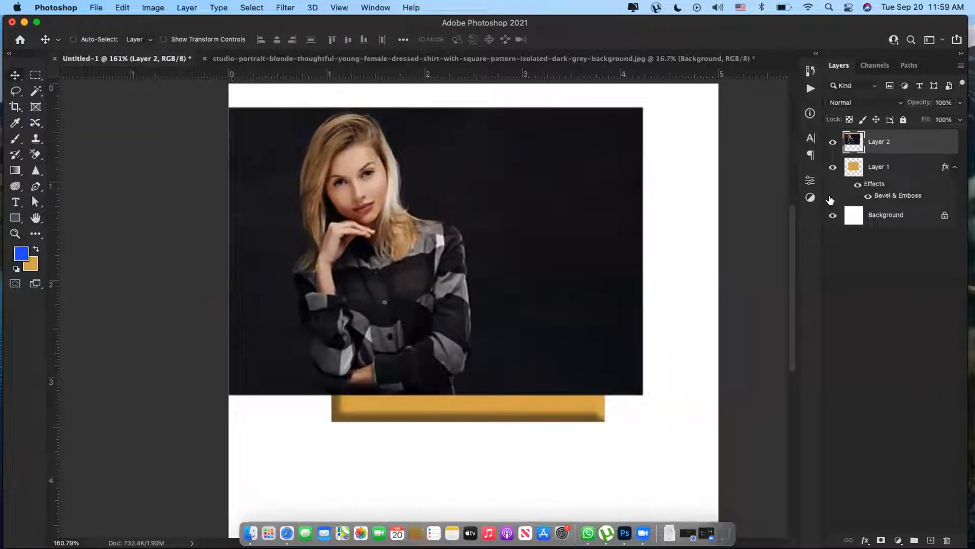
left_click(886, 158, "alt")
left_click_drag(583, 255, 627, 314)
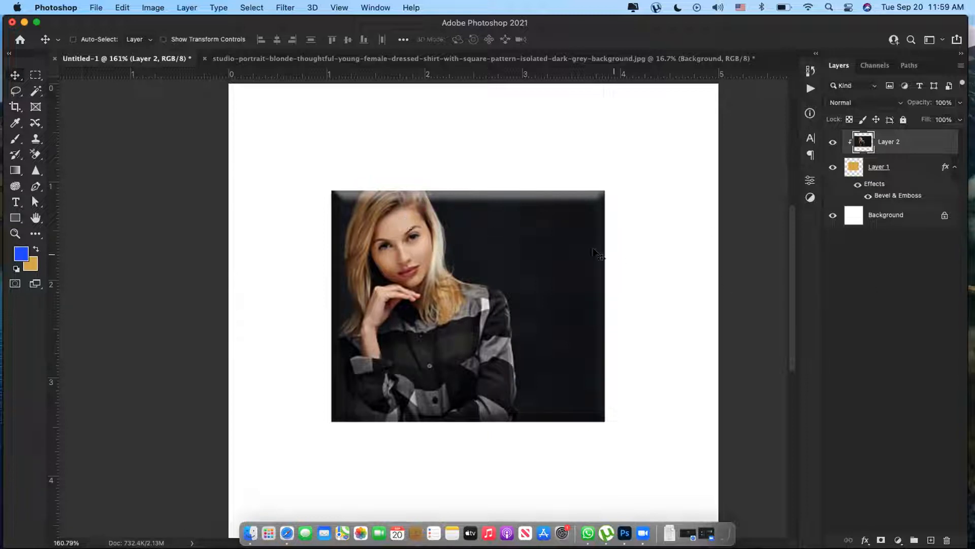
left_click_drag(498, 264, 502, 274)
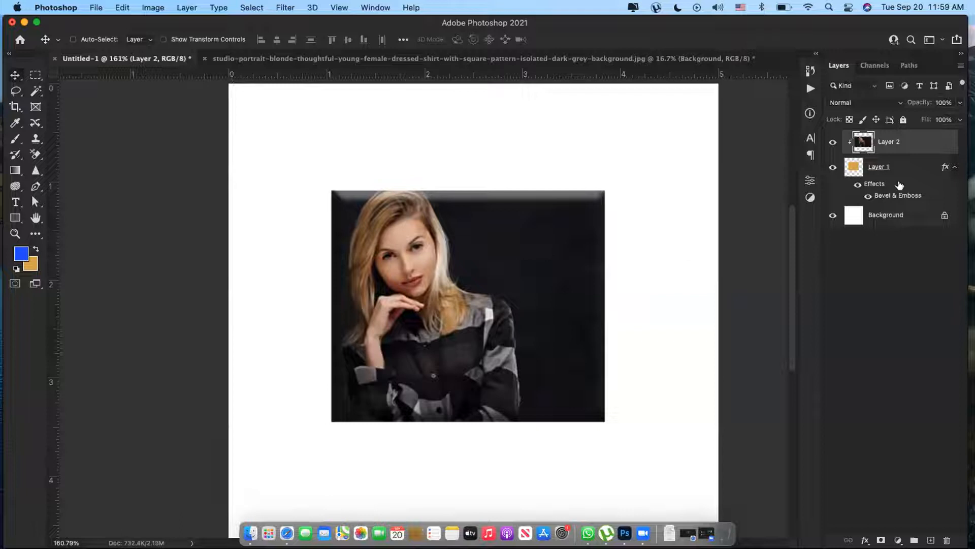
Try the double-peaked ring gloss contour with 13% highlight opacity in the square's Bevel & Emboss settings and apply it.
double_click(884, 186)
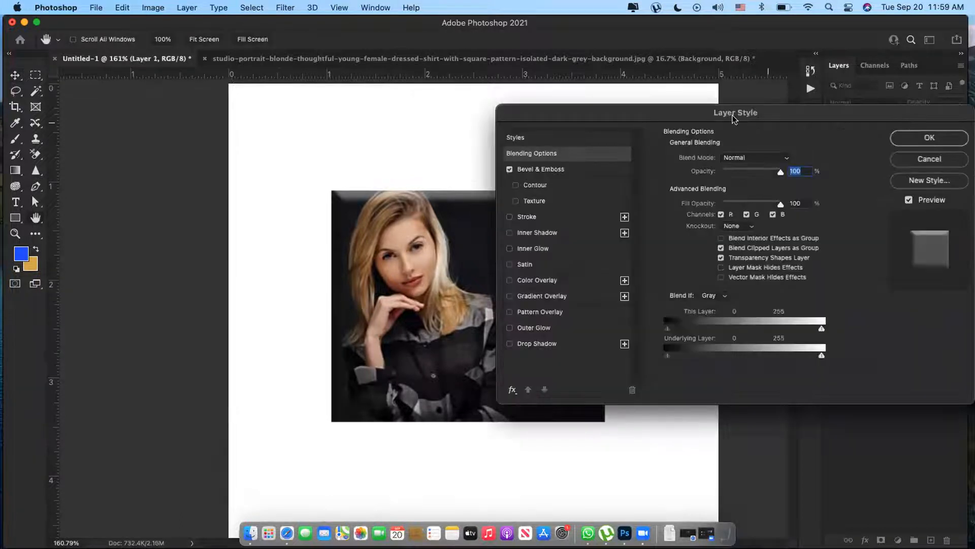
left_click(958, 158)
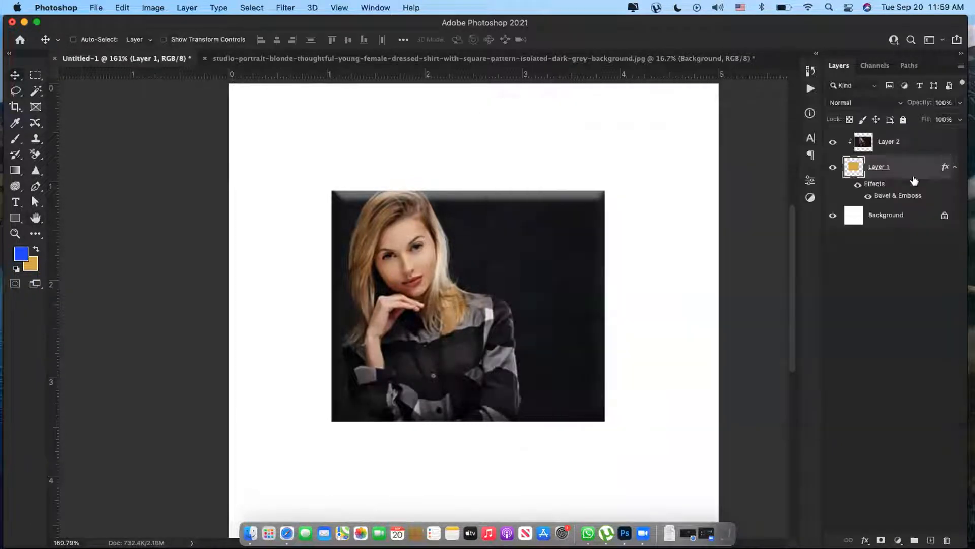
double_click(882, 196)
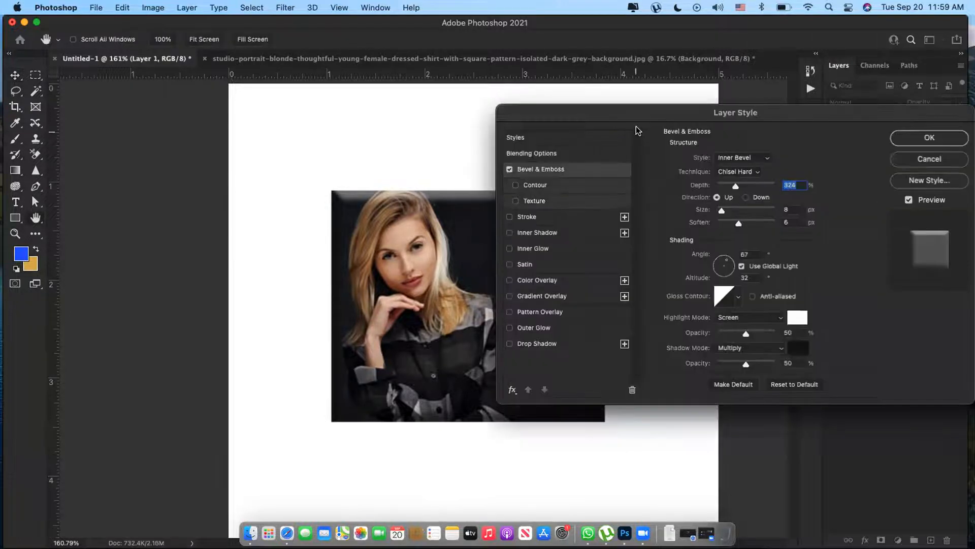
left_click_drag(635, 119, 700, 119)
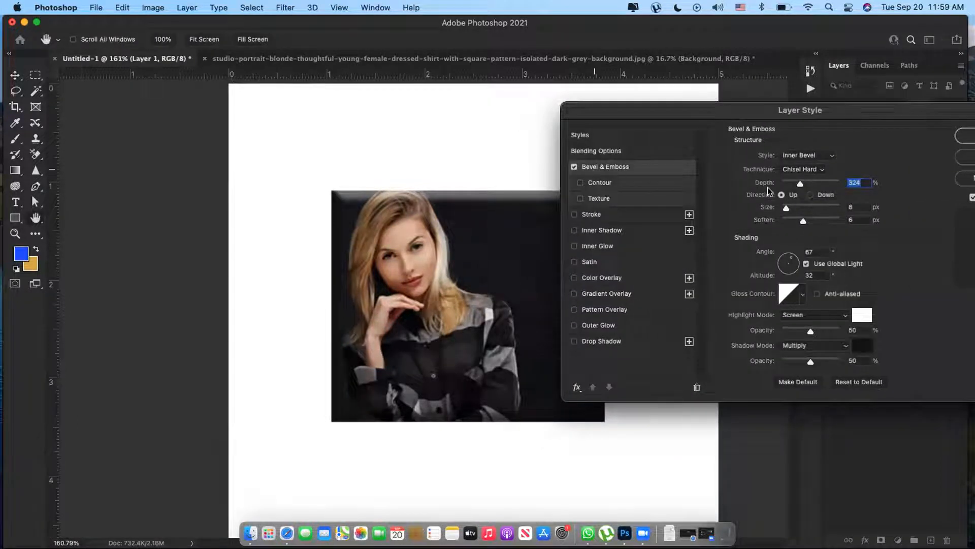
mouse_move(787, 207)
left_mouse_down()
mouse_move(795, 208)
mouse_move(786, 208)
left_mouse_up()
left_click(803, 295)
left_click(754, 327)
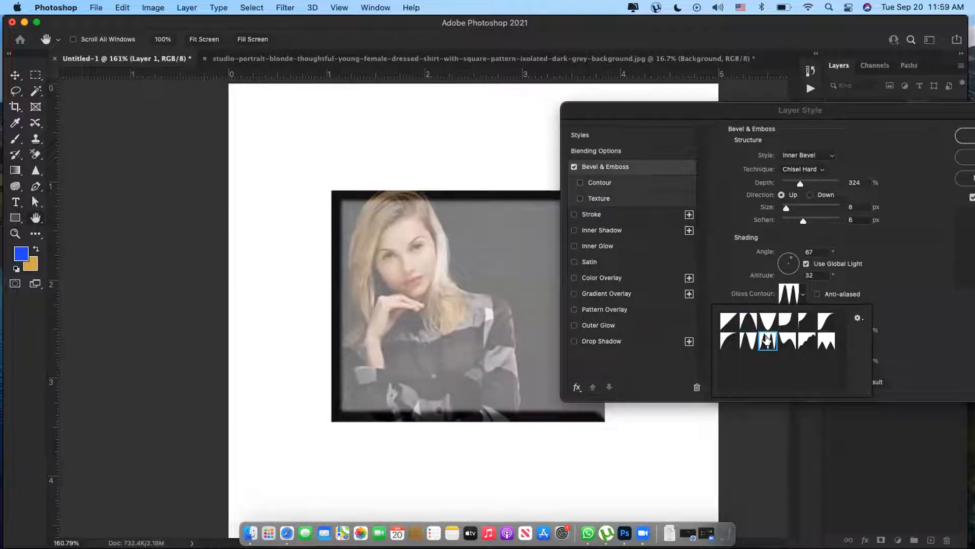
left_click(767, 339)
left_click(965, 136)
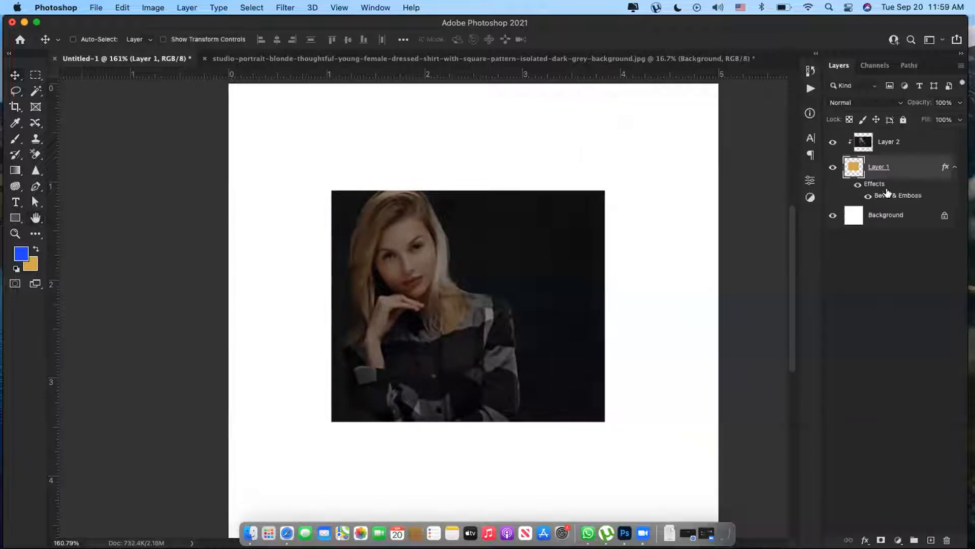
Hide the clipped portrait layer and set the square's bevel to the Linear gloss contour with 48% highlight opacity.
left_click(833, 142)
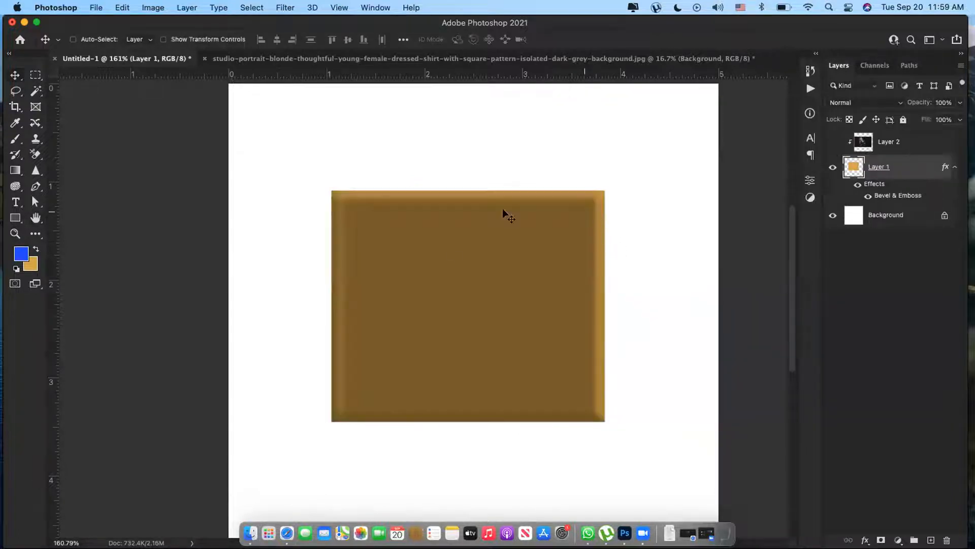
double_click(883, 197)
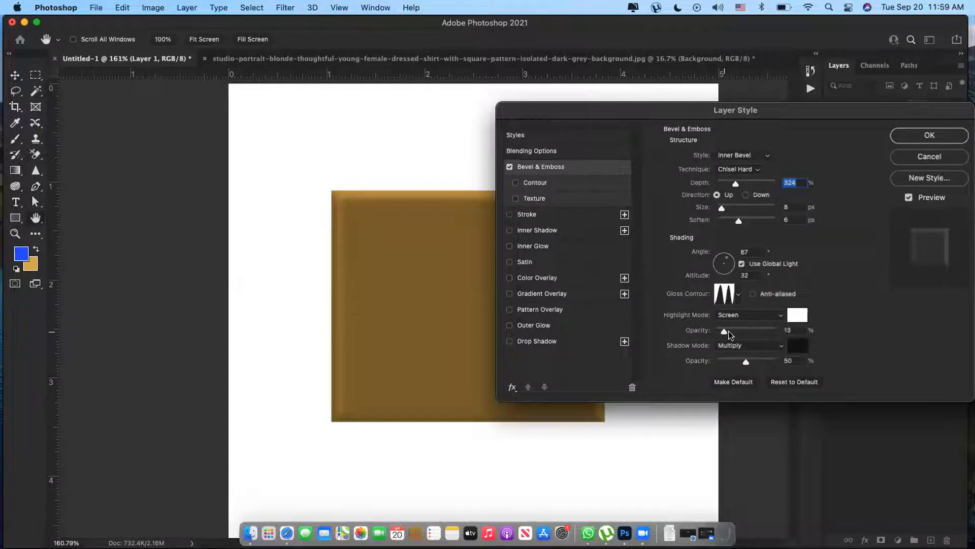
left_click(738, 295)
left_click(761, 320)
left_click(723, 320)
left_click(700, 321)
left_click(665, 321)
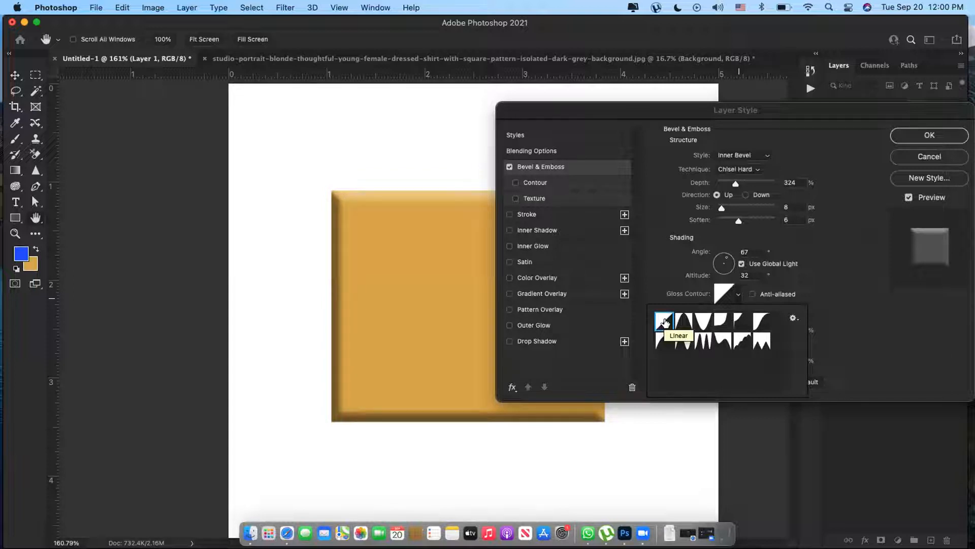
left_click(825, 239)
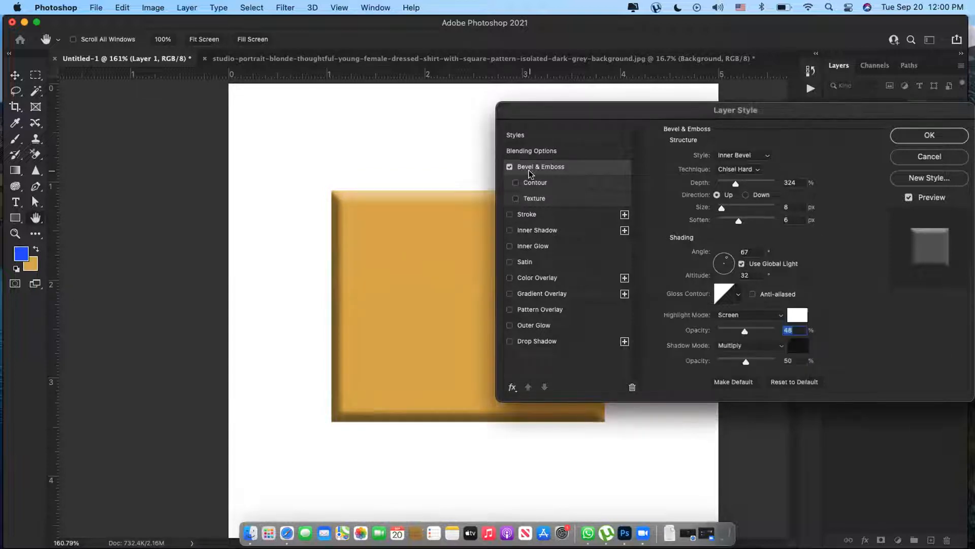
left_click_drag(629, 109, 704, 114)
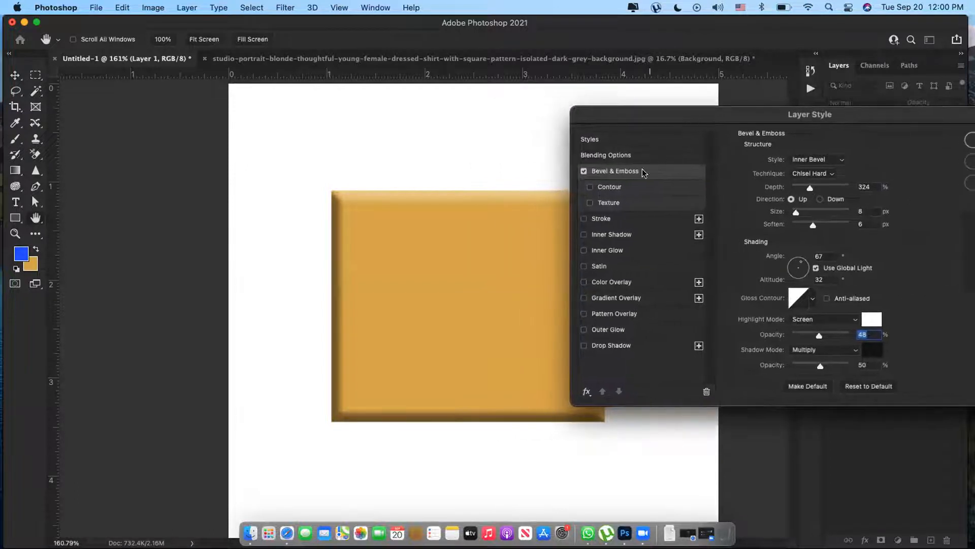
Try several contour shapes in the Contour option of the square's bevel and switch the option off again.
left_click(591, 189)
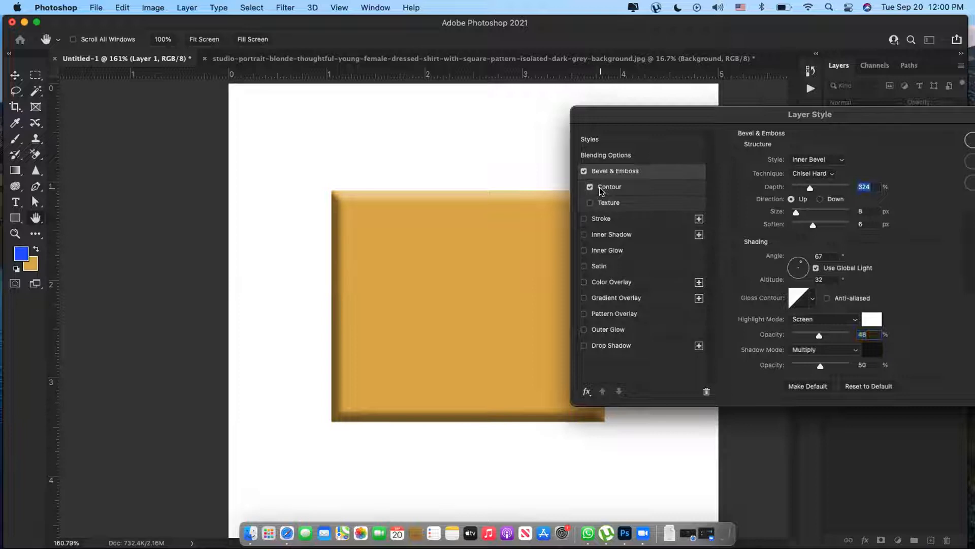
left_click(601, 189)
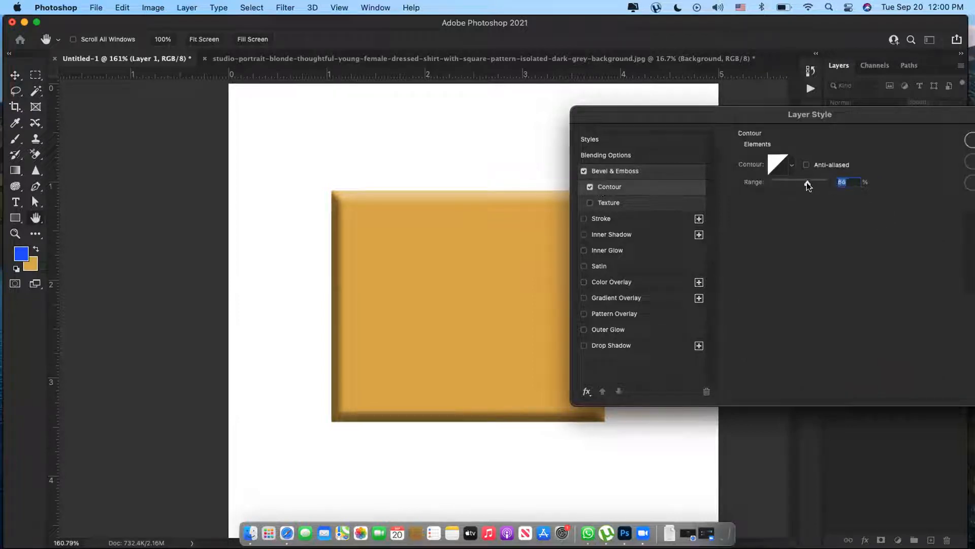
left_click(792, 165)
left_click(750, 213)
left_click(737, 210)
left_click(737, 197)
left_click(715, 198)
left_click(716, 213)
left_click(737, 197)
left_click(718, 192)
left_click(592, 192)
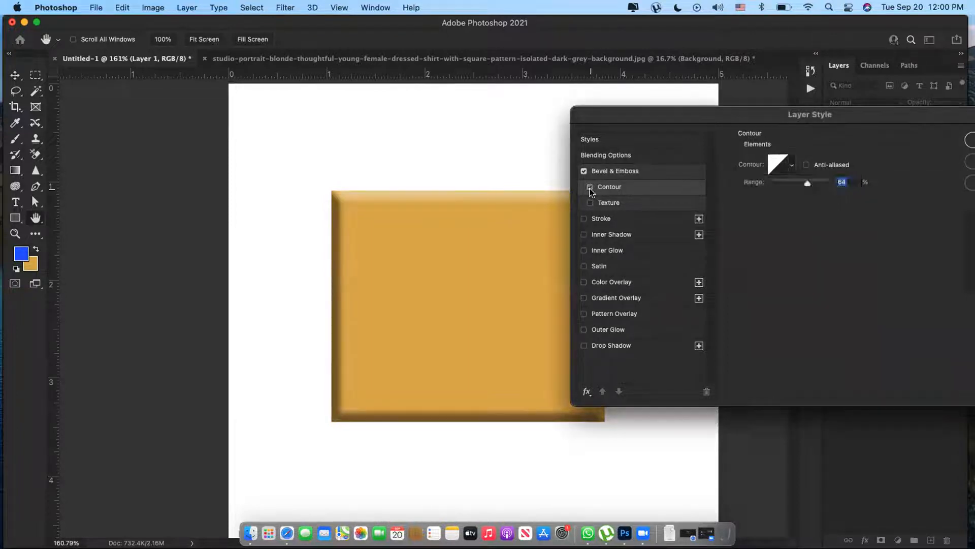
Add the third Trees pattern as texture to the square's bevel at 1% scale and -42% depth, and apply the layer style.
left_click(607, 203)
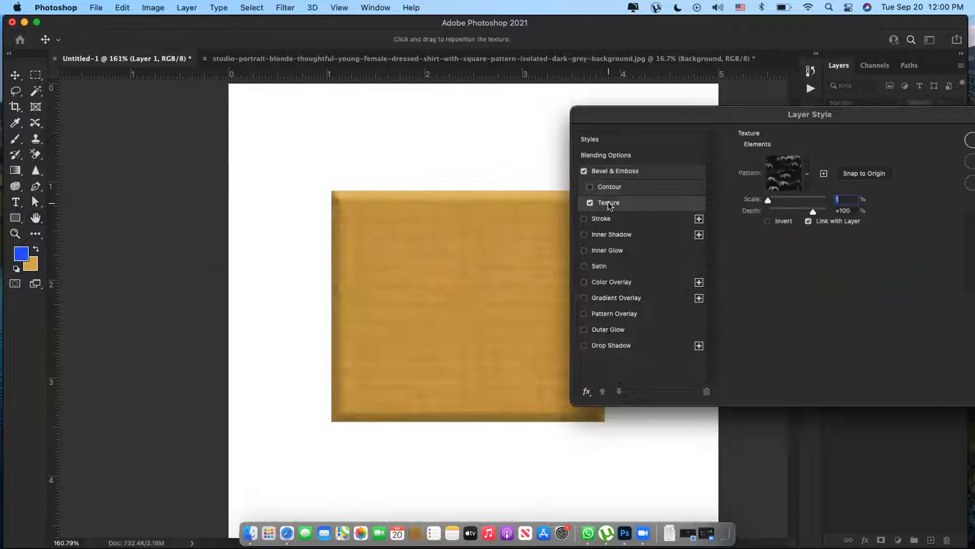
left_click(808, 187)
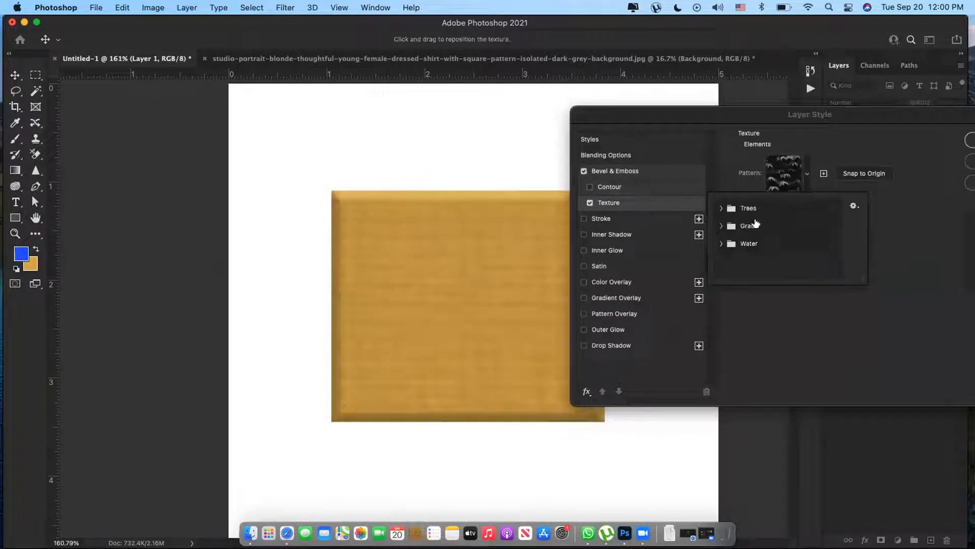
left_click(721, 208)
left_click(776, 227)
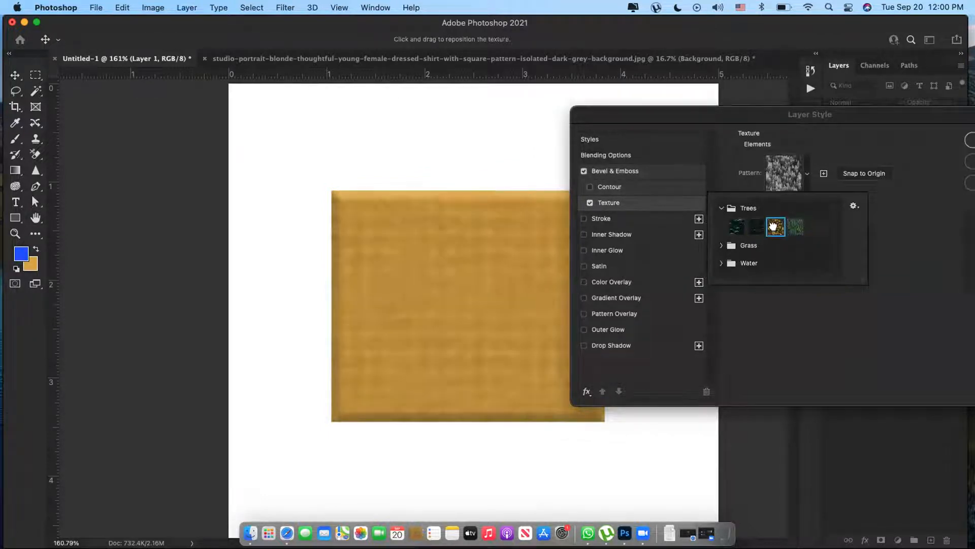
left_click(823, 189)
left_click_drag(768, 200, 792, 212)
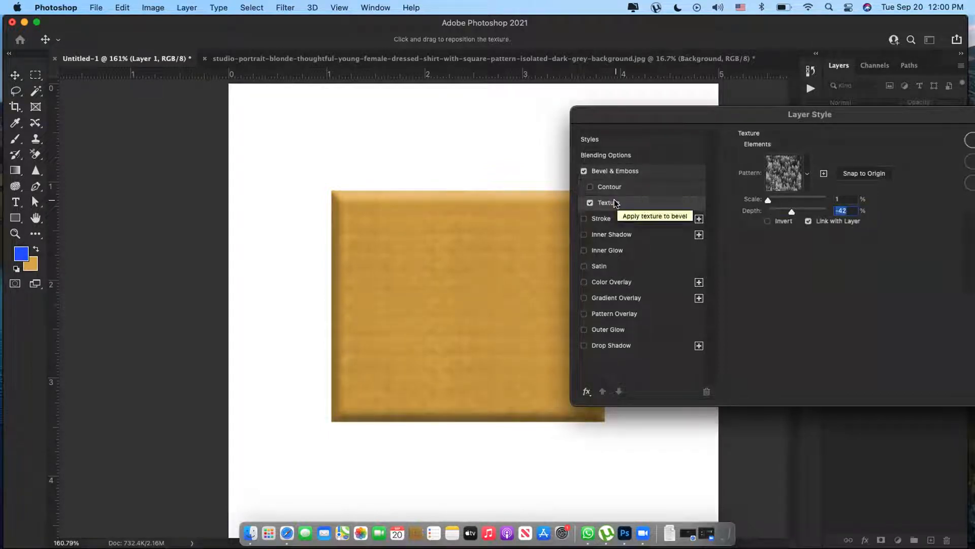
left_click_drag(647, 116, 519, 119)
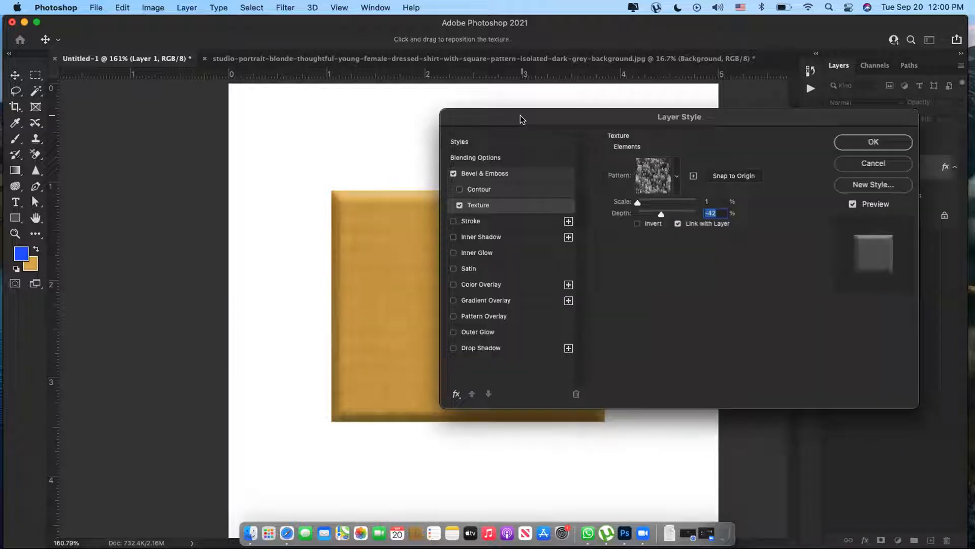
left_click(876, 142)
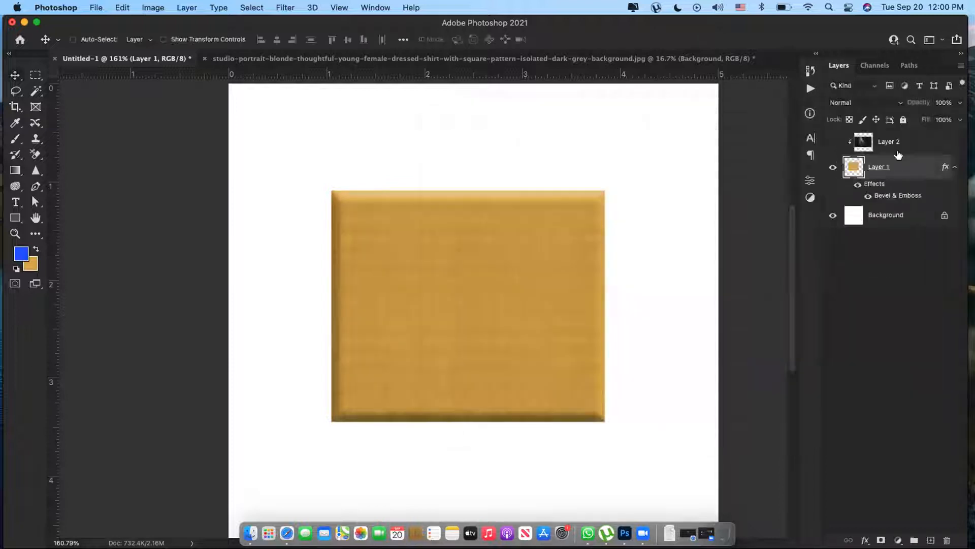
Show the clipped portrait layer again over the textured square.
left_click(833, 143)
key("z")
mouse_move(483, 243)
left_mouse_down()
mouse_move(512, 257)
mouse_move(479, 251)
left_mouse_up()
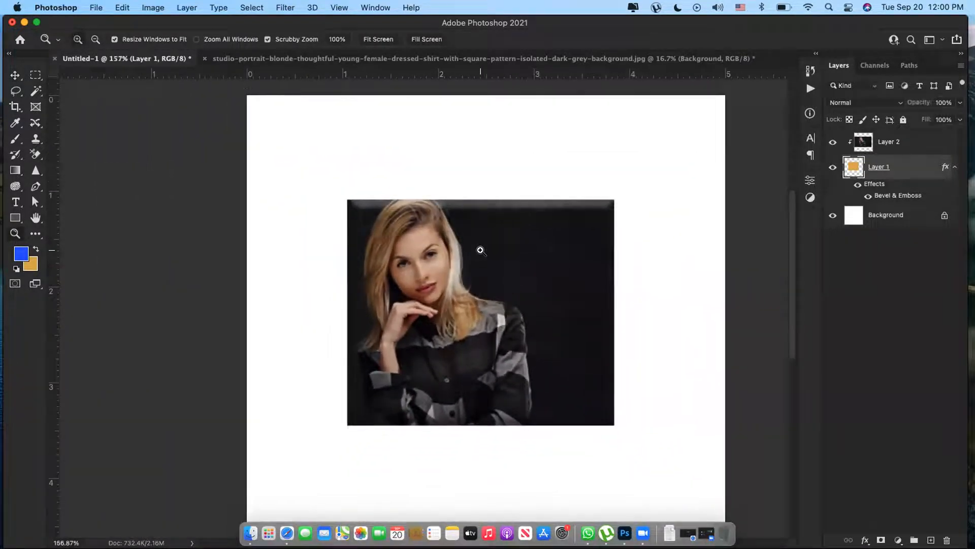
key("v")
Create a blank A4 print document, 210 x 297 mm at 300 ppi, in RGB Color with a white background.
key("super+n")
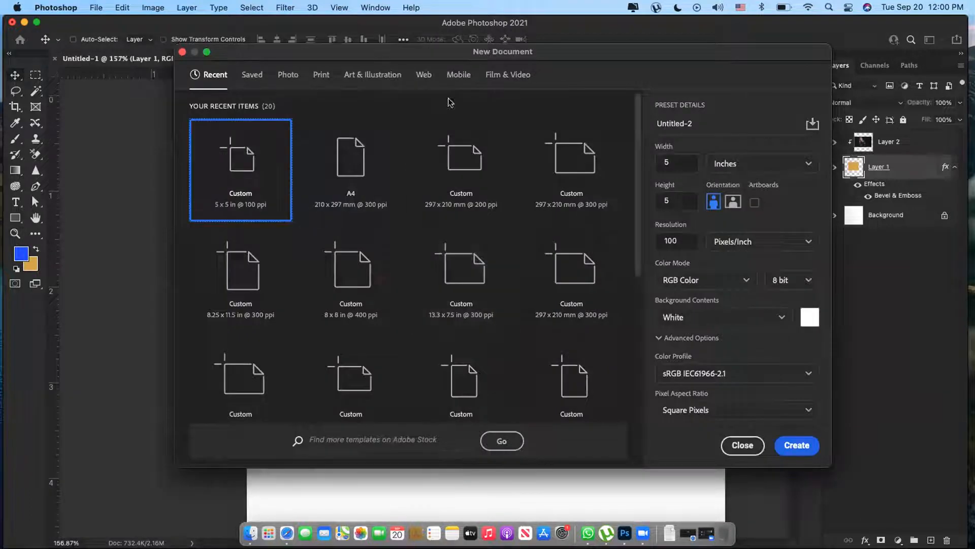
left_click(321, 76)
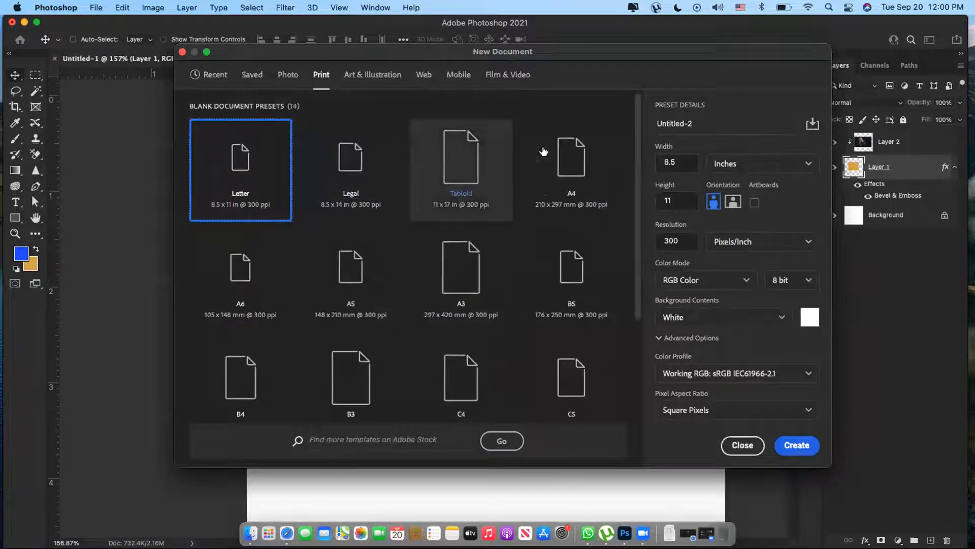
left_click(562, 153)
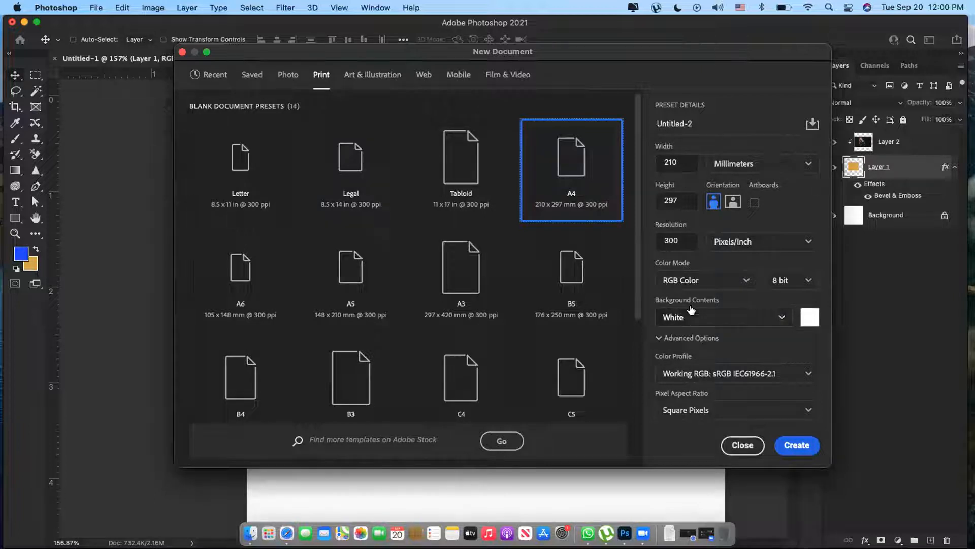
left_click(796, 445)
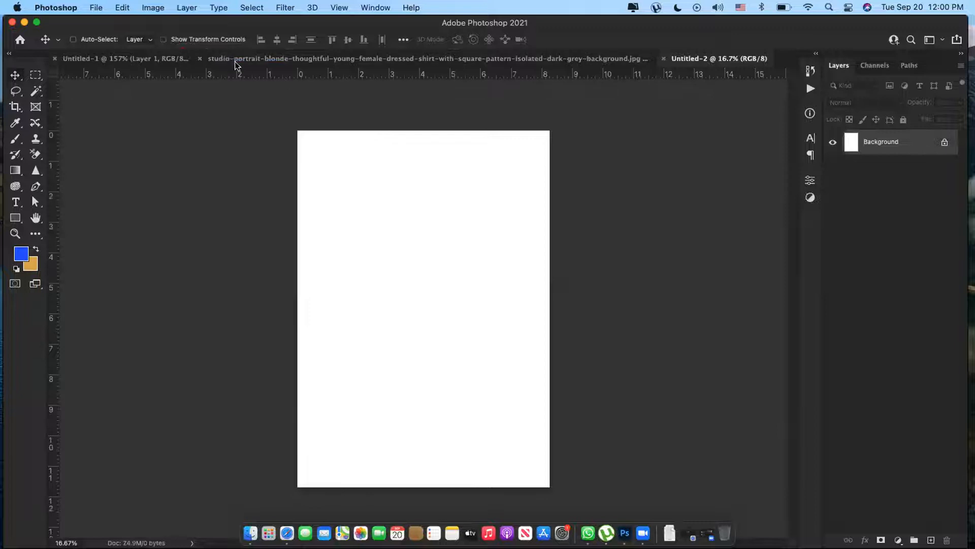
Marquee a rectangle about 5 x 4 inches in the page's upper half, fill it with blue on a new layer, and deselect.
left_click(35, 75)
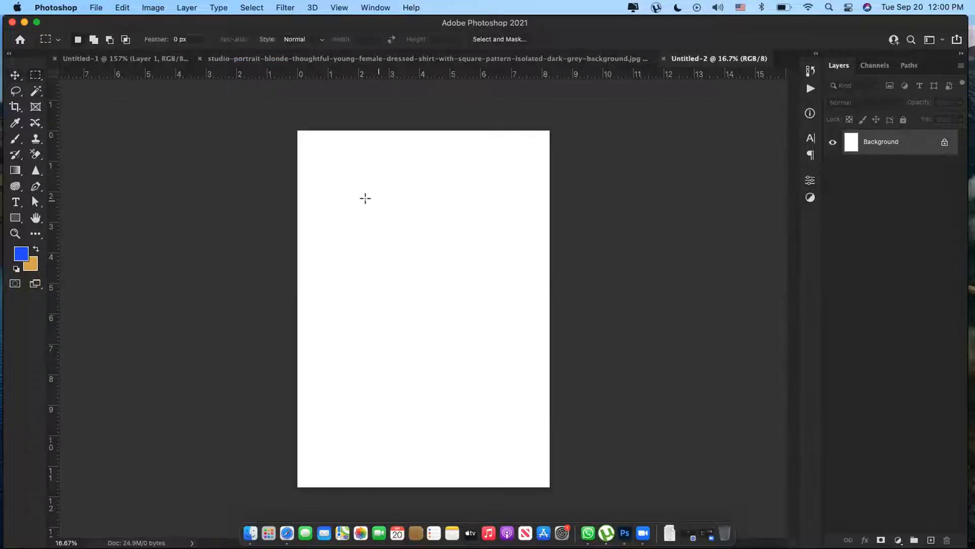
left_click_drag(341, 191, 492, 314)
key("alt+shift+super+n")
key("alt+BackSpace")
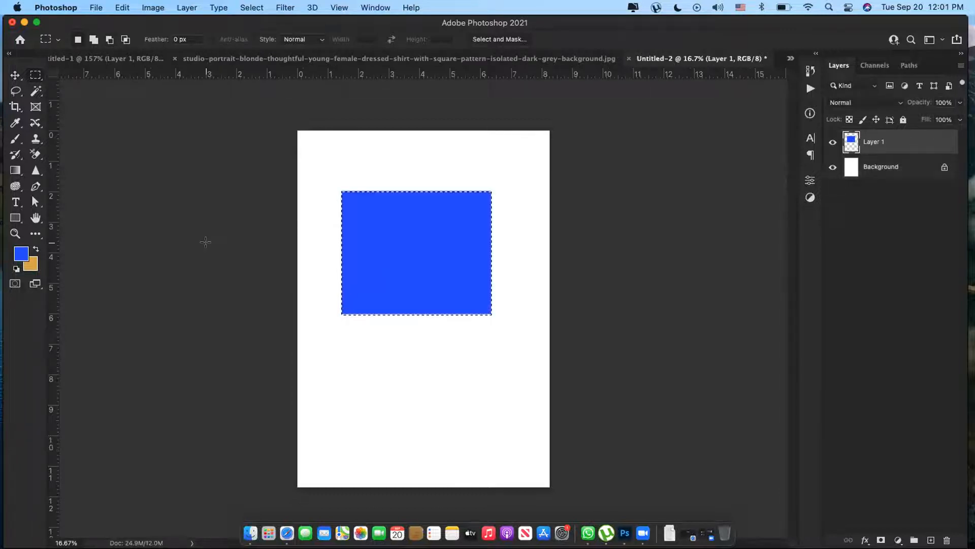
key("super+d")
key("v")
Enable a Stroke effect in the layer style of the blue rectangle and show its settings.
key("z")
left_click_drag(475, 250, 421, 257)
key("v")
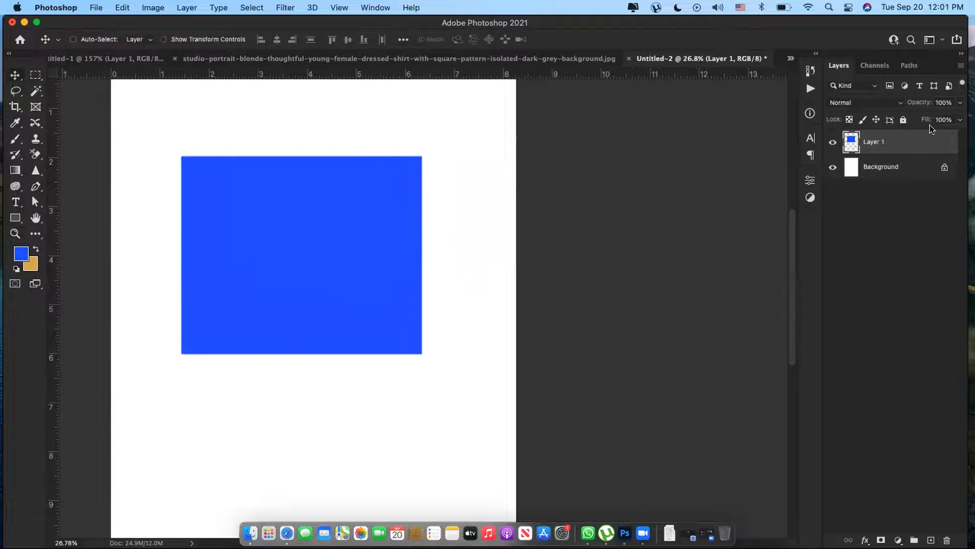
double_click(931, 141)
left_click_drag(560, 127, 645, 121)
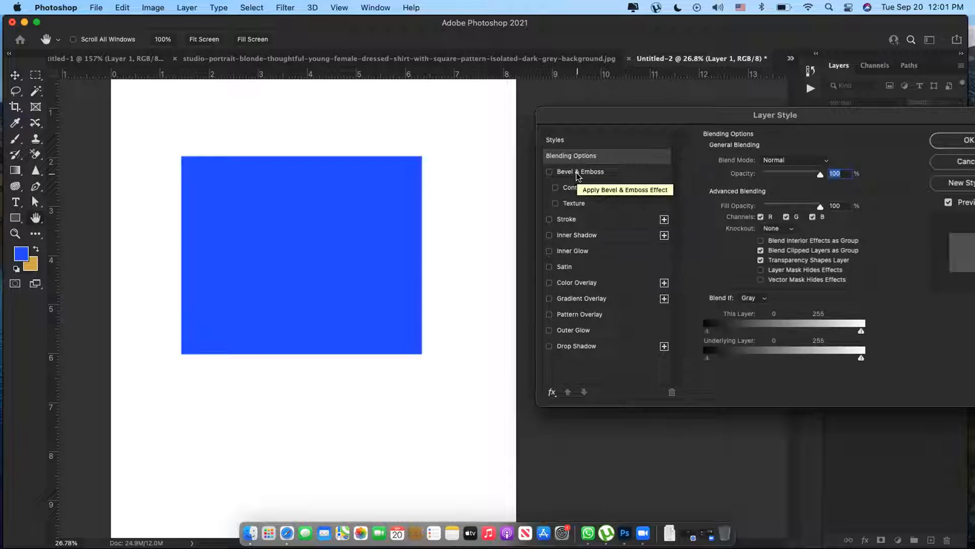
left_click(552, 220)
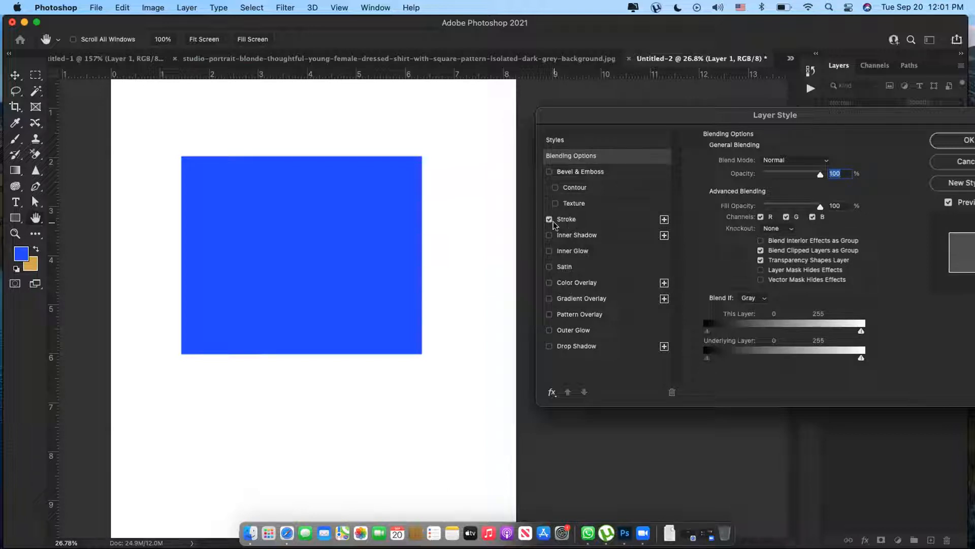
left_click(551, 222)
left_click(550, 221)
left_click(567, 222)
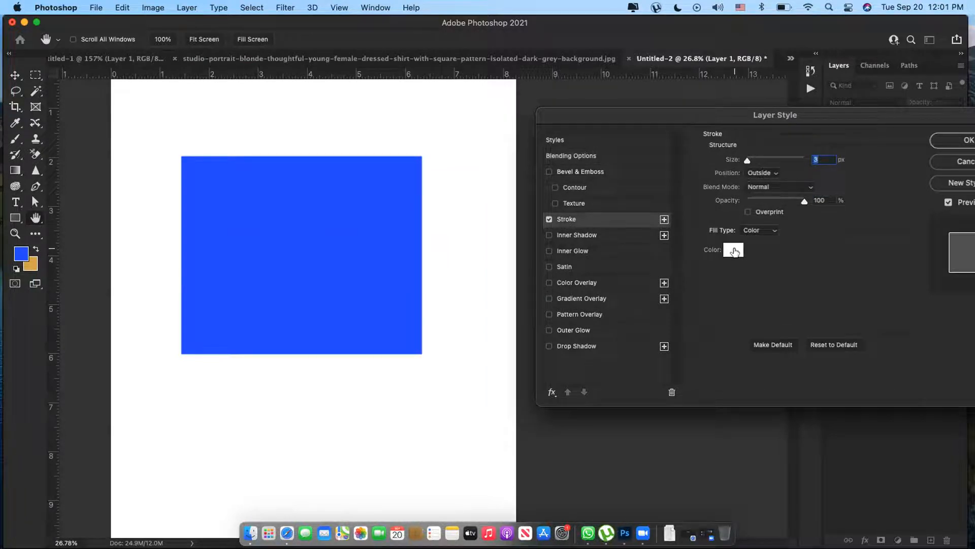
Set the rectangle's stroke color to pure red (ff0000) and its size to 68 px.
left_click(731, 250)
left_click(784, 299)
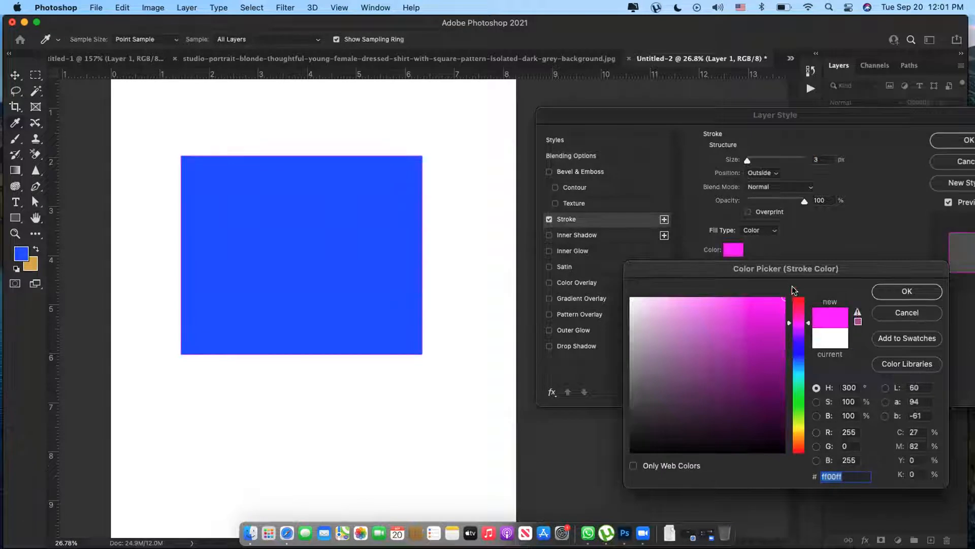
left_click(798, 303)
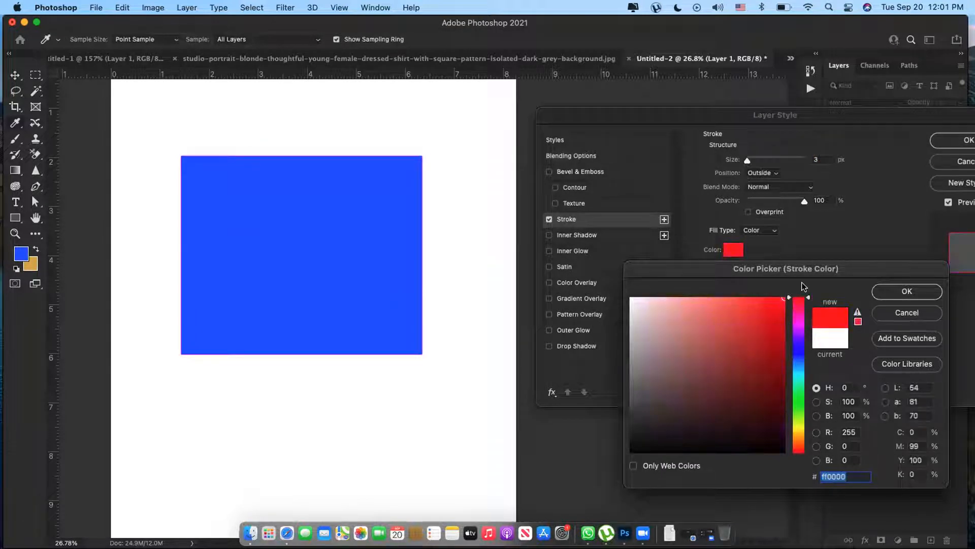
left_click(907, 293)
left_click_drag(748, 161, 765, 160)
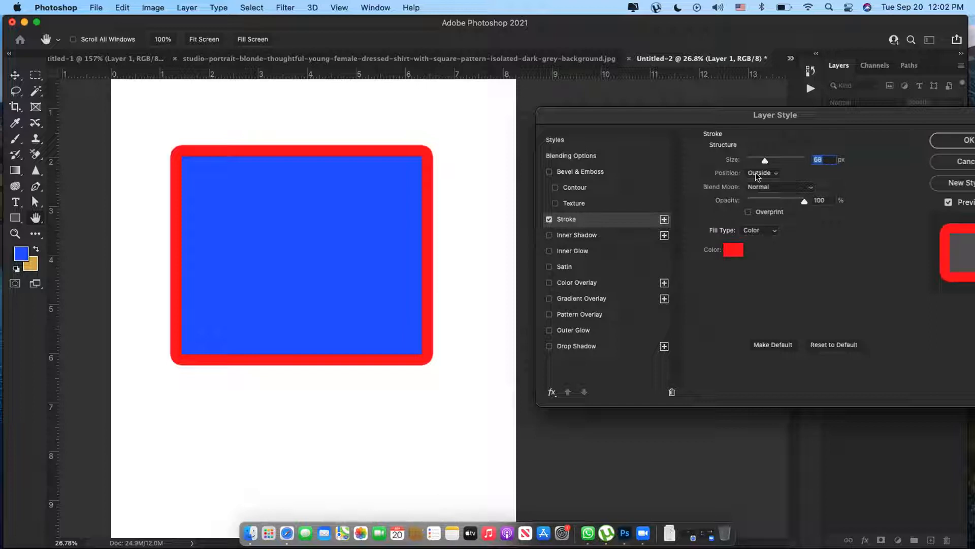
Try the Inside position for the rectangle's red stroke with a size of 59 px.
left_click(757, 173)
left_click(760, 186)
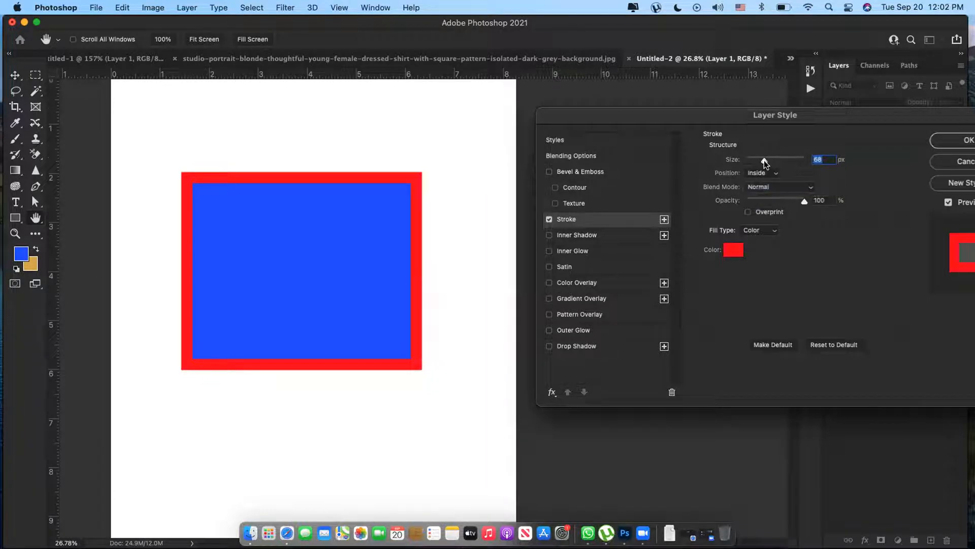
left_click_drag(764, 160, 763, 161)
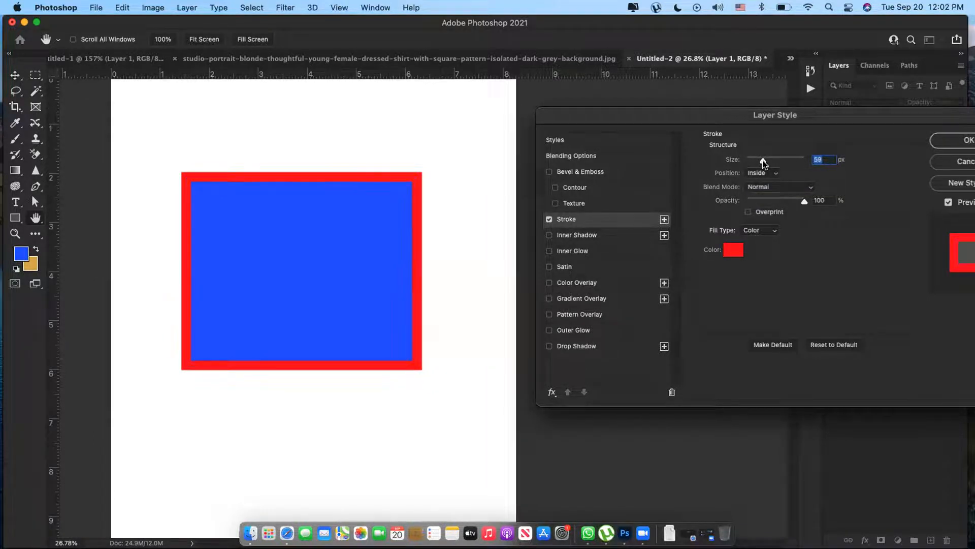
Set the red stroke to the Center position with a size of 81 px.
left_click(762, 173)
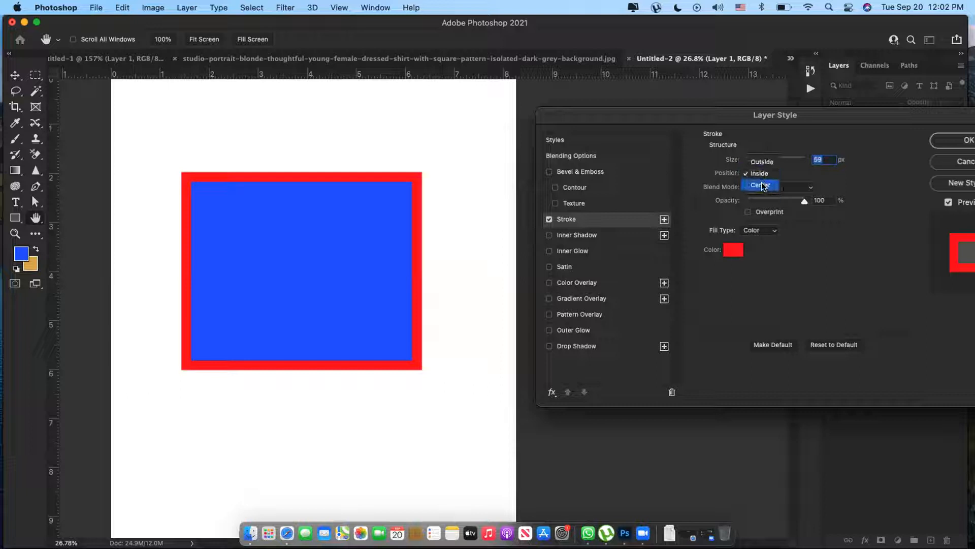
left_click(762, 185)
mouse_move(761, 161)
left_mouse_down()
mouse_move(777, 162)
mouse_move(767, 161)
left_mouse_up()
Set the red stroke's position back to Outside and apply the layer style.
left_click(766, 172)
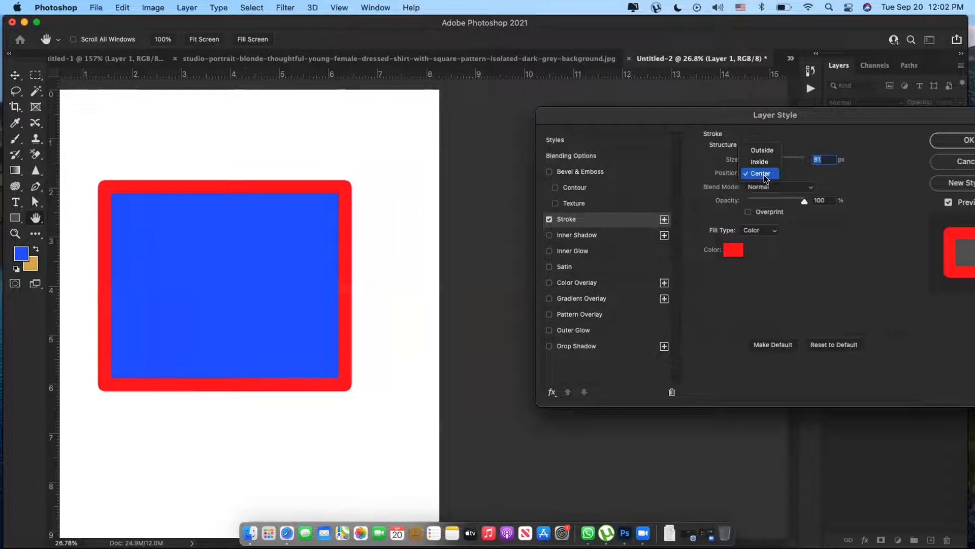
left_click(765, 150)
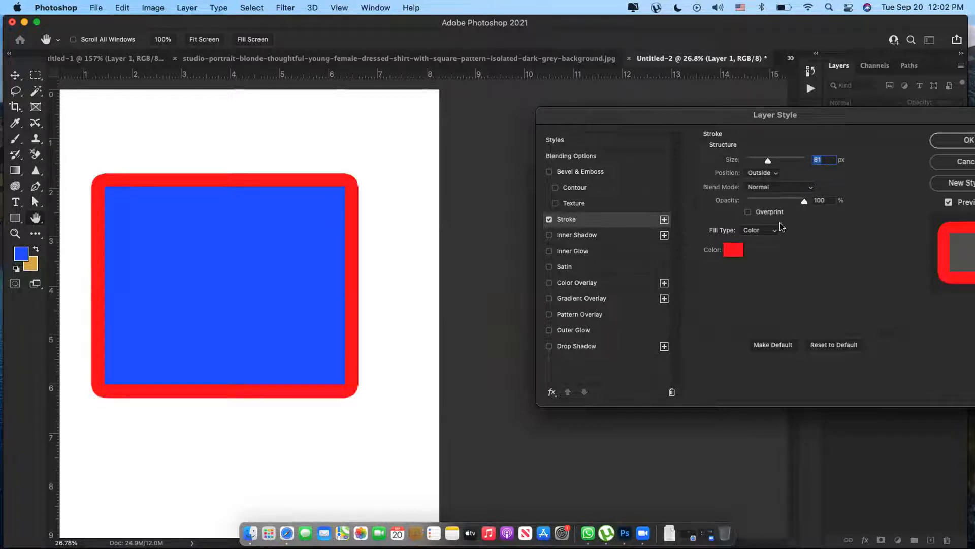
left_click(946, 142)
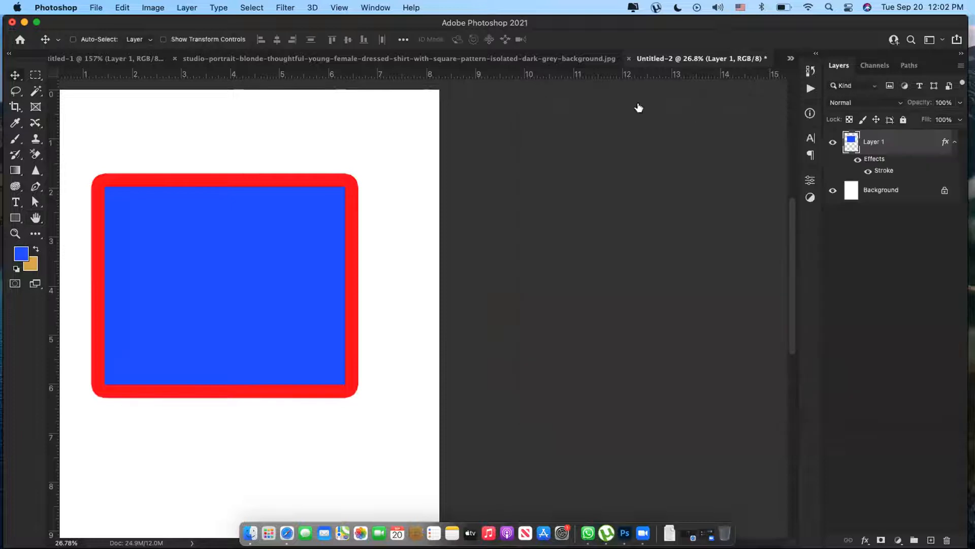
Hide both channel-split layers in the portrait document and marquee a tall rectangle in the empty area to the right of the woman.
left_click(551, 62)
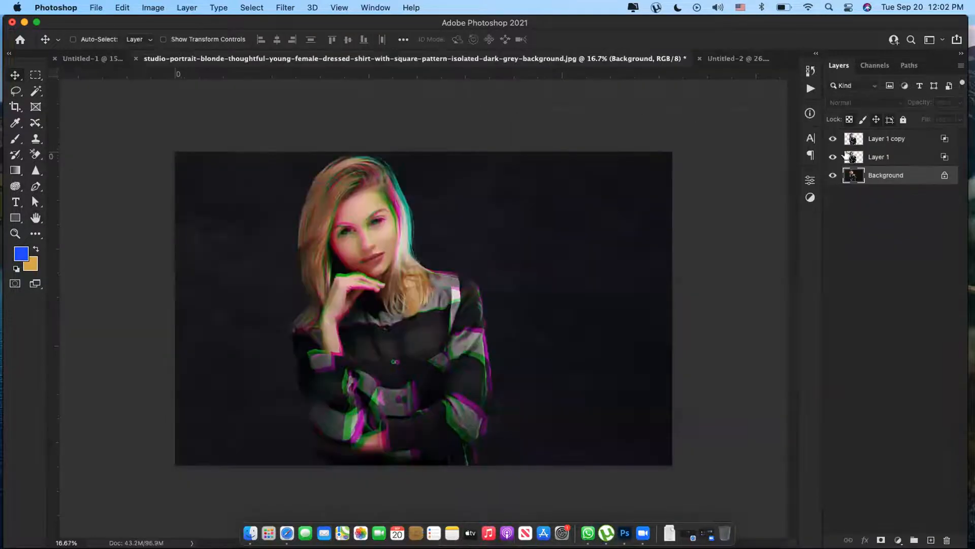
left_click_drag(833, 138, 833, 157)
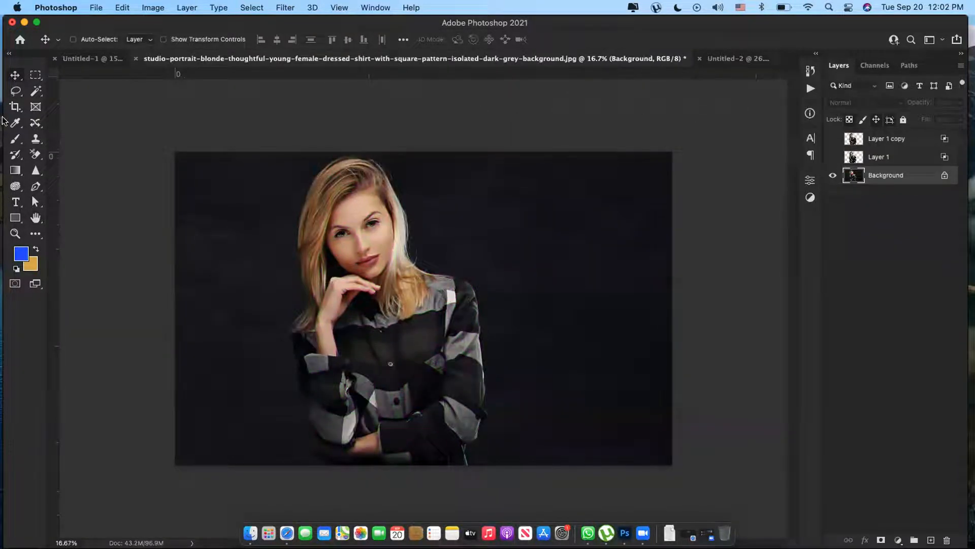
left_click(33, 79)
left_click_drag(635, 181, 559, 385)
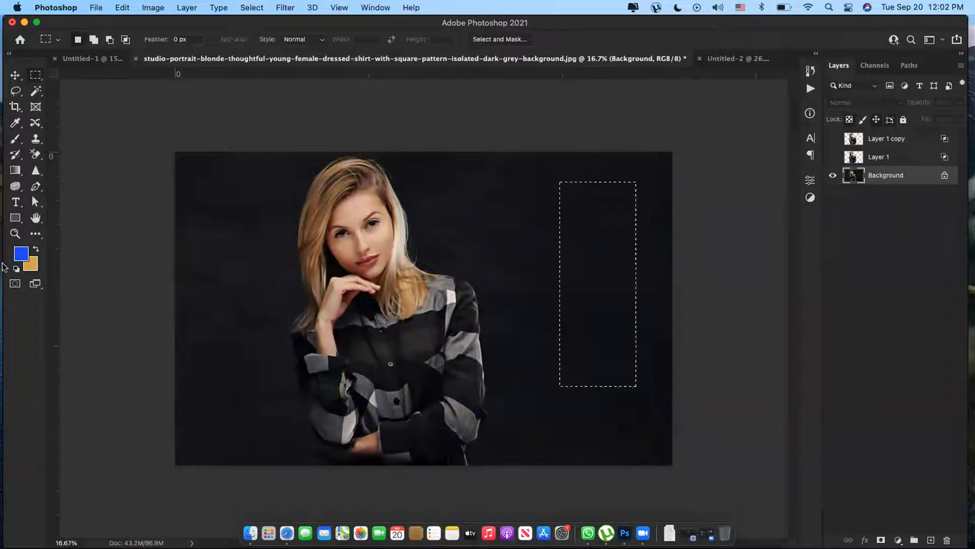
Reset the colors to default, fill the tall selection with black on a new layer above the Background, and deselect.
left_click(16, 269)
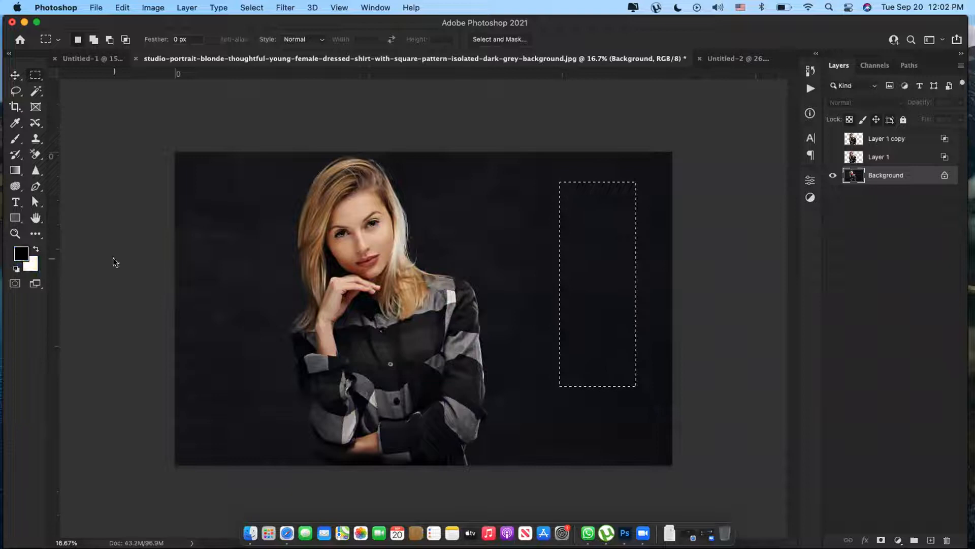
key("super+alt+shift+n")
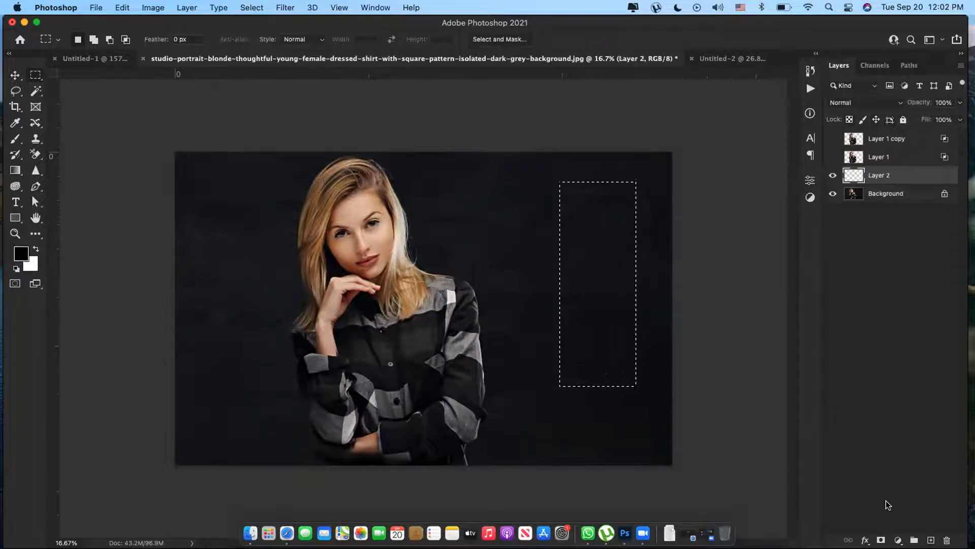
key("alt+BackSpace")
key("super+d")
key("v")
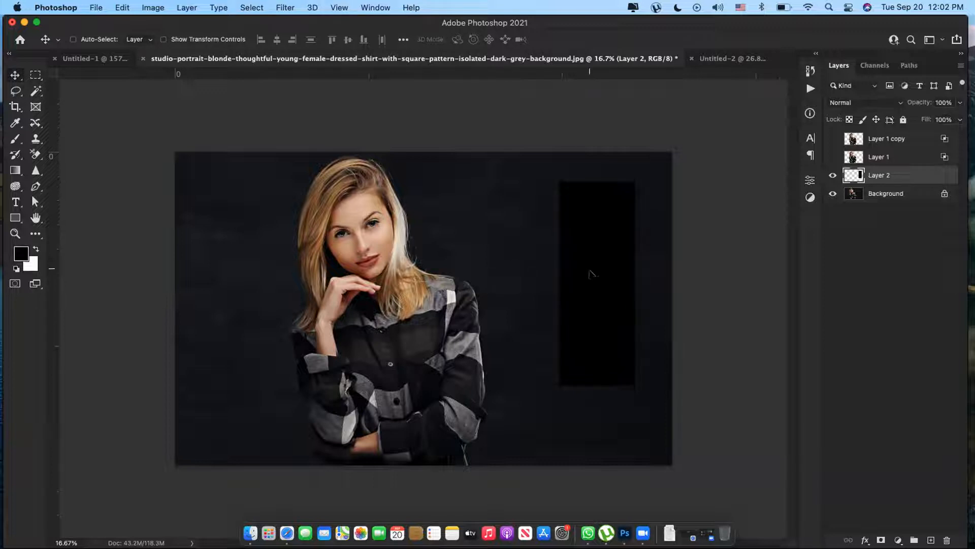
Move the black rectangle slightly down and hide its layer.
left_click_drag(588, 268, 591, 287)
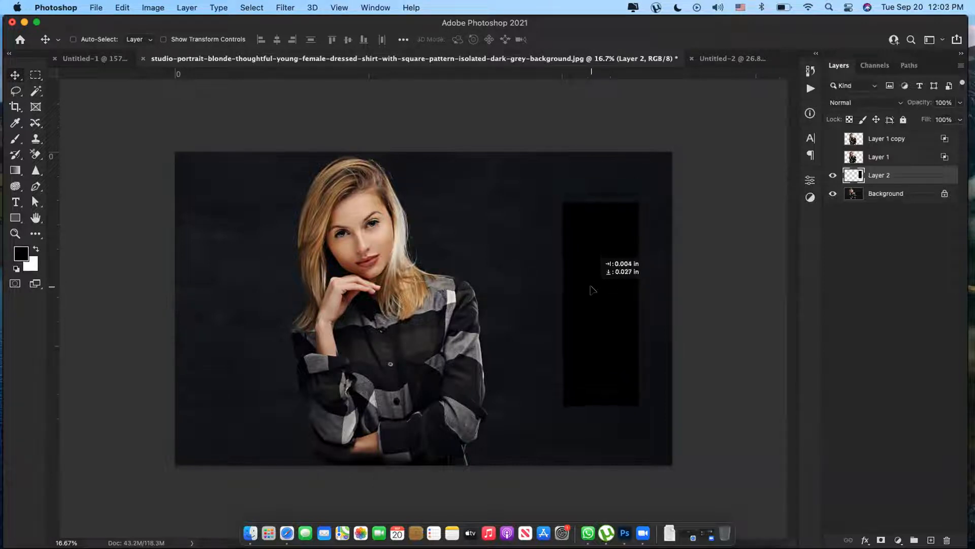
left_click(833, 176)
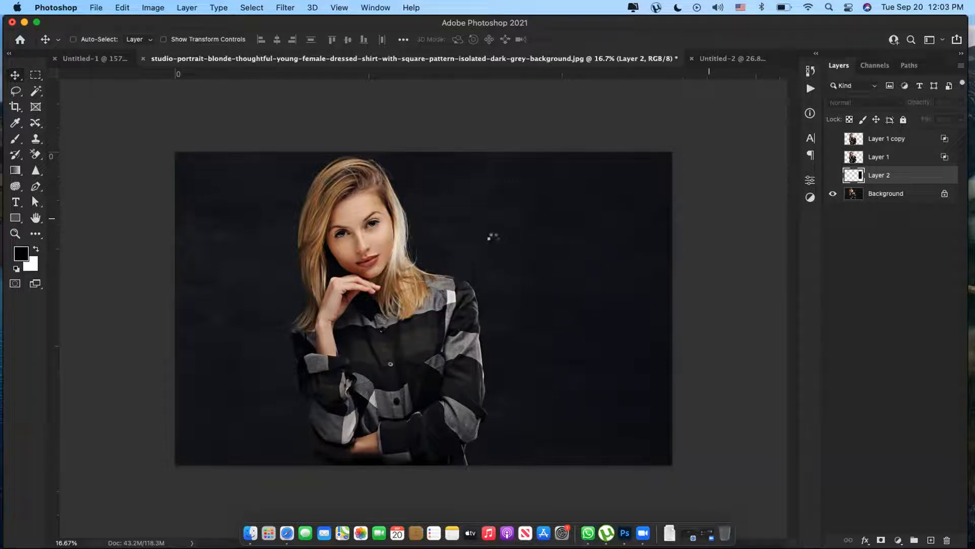
Add the text MODEL in Impact to the right of the woman and place it near the image's upper-right corner.
key("t")
left_click(493, 236)
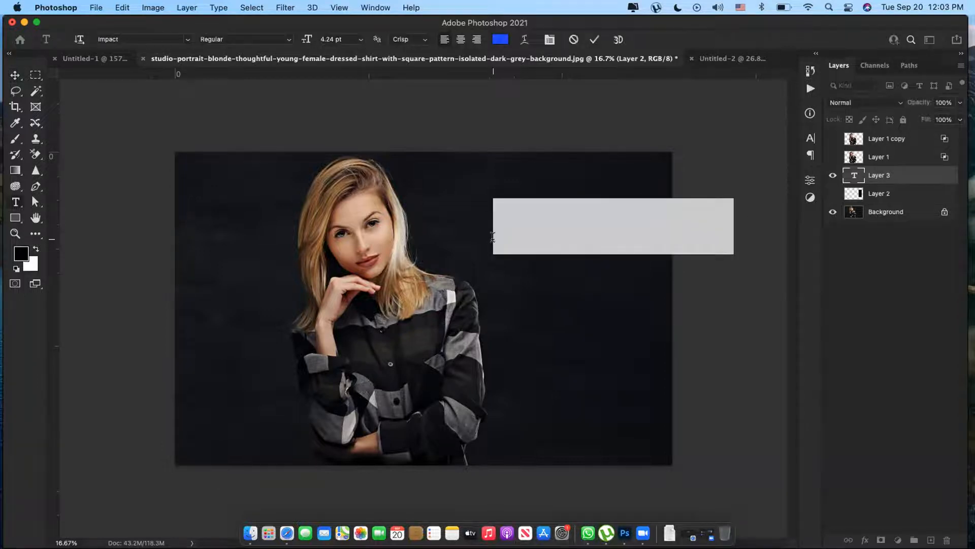
type("MODEL")
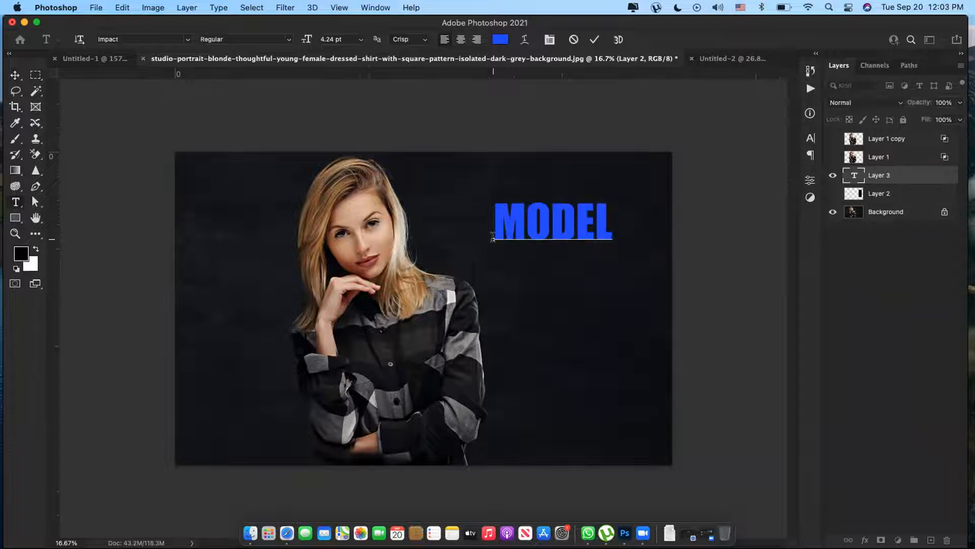
key("Escape")
key("v")
left_click_drag(609, 224, 638, 204)
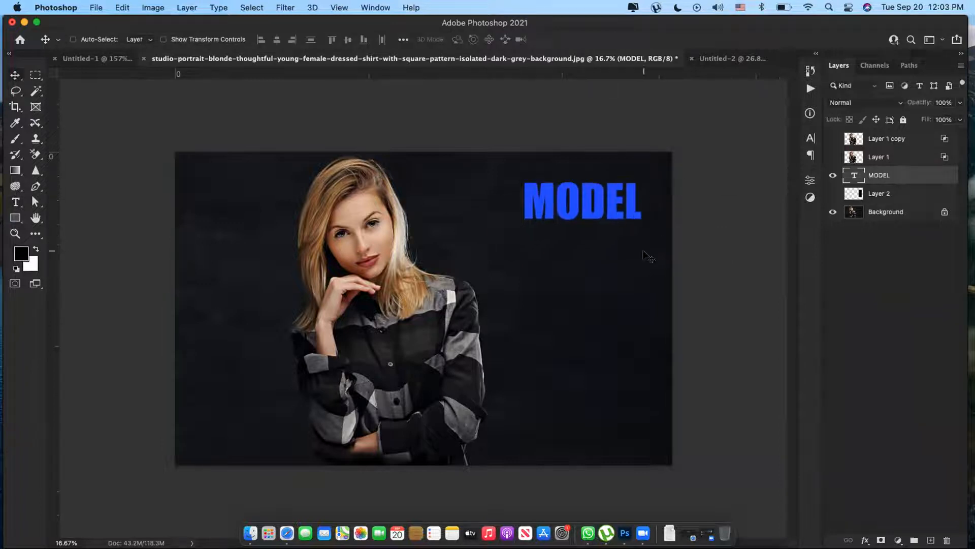
Recolor the MODEL text with the dark tone sampled from the photo's backdrop.
left_click(811, 138)
left_click(786, 212)
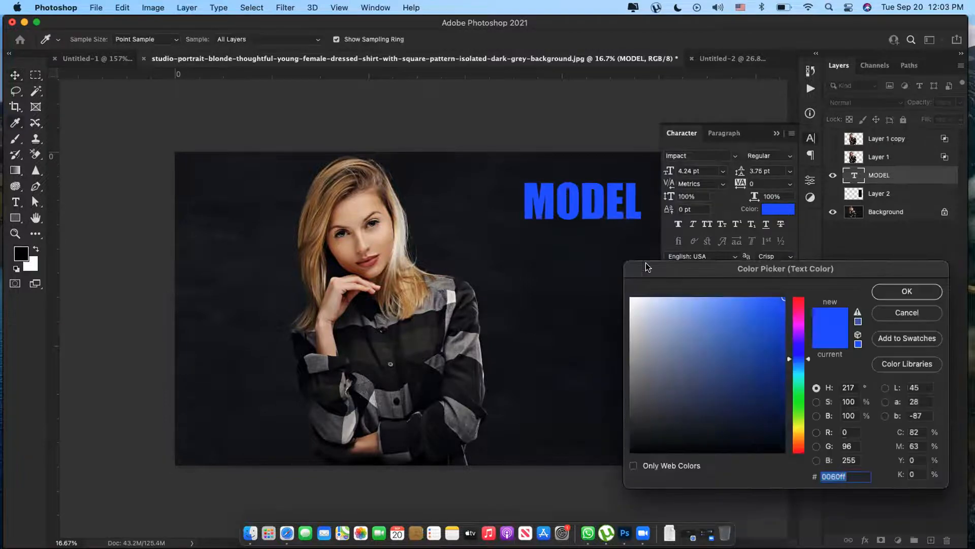
left_click(584, 269)
left_click(907, 291)
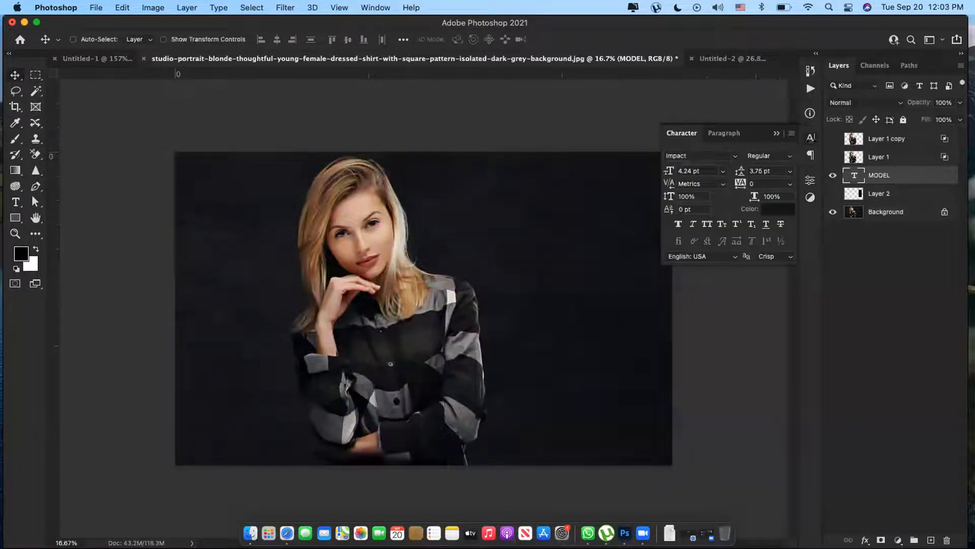
left_click(838, 274)
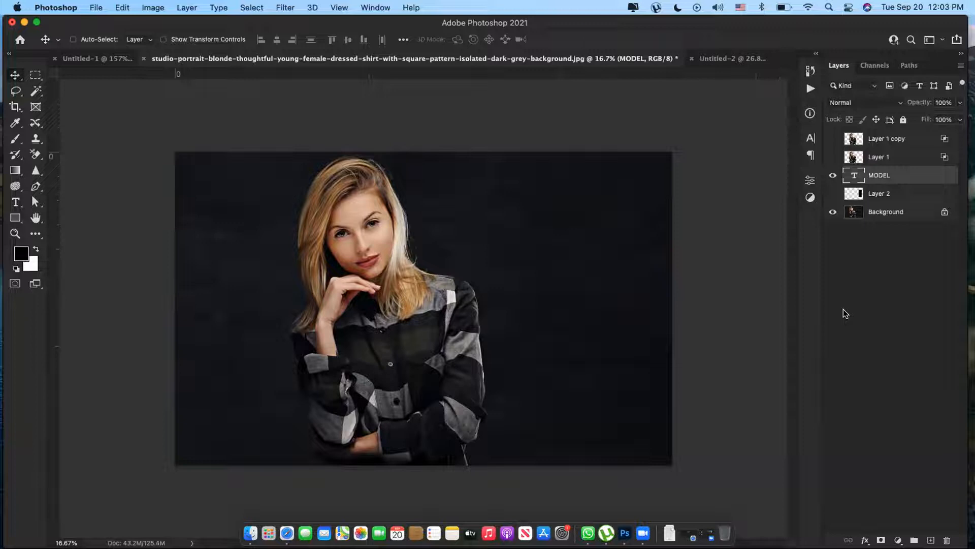
Add Bevel & Emboss to the MODEL text with a depth of 53% and a size of 13 px.
double_click(929, 181)
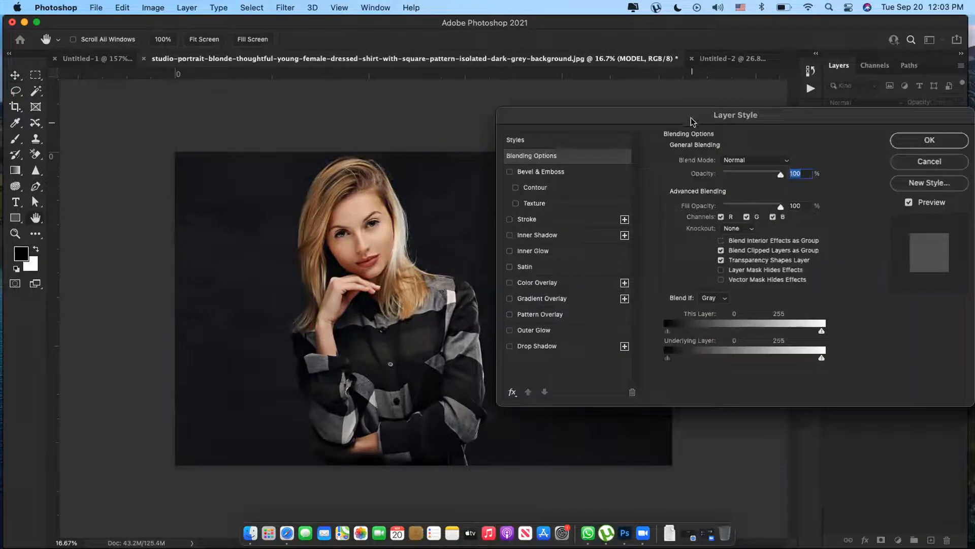
left_click_drag(691, 117, 911, 179)
left_click(730, 234)
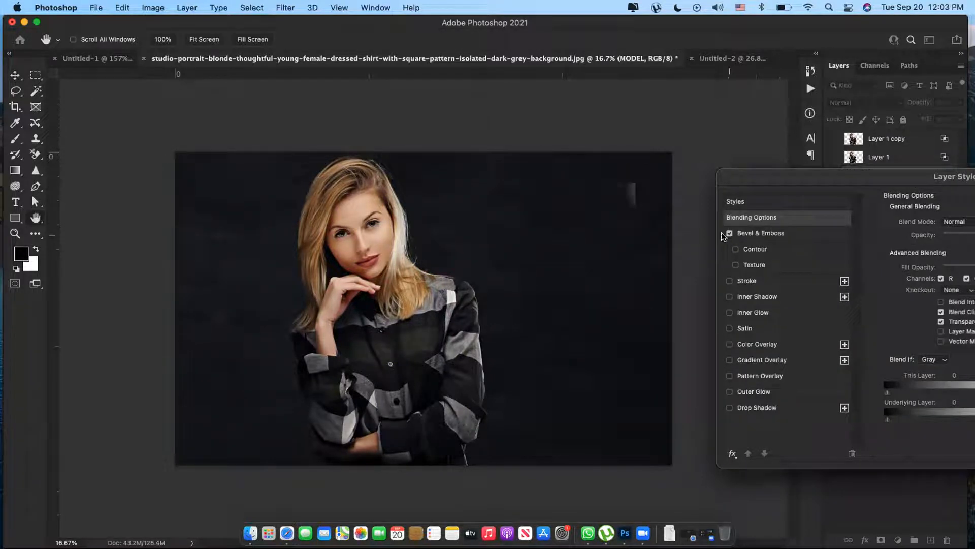
left_click(768, 234)
left_click_drag(956, 251, 942, 251)
left_click_drag(913, 182, 836, 132)
mouse_move(881, 227)
left_mouse_down()
mouse_move(872, 225)
mouse_move(868, 240)
mouse_move(867, 226)
left_mouse_up()
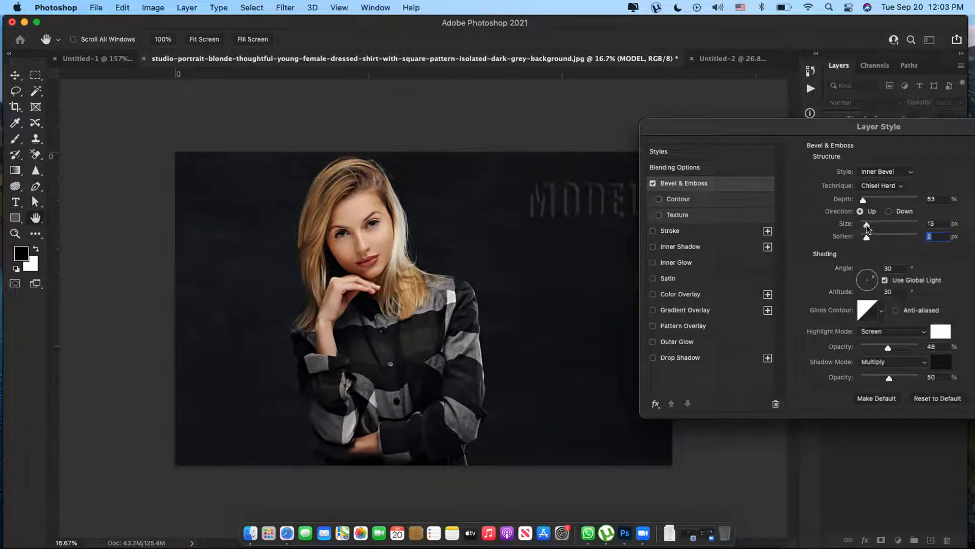
Enable a Stroke on the MODEL text and reduce its size to 9 px.
left_click_drag(718, 130, 806, 134)
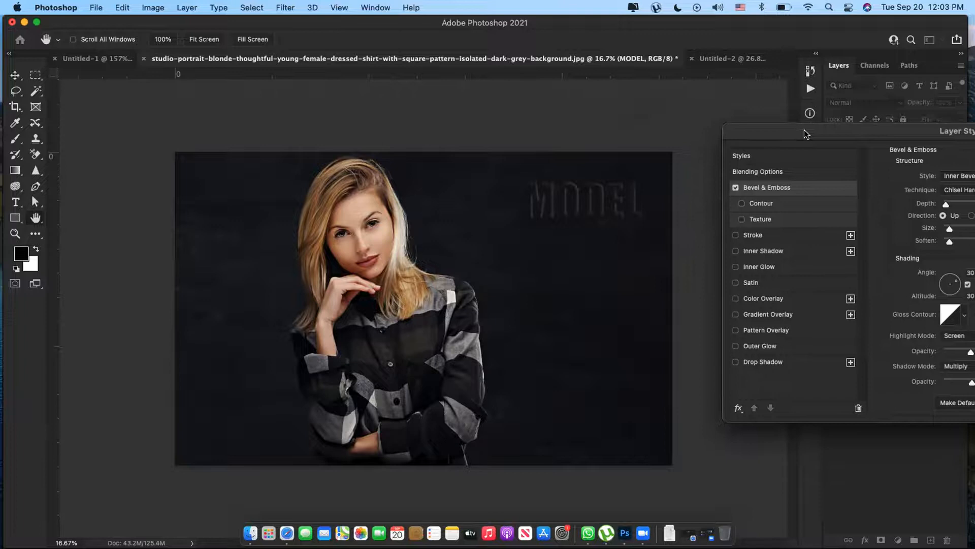
left_click(736, 235)
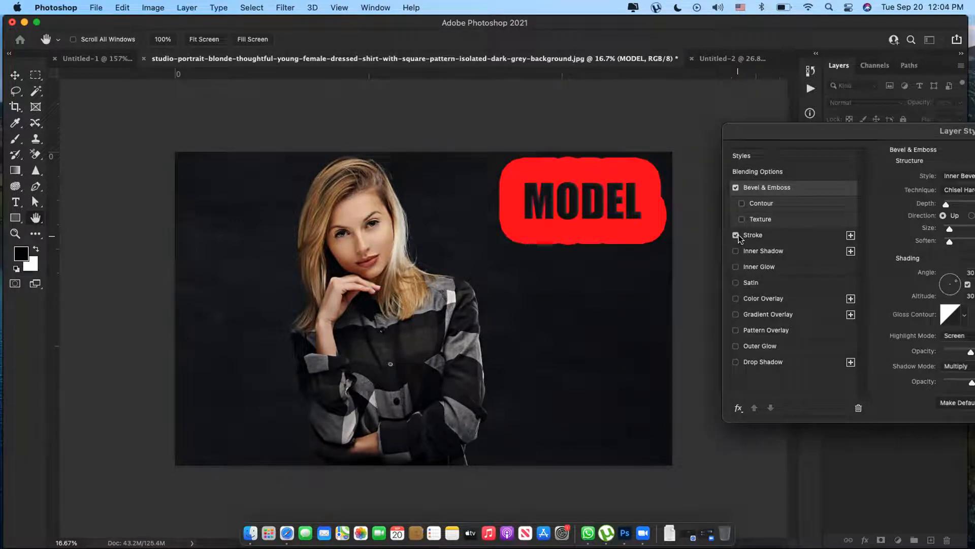
left_click(749, 236)
left_click_drag(910, 147, 854, 146)
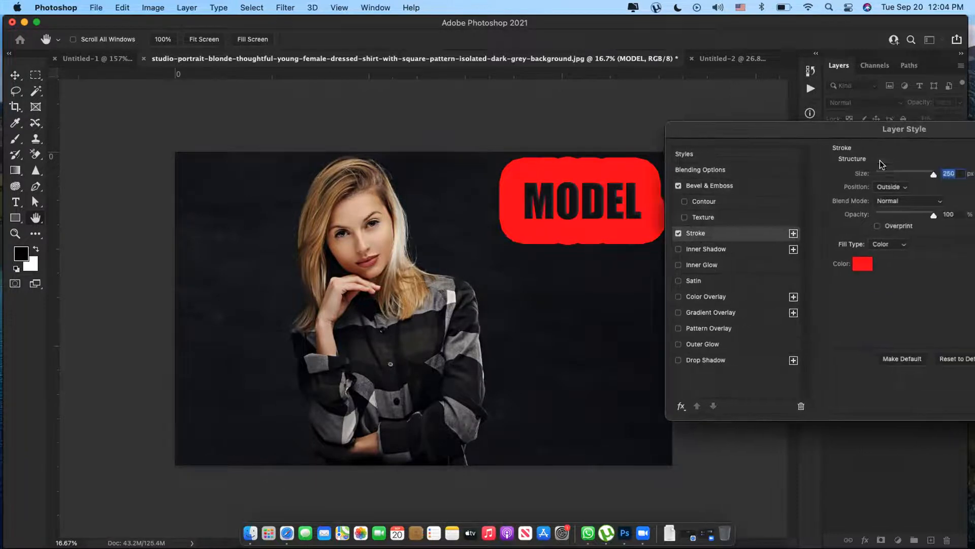
left_click_drag(903, 173, 880, 174)
Sample stroke colors from the woman's face, hair and shirt, and set the stroke to the shirt's dark tone #31322d.
left_click(863, 263)
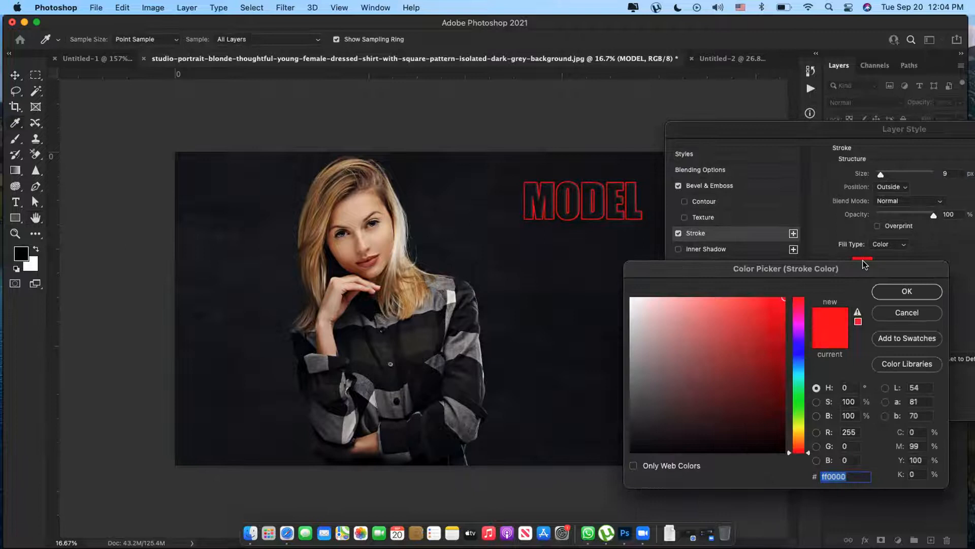
left_click(561, 255)
left_click(441, 265)
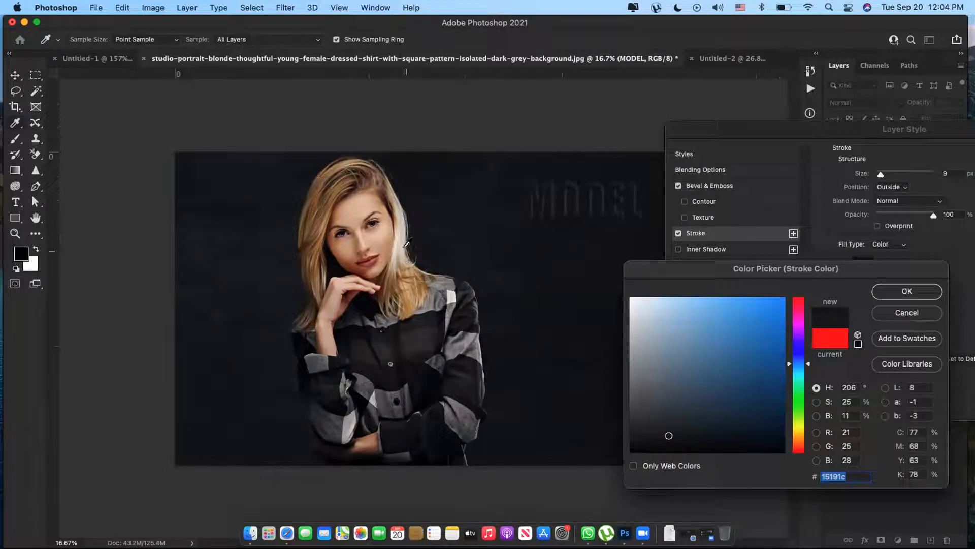
left_click(395, 246)
left_click(381, 244)
left_click(385, 246)
left_click(405, 233)
left_click(396, 216)
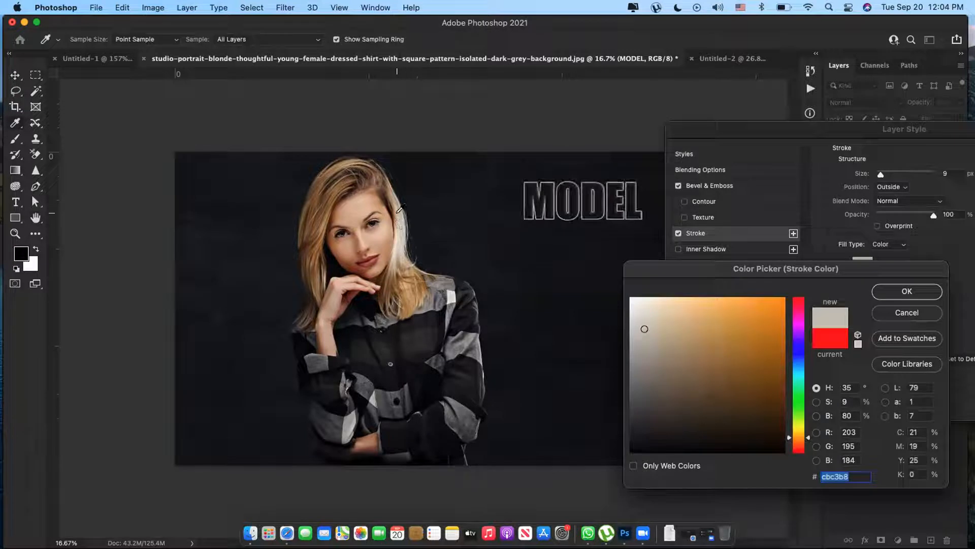
left_click(437, 330)
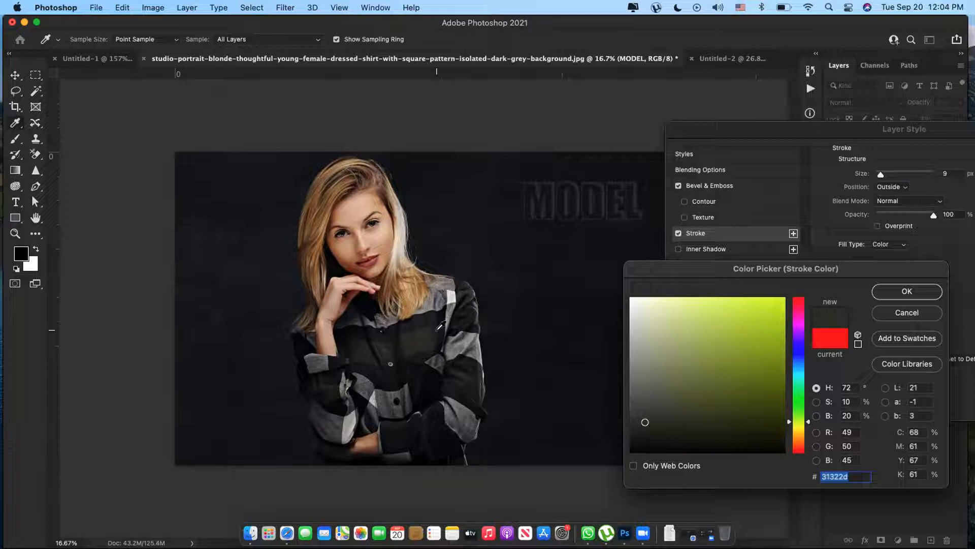
left_click(917, 294)
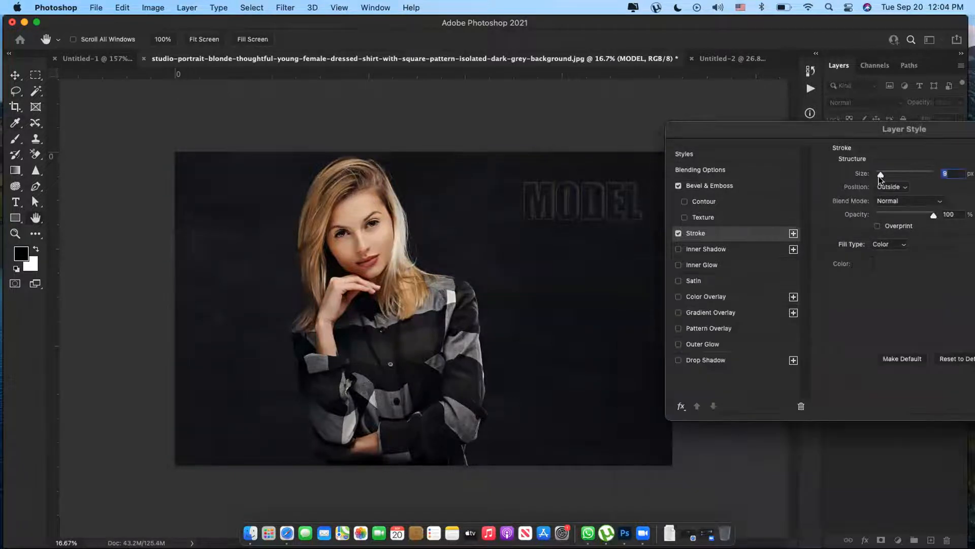
Try the stroke's Inside position at a larger size, and return it to Outside with a size of 10 px.
left_click_drag(881, 178, 885, 176)
left_click(890, 187)
left_click(888, 199)
left_click_drag(885, 175, 887, 175)
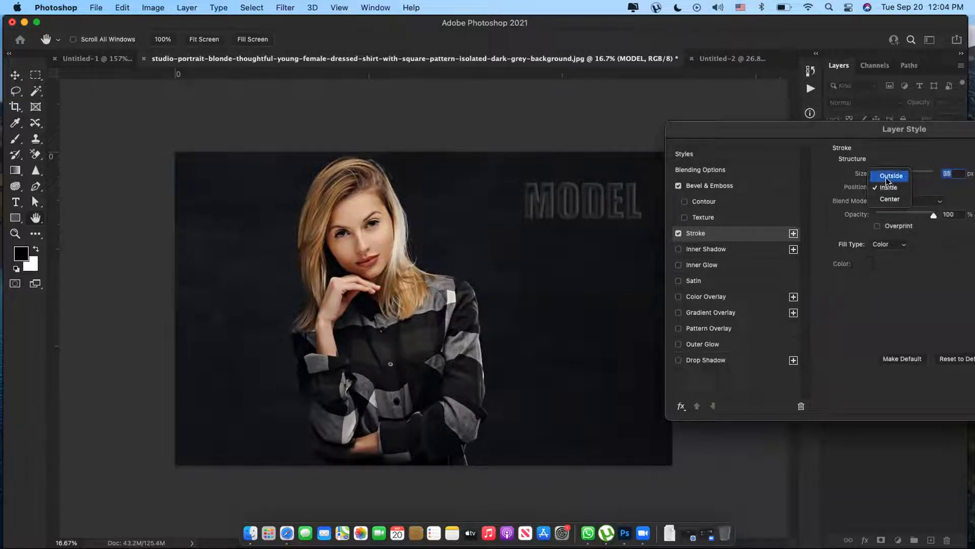
left_click(883, 176)
left_click_drag(883, 174, 881, 175)
Recolor the stroke with a golden tan sampled from the woman's hair and apply the layer style.
left_click(860, 263)
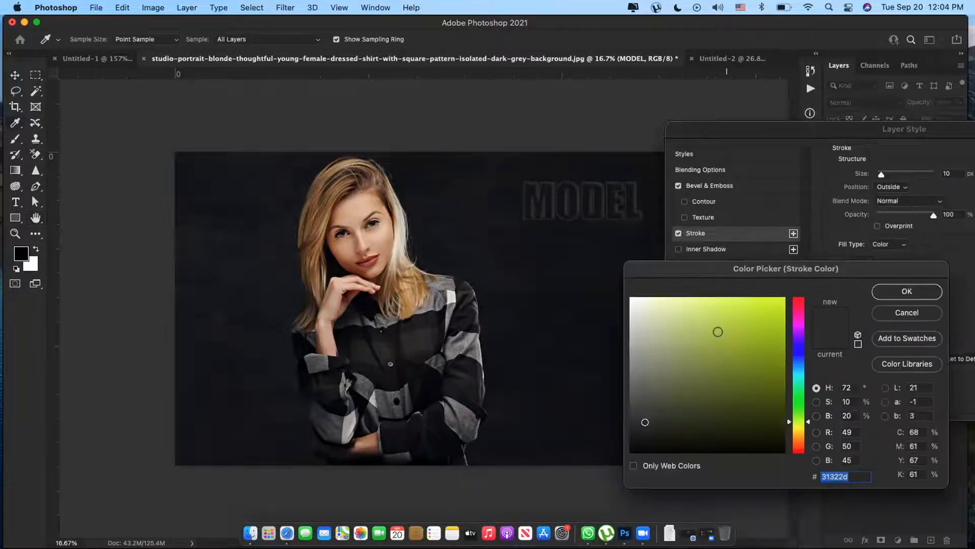
left_click(762, 312)
left_click_drag(762, 311, 676, 429)
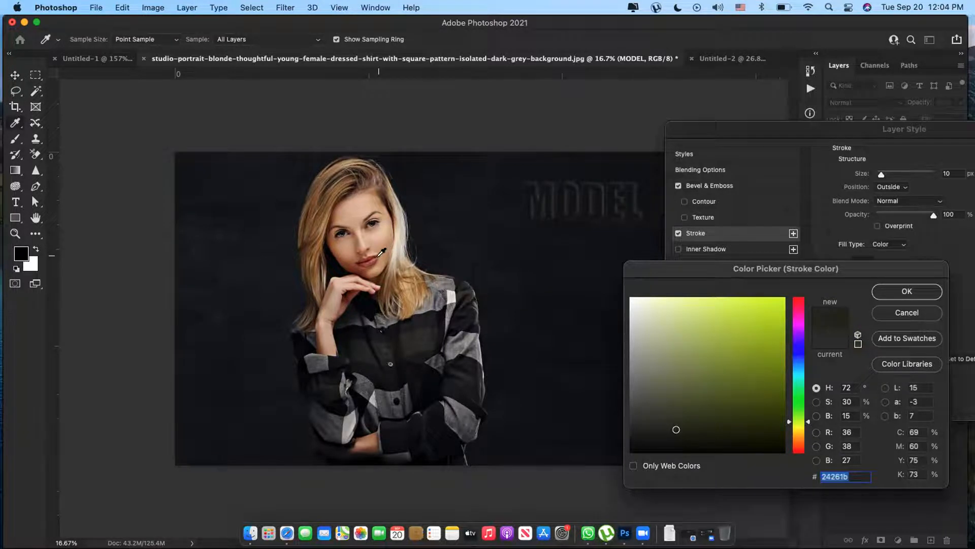
left_click(380, 226)
left_click(374, 213)
left_click(366, 211)
left_click_drag(406, 247, 414, 278)
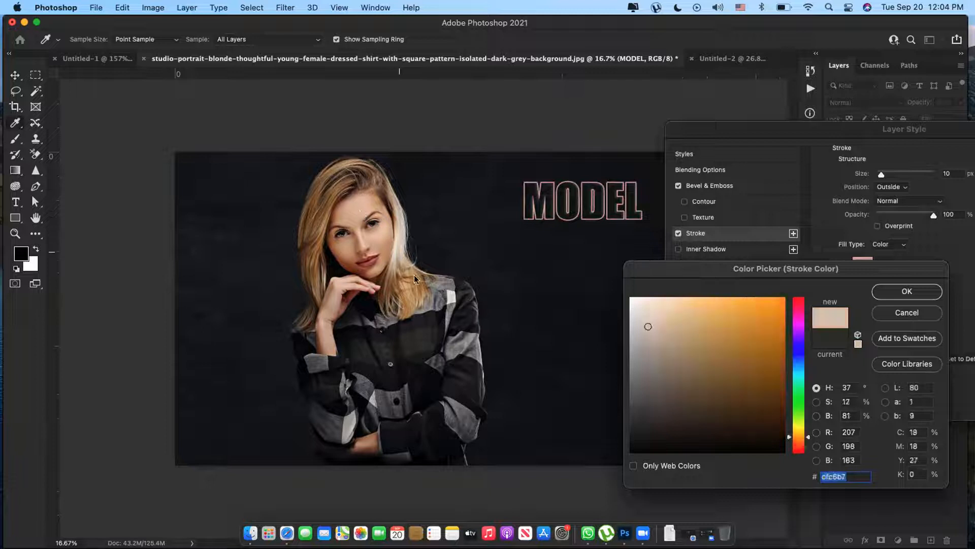
left_click(415, 277)
left_click(893, 288)
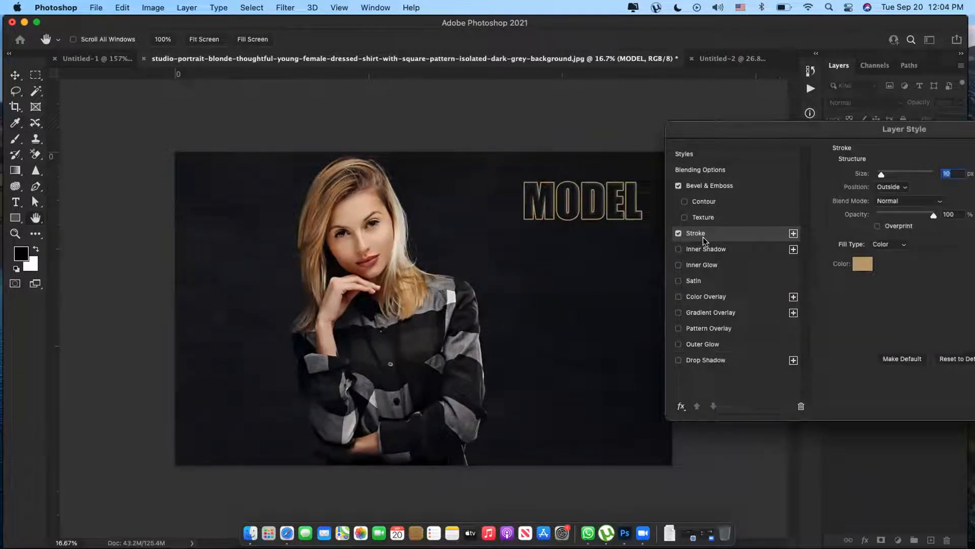
left_click_drag(842, 136, 641, 267)
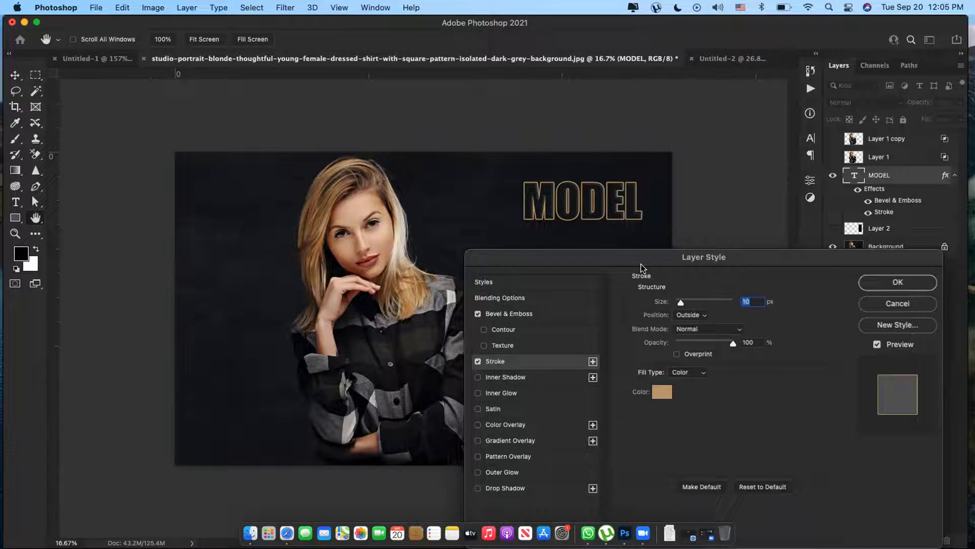
left_click(898, 282)
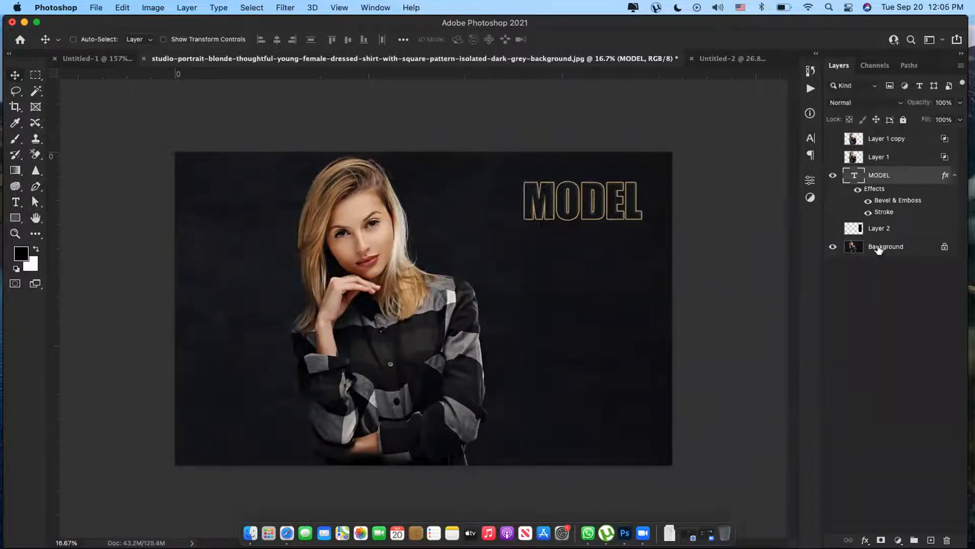
Copy the portrait's Background image and paste it as a new layer into the Untitled-2 document.
left_click(824, 247)
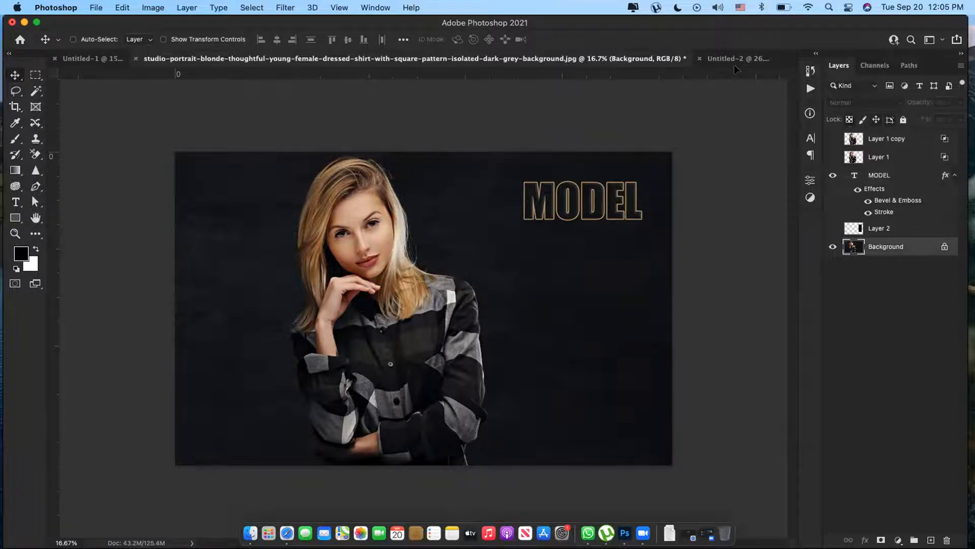
left_click(734, 60)
key("super+v")
Scale the pasted portrait down to fit within the page width and hide the blue rectangle's layer.
key("z")
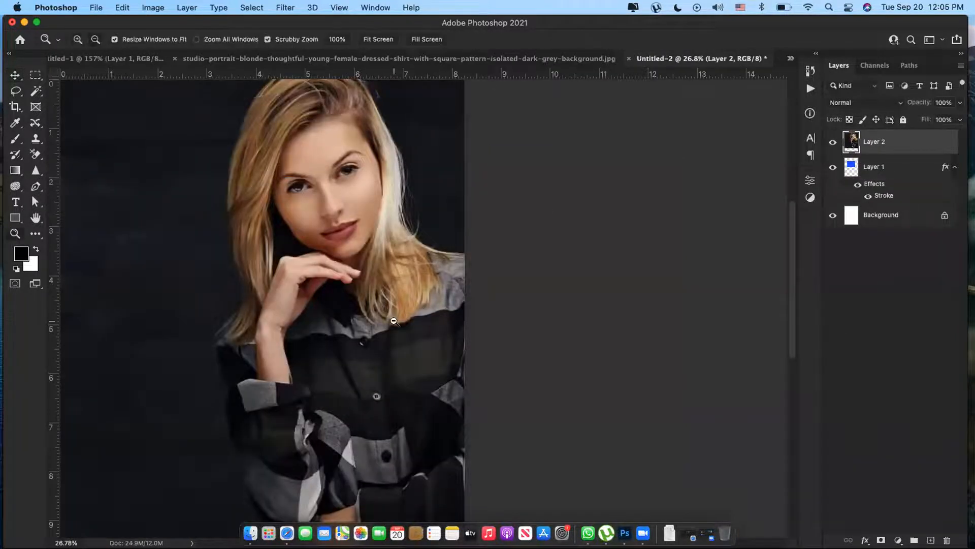
left_click(418, 315, "alt")
left_click(418, 316, "alt")
key("super+t")
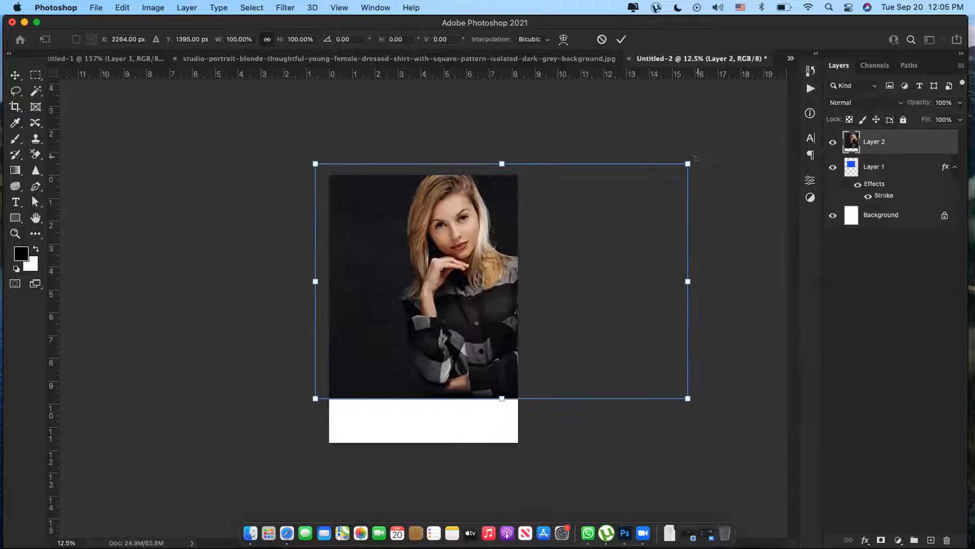
left_click_drag(688, 164, 510, 242)
key("Return")
left_click(833, 167)
Duplicate the white Background layer and fill the copy with black.
key("z")
key("z")
left_click(471, 229)
key("v")
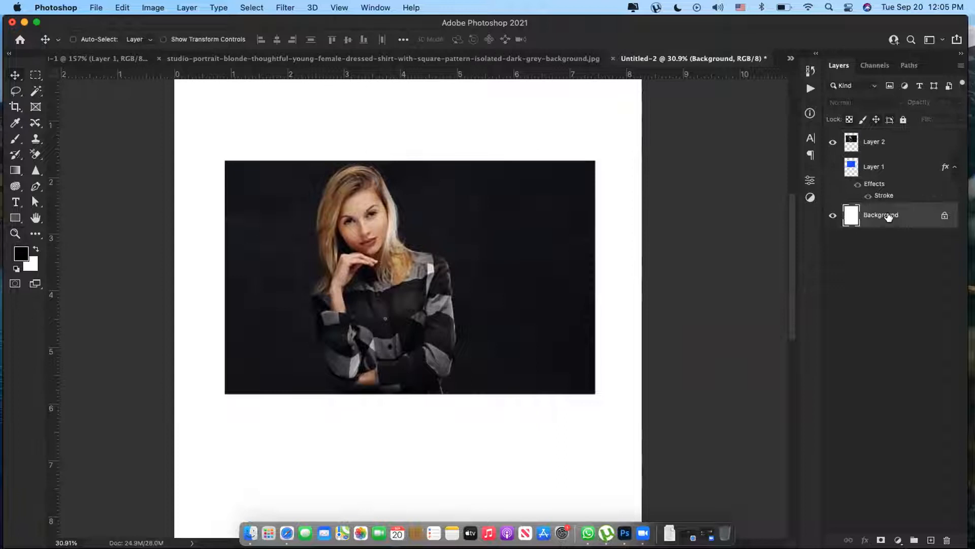
key("super+j")
key("alt+BackSpace")
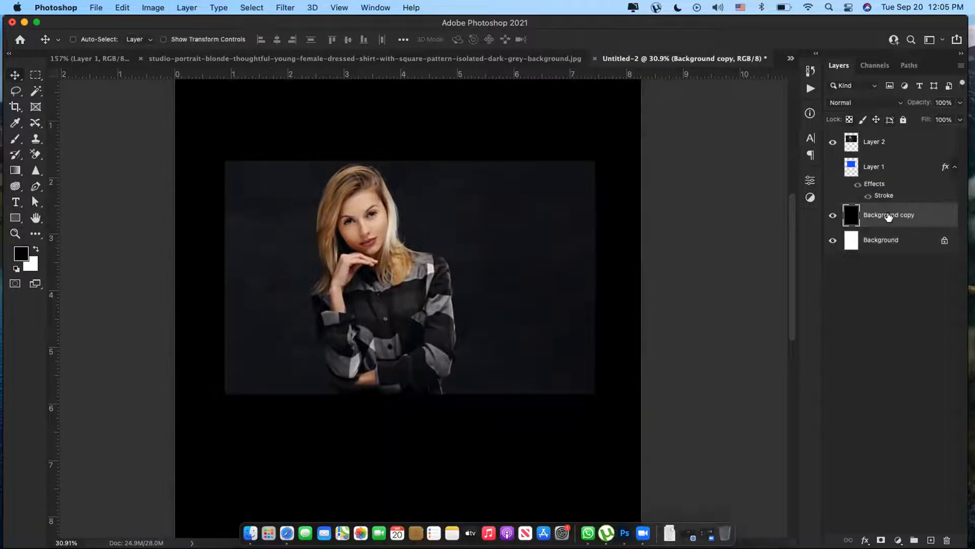
scroll(544, 250, "up", 1)
scroll(544, 251, "left", 1)
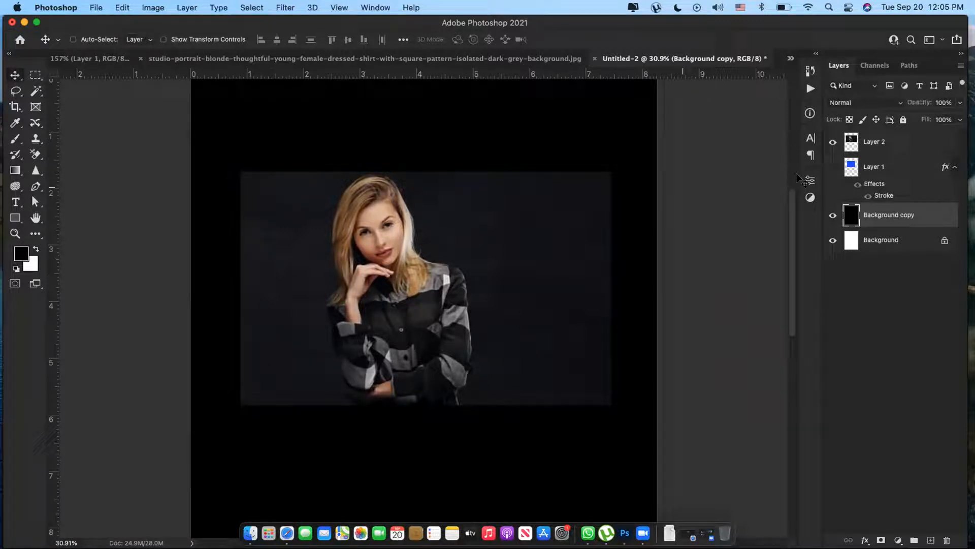
Add a new layer above the portrait, and fill a rectangular selection slightly larger than the portrait with white.
key("super")
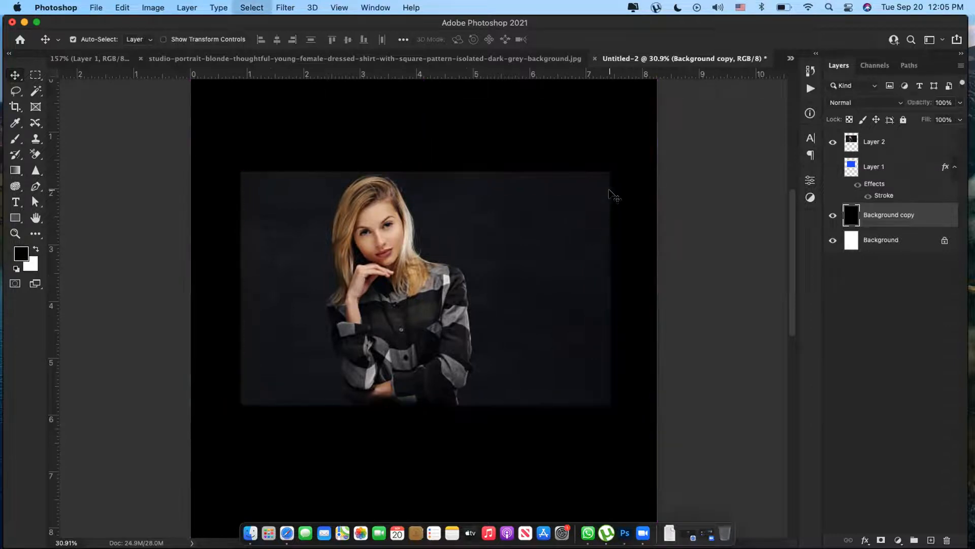
left_click(914, 152)
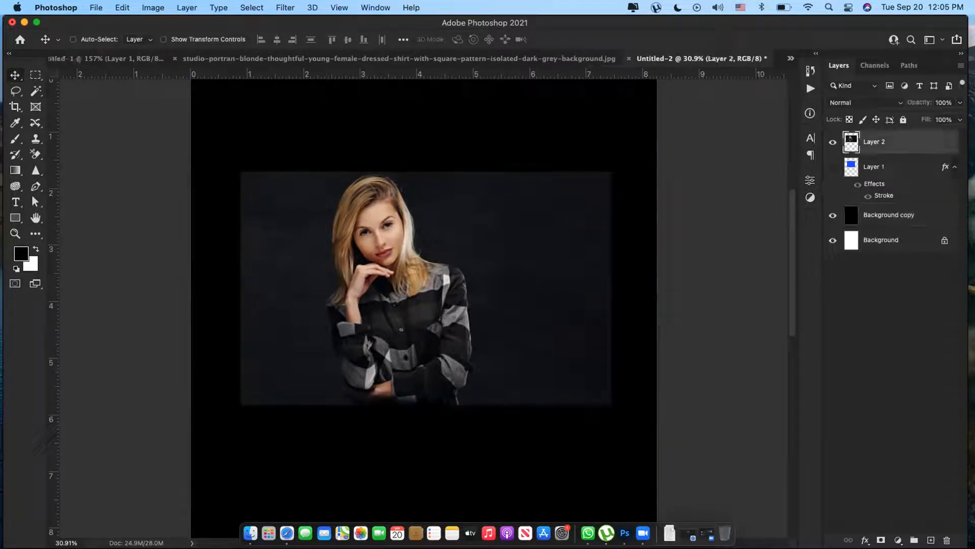
left_click(931, 540)
left_click(36, 75)
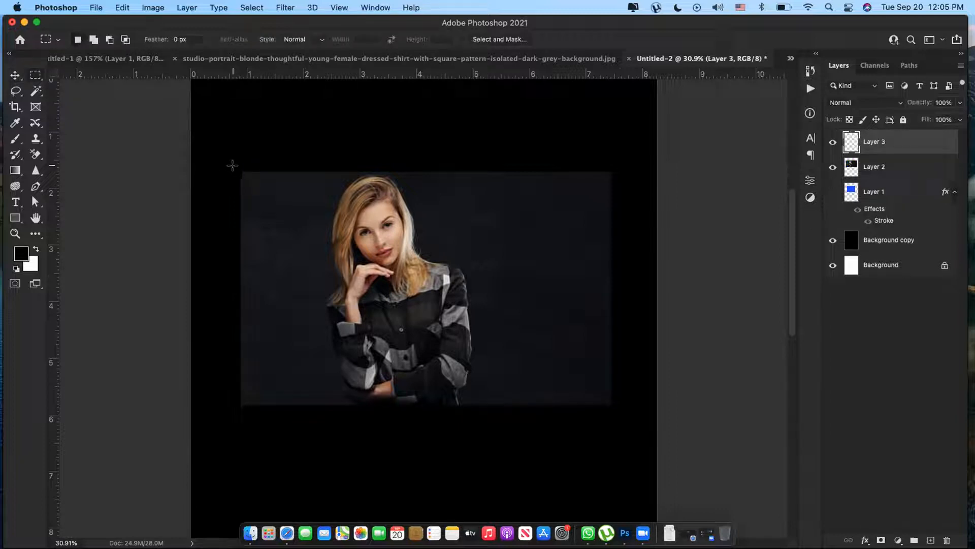
left_click_drag(235, 166, 617, 409)
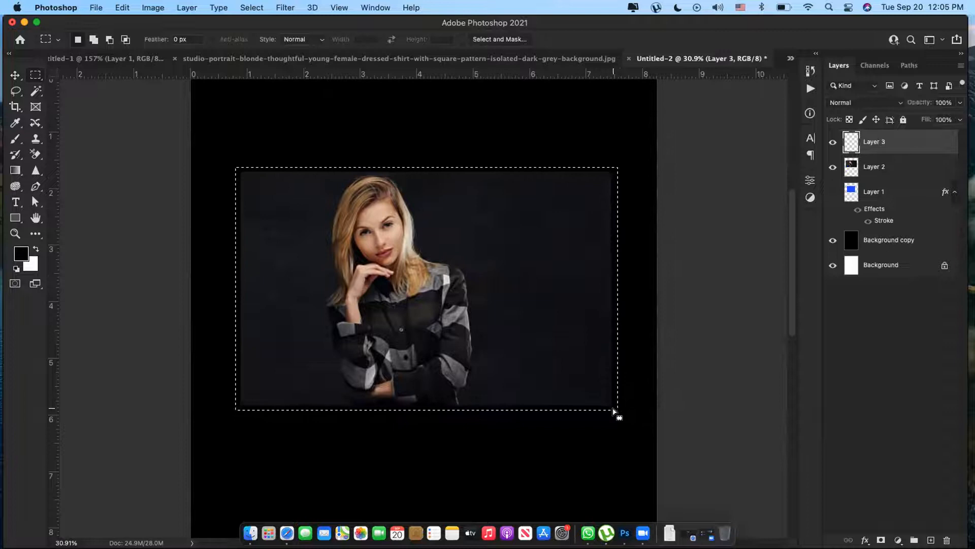
key("super+BackSpace")
key("super+d")
key("v")
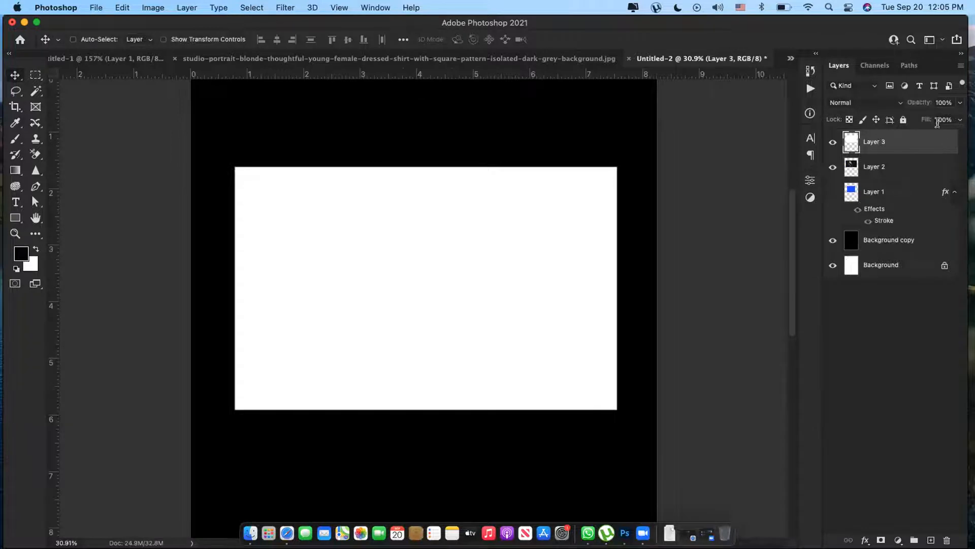
Set the white rectangle layer's Fill to 0%.
left_click(960, 121)
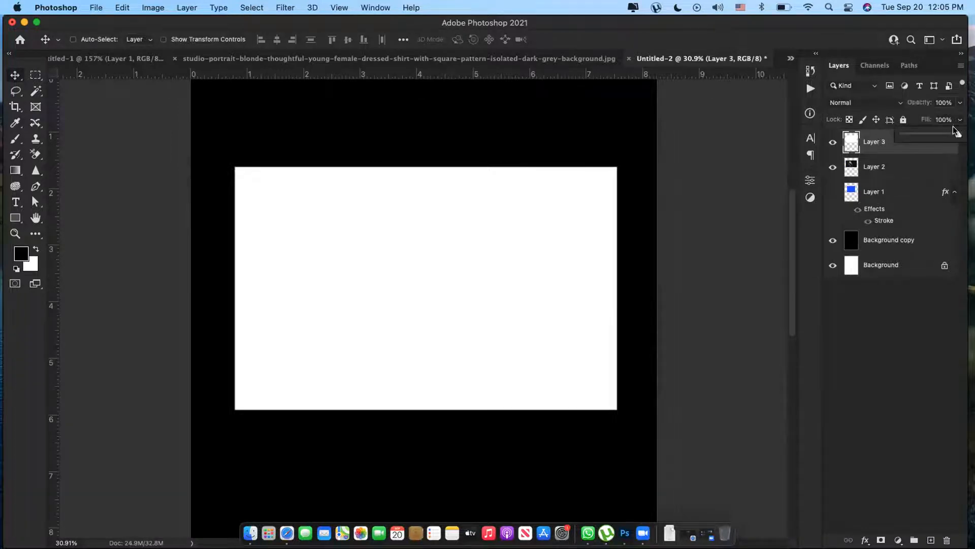
left_click_drag(929, 135, 893, 136)
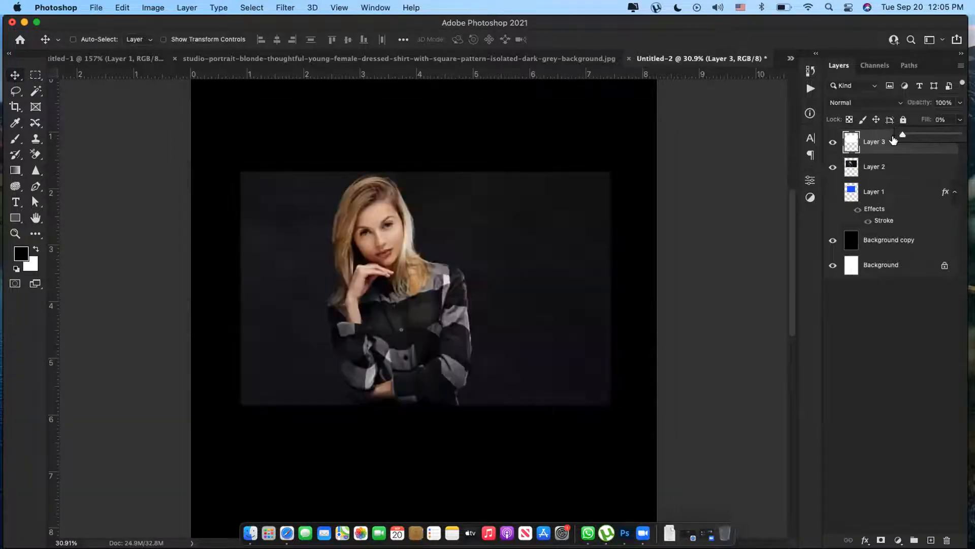
left_click(889, 146)
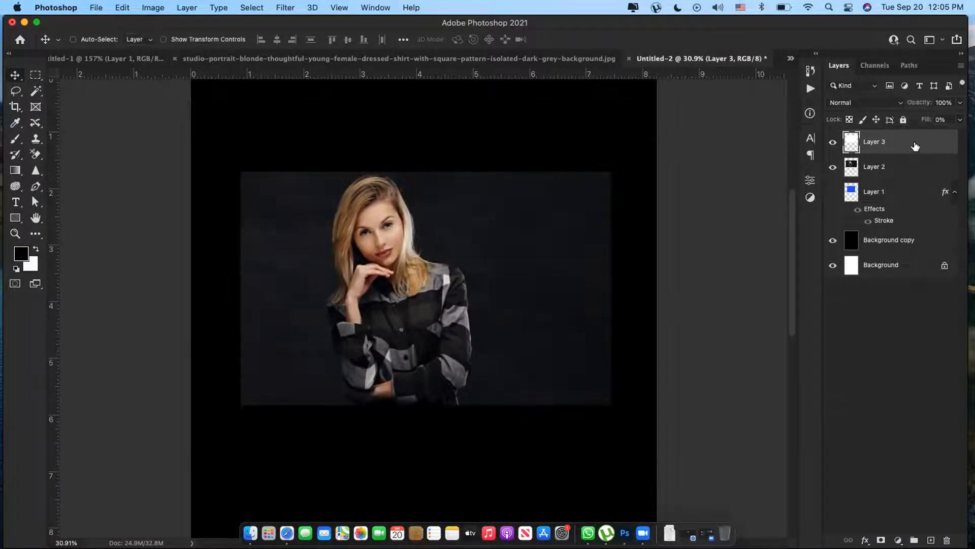
Apply a 5 px outside Stroke in golden tan to Layer 3 to frame the portrait.
double_click(910, 146)
left_click_drag(658, 226, 789, 140)
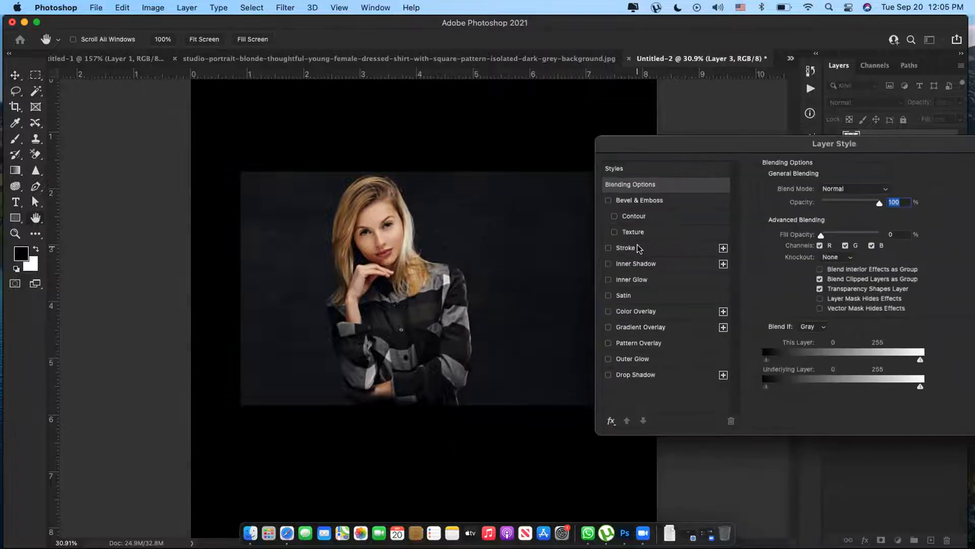
left_click(609, 248)
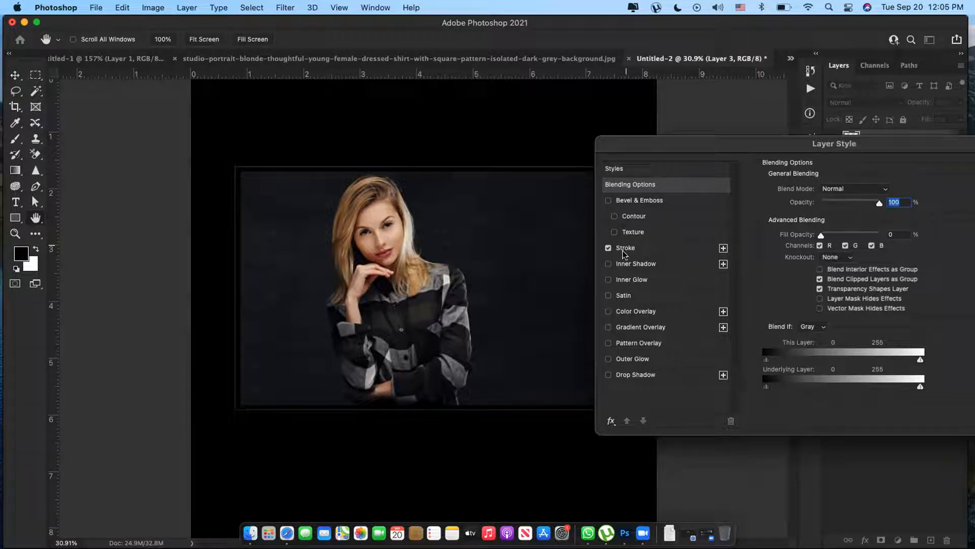
left_click(623, 252)
left_click_drag(807, 190, 808, 190)
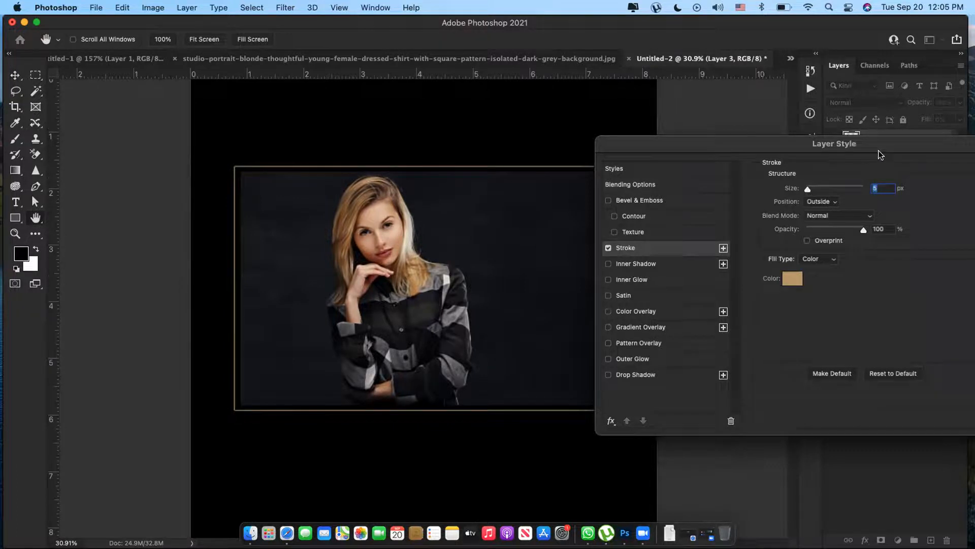
left_click_drag(879, 149, 692, 162)
key("Return")
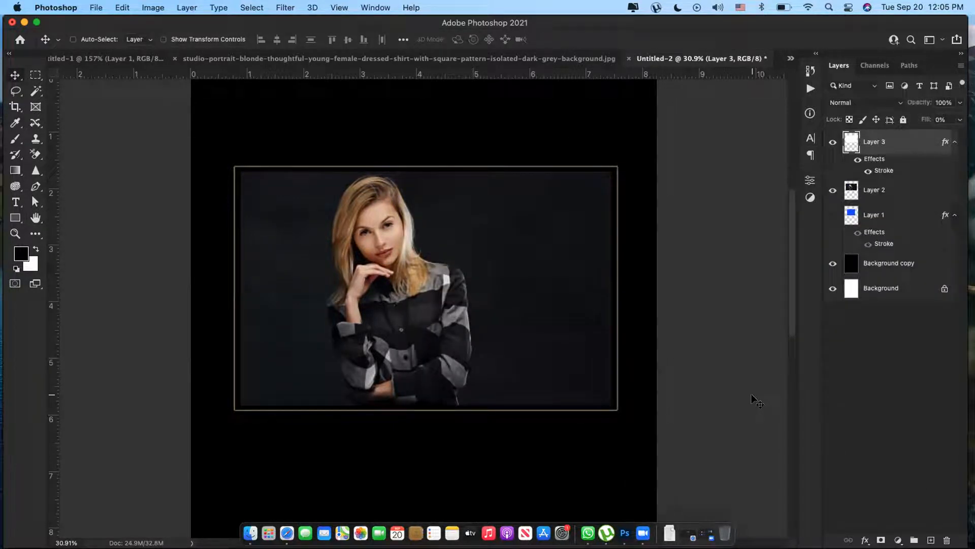
In the portrait document, set the MODEL text layer's Fill to 0% and move the text over the woman's face.
left_click(563, 60)
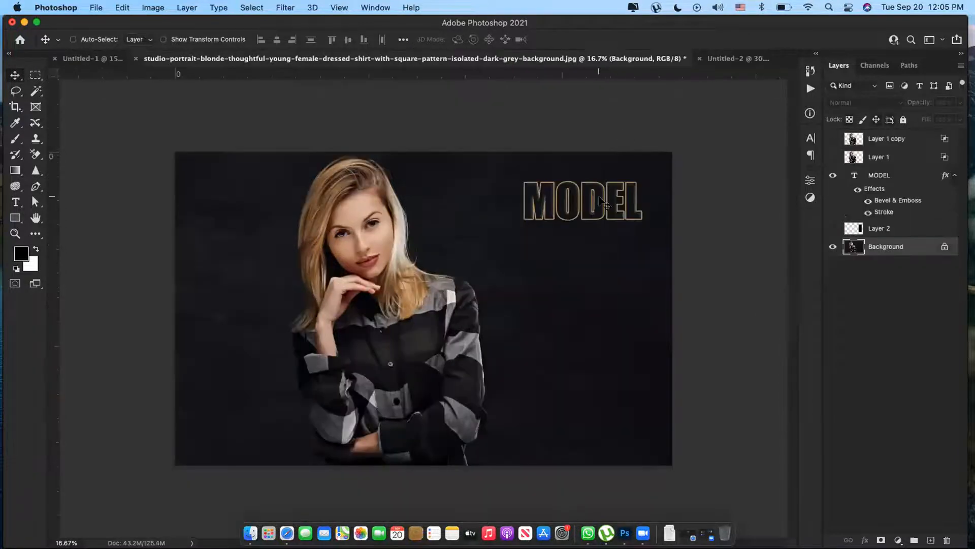
left_click(894, 174)
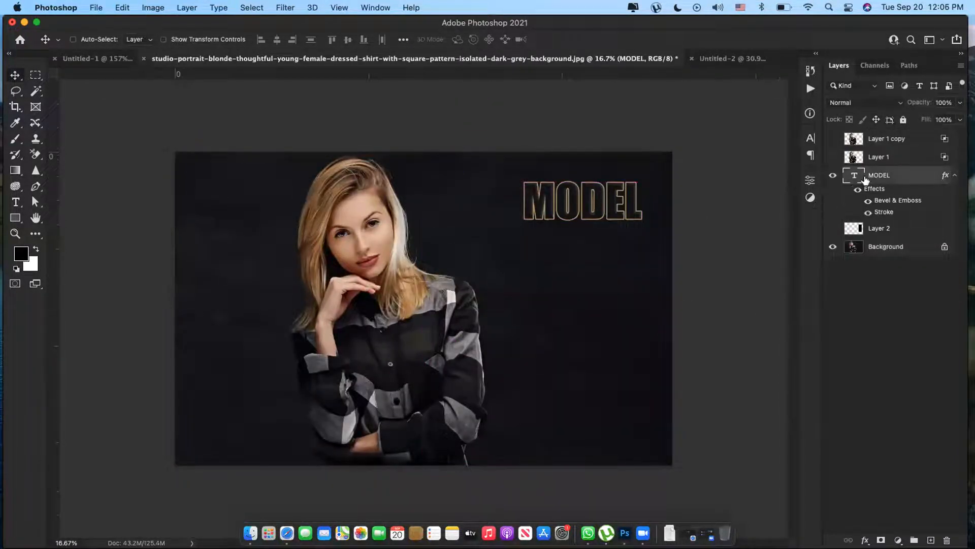
left_click(960, 120)
left_click_drag(959, 135, 263, 288)
key("z")
key("v")
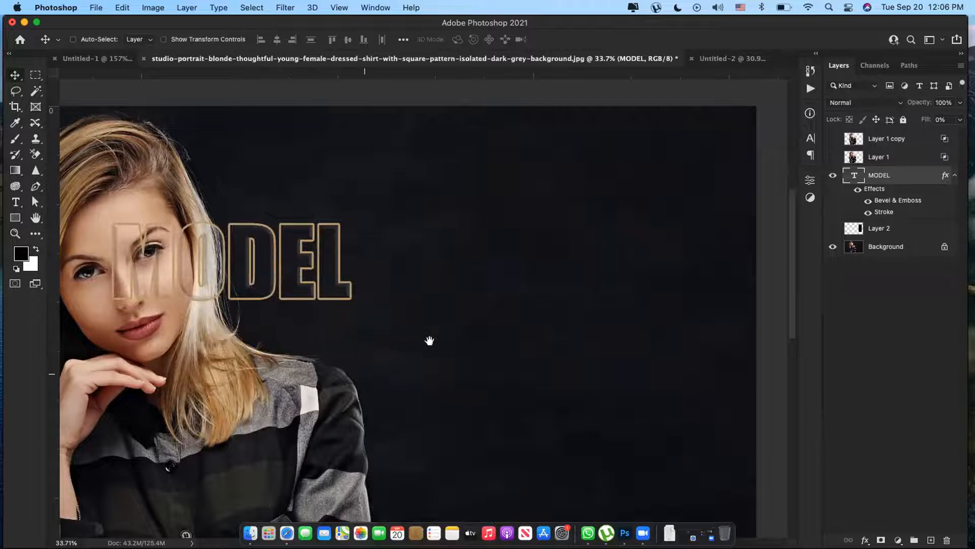
Move the MODEL text off the woman's face onto the dark upper-right area of the image.
scroll(361, 375, "left", 5)
scroll(361, 374, "down", 2)
left_click_drag(502, 160, 645, 208)
Hide the MODEL text's Bevel & Emboss effect and set the layer's Fill to 100%.
left_click(868, 200)
scroll(645, 203, "right", 3)
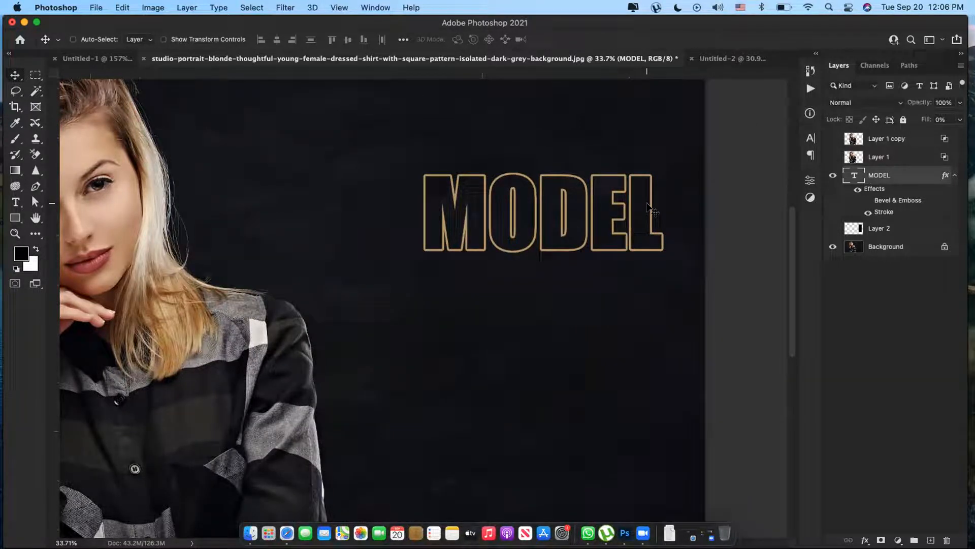
left_click(960, 119)
left_click(964, 134)
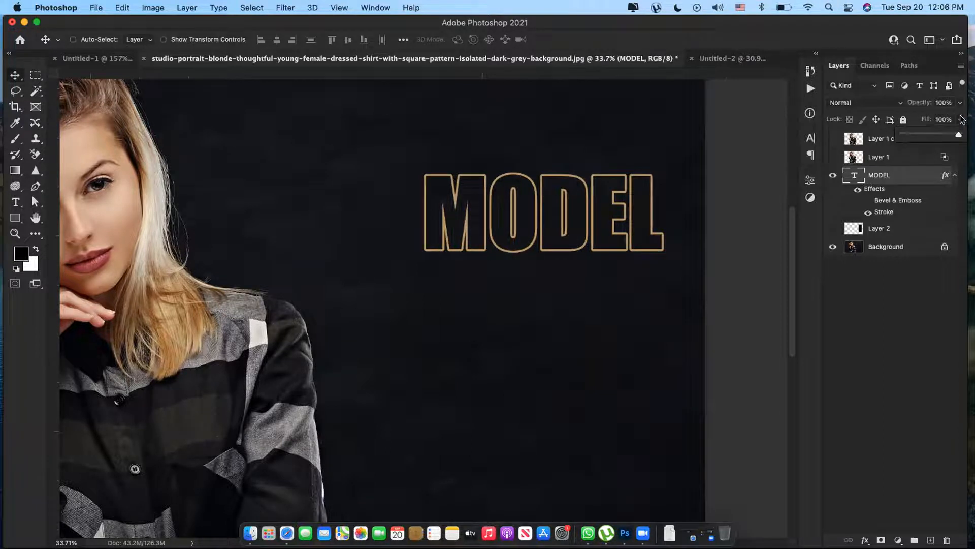
In the Untitled-2 document, set Layer 3's Fill to 100% and lower its Opacity to 0%.
left_click(746, 60)
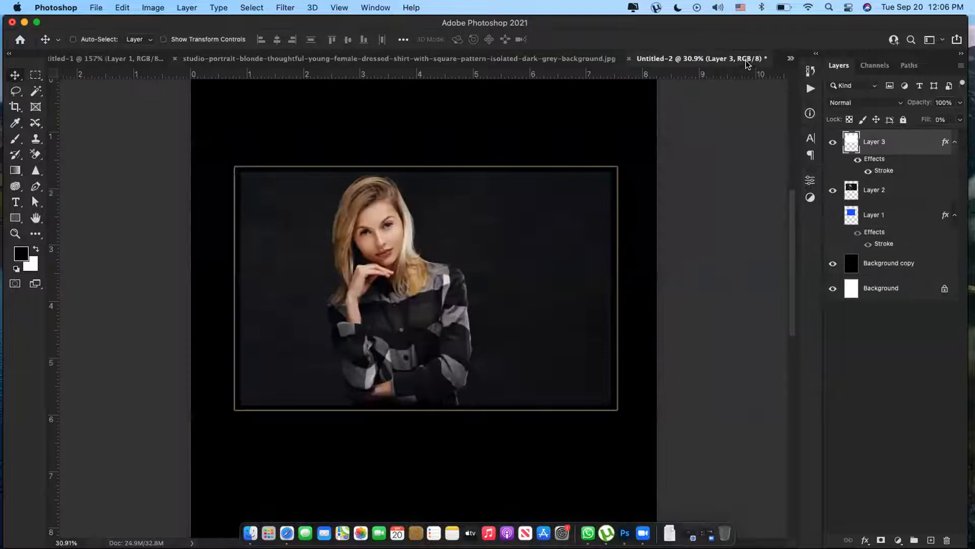
left_click(960, 120)
left_click(963, 135)
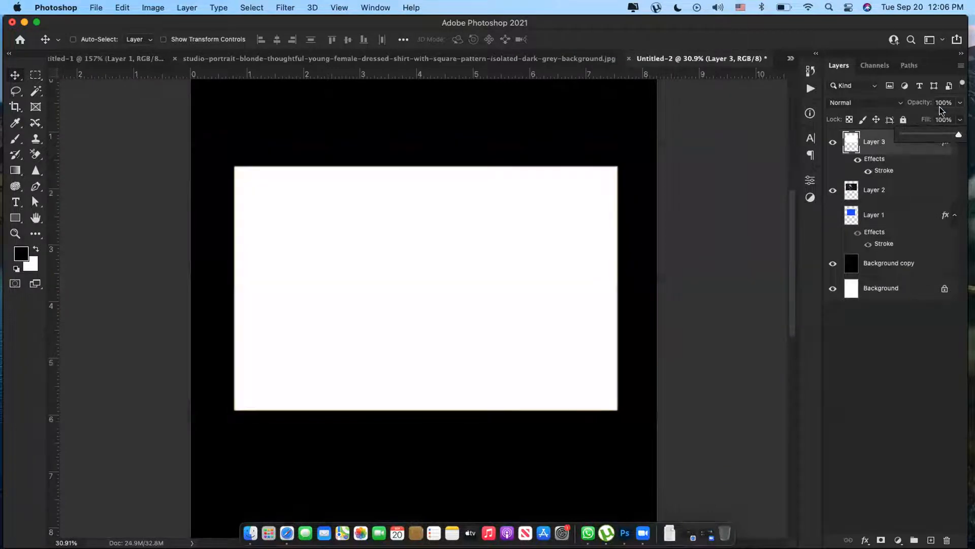
left_click(960, 103)
left_click(937, 116)
left_click_drag(936, 114, 901, 118)
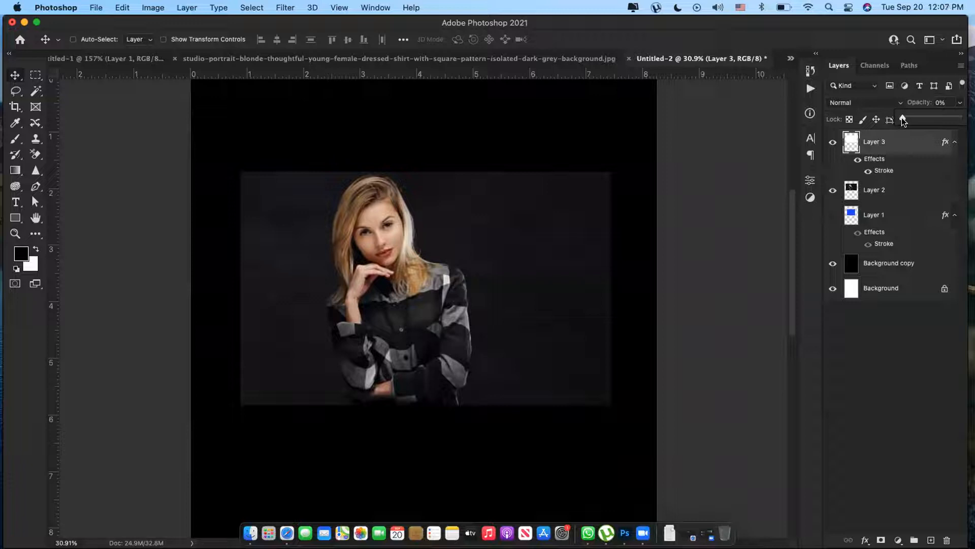
Restore Layer 3's Opacity to 100% and set its Fill to 0%.
left_click_drag(901, 117, 907, 137)
left_click(960, 119)
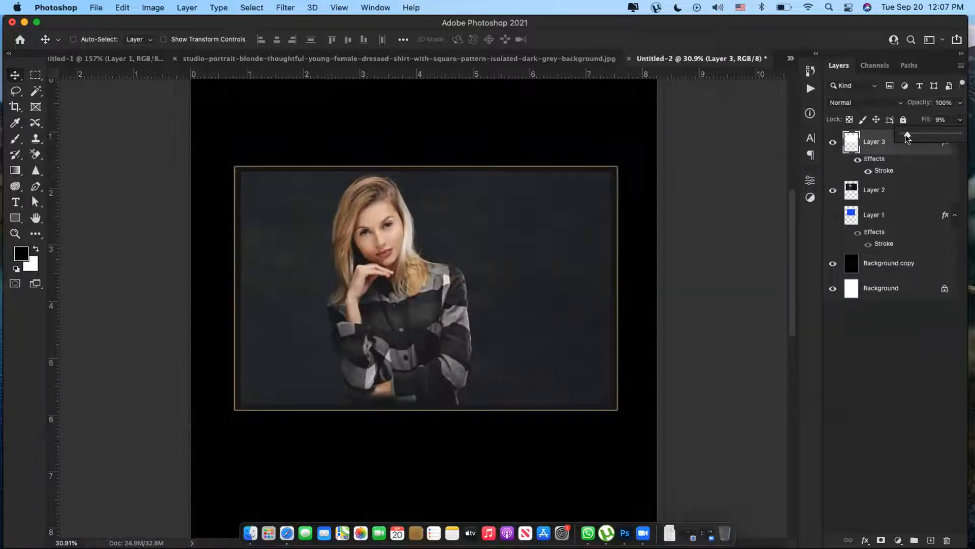
left_click_drag(907, 135, 900, 135)
left_click(906, 392)
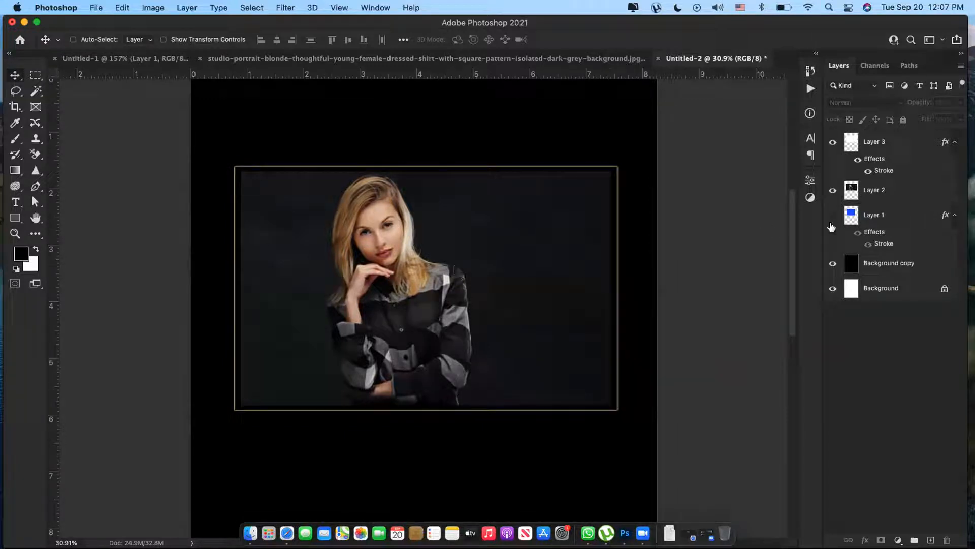
Turn off the Stroke and enable Inner Shadow in Layer 3's layer style, and apply the changes.
left_click(899, 212)
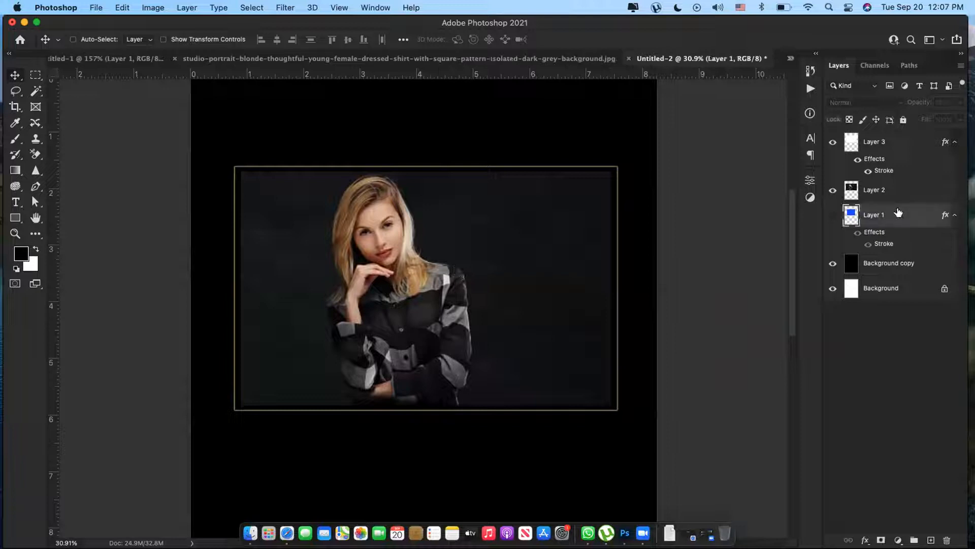
left_click(885, 143)
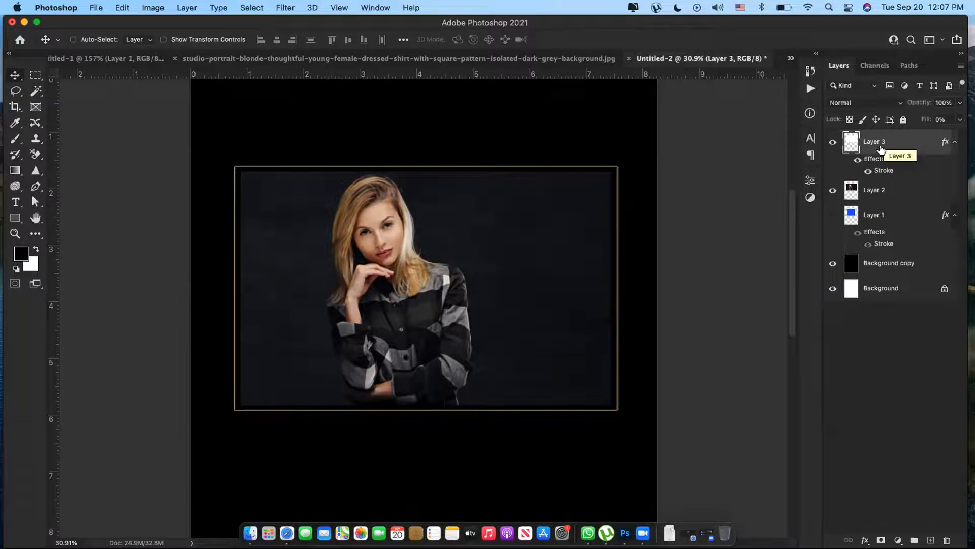
double_click(871, 163)
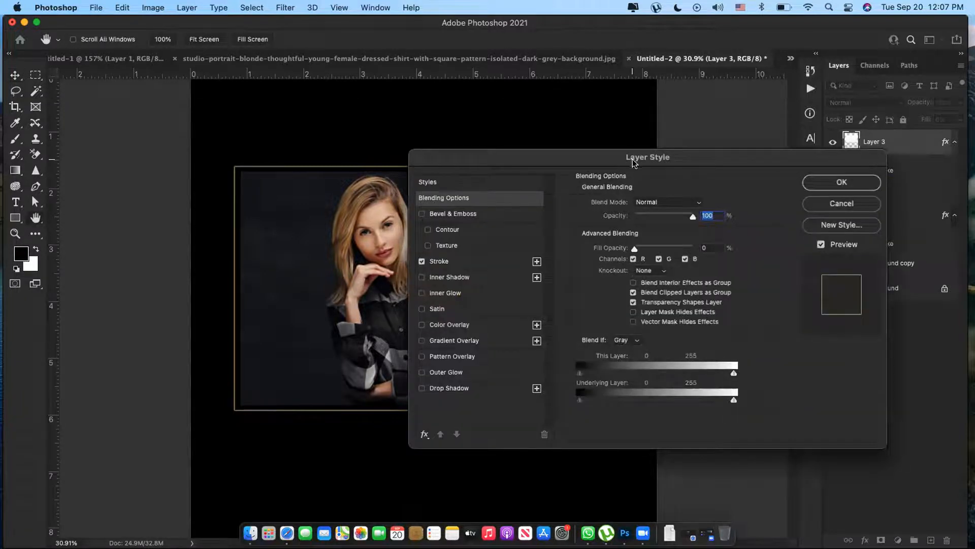
left_click_drag(632, 158, 689, 101)
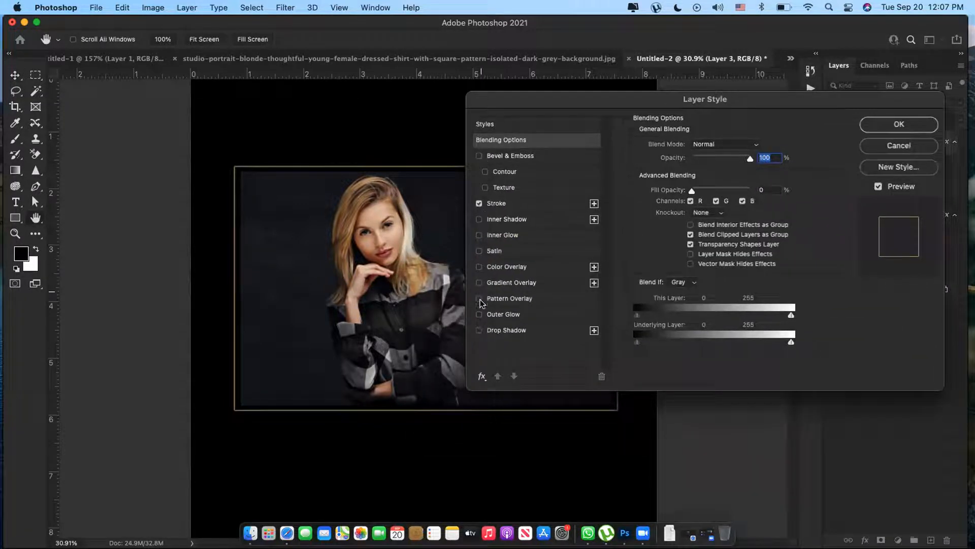
left_click_drag(816, 100, 670, 98)
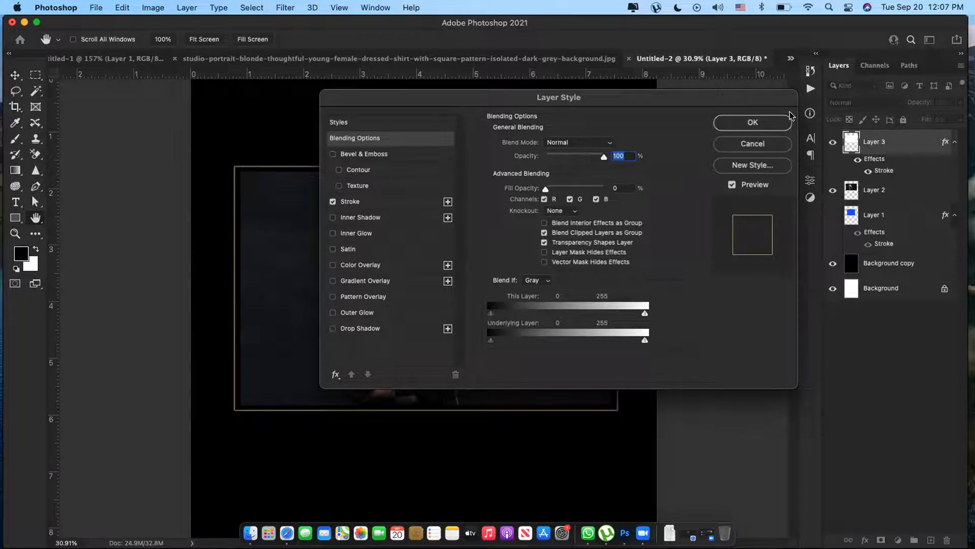
left_click_drag(655, 98, 757, 92)
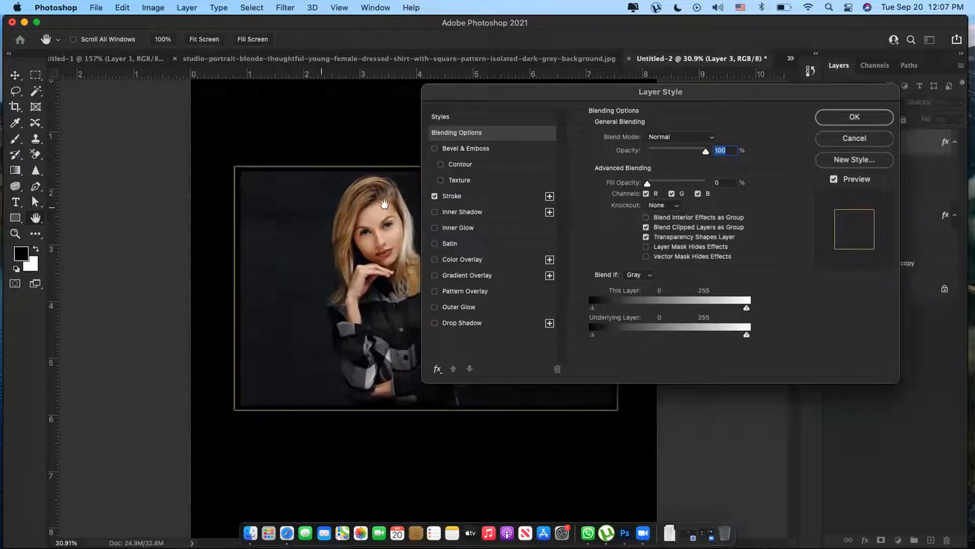
left_click(435, 196)
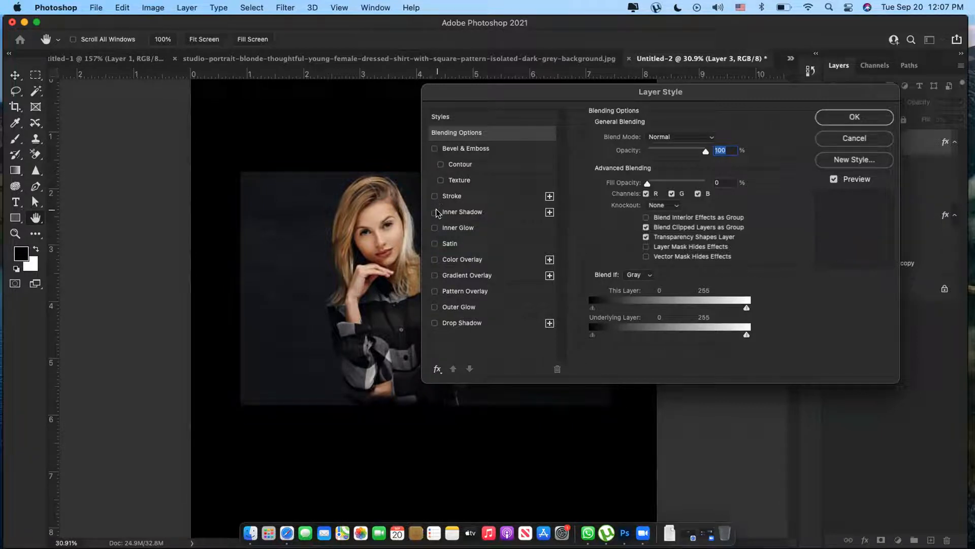
left_click(855, 118)
Hide Layer 3 and the black Background copy layer.
left_click(833, 143)
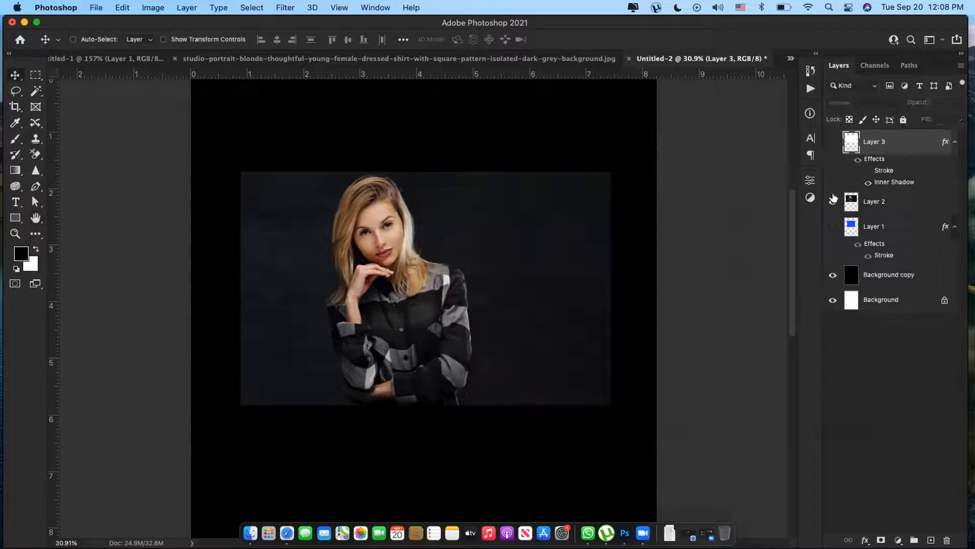
left_click(833, 274)
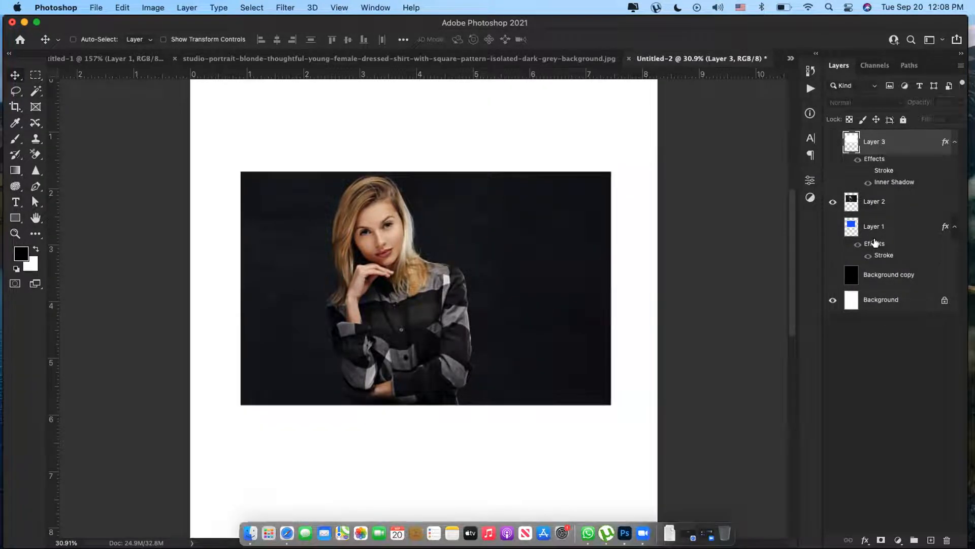
Enable Inner Shadow in Layer 2's layer style and set its opacity to 72%.
left_click(881, 205)
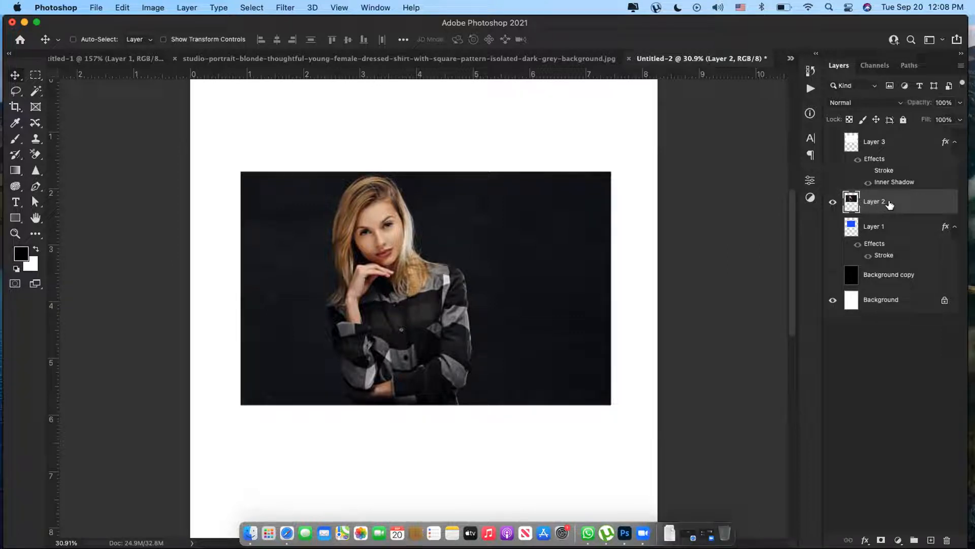
double_click(928, 205)
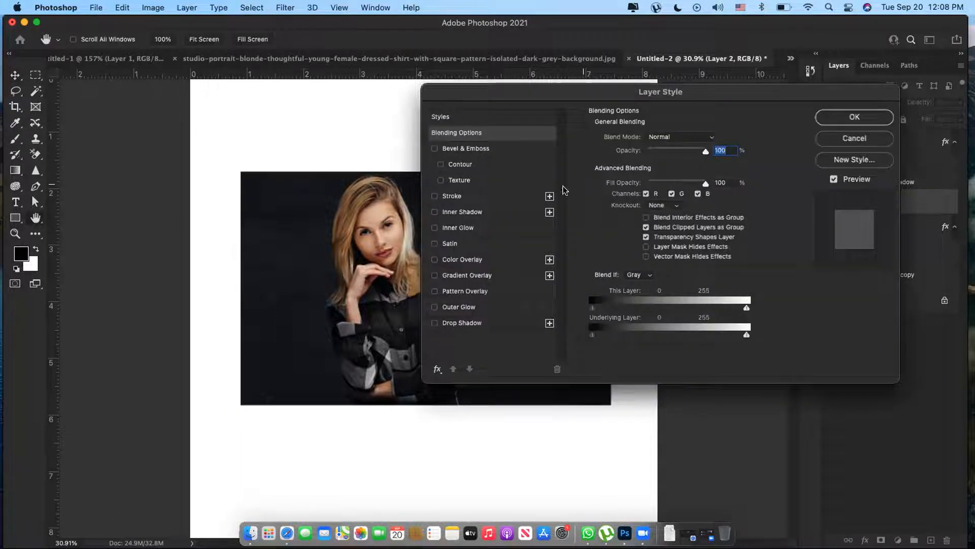
left_click(444, 212)
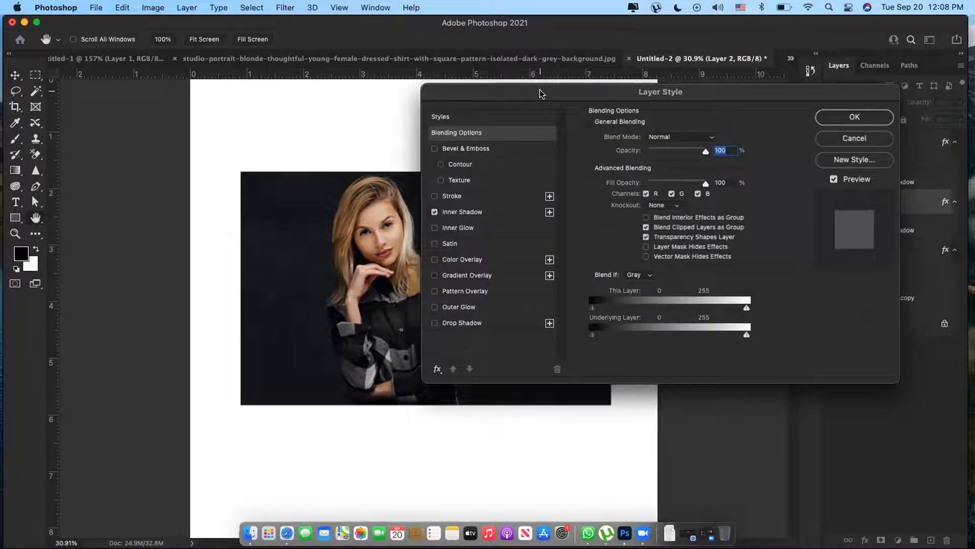
left_click_drag(543, 92, 679, 89)
left_click(608, 212)
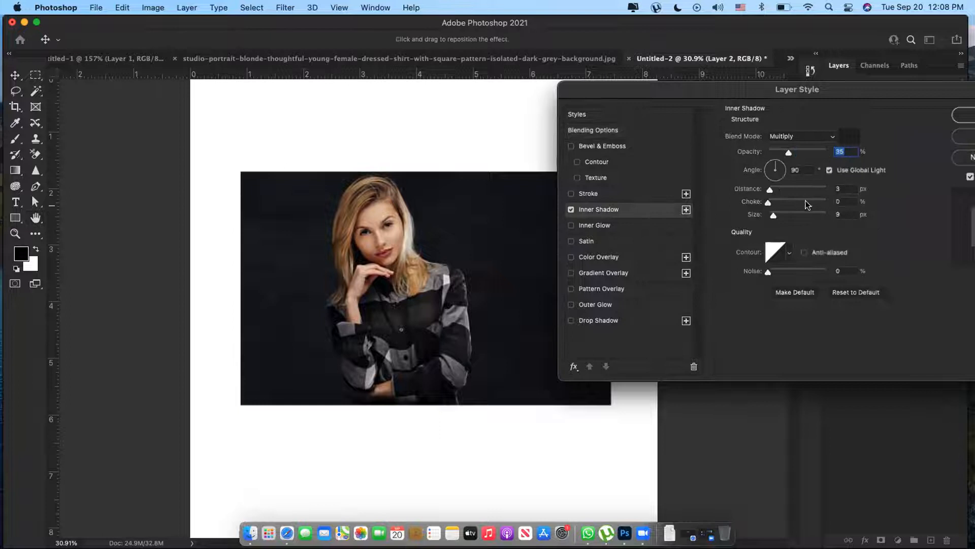
left_click_drag(788, 151, 810, 152)
Make the Inner Shadow red with Normal blend mode, 18 px distance, 32% choke and 142 px size.
left_click(849, 136)
left_click_drag(790, 311, 800, 283)
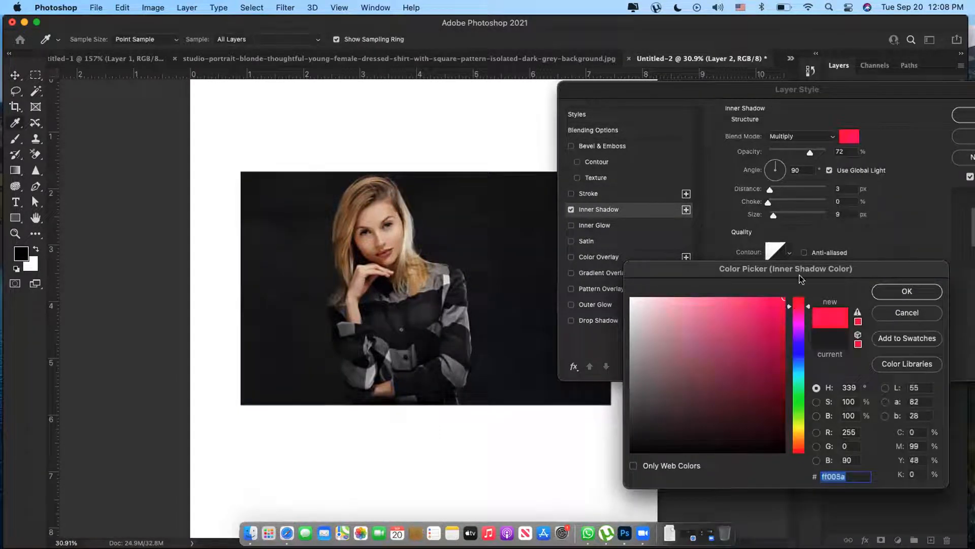
left_click(907, 291)
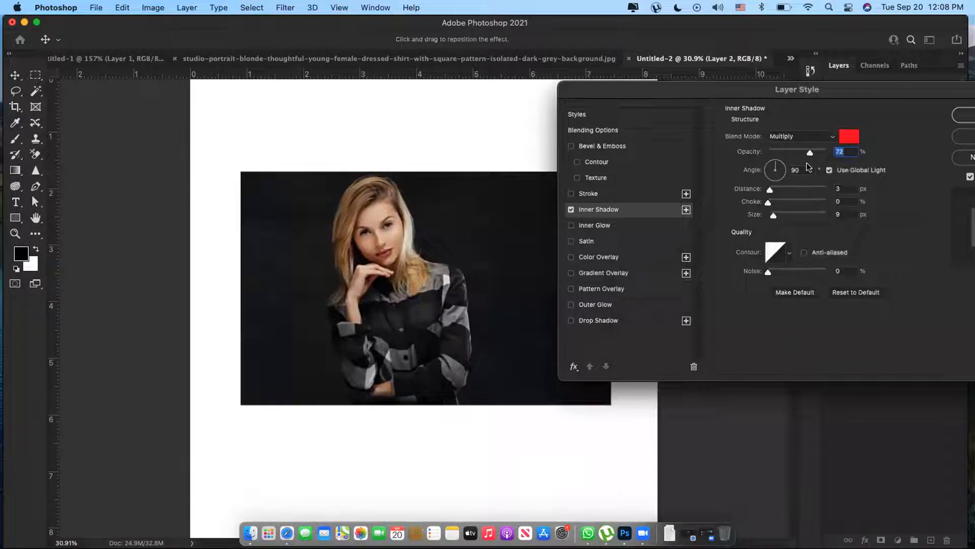
left_click(791, 138)
left_click(776, 100)
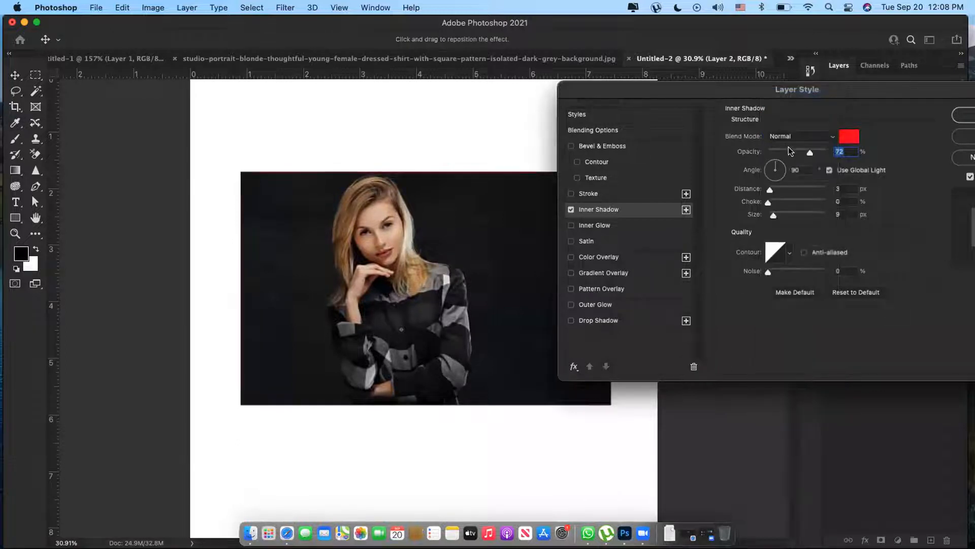
left_click_drag(773, 191, 804, 214)
left_click_drag(768, 85, 831, 79)
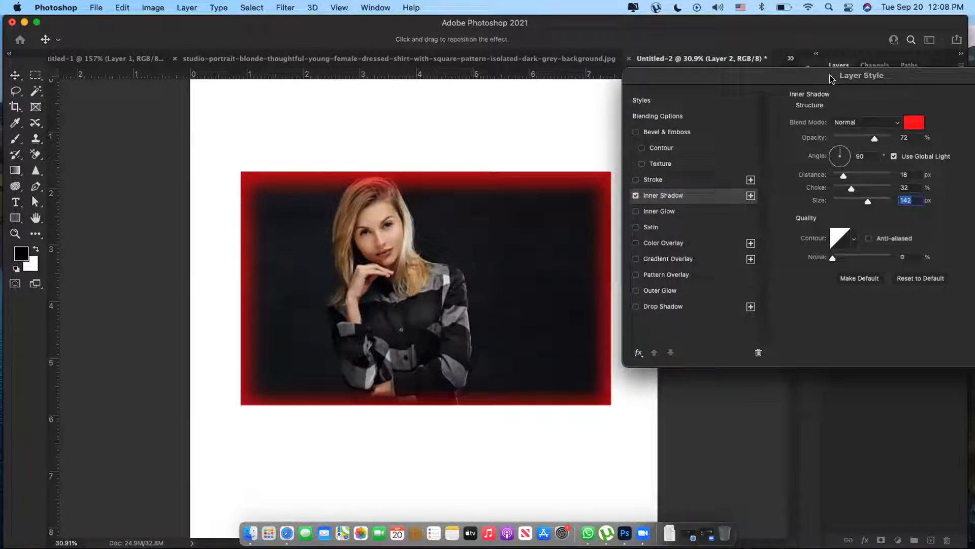
Try a dark blue Inner Shadow color (#00438e) and settle on a brownish orange.
left_click(912, 128)
mouse_move(709, 396)
left_mouse_down()
mouse_move(697, 398)
mouse_move(758, 409)
mouse_move(801, 434)
mouse_move(747, 435)
mouse_move(782, 440)
mouse_move(788, 364)
left_mouse_up()
left_click(801, 437)
left_click(784, 365)
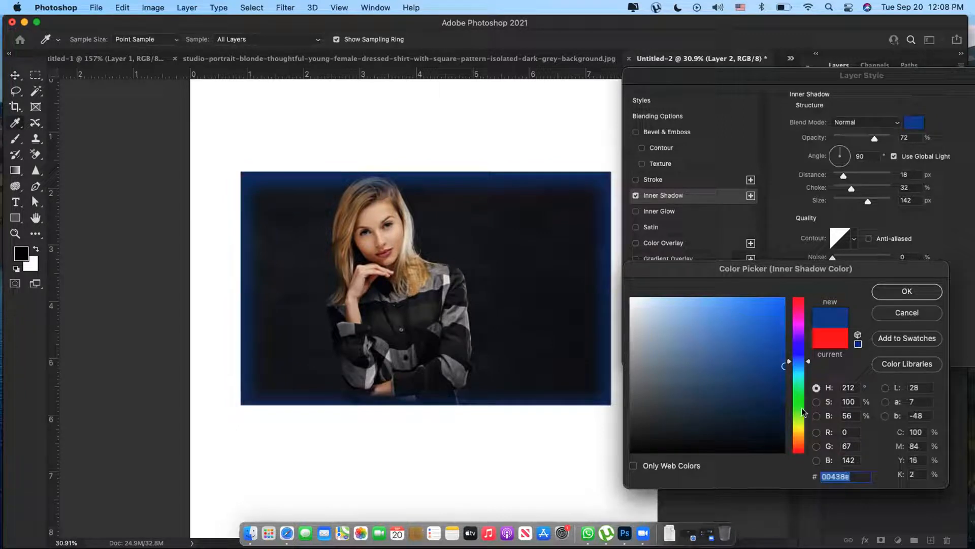
left_click(799, 435)
left_click(920, 291)
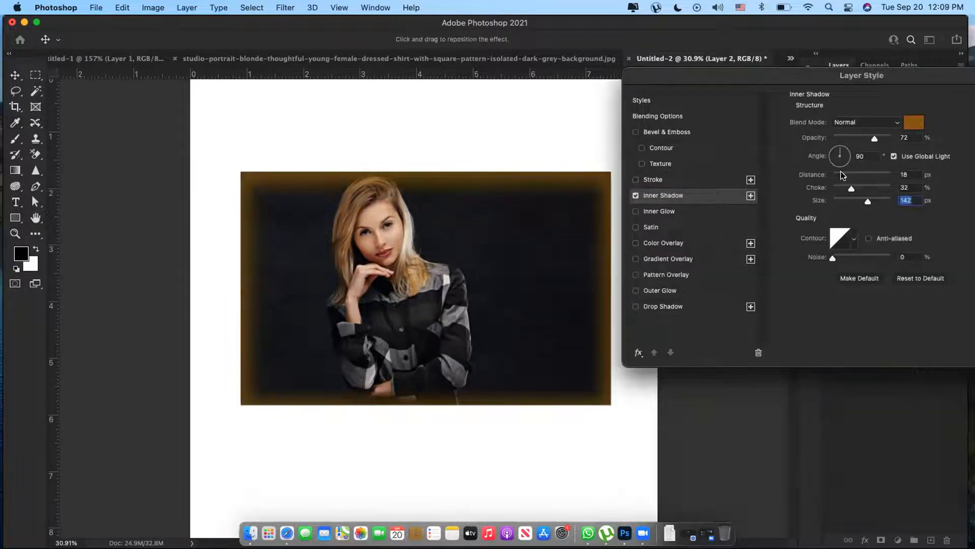
Set the Inner Shadow's distance to 0 px, angle to 27° and size to 155 px.
left_click_drag(845, 176, 847, 154)
left_click(836, 155)
left_click_drag(853, 197, 871, 199)
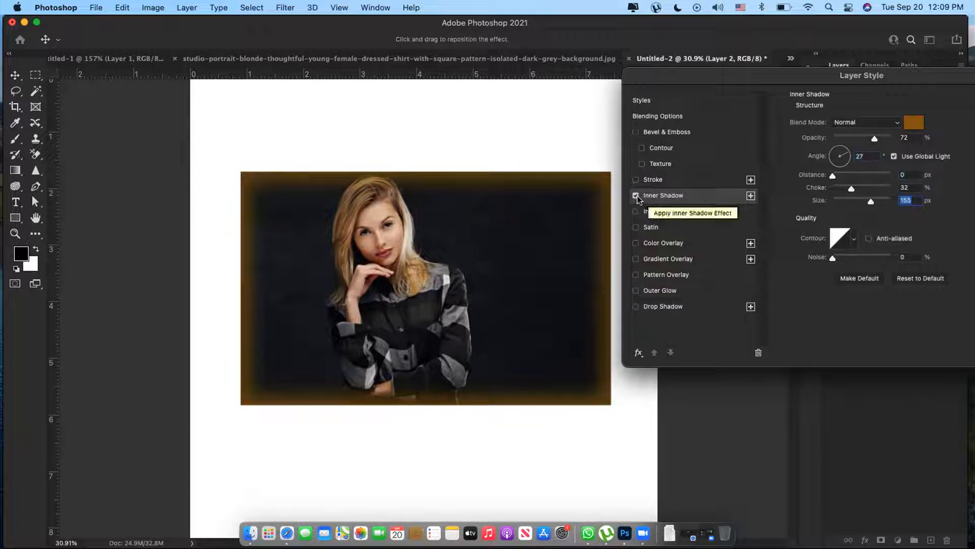
Add Stroke and Bevel & Emboss to Layer 2, apply the style, and show the black Background copy layer.
left_click(636, 180)
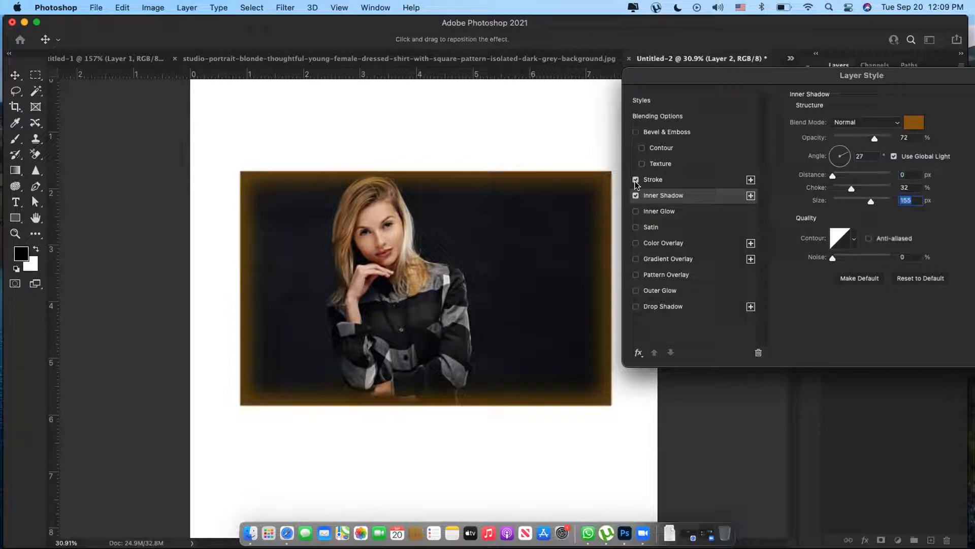
left_click(636, 132)
left_click_drag(930, 89, 838, 96)
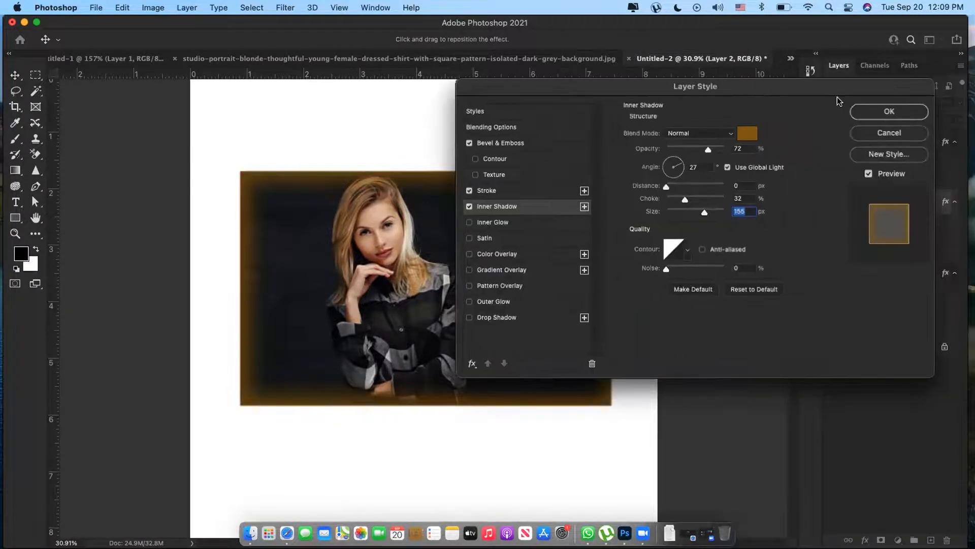
left_click(884, 109)
left_click(833, 321)
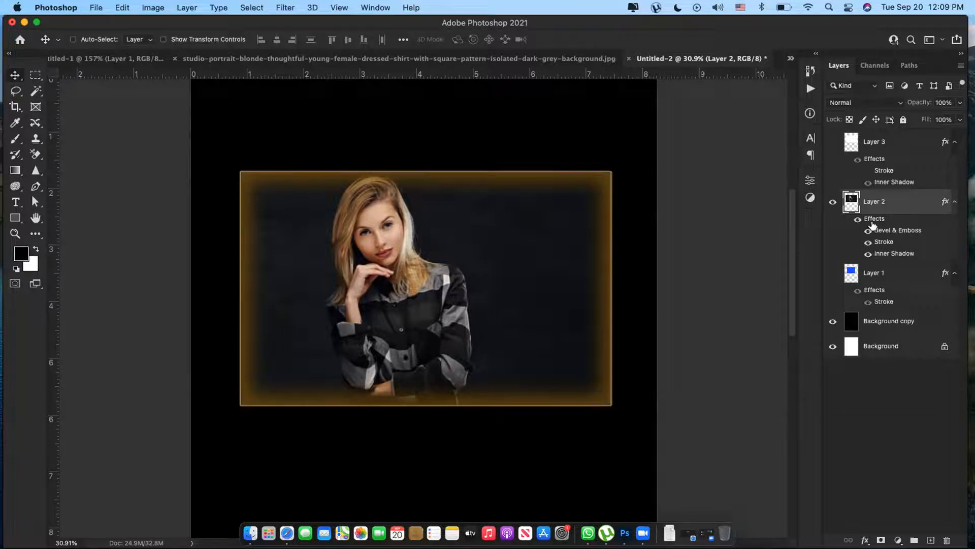
Compare Layer 2 with and without its Inner Shadow, its Stroke and all of its effects, leaving them all visible.
double_click(873, 224)
left_click(870, 128)
left_click(868, 253)
left_click(868, 254)
left_click(868, 241)
left_click(868, 241)
left_click(858, 218)
left_click(857, 218)
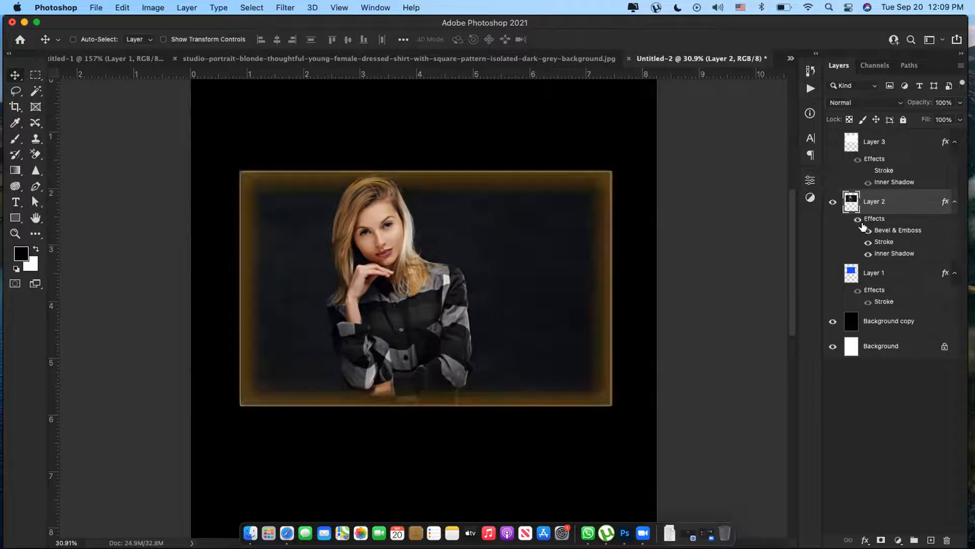
left_click(868, 254)
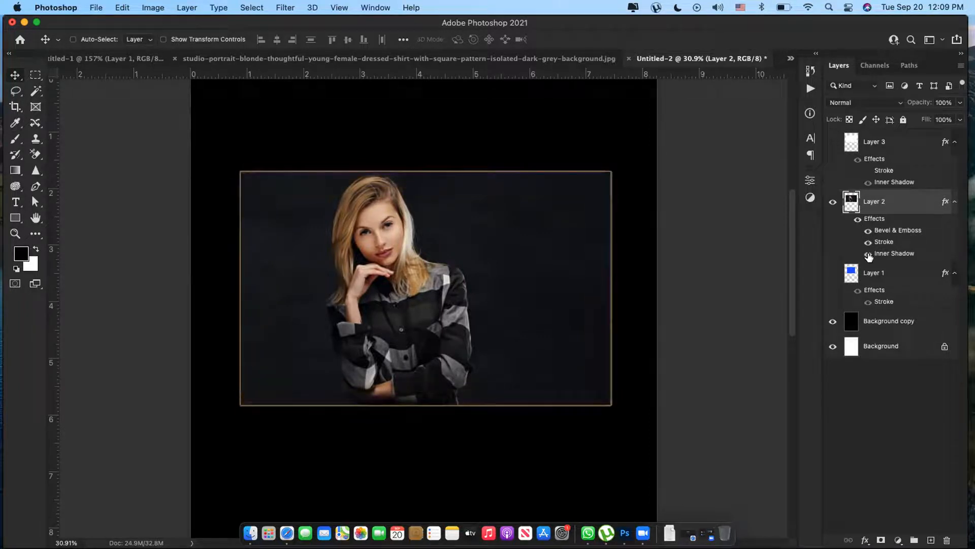
left_click(869, 254)
Turn off Inner Shadow, Stroke and Bevel & Emboss in Layer 2's layer style and enable Inner Glow.
double_click(878, 220)
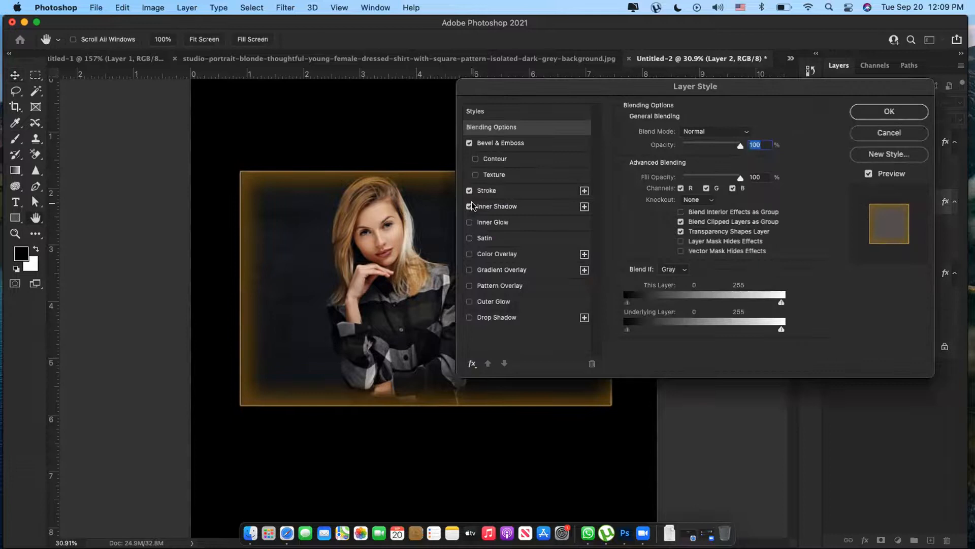
left_click(469, 206)
left_click(469, 191)
left_click(469, 143)
left_click(469, 222)
left_click_drag(564, 92, 641, 94)
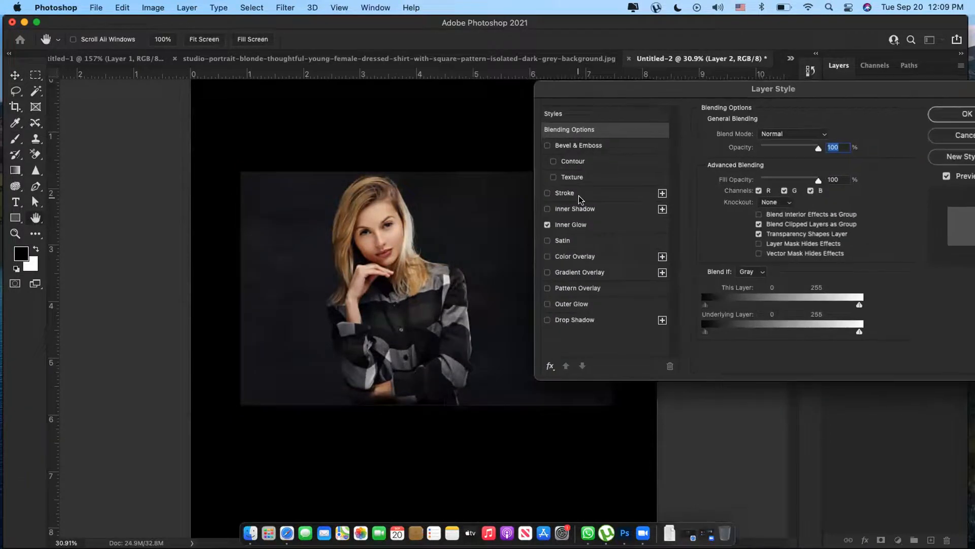
left_click(575, 224)
Set the Inner Glow to 39% opacity, 24% noise, 14% choke and 114 px size, and preview it combined with Inner Shadow.
mouse_move(786, 148)
left_mouse_down()
mouse_move(760, 149)
mouse_move(771, 148)
left_mouse_up()
left_click(772, 133)
left_click(707, 180)
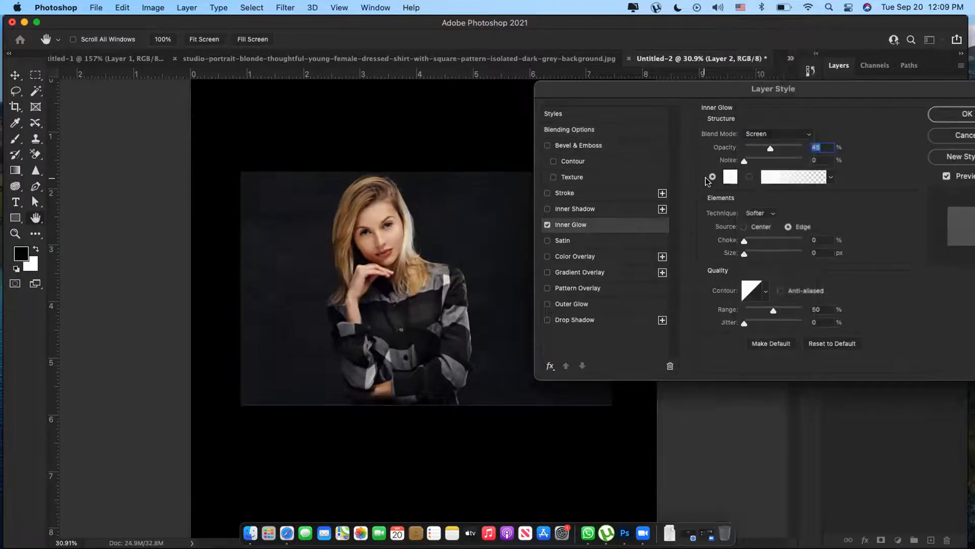
left_click_drag(744, 162, 764, 161)
left_click_drag(744, 240, 771, 254)
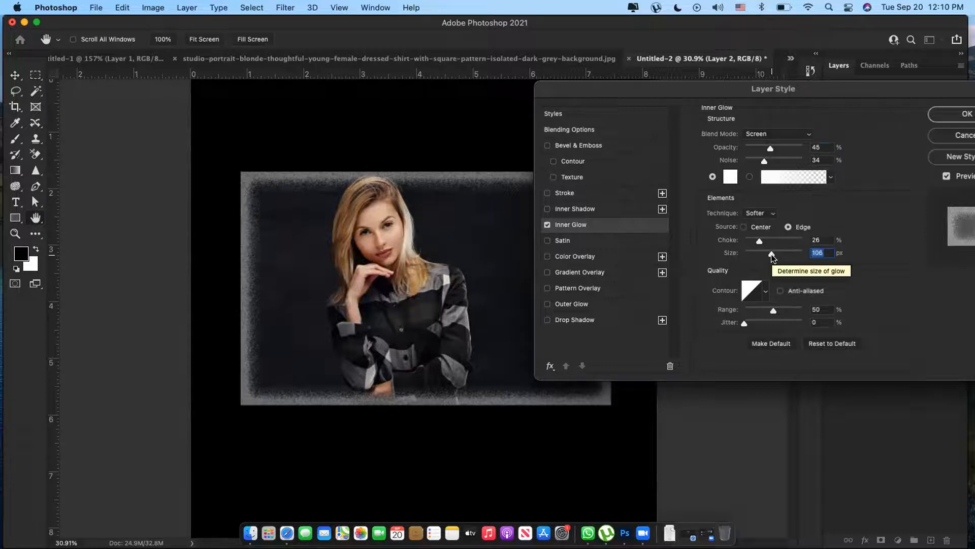
left_click_drag(772, 256, 753, 244)
mouse_move(766, 163)
left_mouse_down()
mouse_move(754, 164)
mouse_move(784, 164)
mouse_move(743, 162)
mouse_move(800, 162)
mouse_move(759, 164)
mouse_move(753, 151)
mouse_move(776, 152)
mouse_move(766, 152)
left_mouse_up()
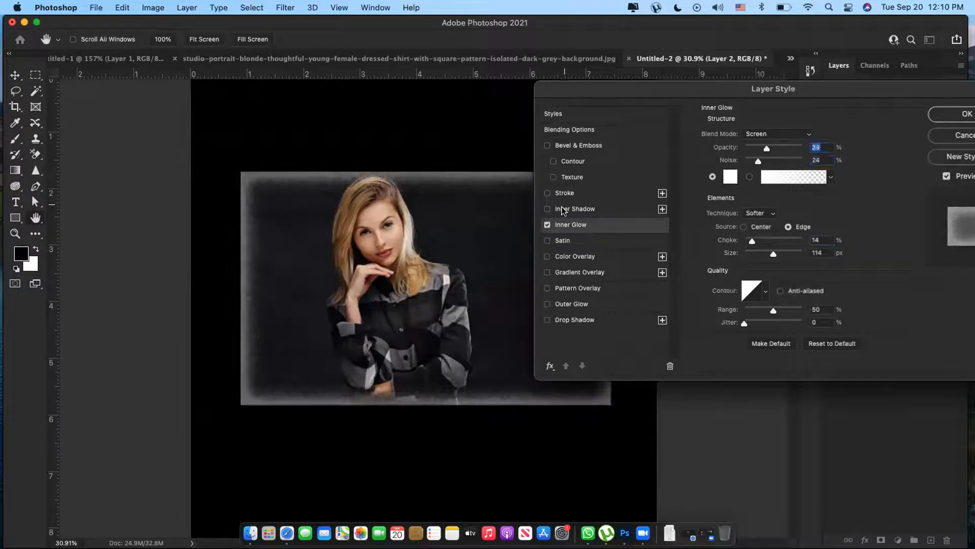
left_click(547, 209)
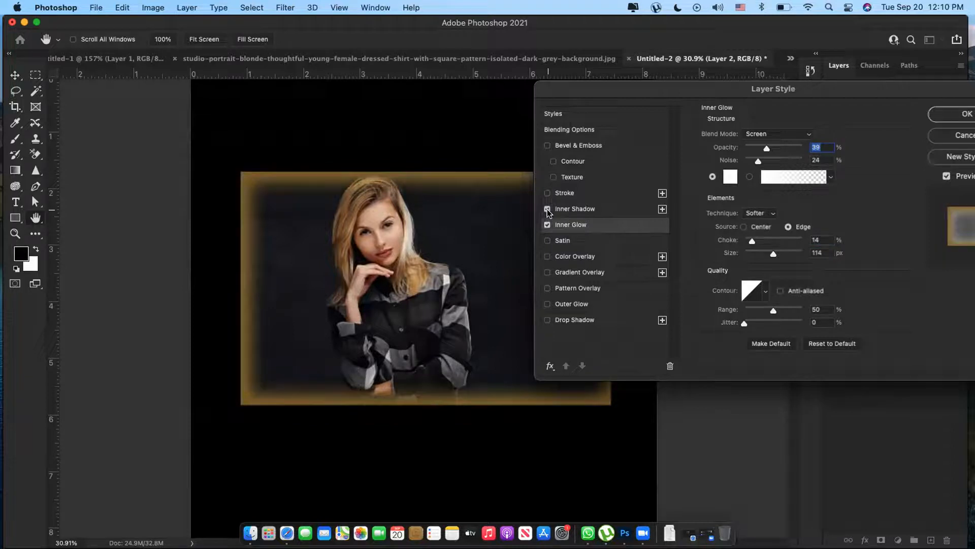
left_click(547, 209)
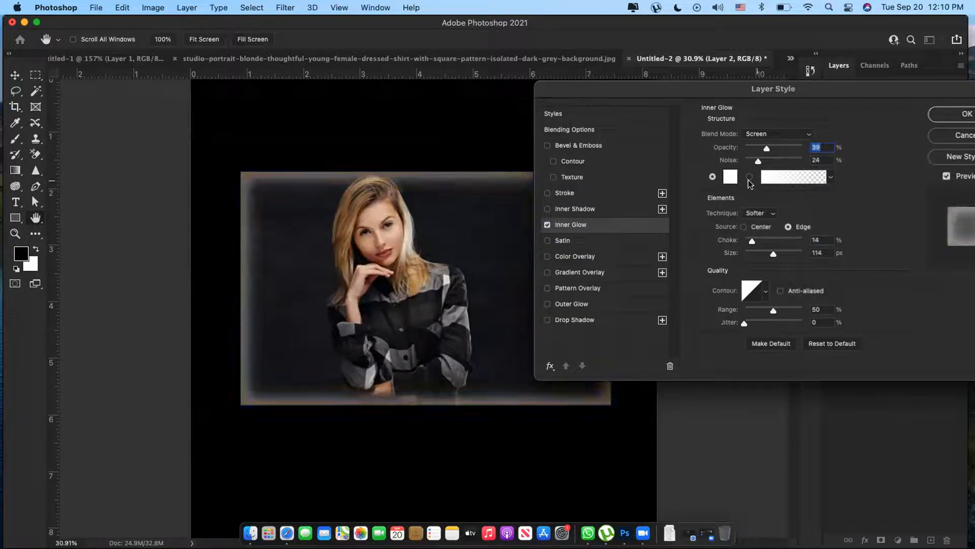
Change the Inner Glow color to magenta (#f21bf2) and switch the glow to its Color to Transparent gradient.
left_click(730, 178)
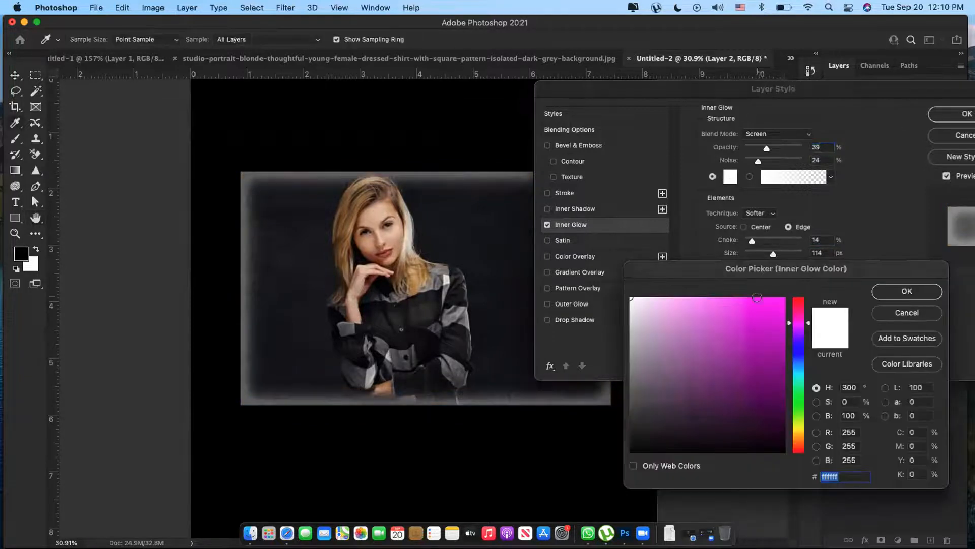
left_click(768, 305)
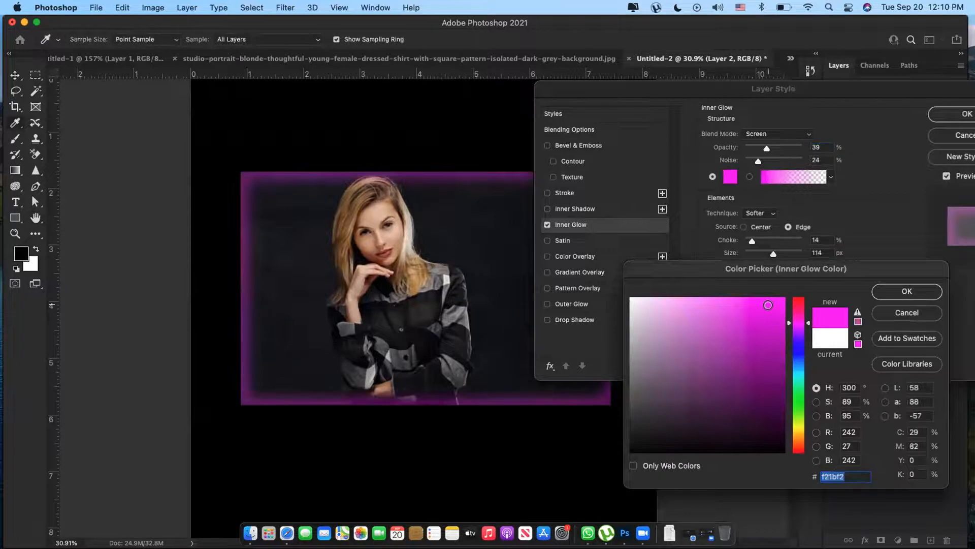
left_click(885, 294)
left_click(791, 179)
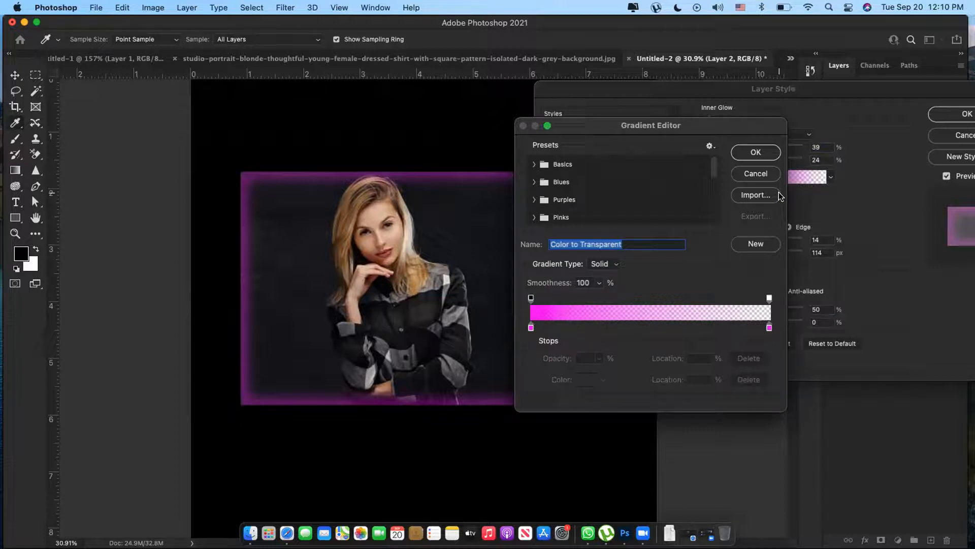
left_click(770, 175)
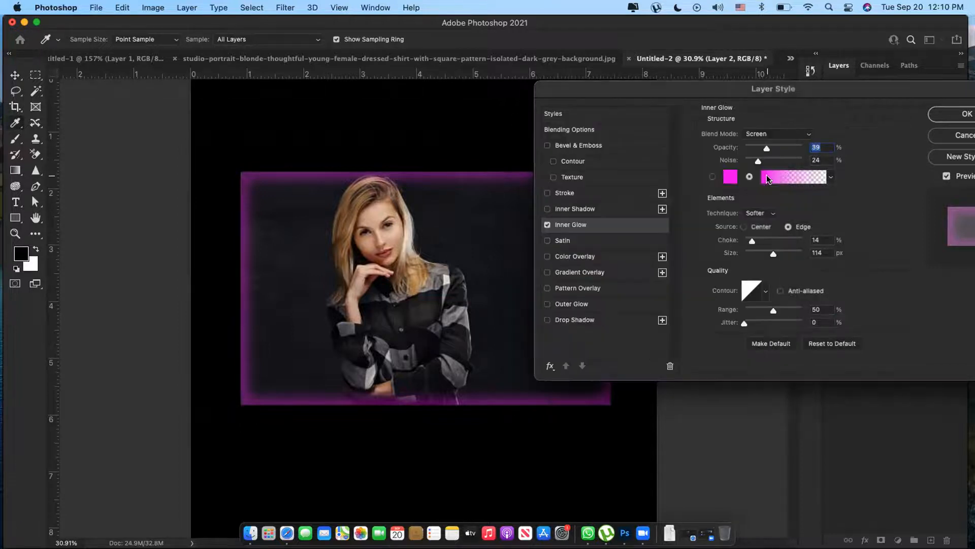
Enable Stroke alongside the Inner Glow on Layer 2, keeping the stroke's Fill Type as Color.
left_click(564, 198)
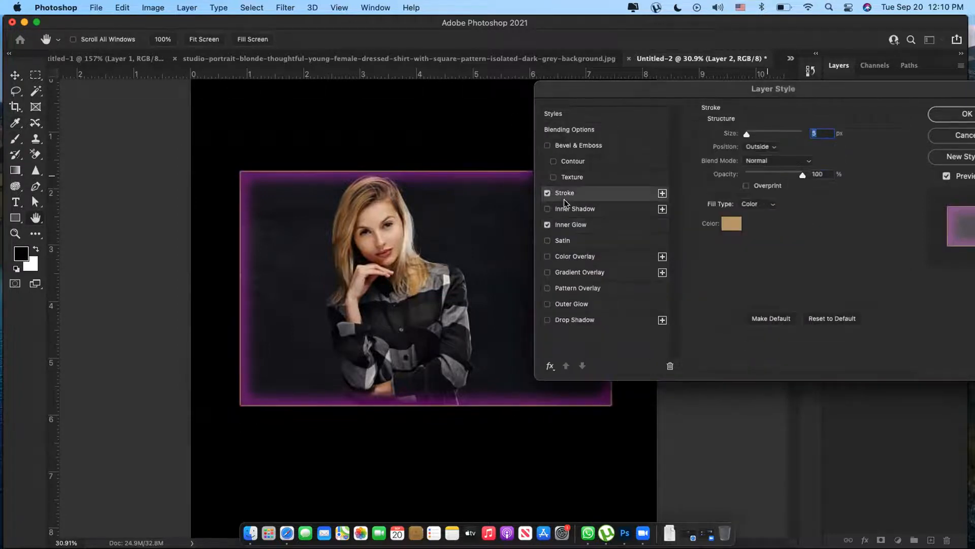
left_click(559, 225)
left_click(578, 197)
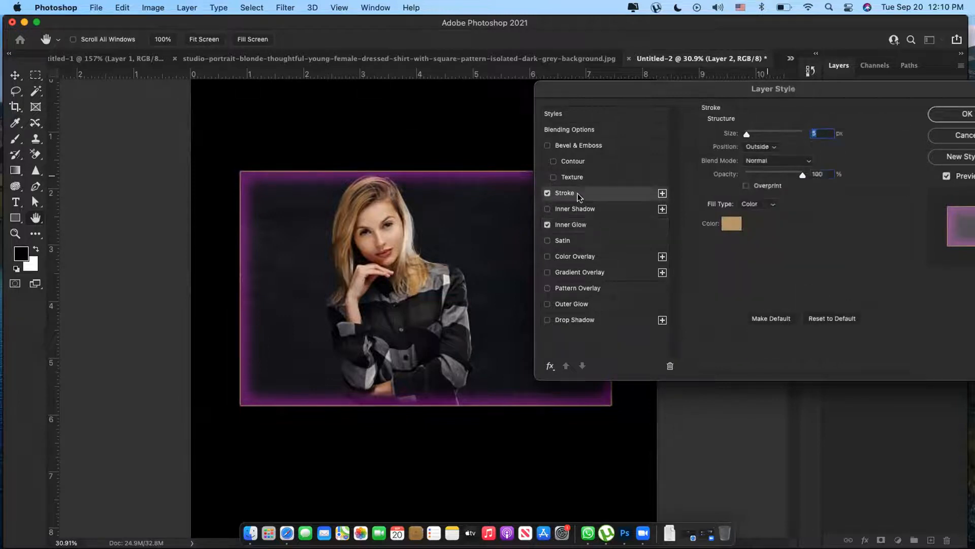
left_click(773, 206)
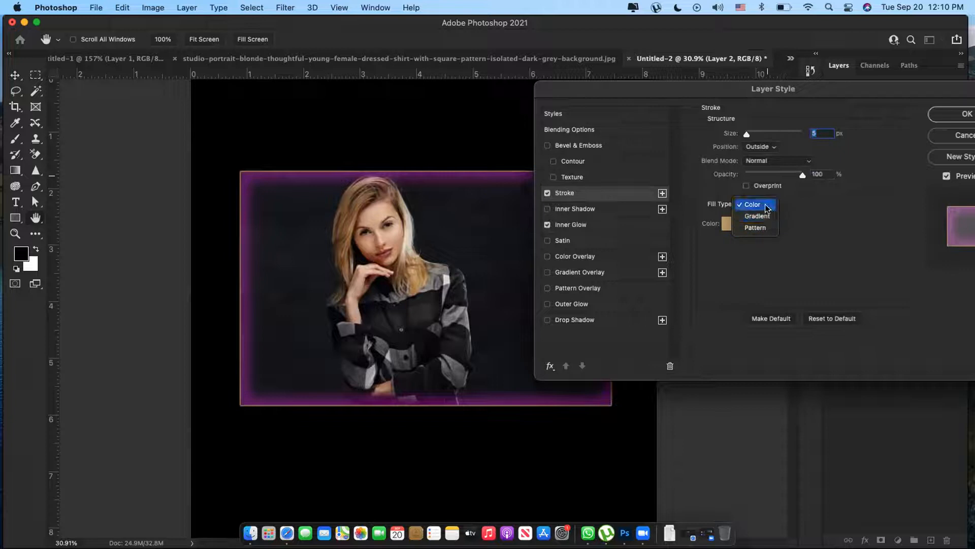
left_click(767, 205)
Set the Inner Glow's choke to 21% and compare the Center and Edge sources, ending with Edge.
left_click(571, 225)
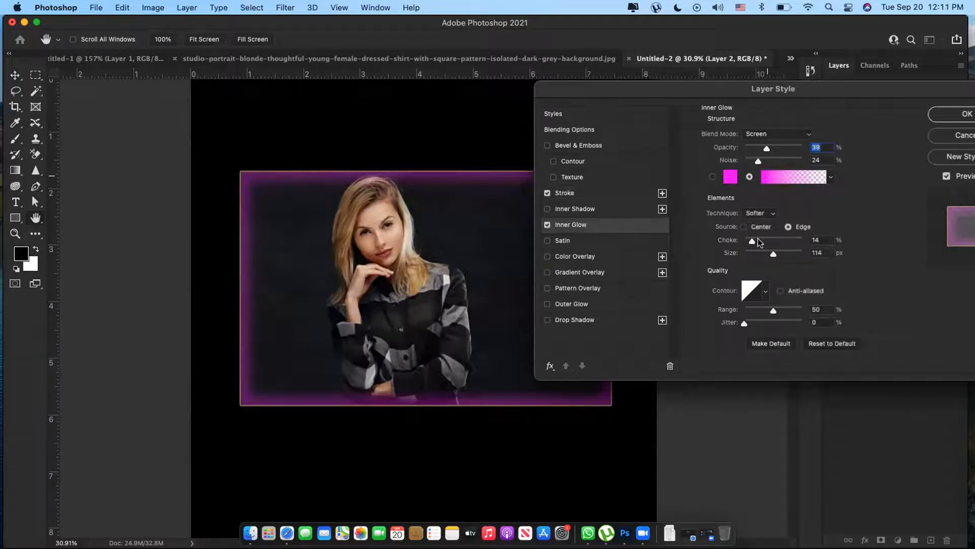
left_click_drag(753, 241, 762, 243)
left_click(767, 228)
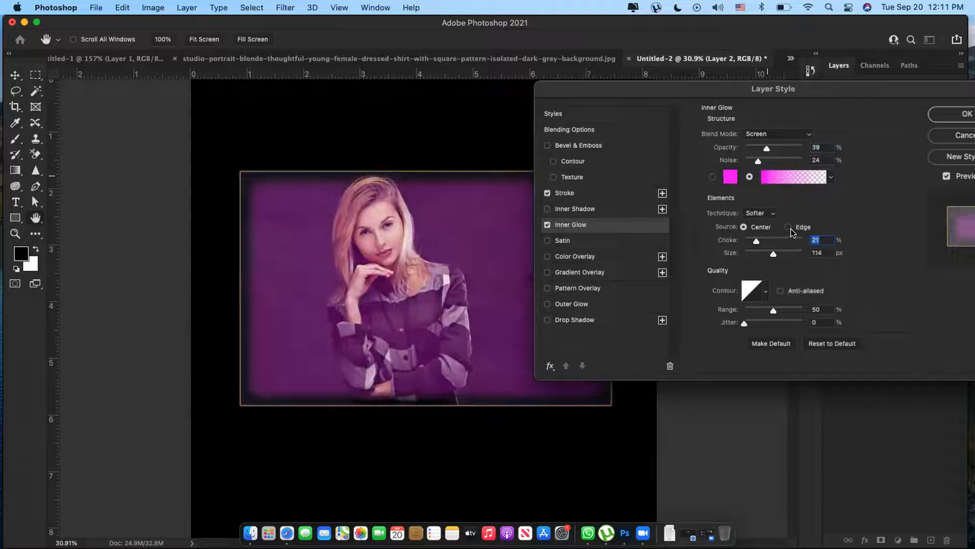
left_click(790, 228)
left_click(763, 228)
left_click(792, 228)
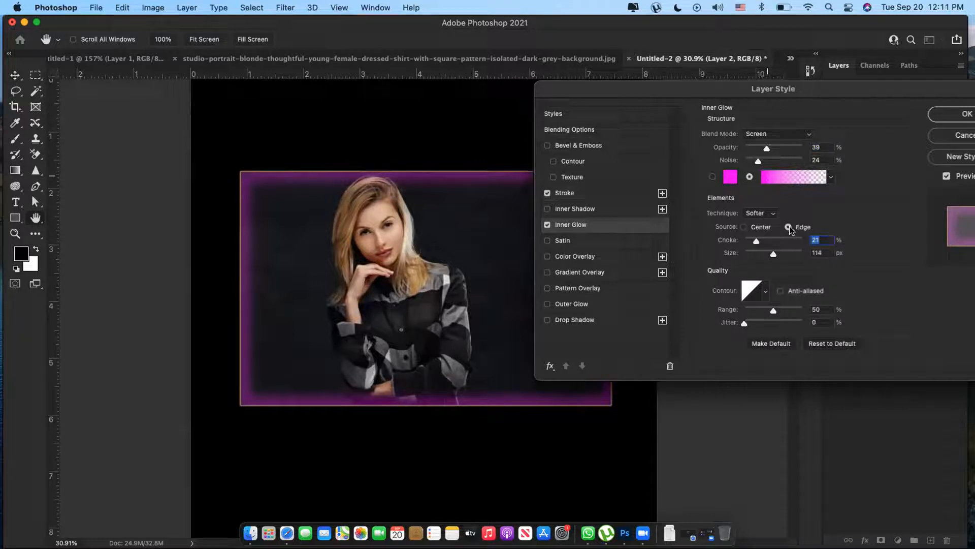
Turn off the Inner Glow, try Satin at 67% opacity, 1 px distance and 133 px size, and turn Satin off.
left_click(548, 225)
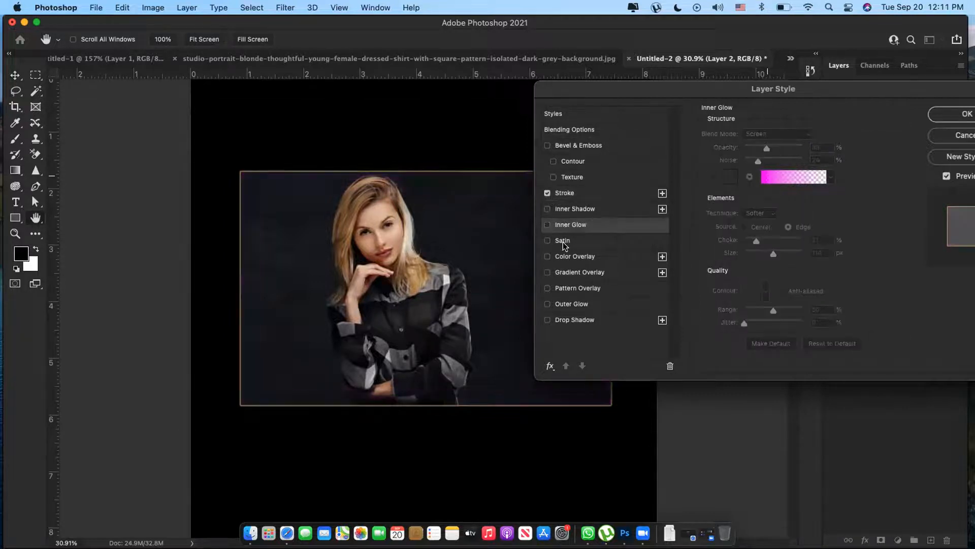
left_click(562, 242)
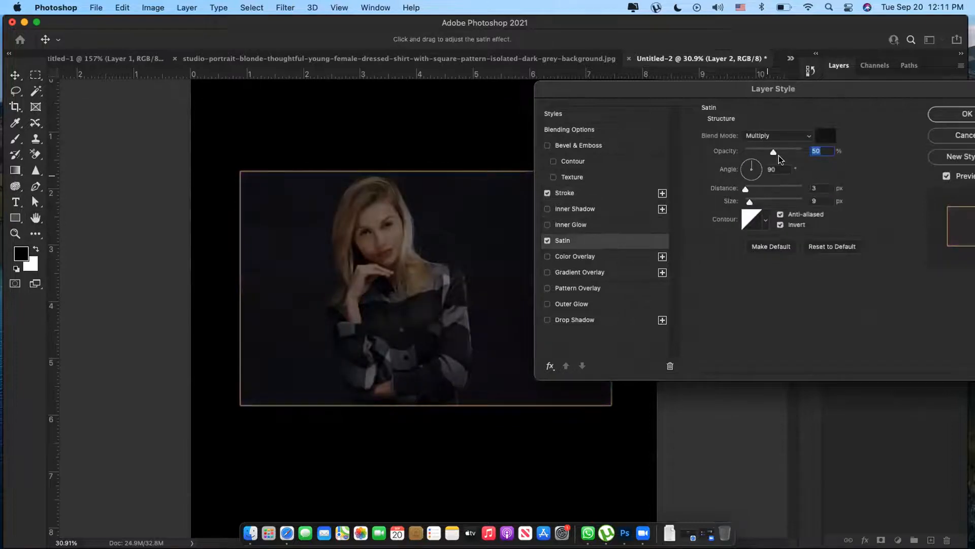
mouse_move(778, 152)
left_mouse_down()
mouse_move(768, 152)
mouse_move(789, 153)
left_mouse_up()
left_click_drag(747, 190, 777, 202)
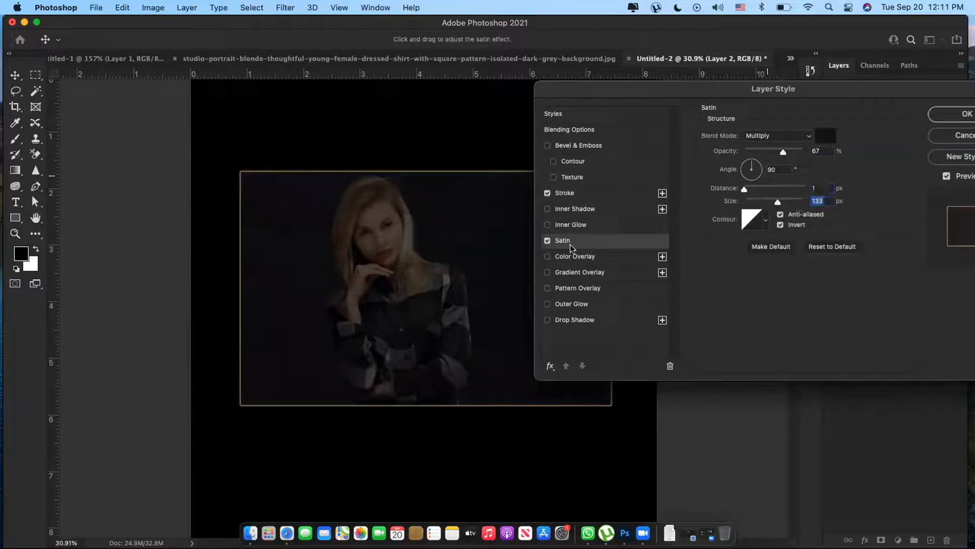
left_click(547, 242)
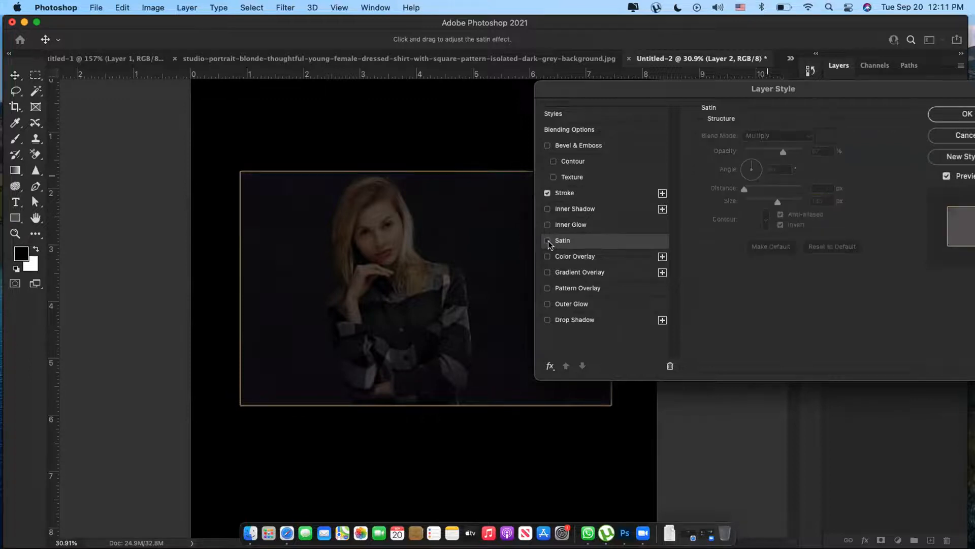
Preview the Color Overlay on the portrait layer, turn it off again and apply the layer style.
left_click(548, 257)
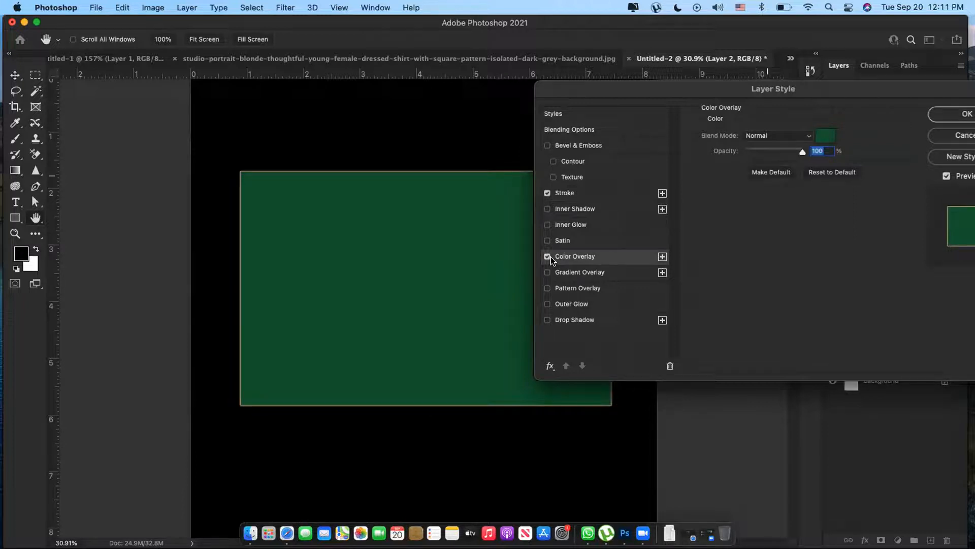
left_click(548, 257)
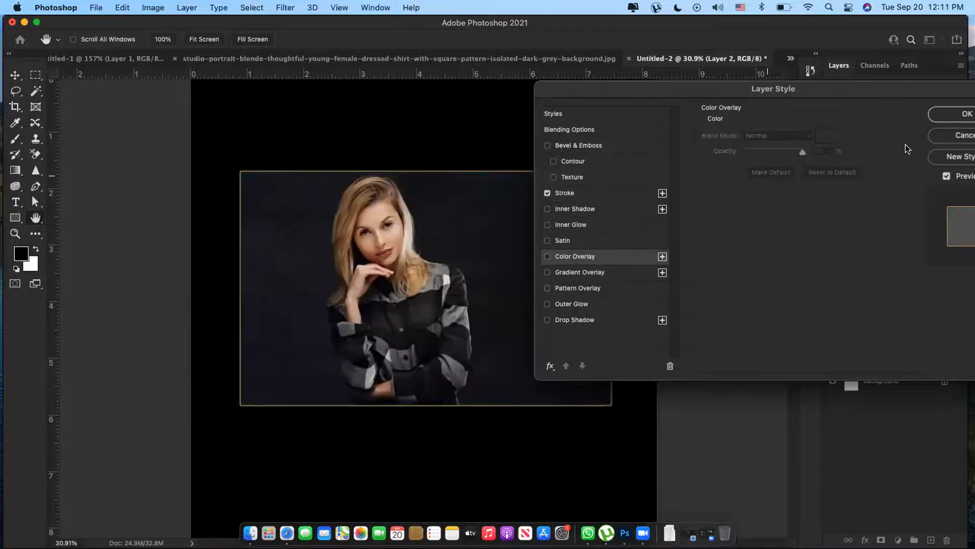
left_click(950, 114)
Add a new layer above Layer 3 and draw a square marquee selection below the portrait.
key("z")
left_click(506, 298, "alt")
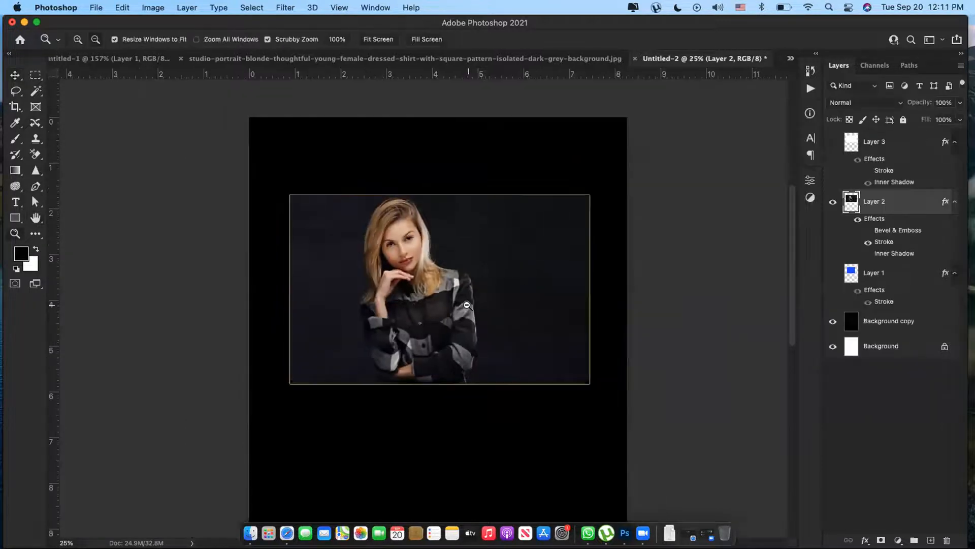
left_click(475, 306, "alt")
left_click(887, 144)
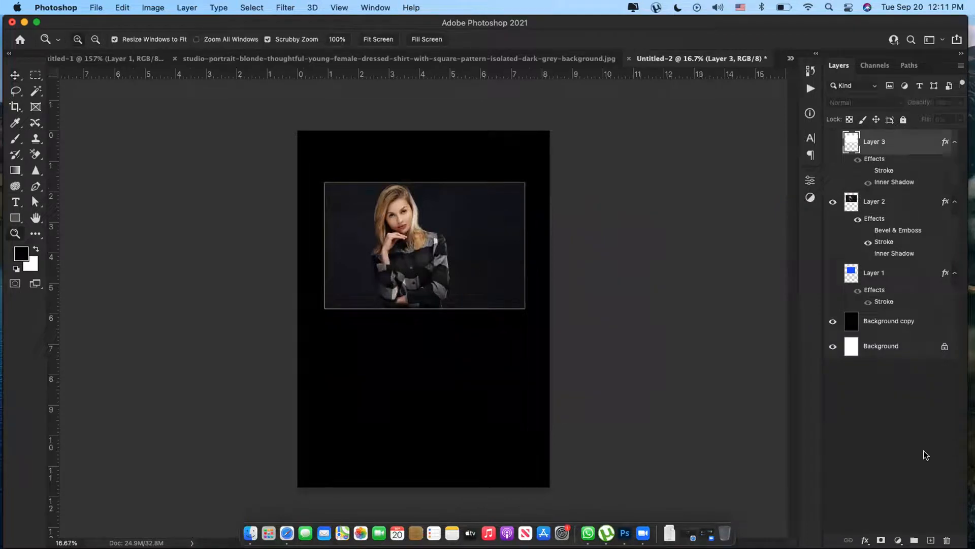
left_click(930, 540)
left_click(36, 75)
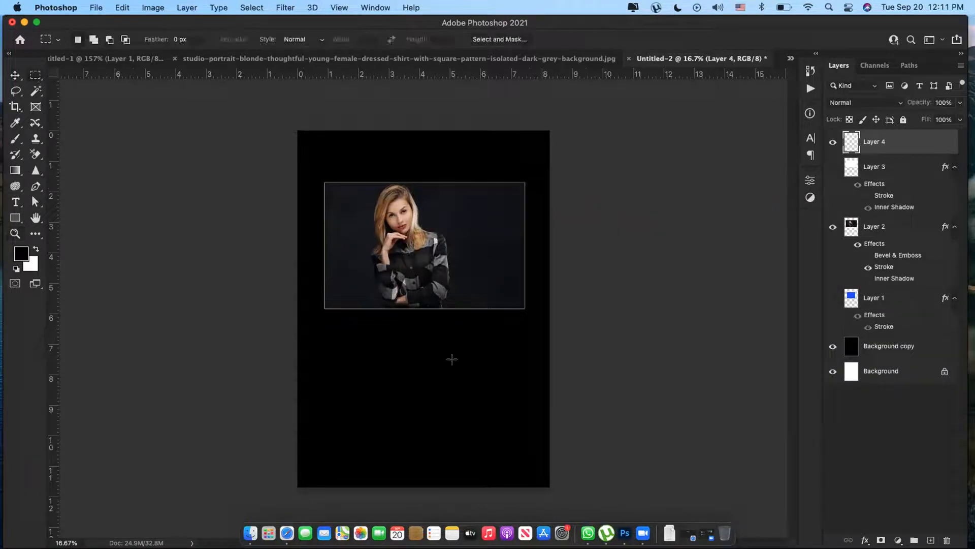
left_click_drag(348, 344, 446, 443)
Set the background color to red (#ff0000), fill the square selection with it and deselect.
left_click(30, 267)
type("ff0000")
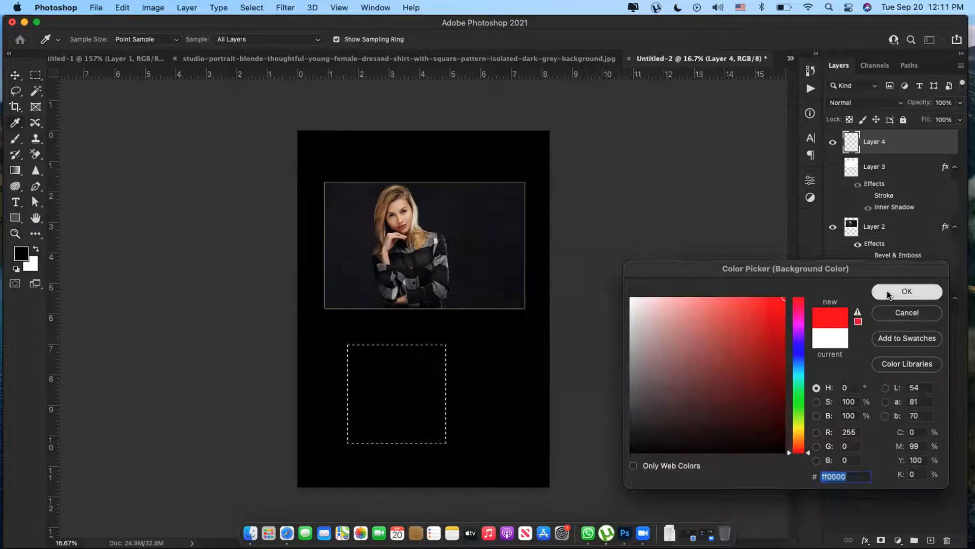
left_click(902, 290)
key("super+BackSpace")
key("super+d")
Rotate the red square slightly clockwise with Free Transform.
key("v")
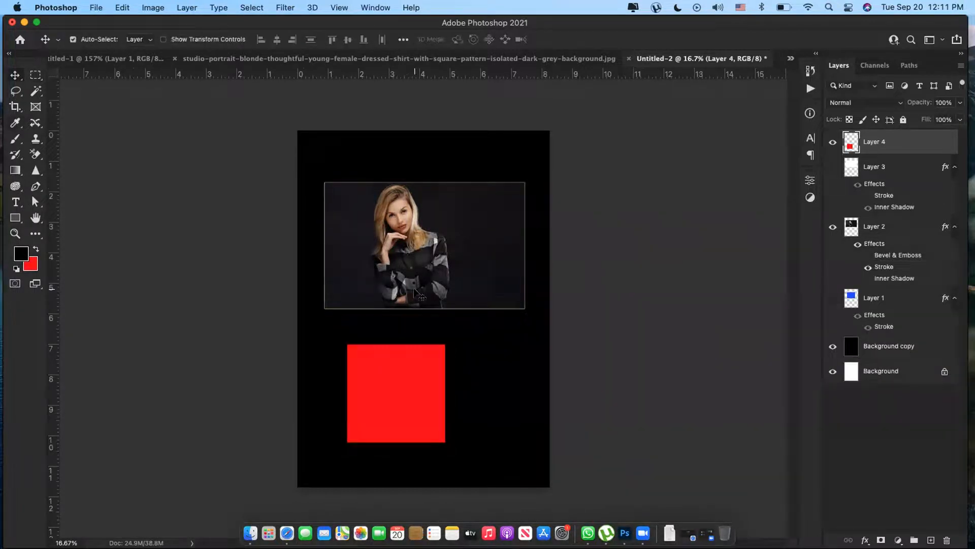
key("super+t")
left_click_drag(471, 333, 483, 347)
key("Return")
Move the tilted red square into the page's top-left corner and place copies in the bottom-right and top-right corners.
left_click_drag(418, 382, 290, 113)
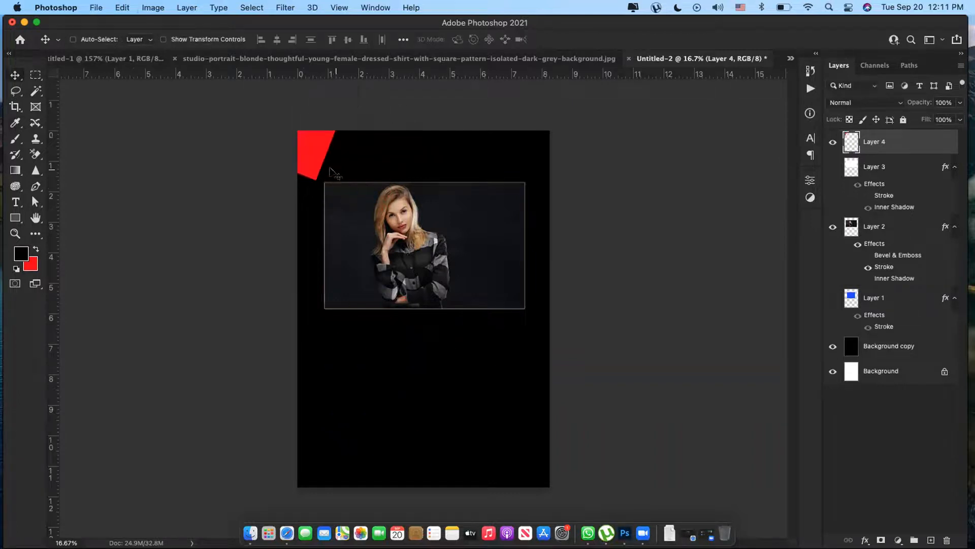
left_click_drag(324, 160, 539, 445, "alt")
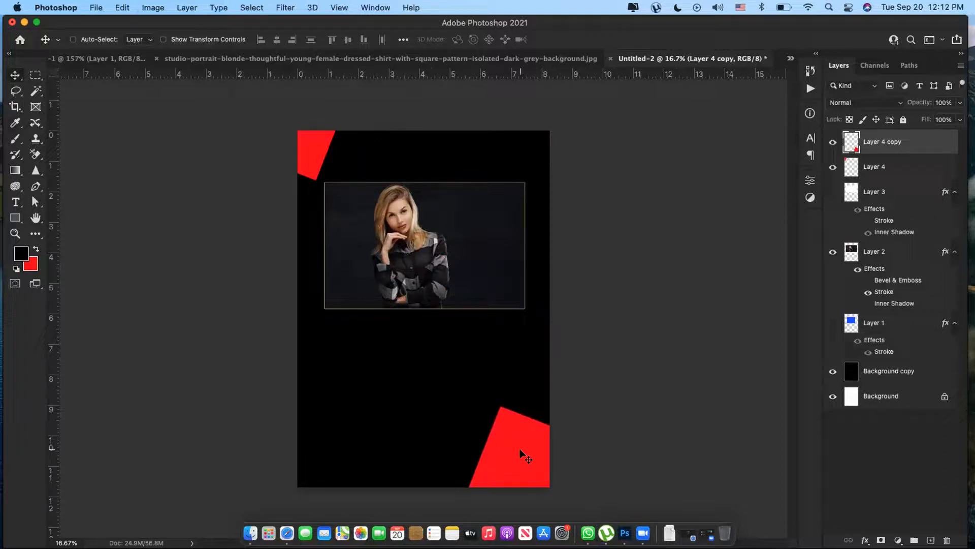
left_click_drag(562, 123, 512, 133)
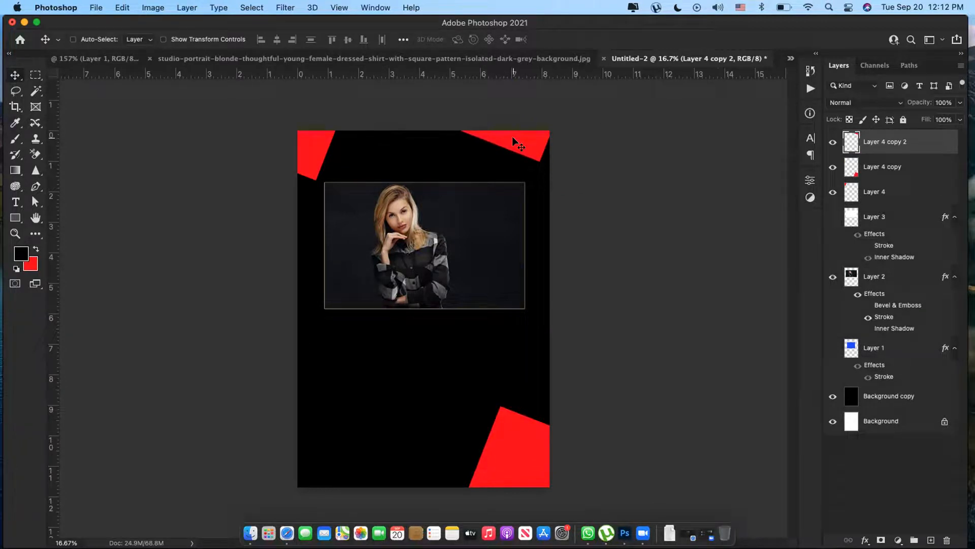
Move the portrait down toward the middle of the page and adjust the position of the bottom-right red shape.
left_click(477, 269, "super")
left_click_drag(480, 232, 477, 280)
left_click(501, 441, "super")
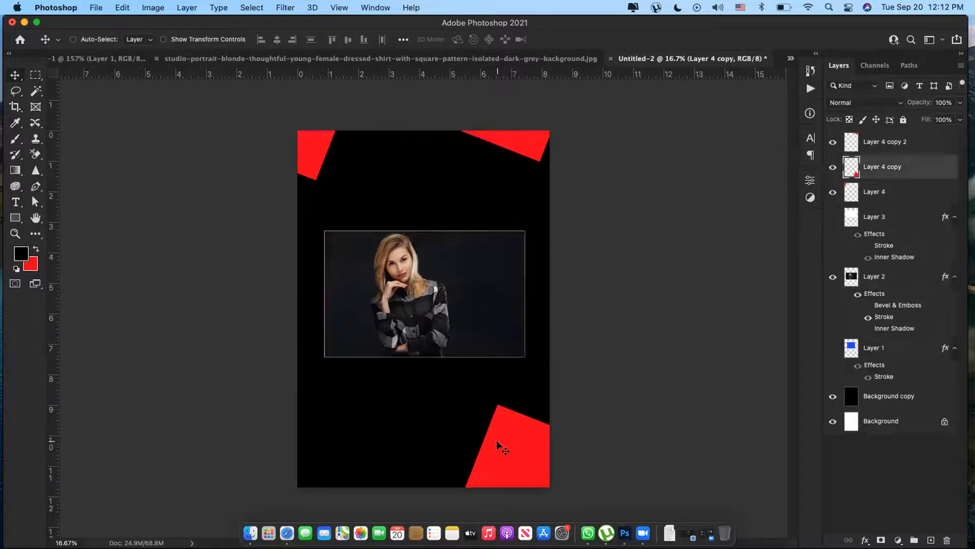
left_click_drag(502, 440, 508, 442)
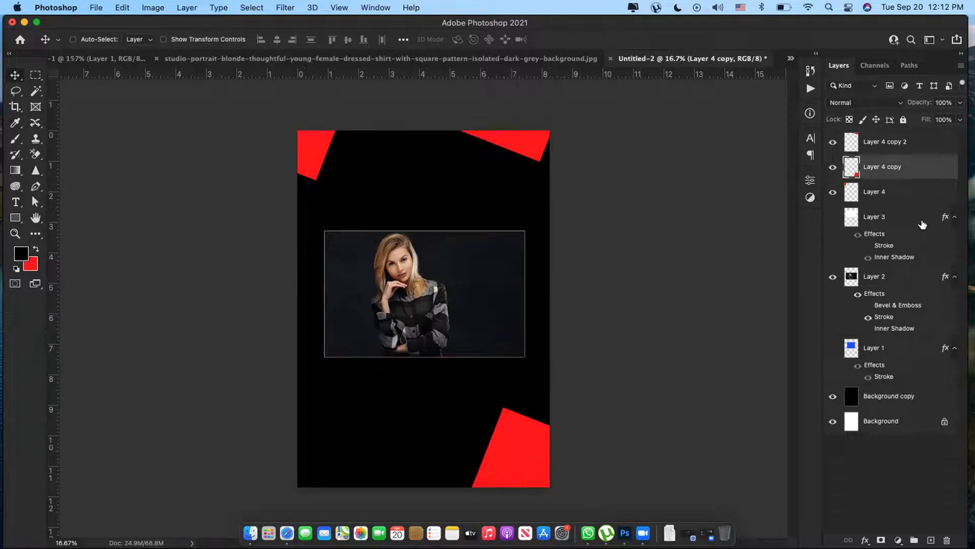
Apply a purple Color Overlay to the bottom-right red shape and compare it with its effects hidden and shown.
double_click(933, 170)
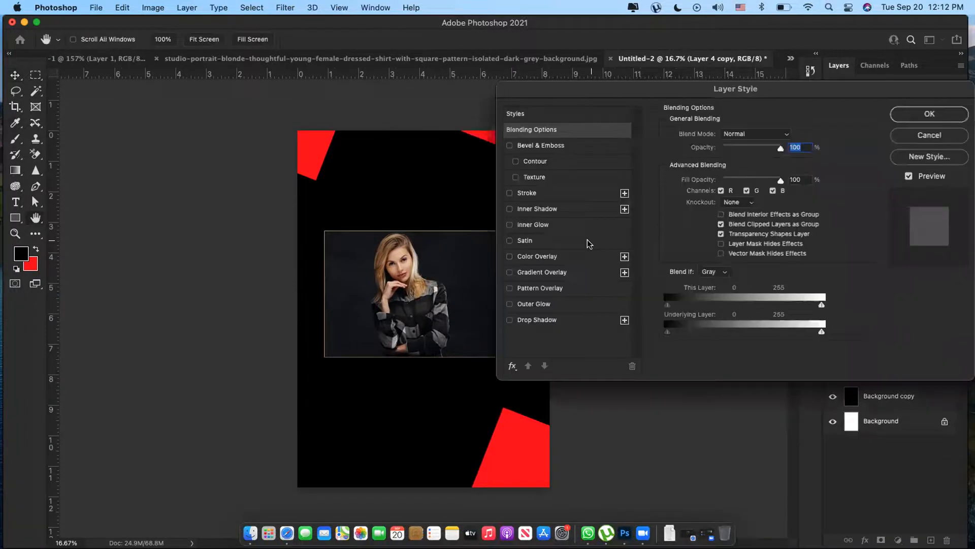
left_click(537, 257)
left_click(787, 136)
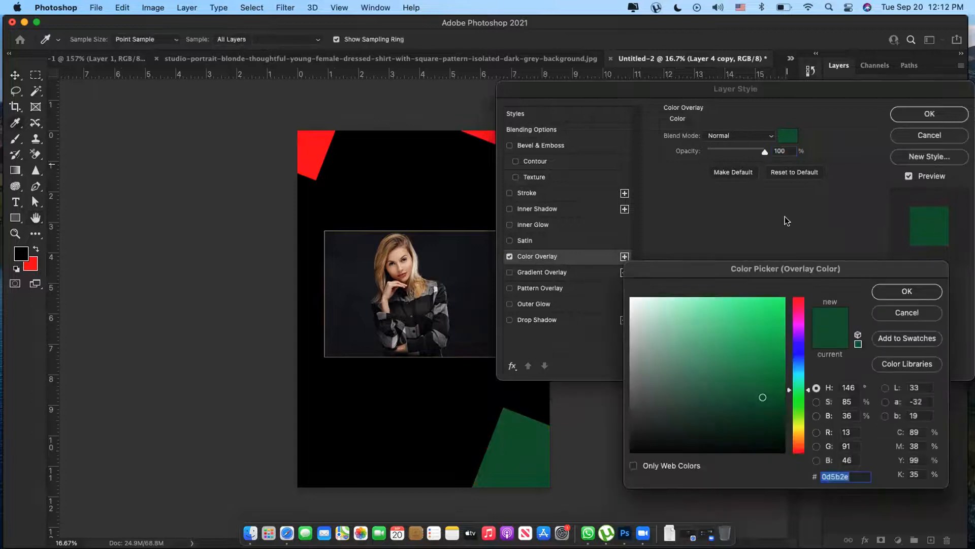
left_click(800, 316)
mouse_move(801, 316)
left_mouse_down()
mouse_move(813, 370)
mouse_move(865, 370)
left_mouse_up()
left_click(908, 291)
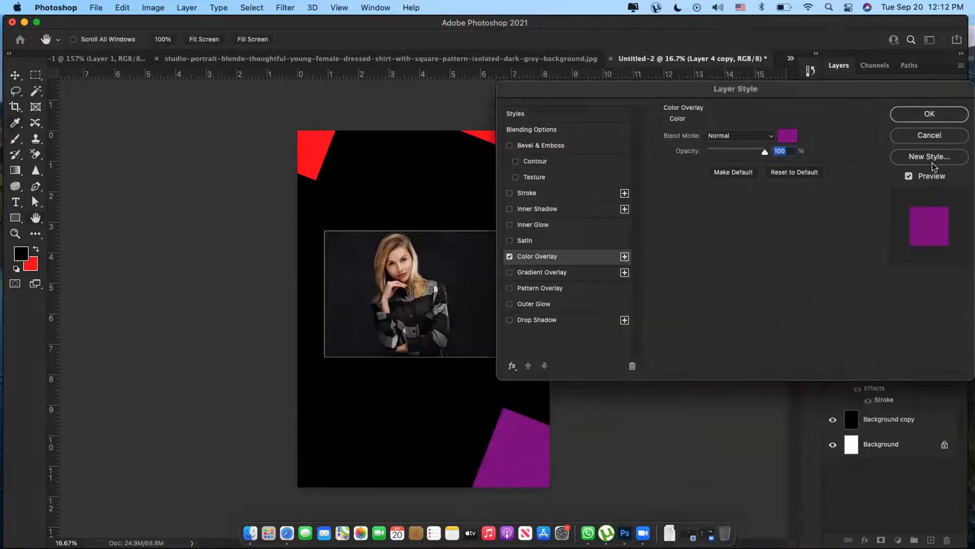
left_click(930, 114)
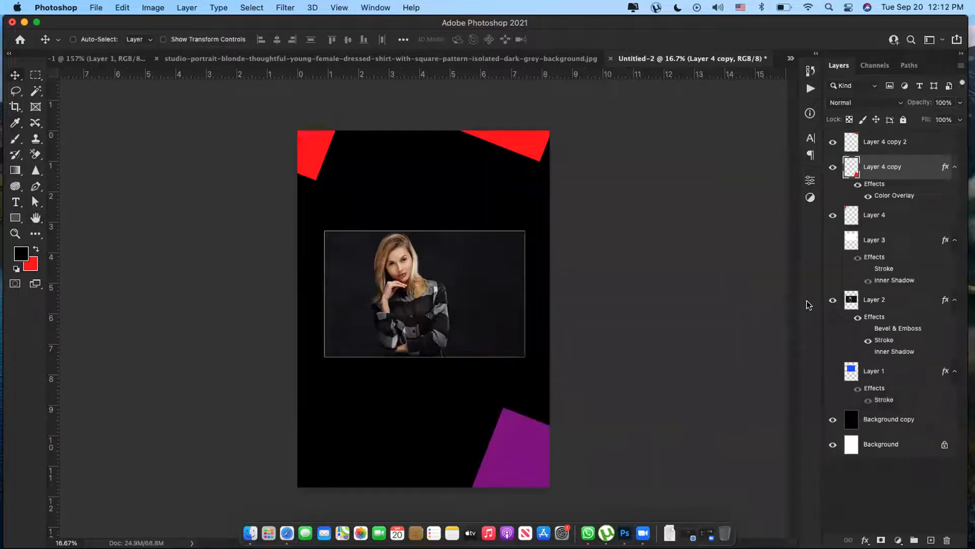
left_click(858, 184)
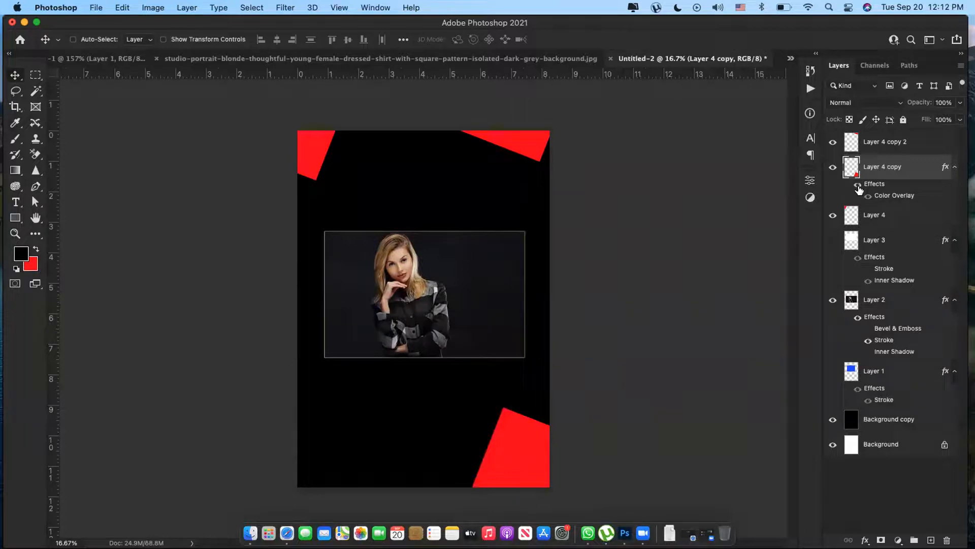
left_click(858, 186)
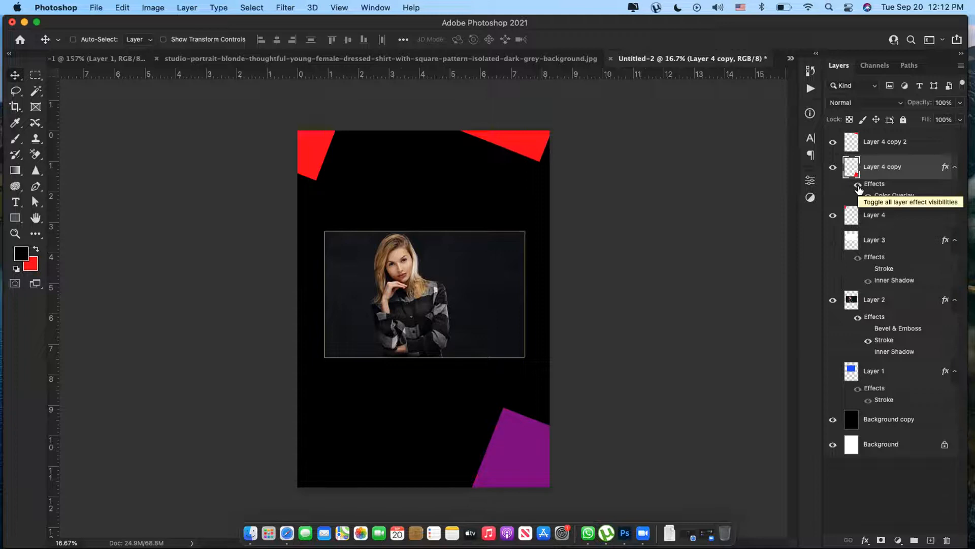
In the studio portrait document, give the MODEL text a dark red Color Overlay, enable Bevel & Emboss and apply the style.
left_click(565, 57)
right_click(630, 207)
left_click(656, 215)
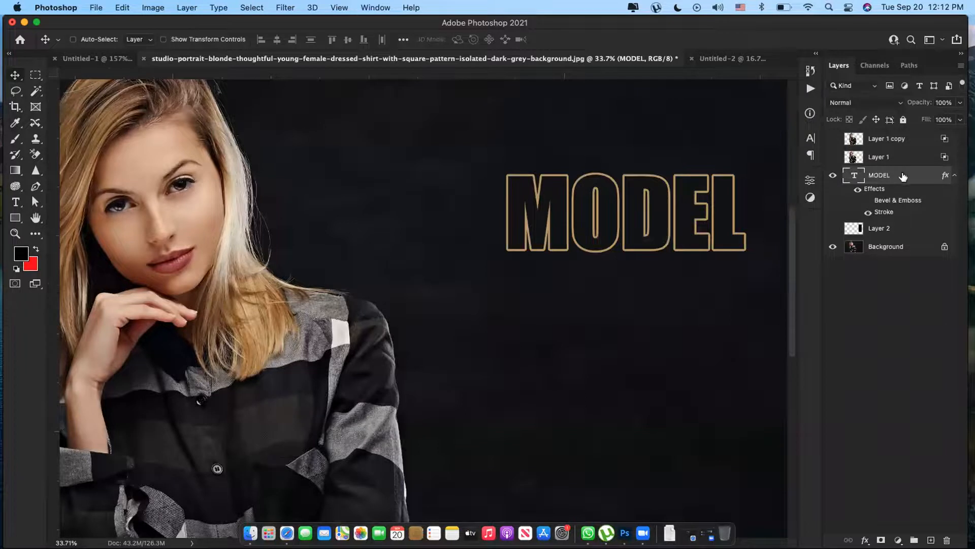
double_click(875, 189)
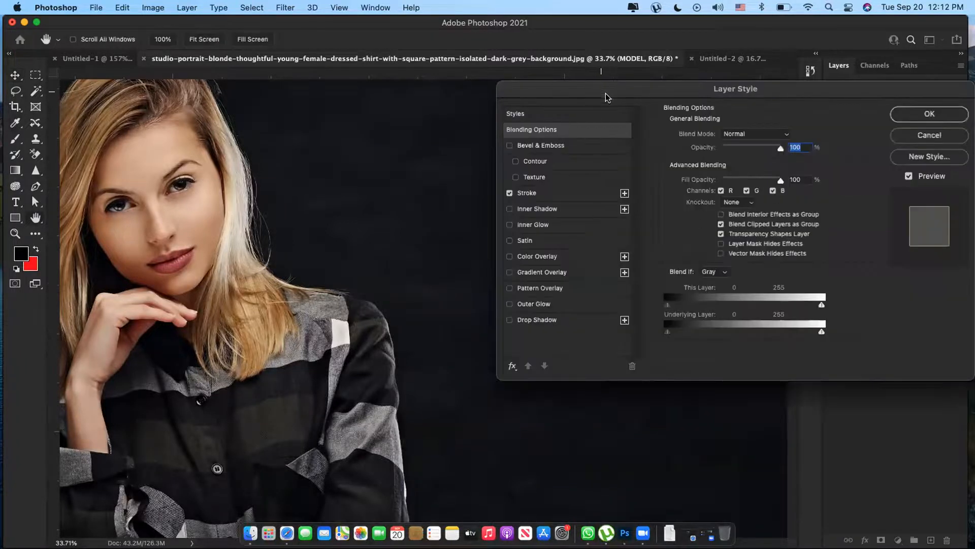
left_click_drag(601, 92, 781, 78)
left_click(716, 242)
left_click_drag(932, 74, 628, 291)
left_click(665, 340)
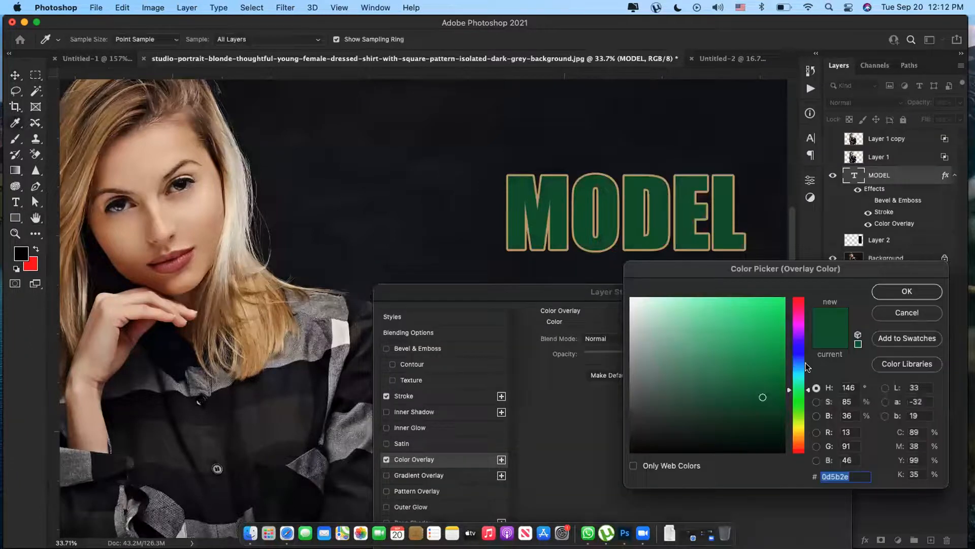
left_click_drag(808, 373, 804, 279)
left_click(897, 291)
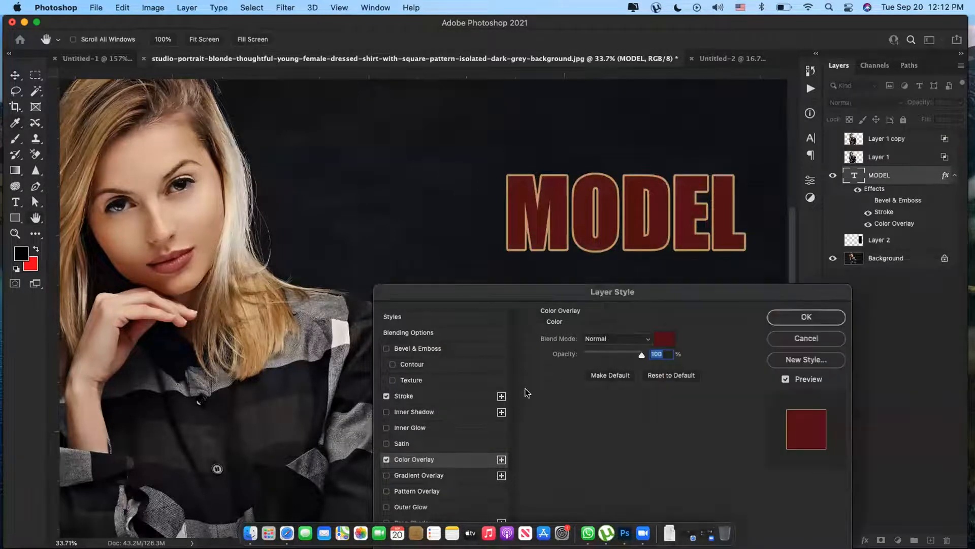
left_click(387, 349)
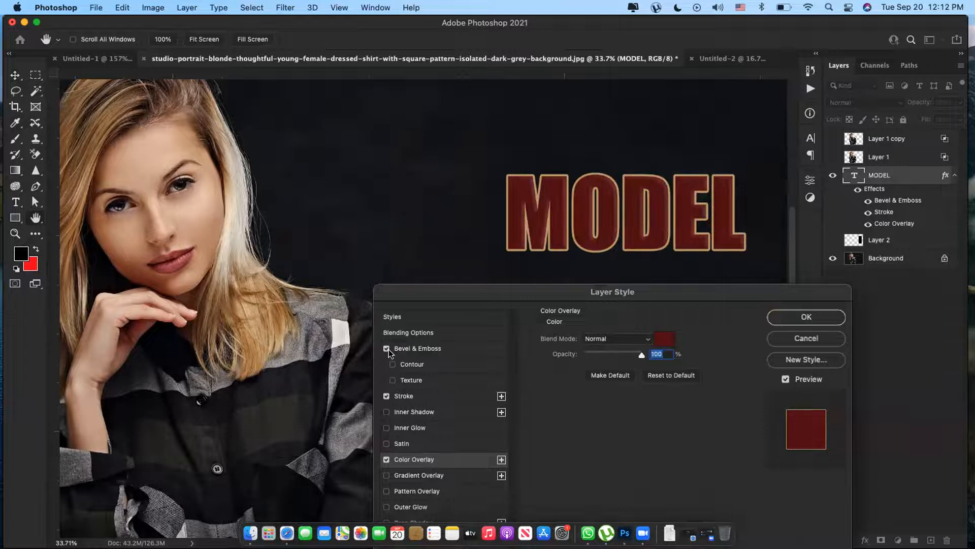
left_click(783, 319)
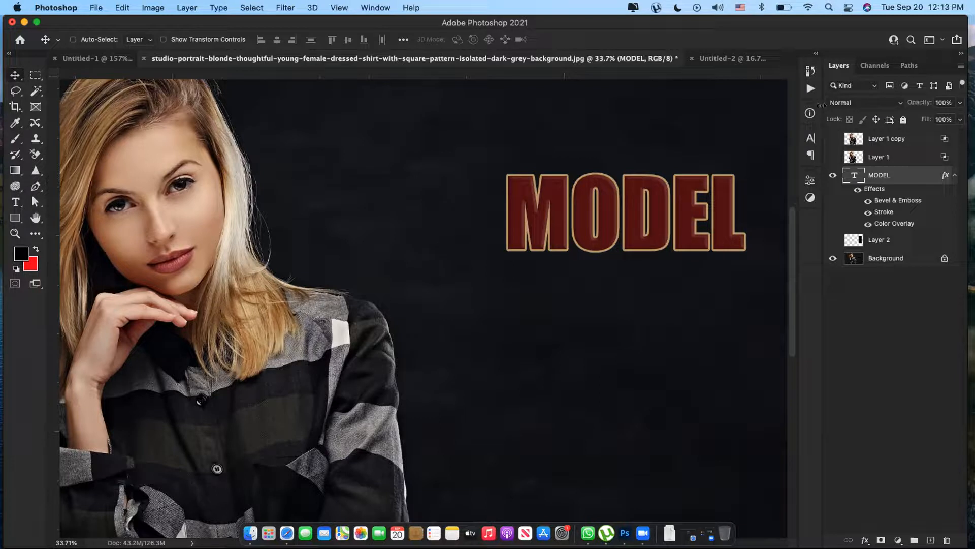
In Untitled-2, enable a Gradient Overlay on the portrait layer, Layer 2.
left_click(717, 57)
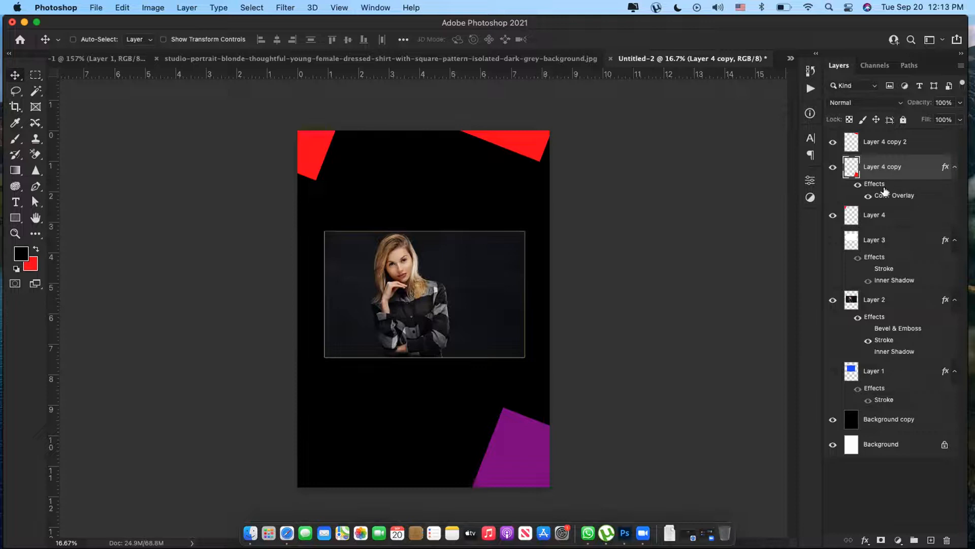
left_click(429, 307, "super")
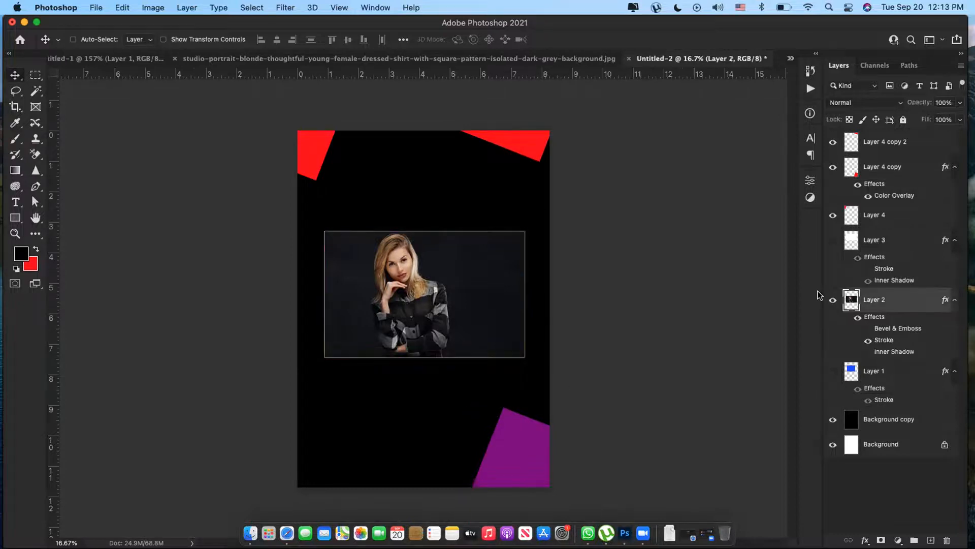
double_click(877, 319)
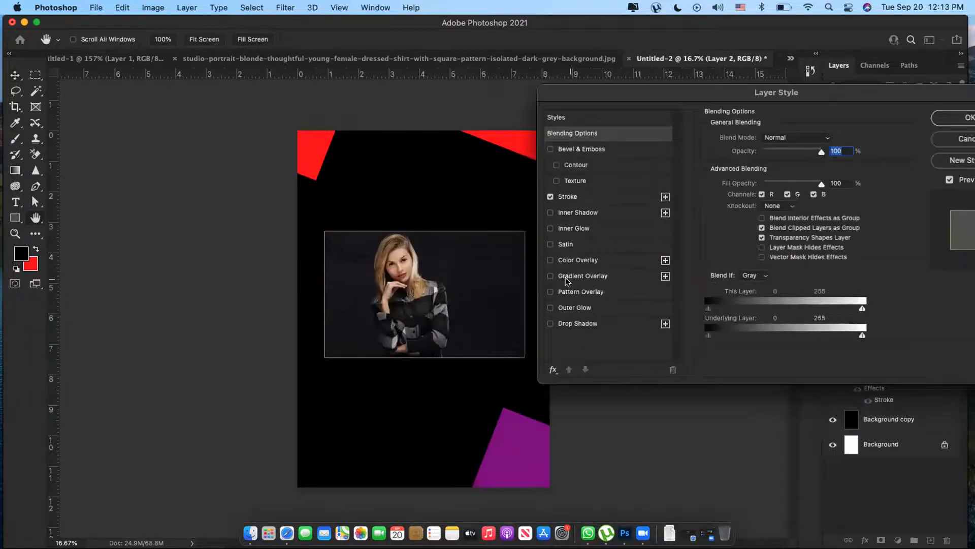
left_click(551, 276)
left_click(551, 277)
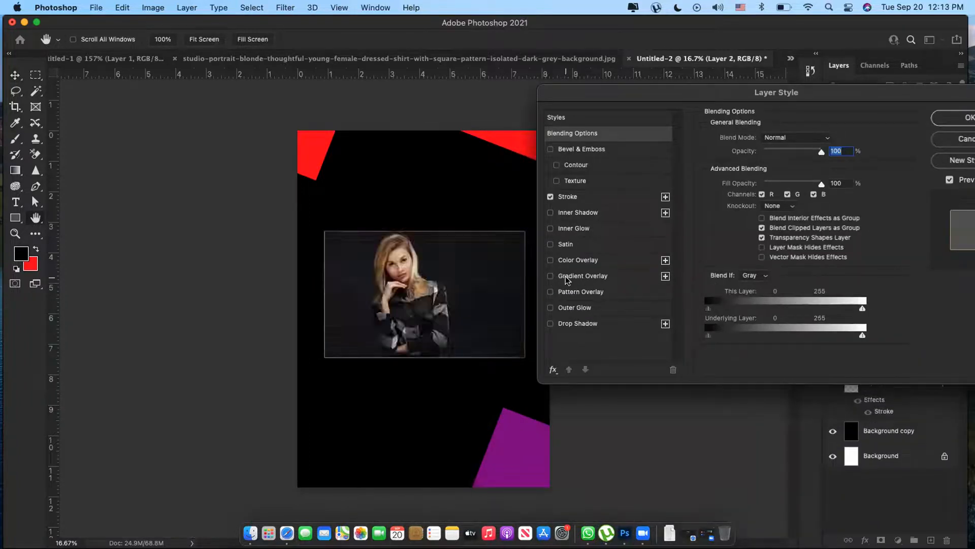
left_click(566, 276)
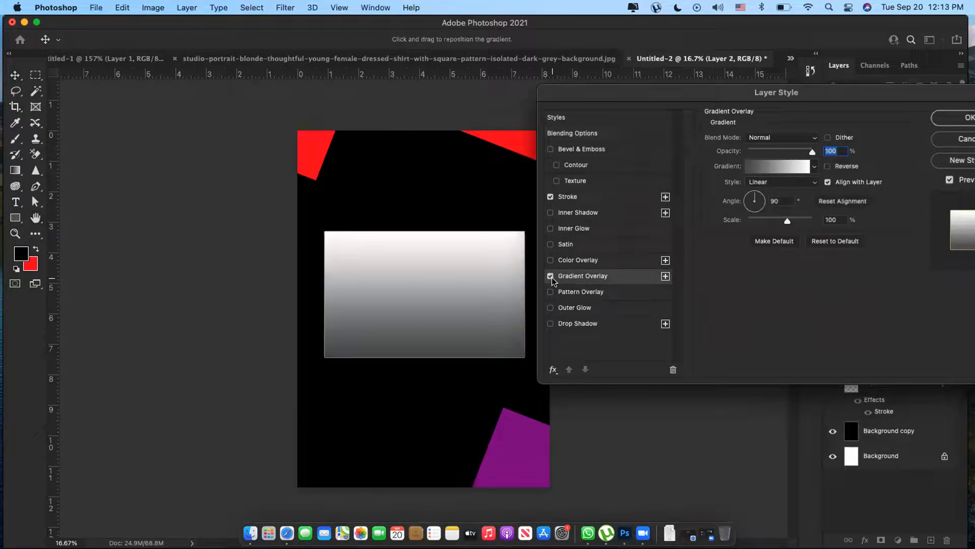
Try the Foreground to Background preset from the Basics group as the portrait's Gradient Overlay, apply it and undo it.
left_click(782, 170)
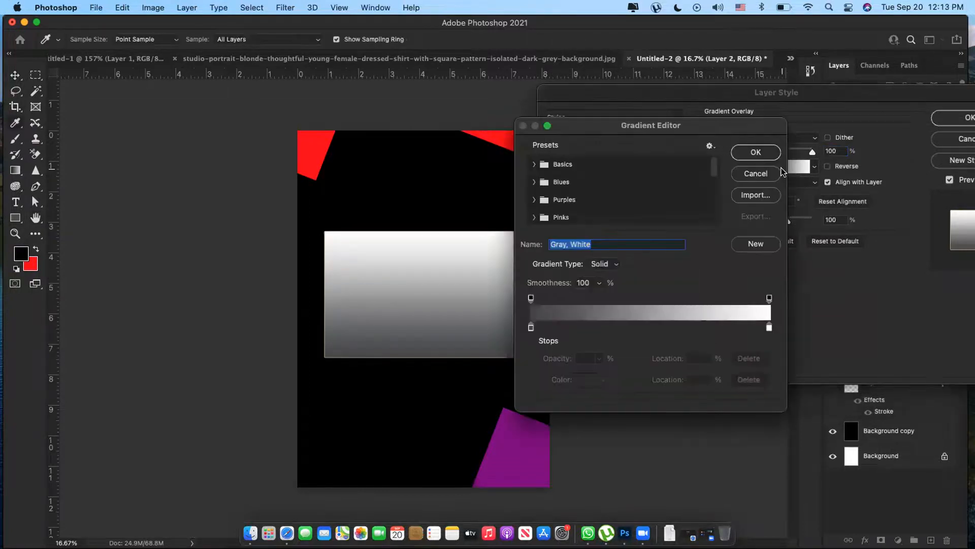
left_click(534, 164)
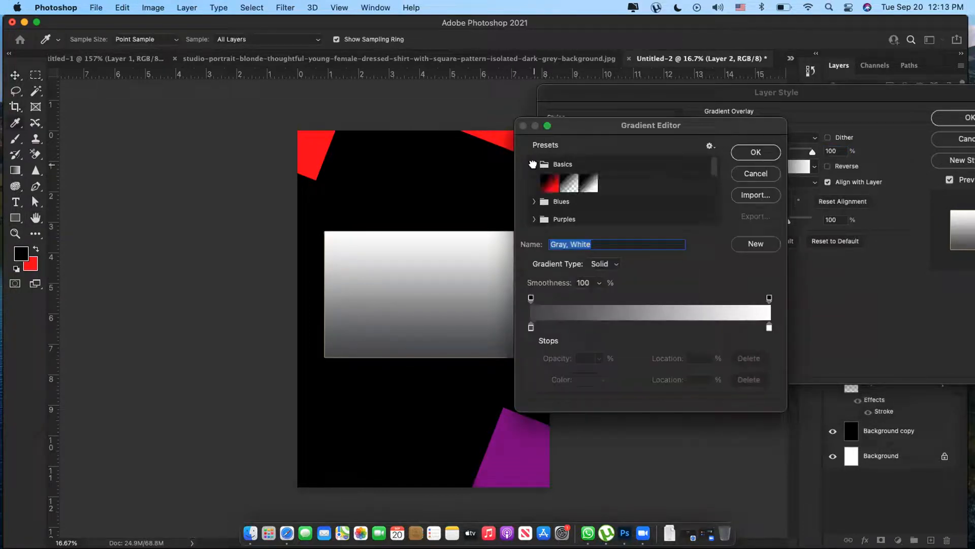
left_click(557, 180)
left_click(755, 152)
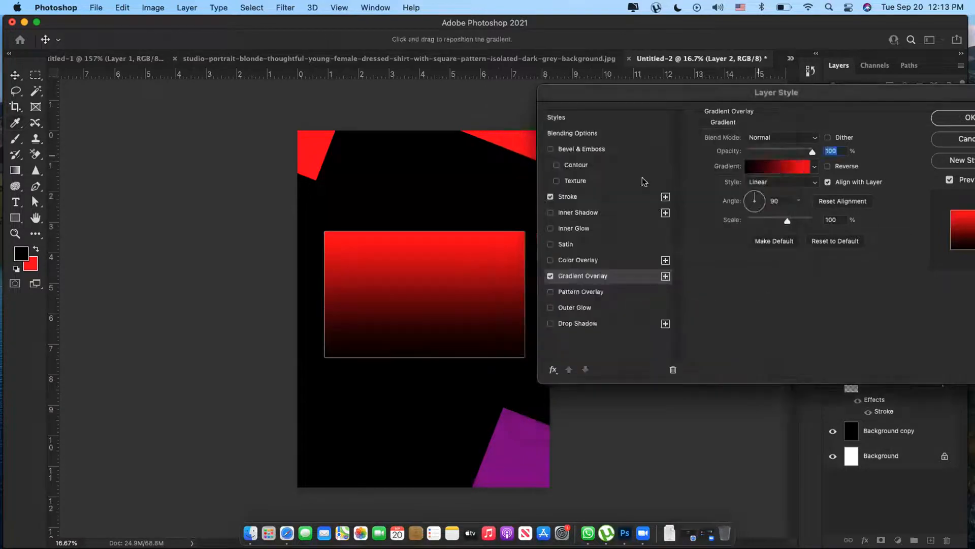
left_click(962, 120)
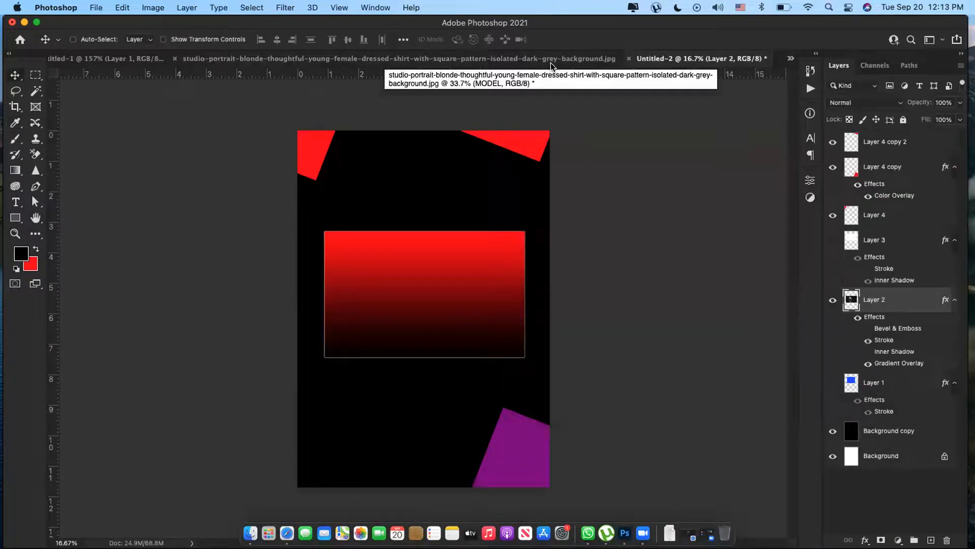
key("super+z")
Move the purple shape inward over the page and replace its Color Overlay with a Foreground to Background Gradient Overlay.
left_click(505, 456, "super")
left_click_drag(505, 456, 453, 367)
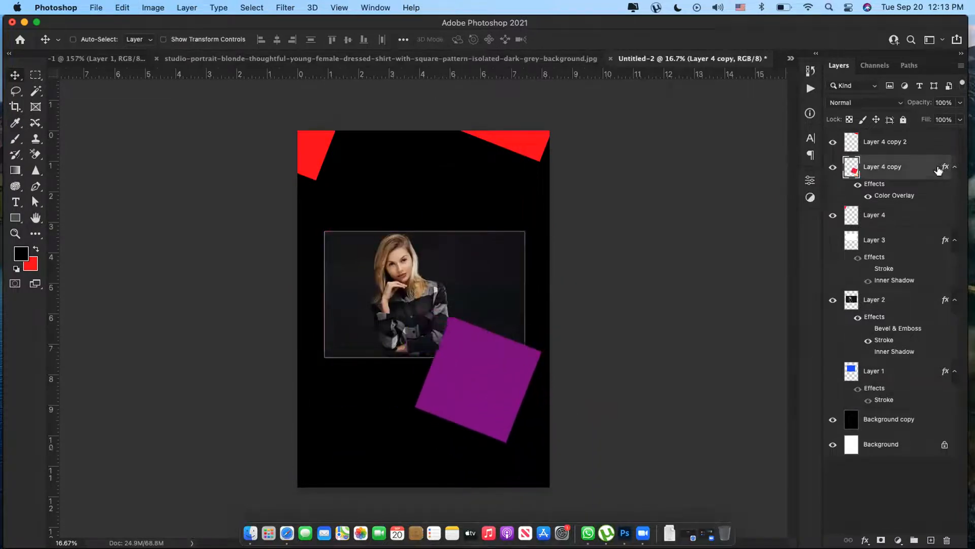
double_click(873, 185)
left_click(517, 273)
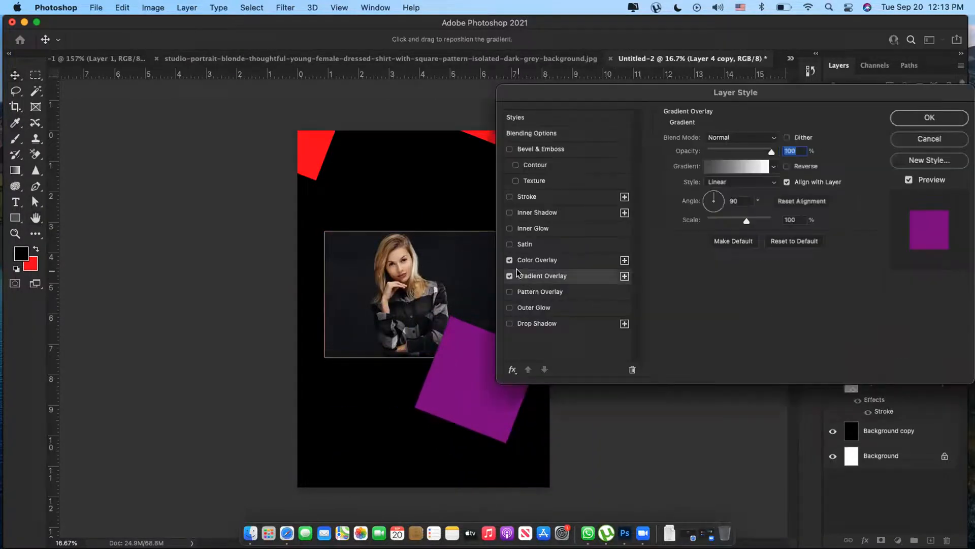
left_click(509, 261)
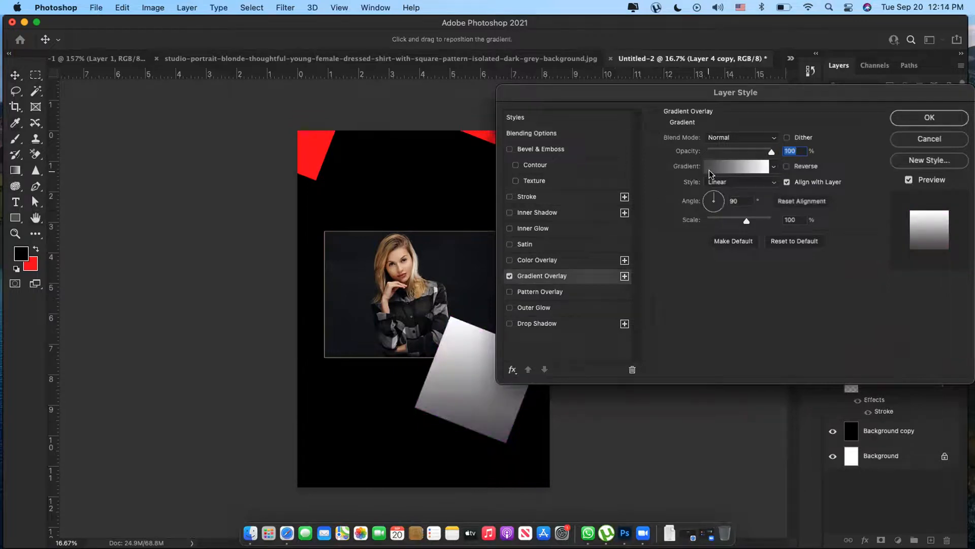
left_click(712, 168)
left_click(534, 164)
left_click(550, 182)
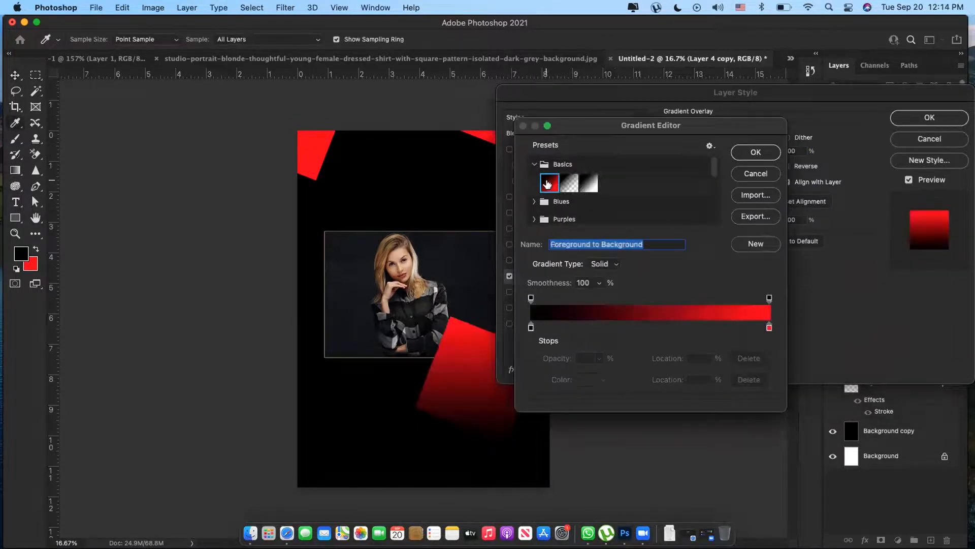
left_click(755, 152)
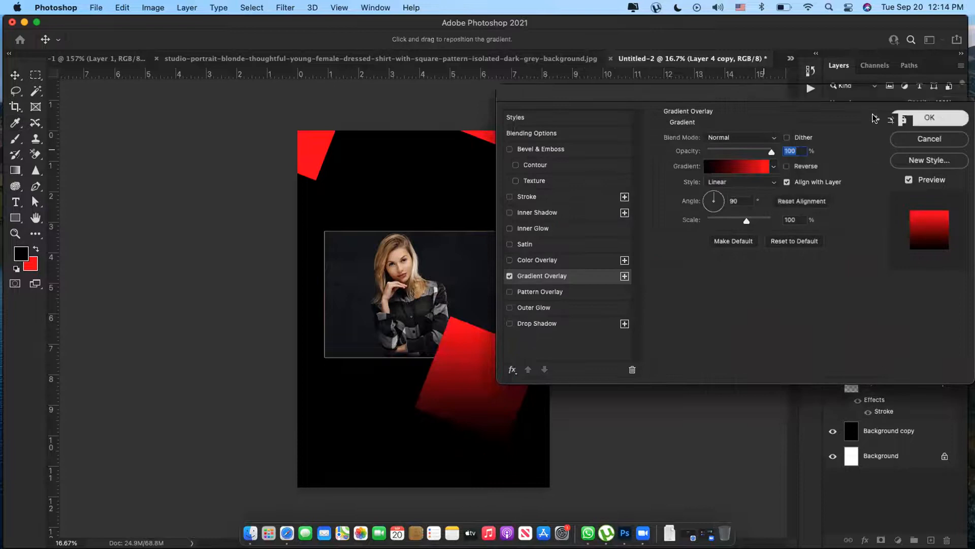
left_click(930, 117)
Reposition the gradient shape at the page's lower-right edge and replace its Gradient Overlay with a Pattern Overlay.
mouse_move(449, 391)
left_mouse_down()
mouse_move(450, 336)
mouse_move(436, 376)
mouse_move(445, 403)
left_mouse_up()
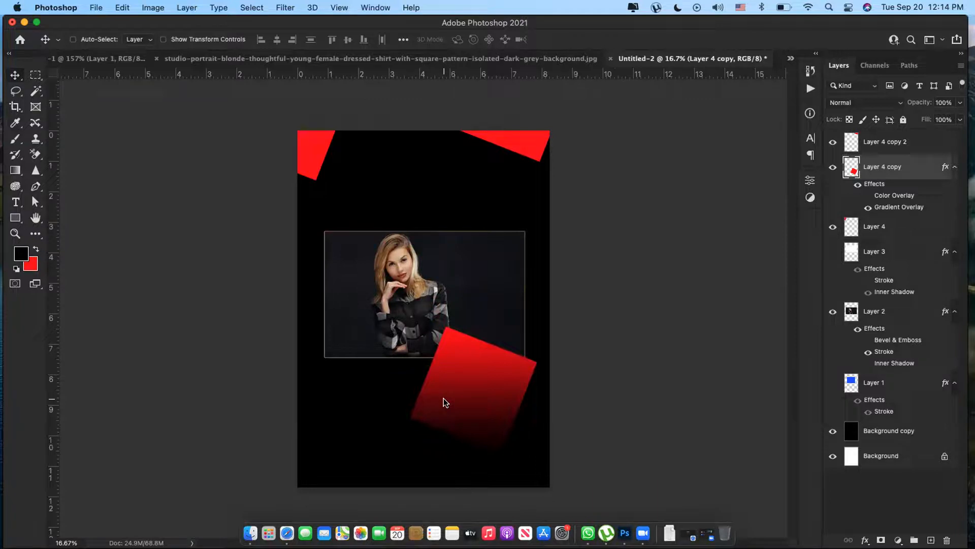
left_click_drag(511, 388, 522, 413)
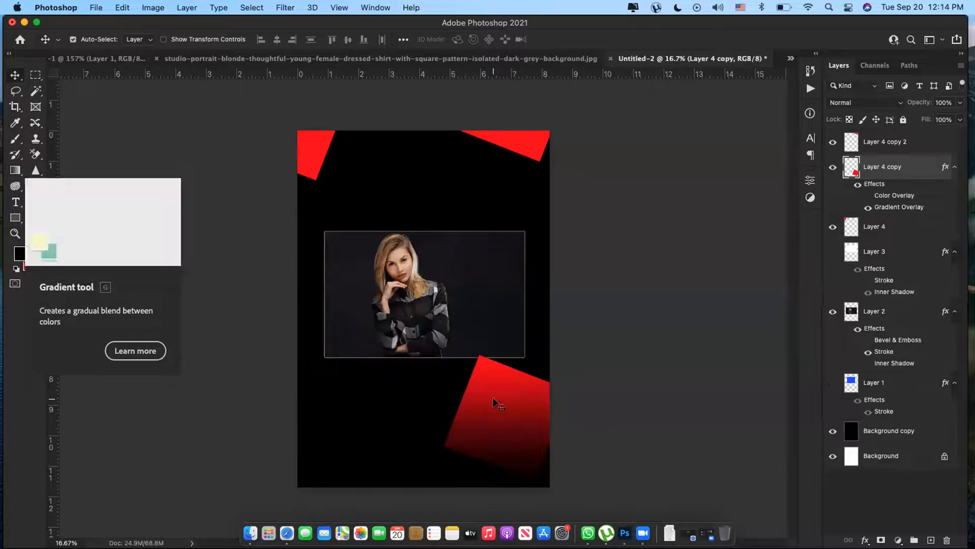
double_click(878, 186)
left_click(509, 276)
left_click(509, 291)
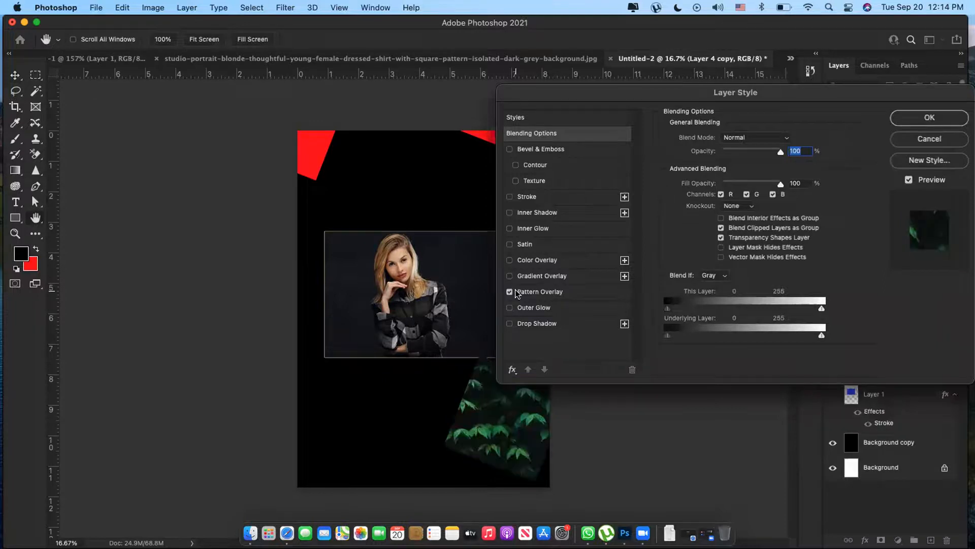
left_click(555, 294)
Preview different patterns from the Trees group on the shape, ending with the dark green leaf pattern.
left_click(745, 178)
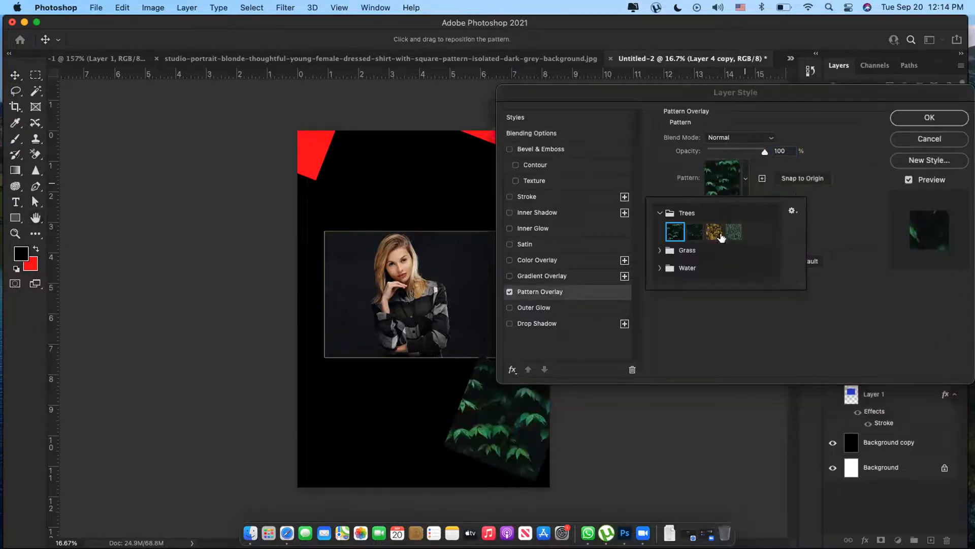
left_click(716, 232)
left_click(733, 232)
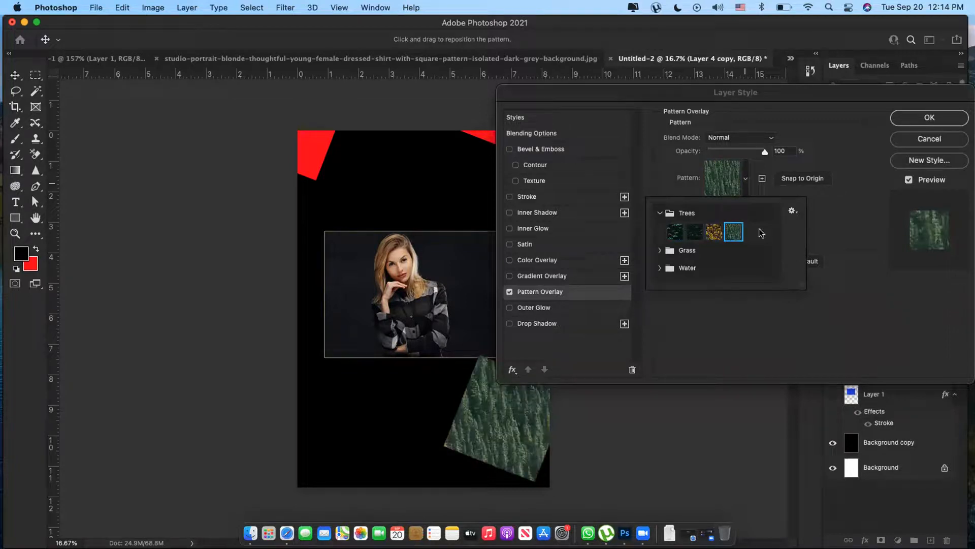
left_click(791, 212)
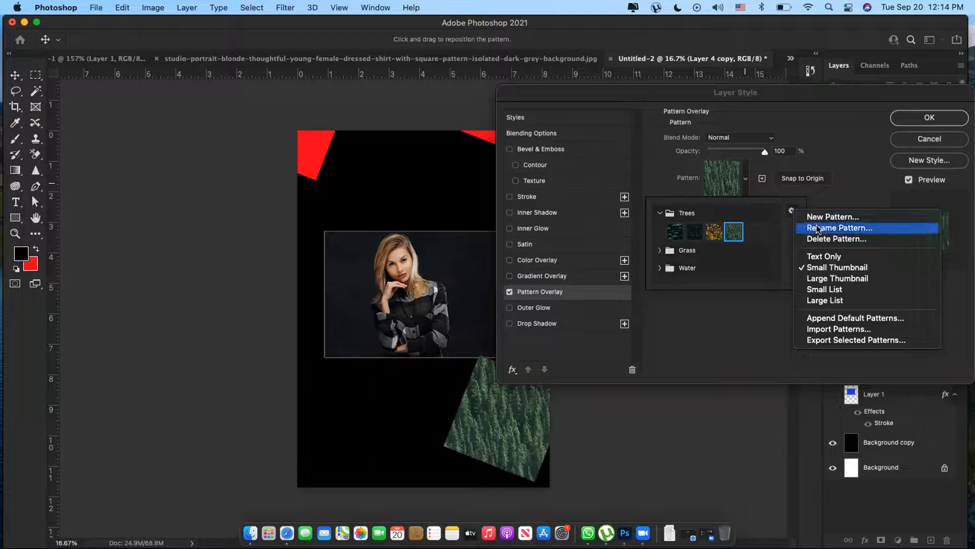
left_click(709, 230)
left_click(680, 234)
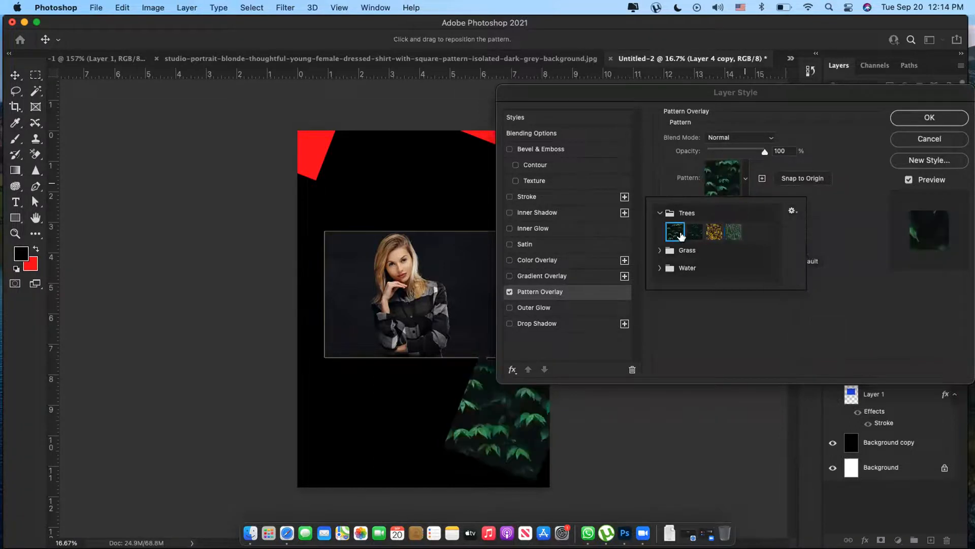
Set the shape's Pattern Overlay to the brown pattern from the Grass group and apply the layer style.
left_click(660, 213)
left_click(660, 231)
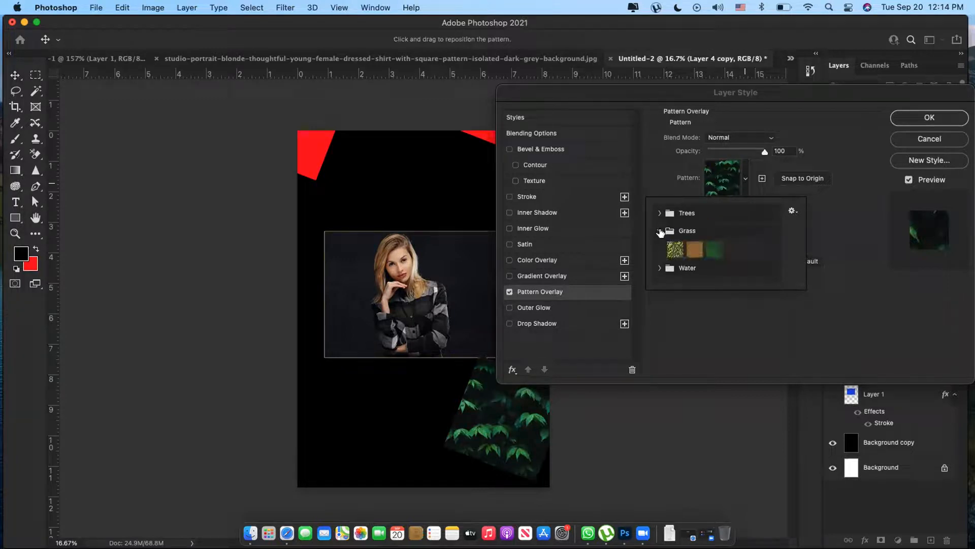
left_click(694, 250)
left_click(676, 250)
left_click(694, 249)
left_click(930, 120)
left_click(930, 120)
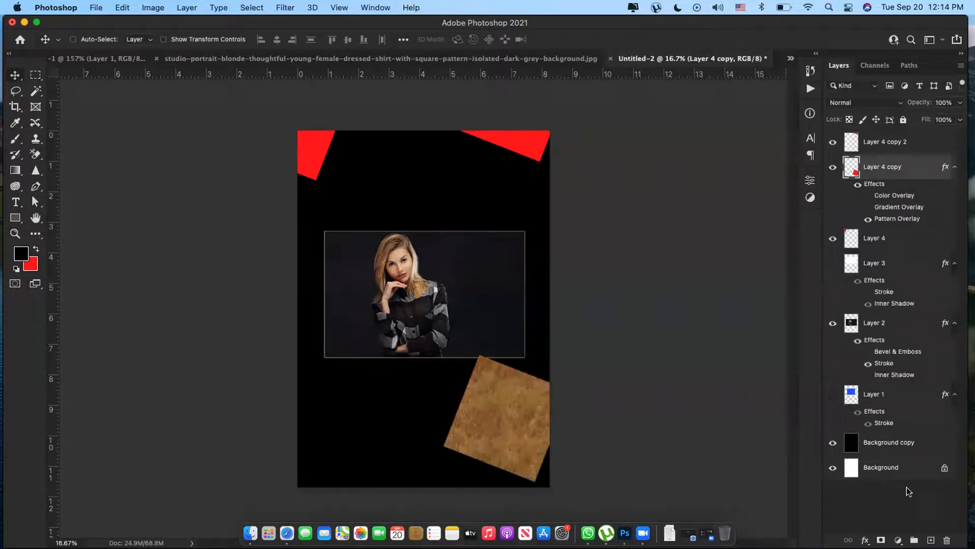
Give the Background copy layer a Pattern Overlay with the brown Grass pattern and apply the style.
left_click(877, 443)
left_click(970, 445)
double_click(945, 445)
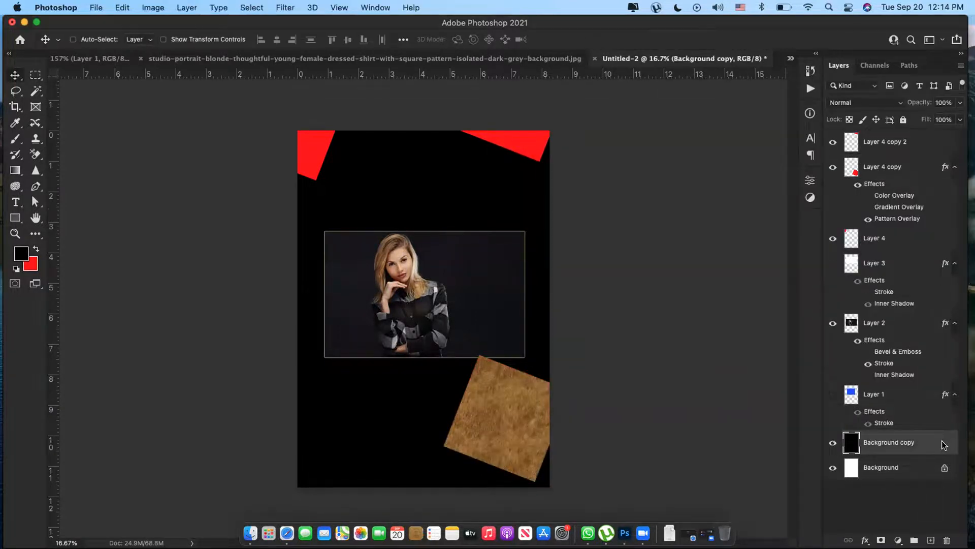
left_click(529, 292)
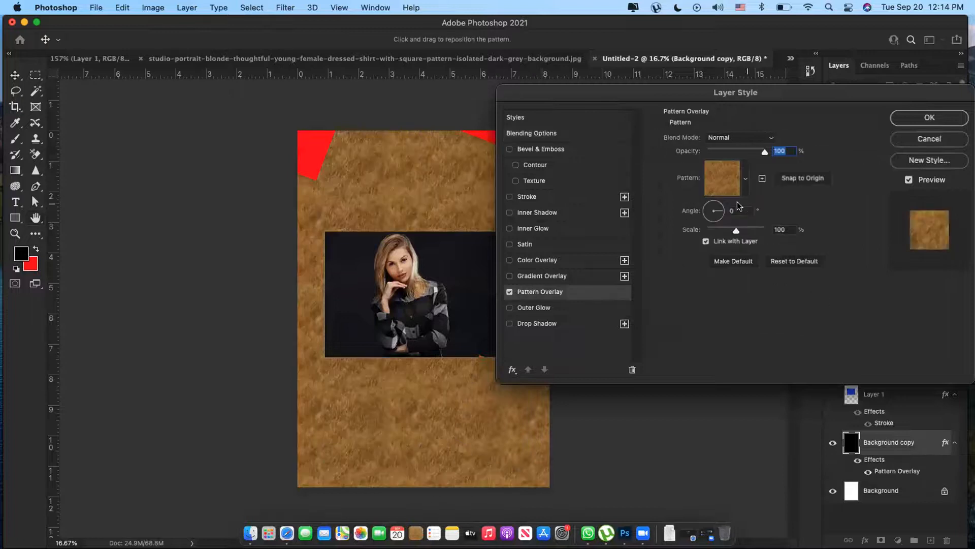
left_click_drag(711, 91, 718, 58)
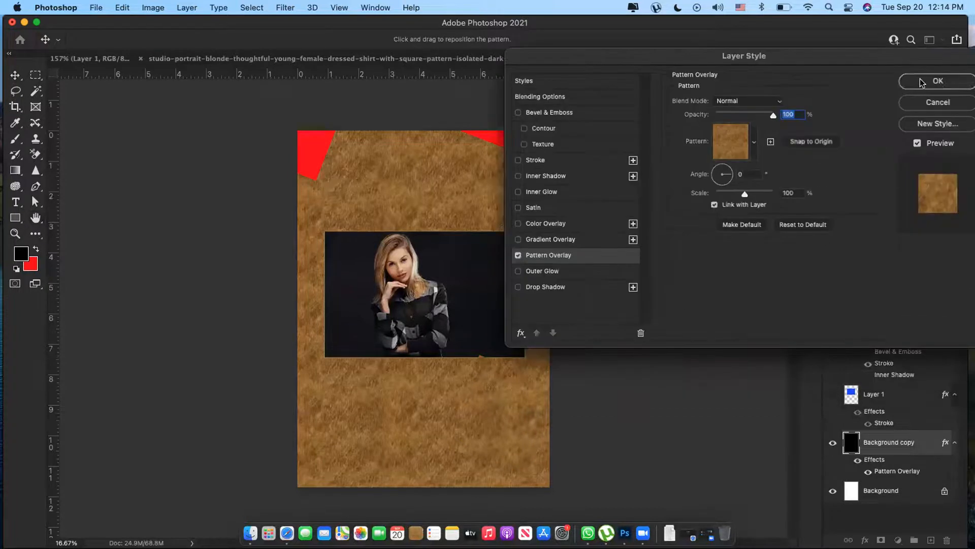
left_click(922, 82)
Show Layer 3, move its rectangle down around the portrait and turn on its Stroke effect.
left_click(482, 285, "super")
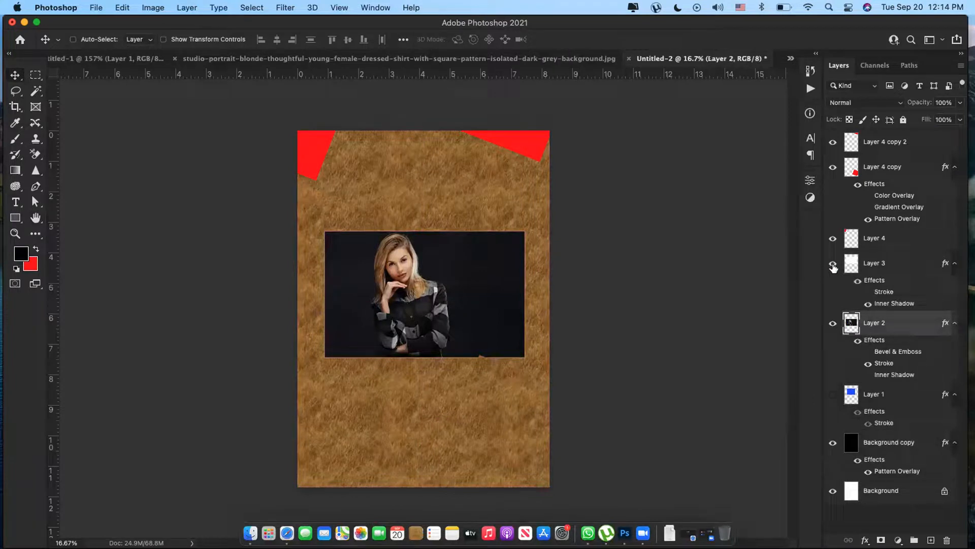
left_click(875, 264)
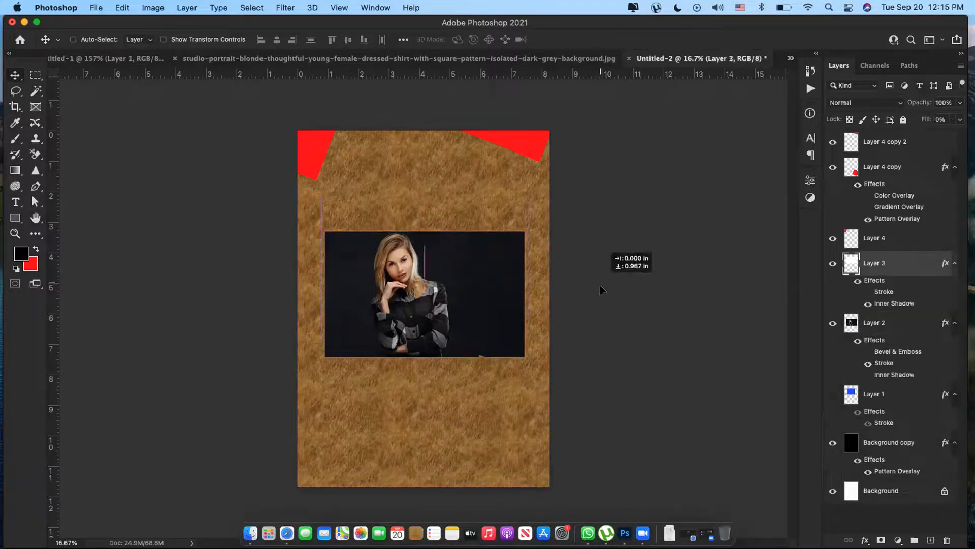
left_click(868, 293)
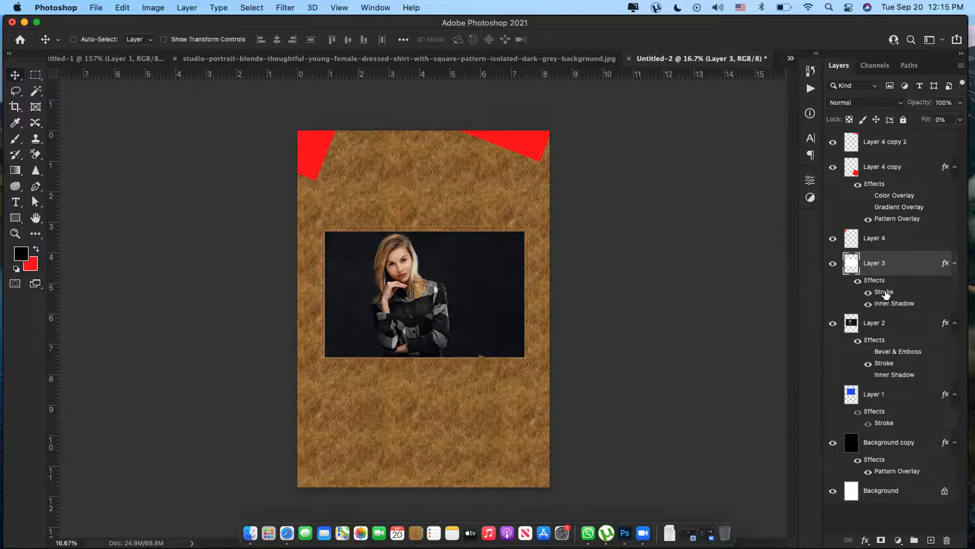
Set Layer 3's stroke color to red (ff0000), make the stroke much thicker and apply the style.
double_click(885, 292)
left_click(691, 196)
type("ff0000")
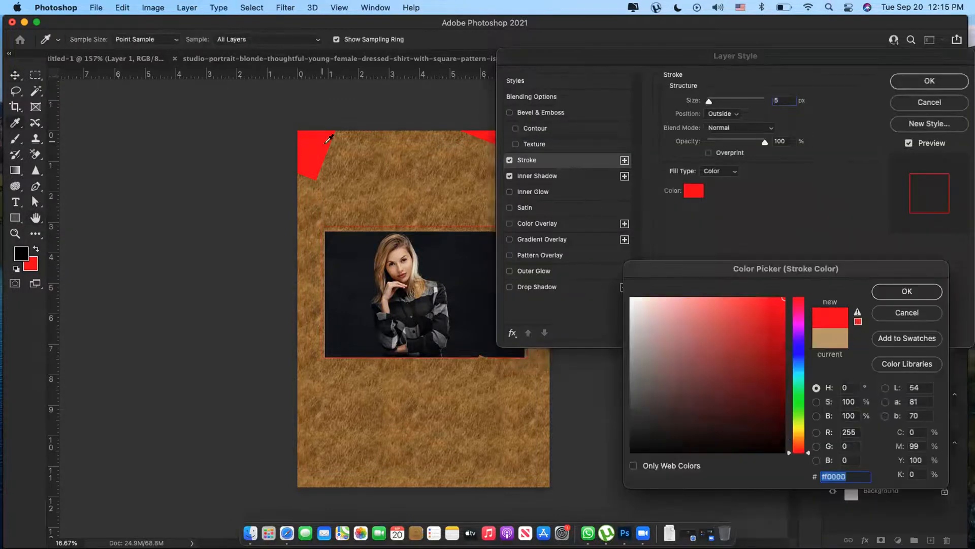
left_click(884, 292)
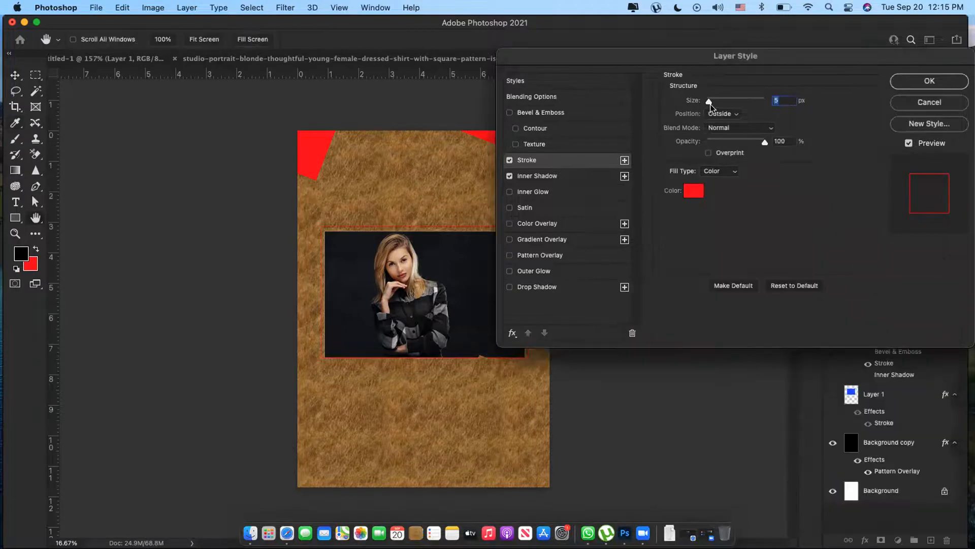
left_click_drag(709, 101, 718, 103)
left_click(922, 79)
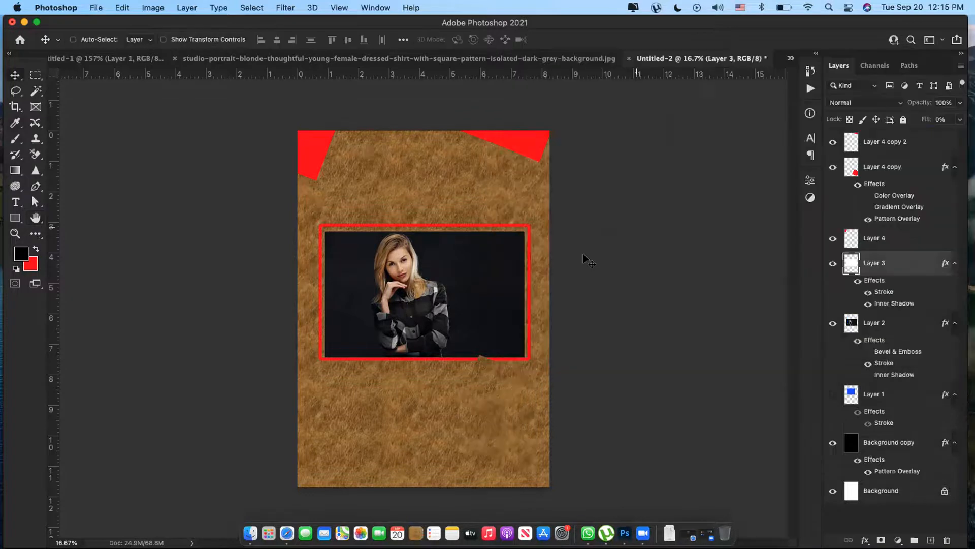
Move the brown patterned square below the portrait frame toward the middle of the page's lower edge.
key("z")
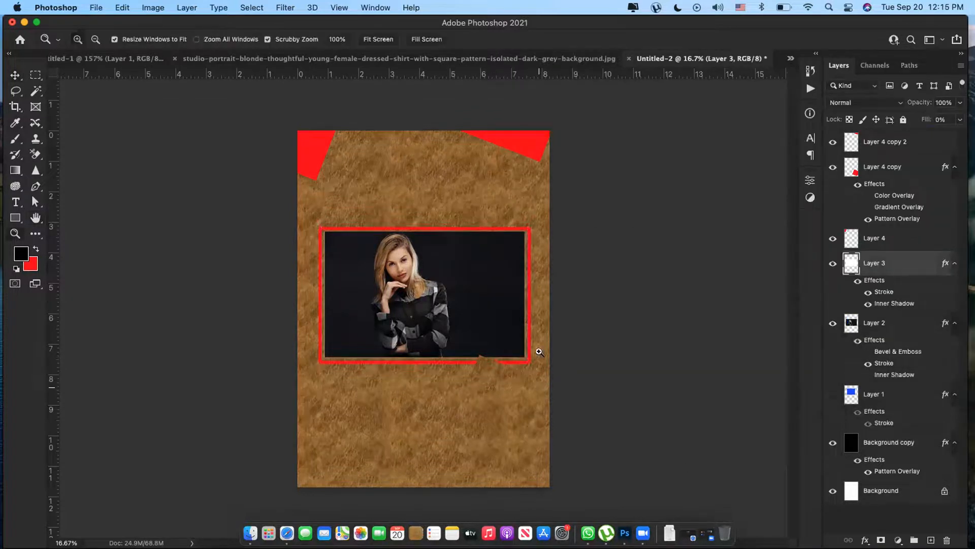
left_click_drag(434, 278, 459, 285)
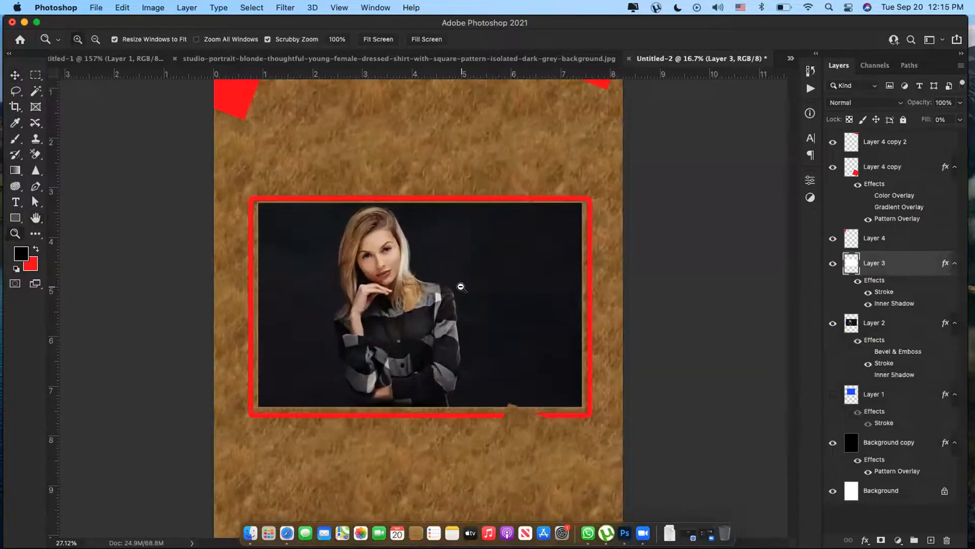
key("v")
left_click(545, 454, "super")
left_click_drag(545, 454, 499, 449)
scroll(567, 142, "down", 10)
scroll(556, 186, "up", 3)
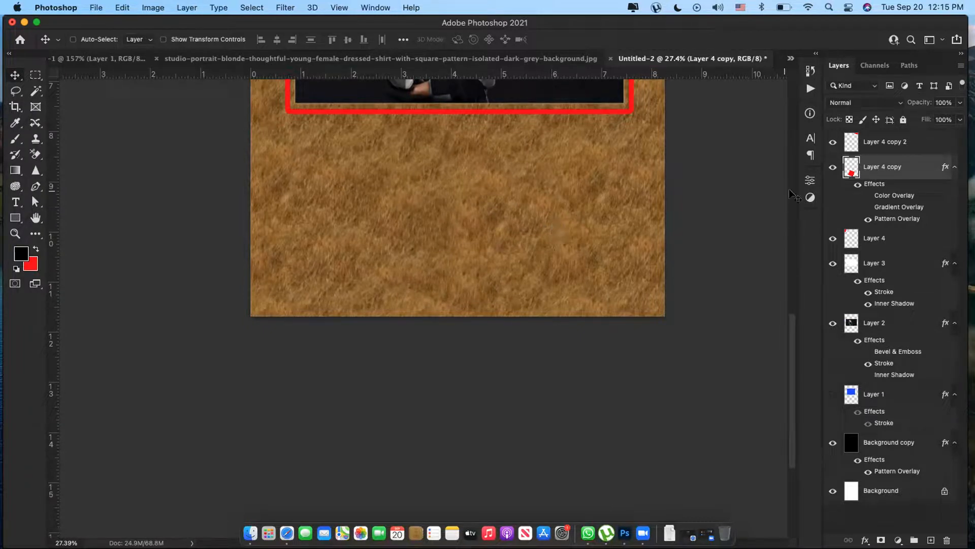
Add an Outer Glow to the brown patterned square with 17% noise, 67% spread and 54 px size.
double_click(878, 188)
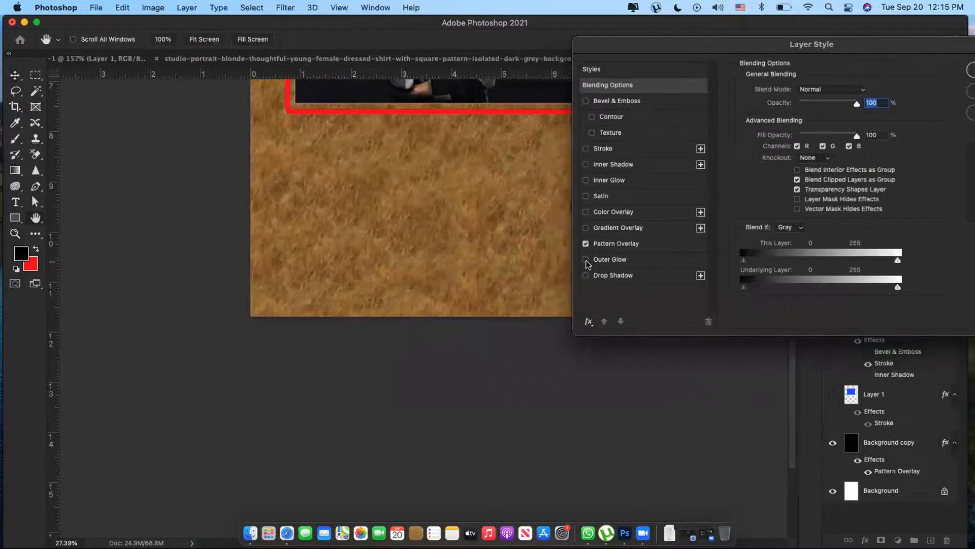
left_click(586, 261)
left_click(600, 260)
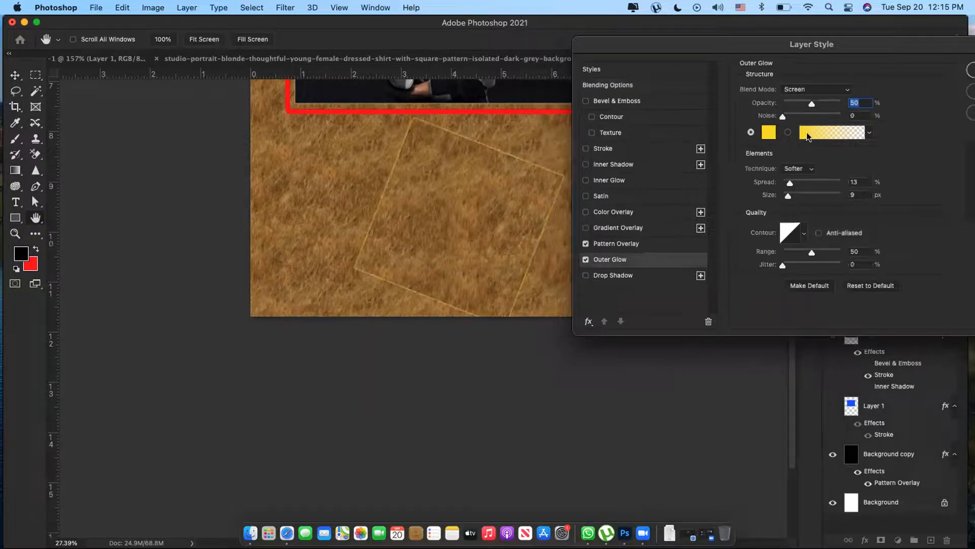
mouse_move(783, 117)
left_mouse_down()
mouse_move(805, 118)
mouse_move(792, 118)
left_mouse_up()
mouse_move(790, 183)
left_mouse_down()
mouse_move(821, 183)
mouse_move(799, 197)
left_mouse_up()
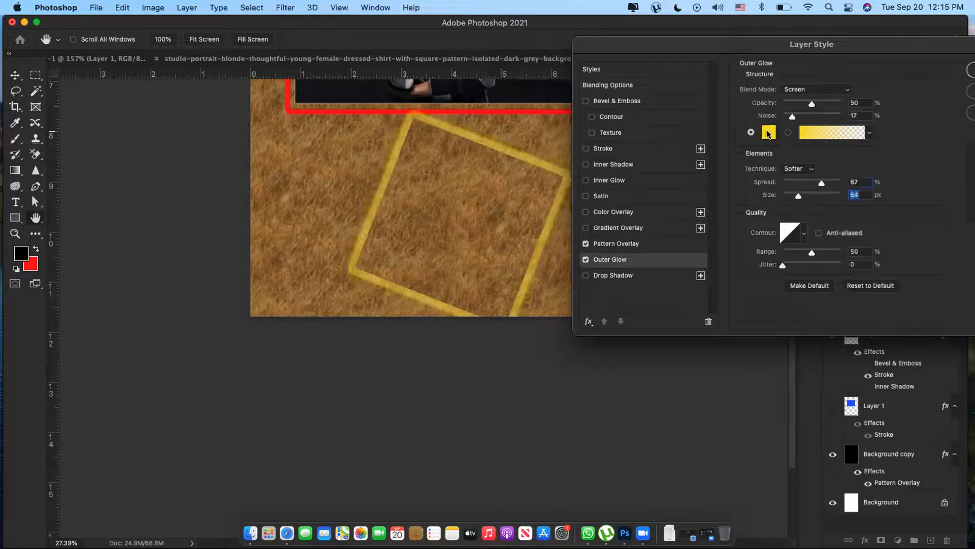
Change the Outer Glow color to white (ffffff).
left_click(769, 132)
left_click_drag(650, 303, 631, 298)
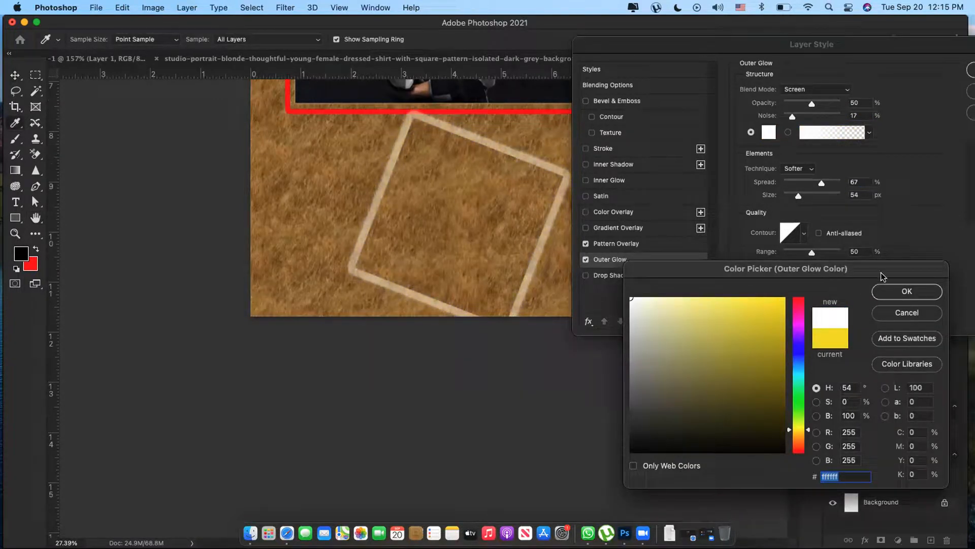
left_click(907, 291)
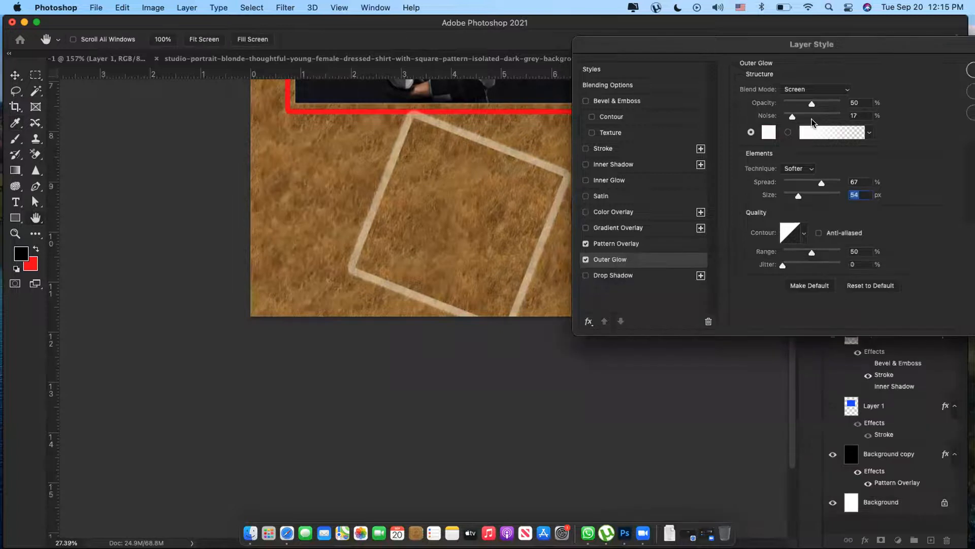
Replace the brown patterned square's Outer Glow with a Drop Shadow of 63% opacity, 22 px distance, 31% spread and 73 px size.
left_click_drag(795, 118, 801, 105)
left_click(585, 260)
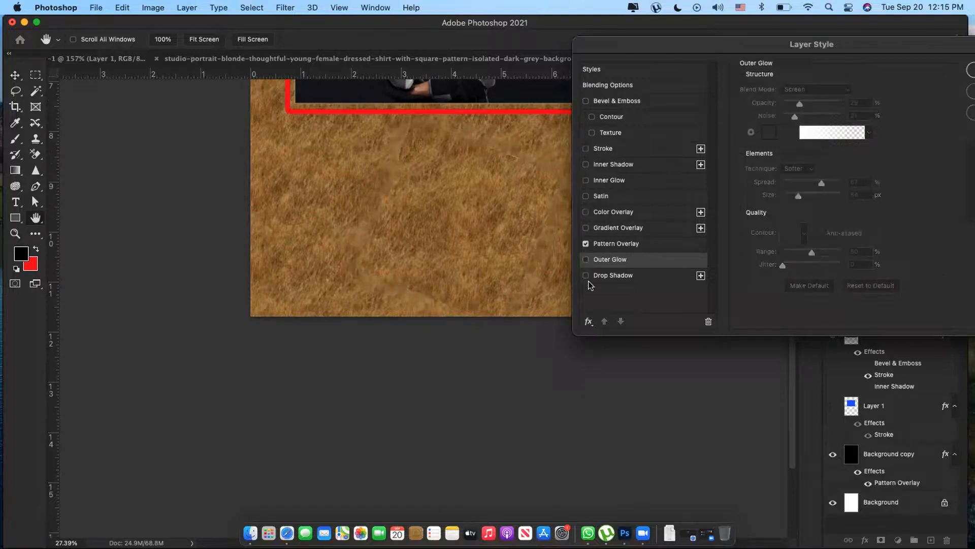
left_click(587, 276)
left_click(615, 277)
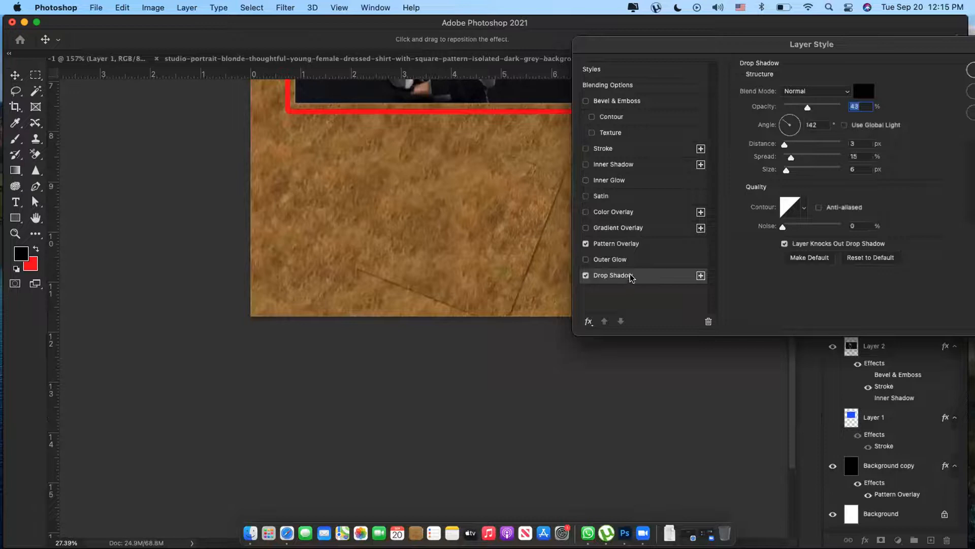
left_click_drag(807, 108, 819, 106)
left_click_drag(784, 145, 803, 173)
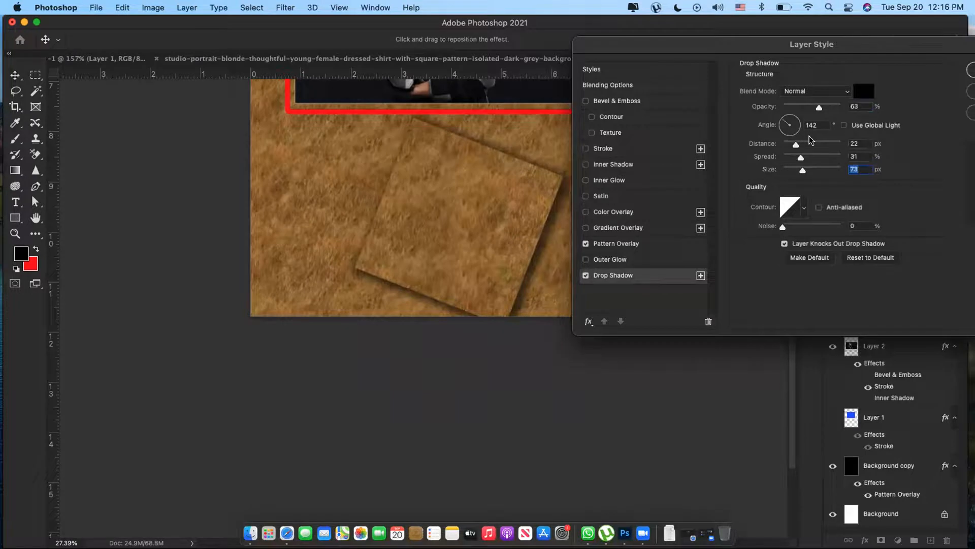
left_click_drag(862, 46, 798, 50)
left_click(942, 70)
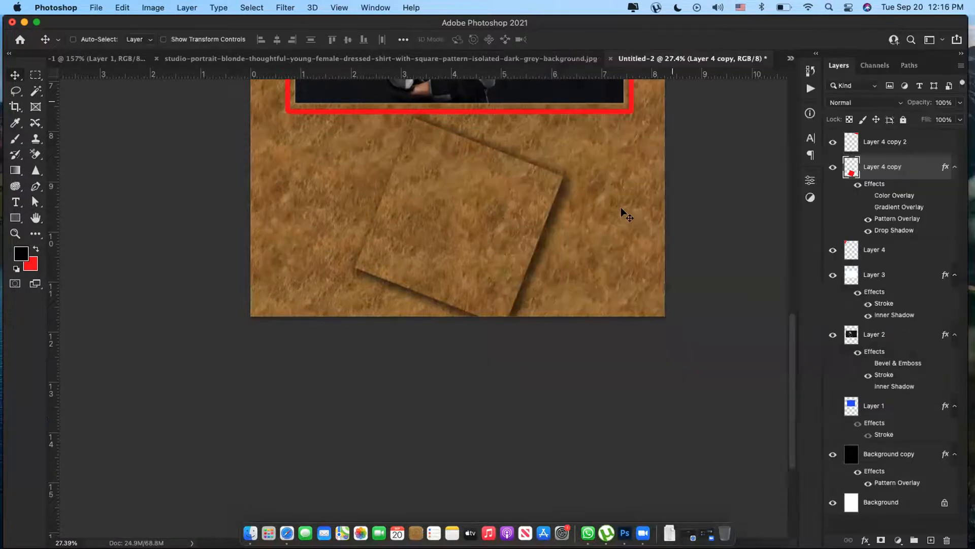
Switch to the studio portrait document and hide the MODEL text's Color Overlay and Bevel & Emboss effects.
key("z")
right_click(490, 210)
left_click(500, 215)
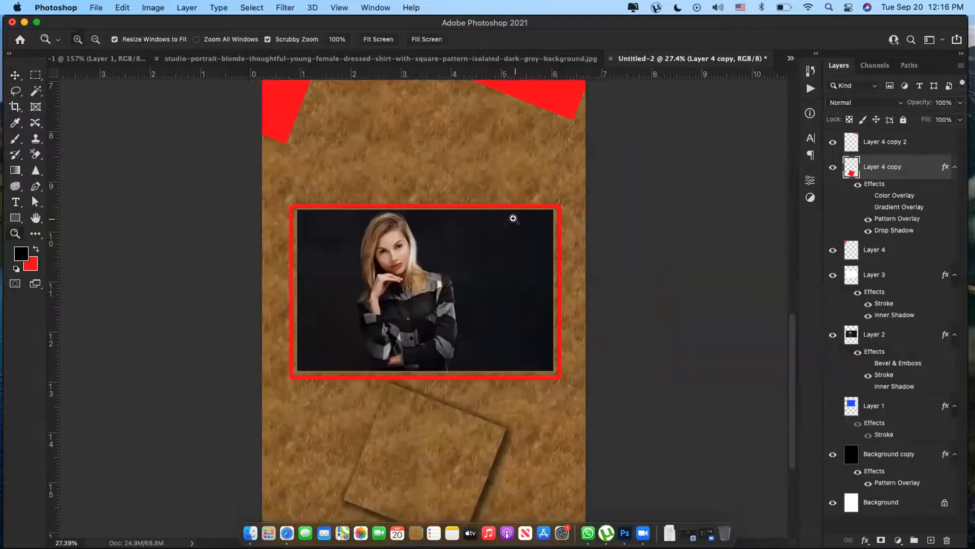
left_click(521, 62)
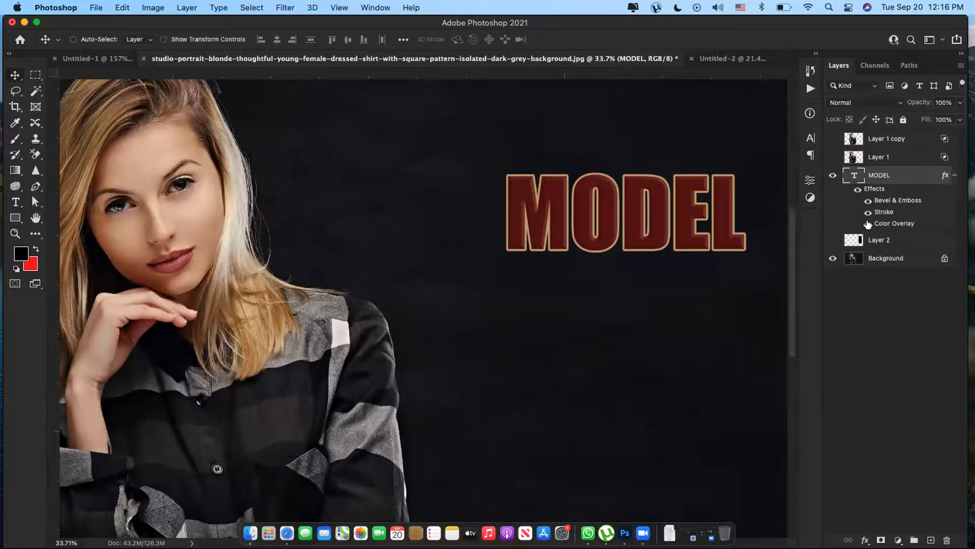
left_click(868, 224)
left_click(869, 201)
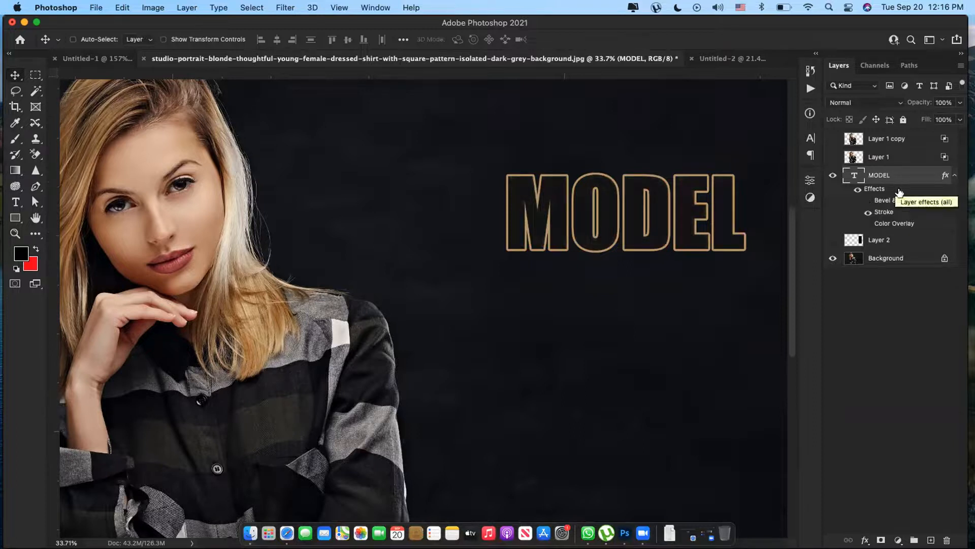
Change the MODEL text's stroke color to white (ffffff).
double_click(875, 189)
left_click_drag(705, 56, 599, 332)
left_click(428, 430)
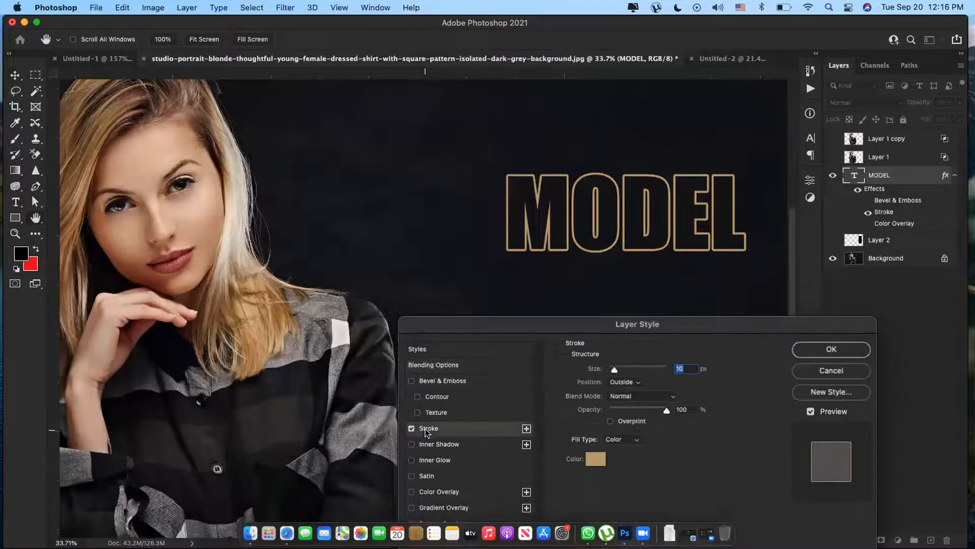
left_click(596, 459)
left_click_drag(696, 325, 678, 278)
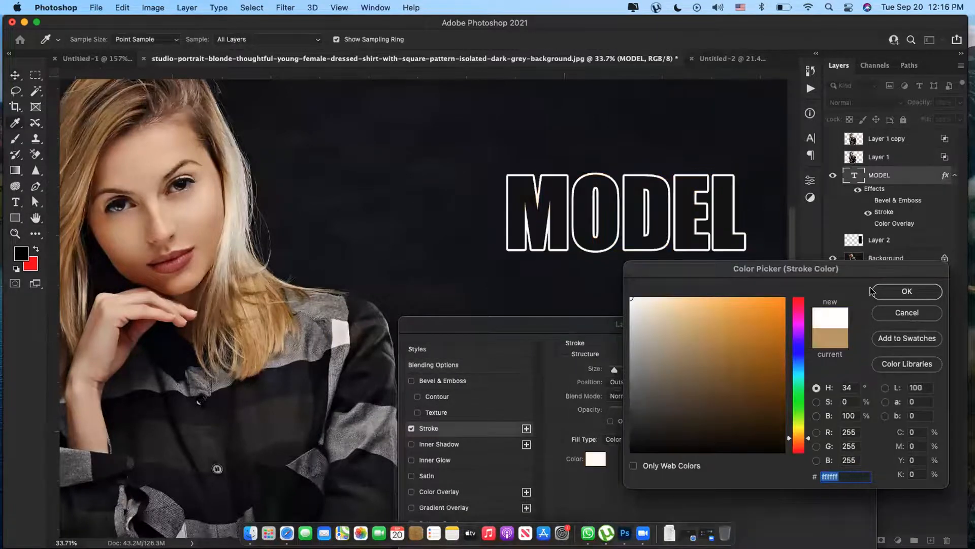
left_click(885, 296)
Add a white (ffffff) Drop Shadow to the MODEL text and apply the style.
left_click_drag(632, 325, 751, 273)
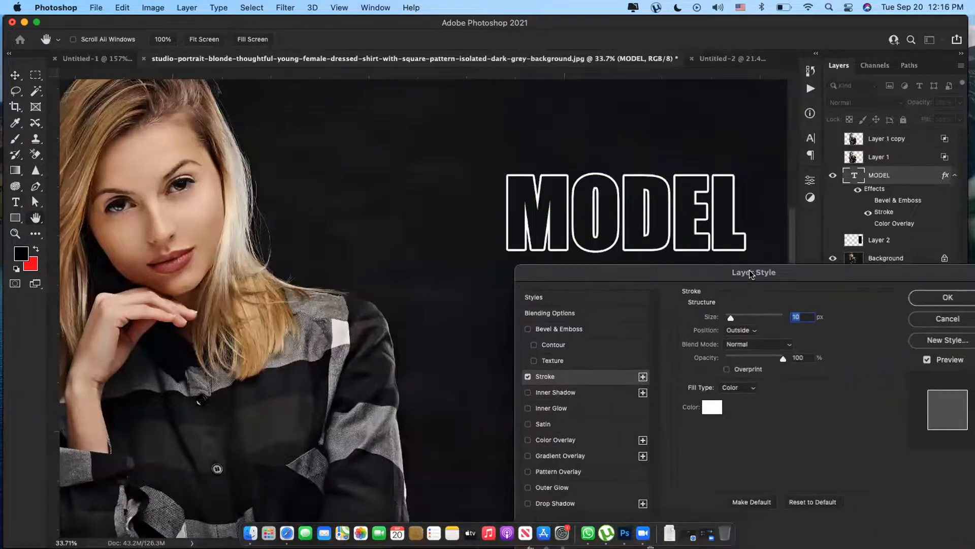
left_click(568, 504)
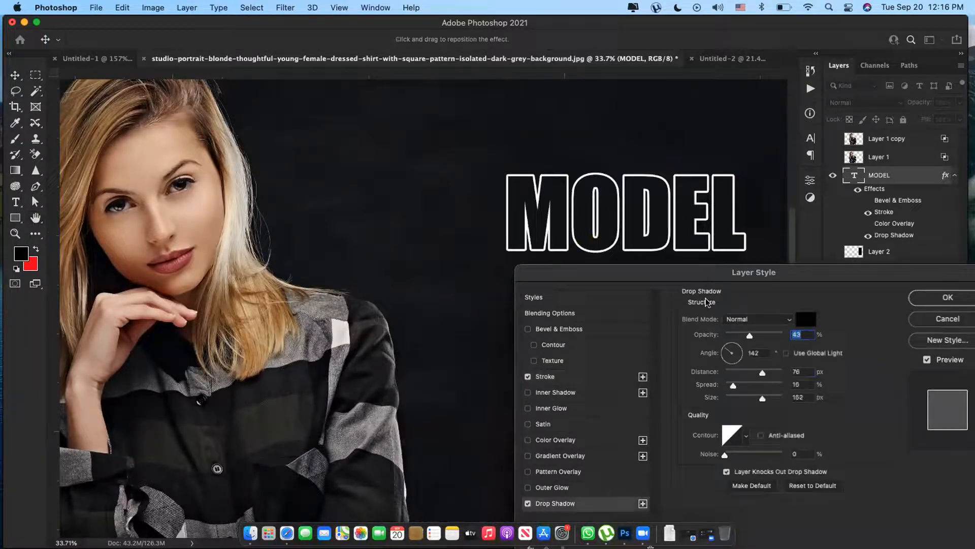
left_click(813, 326)
type("ffffff")
left_click(891, 296)
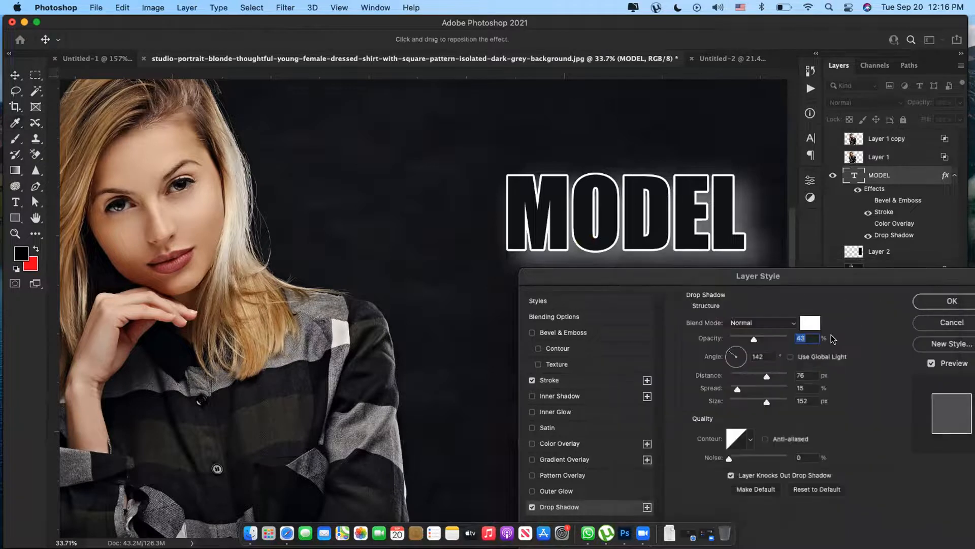
left_click_drag(788, 288, 787, 303)
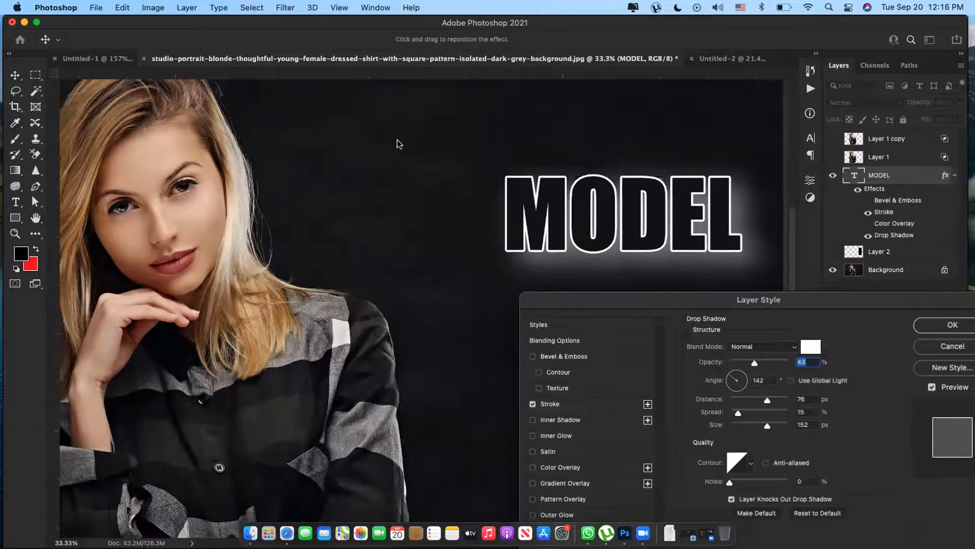
scroll(455, 213, "right", 10)
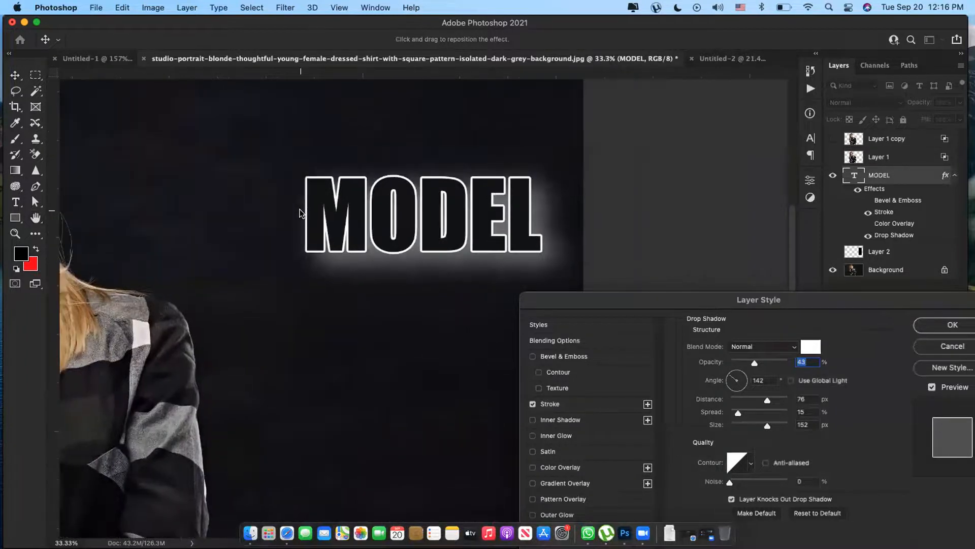
scroll(301, 214, "left", 2)
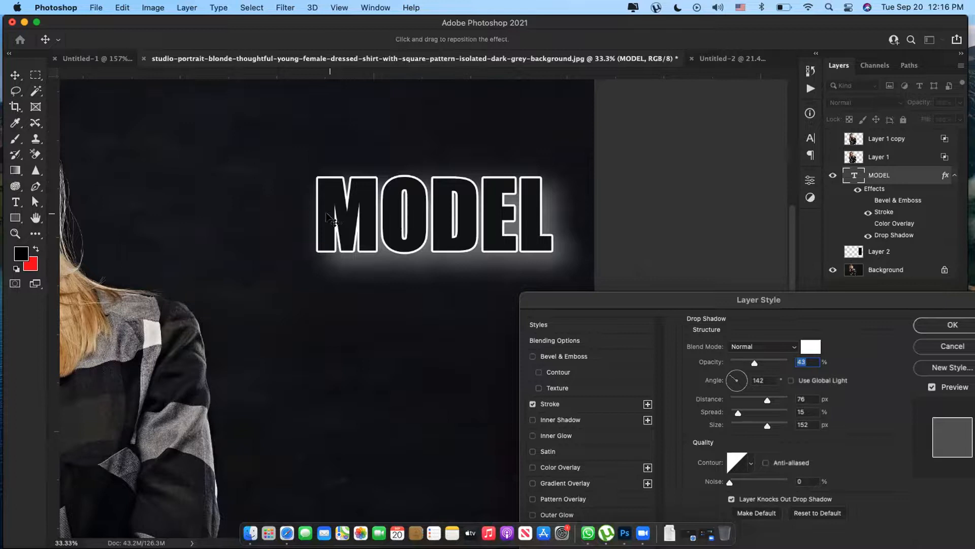
left_click_drag(642, 303, 473, 138)
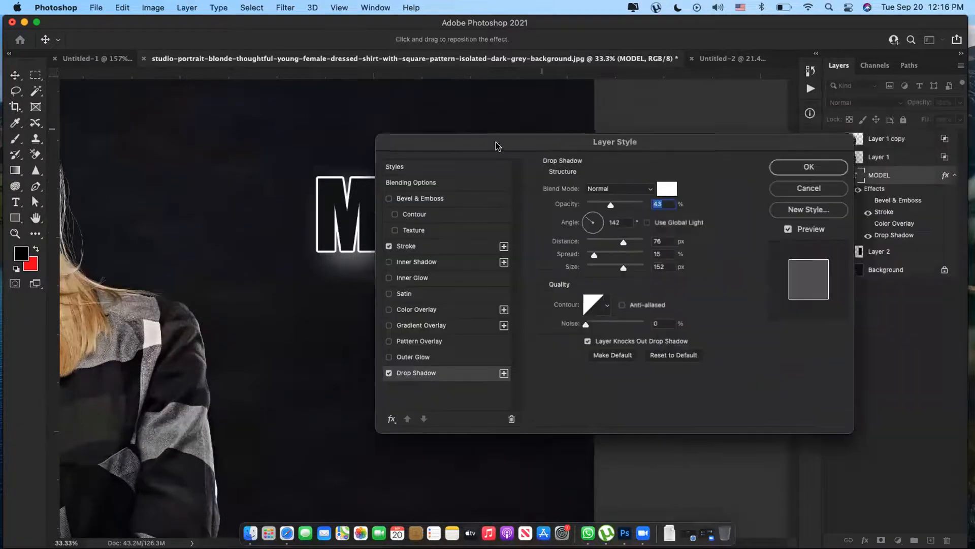
left_click(775, 170)
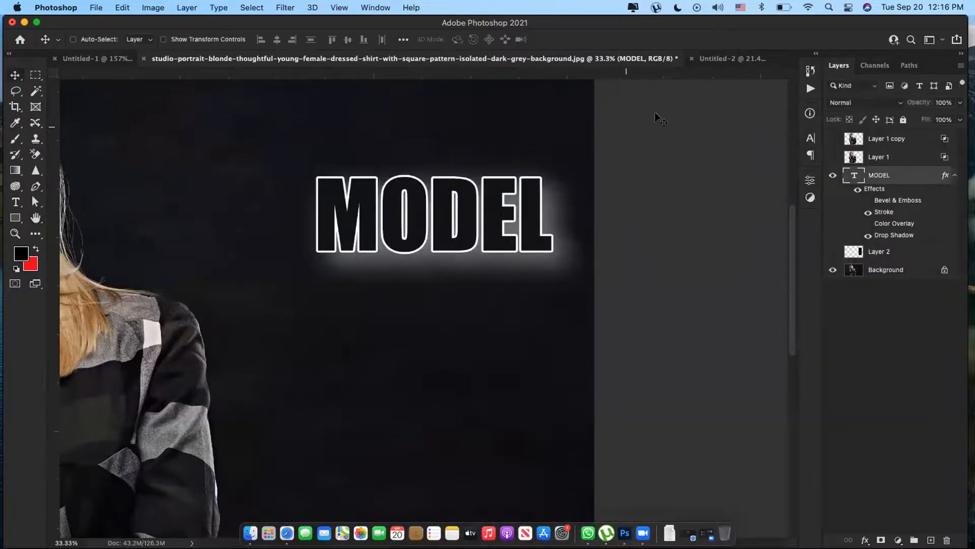
Return to the Untitled-2 document, hide every layer from Layer 4 copy down to Background copy, and select the Background layer.
left_click(732, 60)
key("z")
left_click(451, 259, "alt")
key("v")
left_click(832, 166)
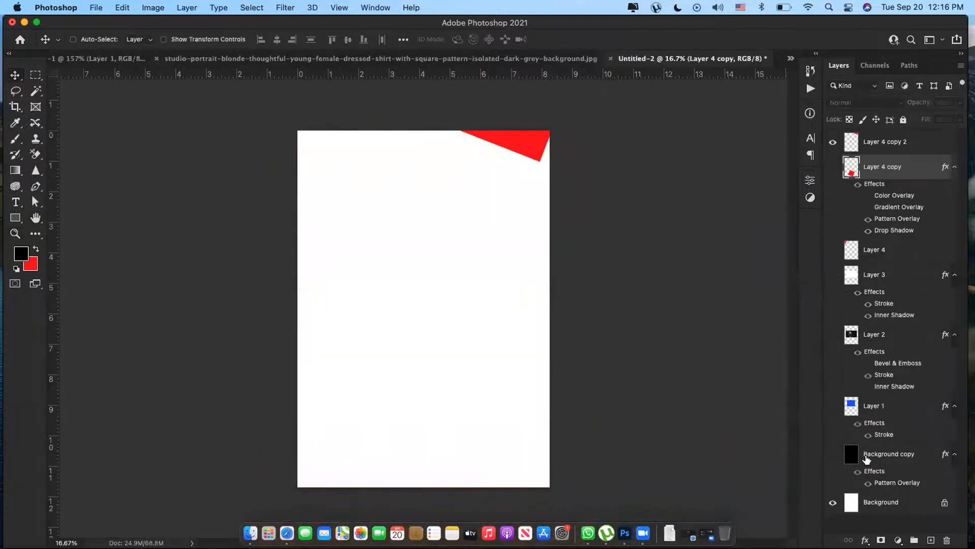
left_click(874, 502)
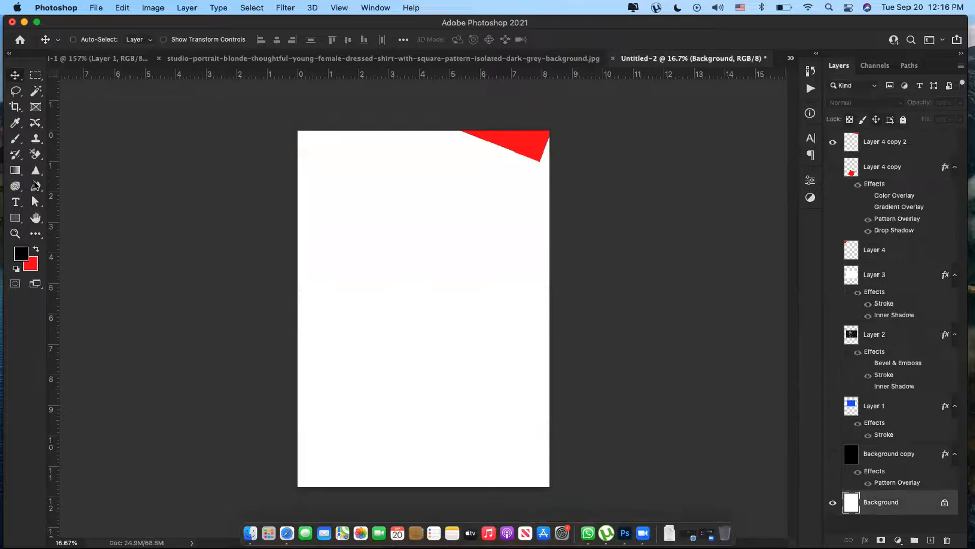
Add the Impact text "YEs We are Try to Make Design" on the white page and scale it to about 40 pt.
left_click(15, 201)
left_click(330, 247)
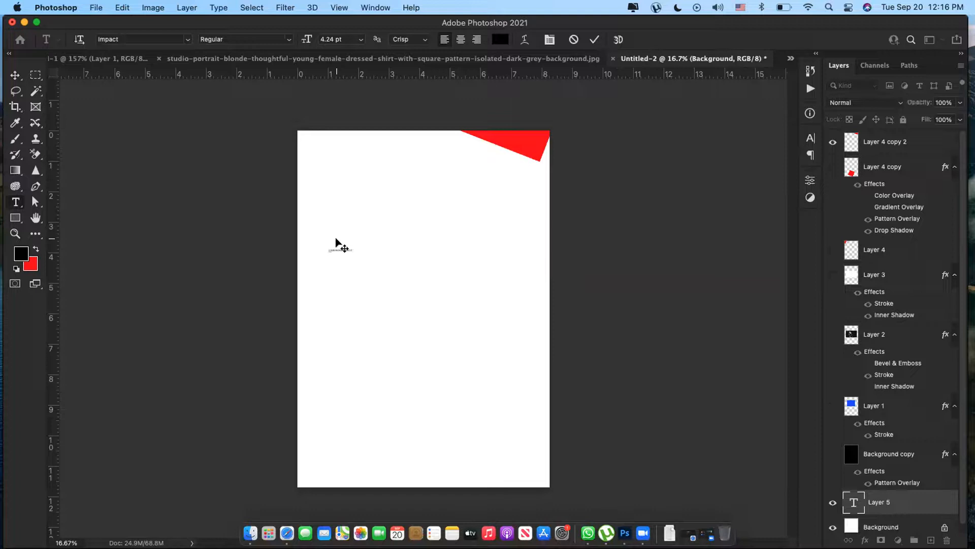
key("super+Return")
key("super+t")
left_click_drag(353, 252, 532, 326)
key("Return")
Break the text into two centered lines before "Make" and move it up the page.
key("t")
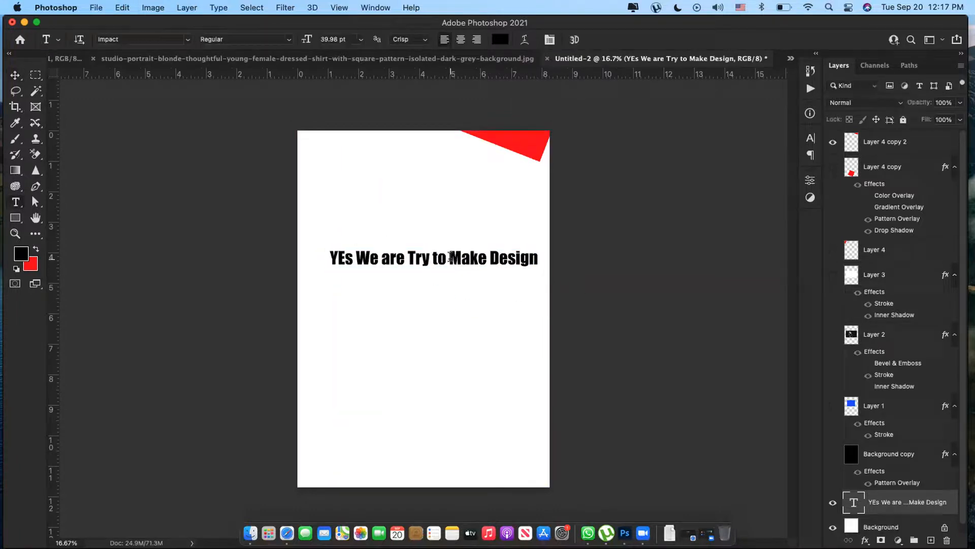
left_click(449, 257)
key("Return")
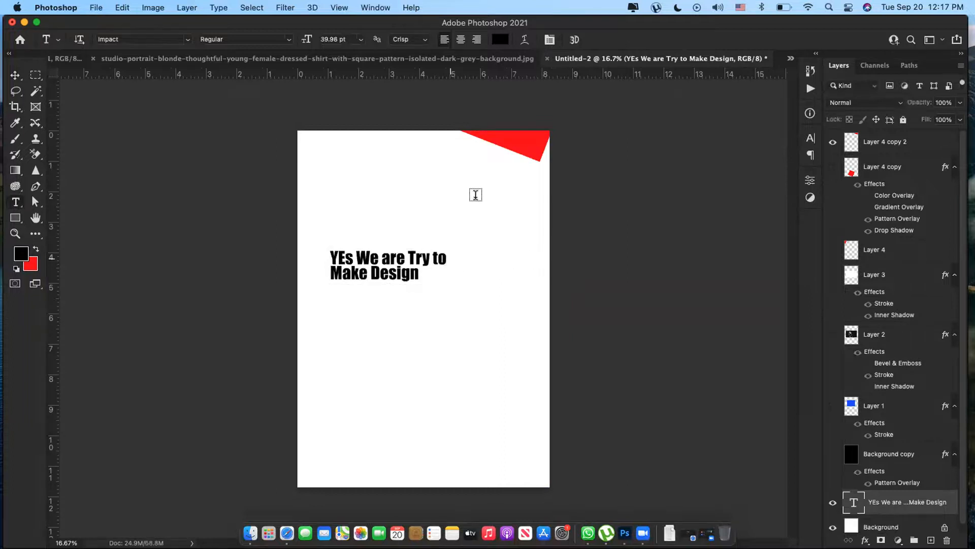
key("super+shift+c")
left_click_drag(405, 253, 464, 194)
Change "We" to lowercase "we" and scale the two-line text up to about 72.68 pt.
left_click(389, 198)
key("BackSpace")
type("w")
key("super+t")
left_click_drag(467, 231, 507, 254)
key("Return")
Set the color of the two-line text to red (ff0000).
key("z")
left_click_drag(488, 222, 489, 224)
key("v")
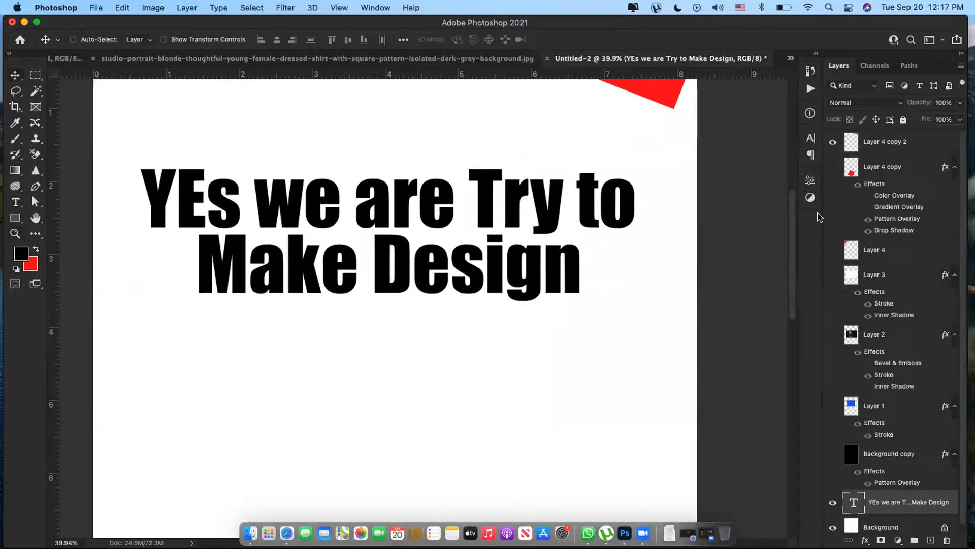
scroll(910, 437, "down", 1)
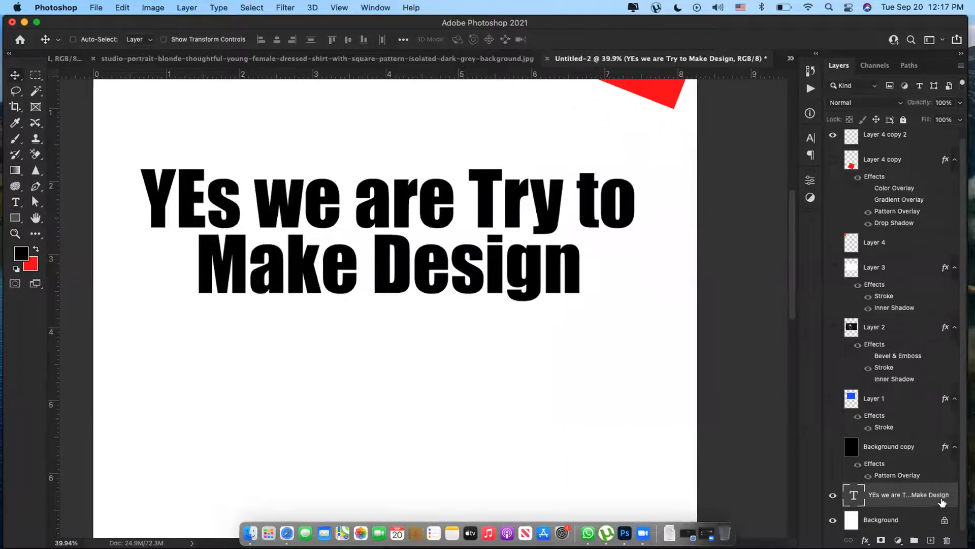
left_click(810, 138)
left_click(782, 208)
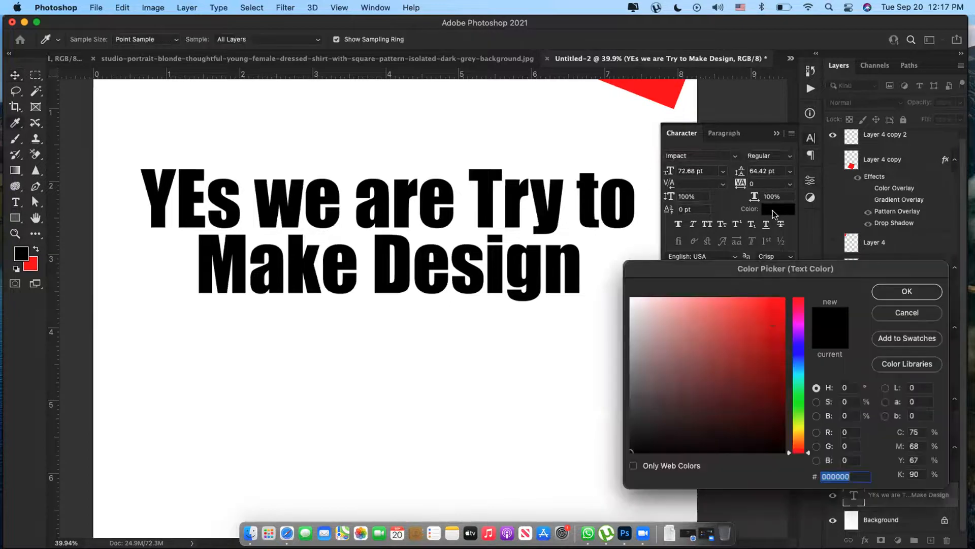
left_click(785, 297)
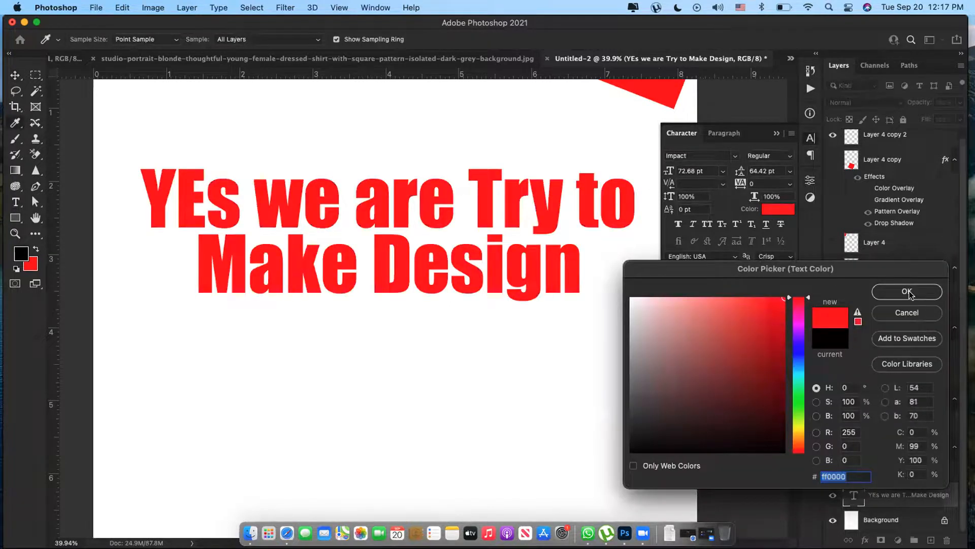
left_click(907, 292)
double_click(944, 494)
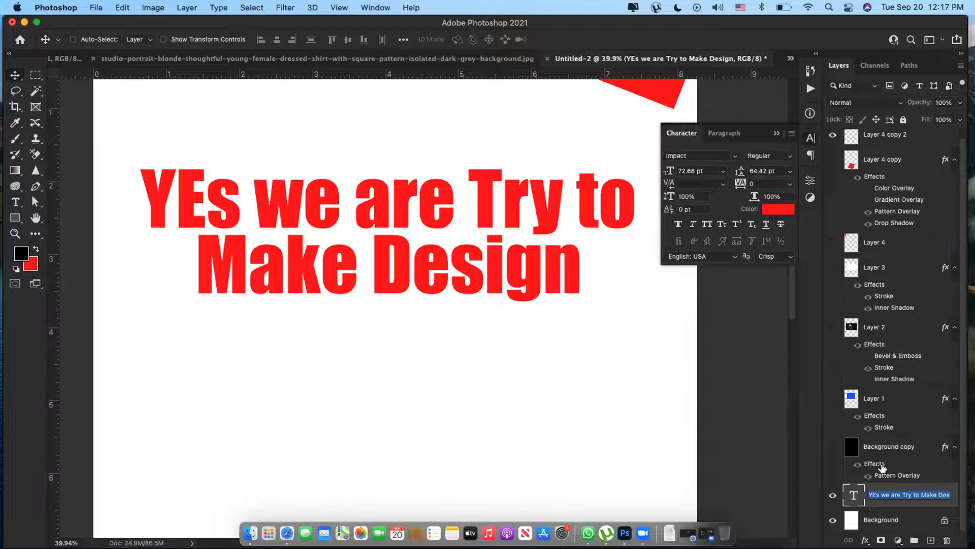
left_click(883, 512)
double_click(853, 502)
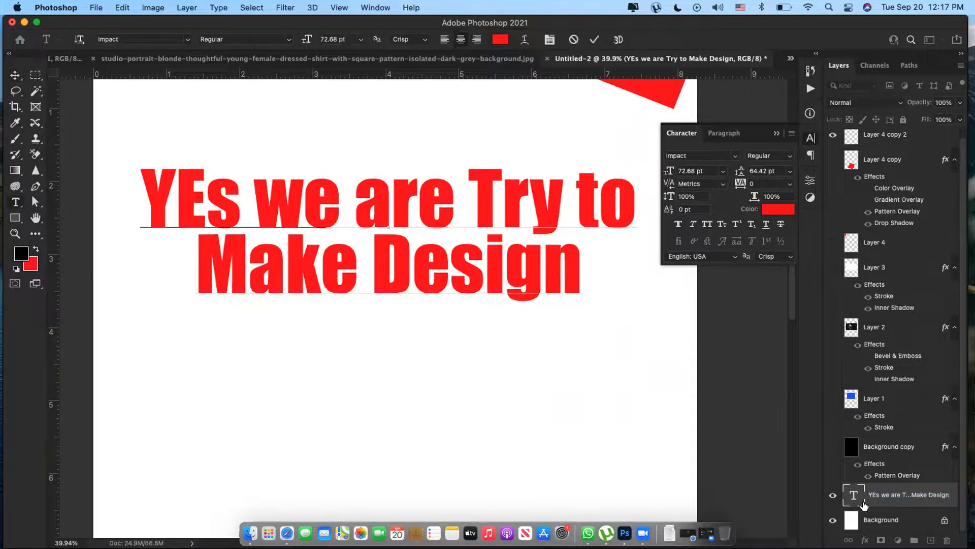
left_click(887, 503)
Add a Bevel & Emboss to the red text using a Chisel Hard Inner Bevel with 105% depth.
right_click(934, 499)
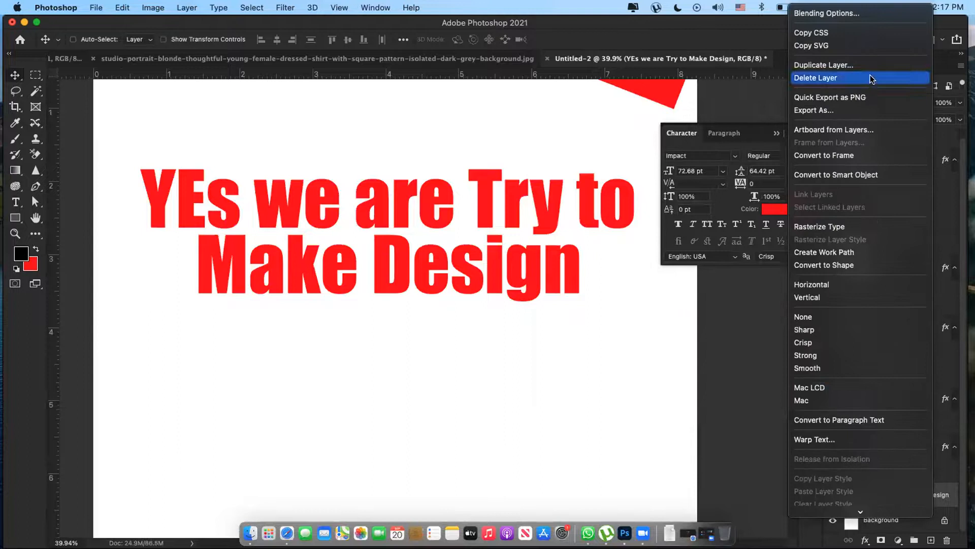
left_click(848, 11)
left_click_drag(625, 152, 815, 148)
left_click(578, 195)
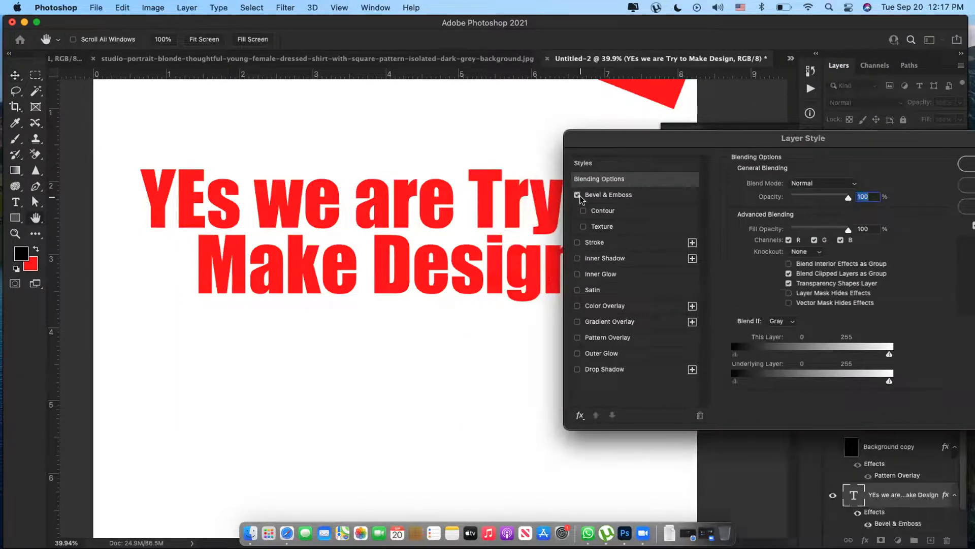
left_click(597, 196)
left_click_drag(788, 214, 791, 237)
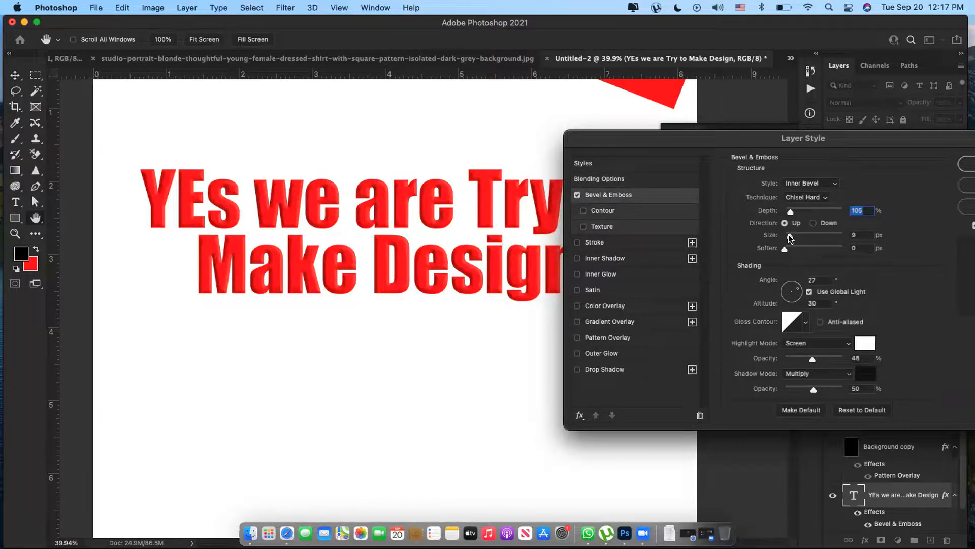
Add a thin white Stroke and a black (000000) Drop Shadow to the red text.
left_click(593, 243)
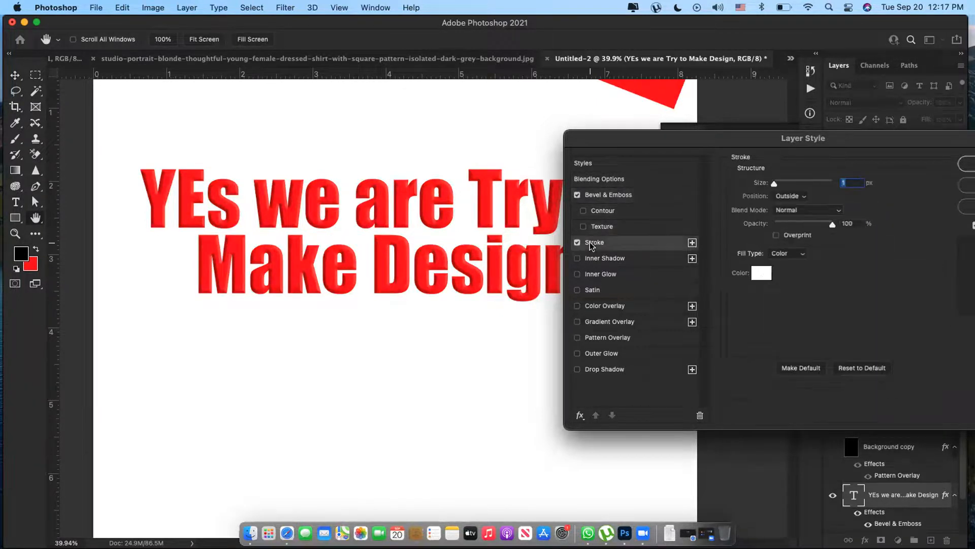
left_click_drag(774, 184, 777, 184)
left_click(604, 369)
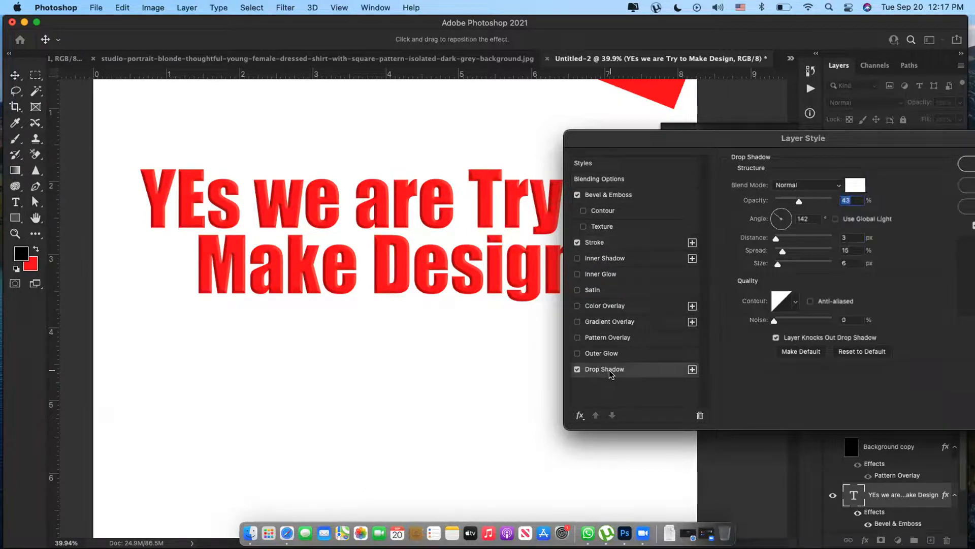
left_click(857, 186)
left_click_drag(660, 437, 529, 462)
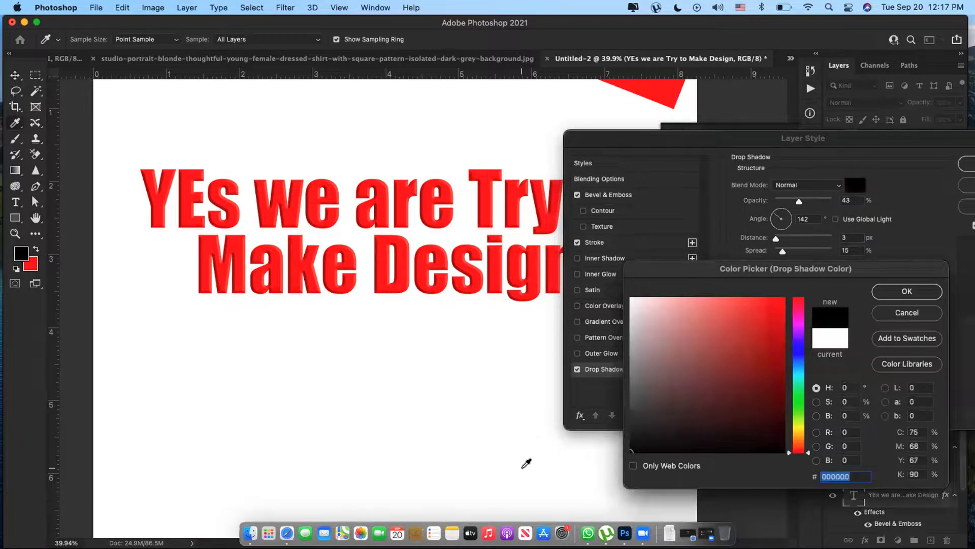
left_click(907, 291)
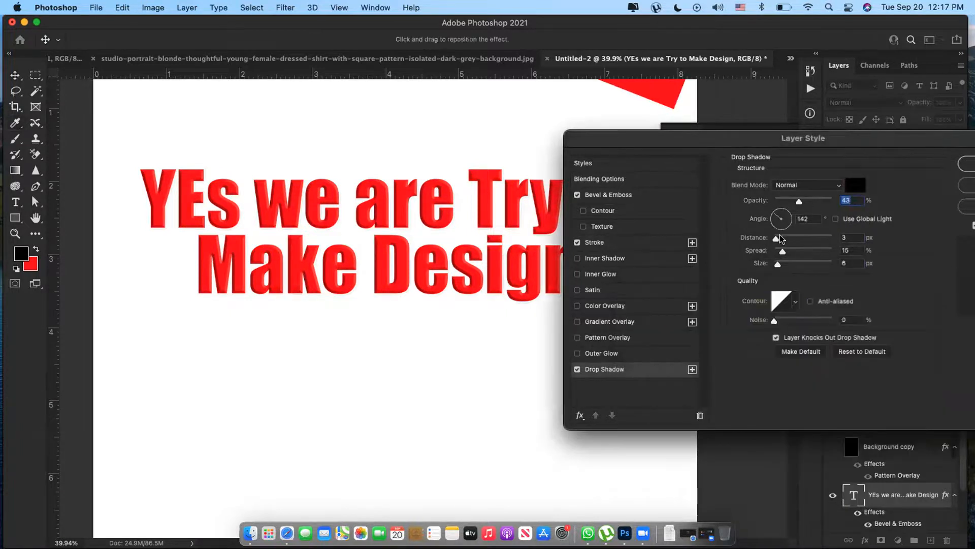
Set the red text's Drop Shadow distance to 20 px and apply the layer style.
left_click_drag(780, 241, 788, 241)
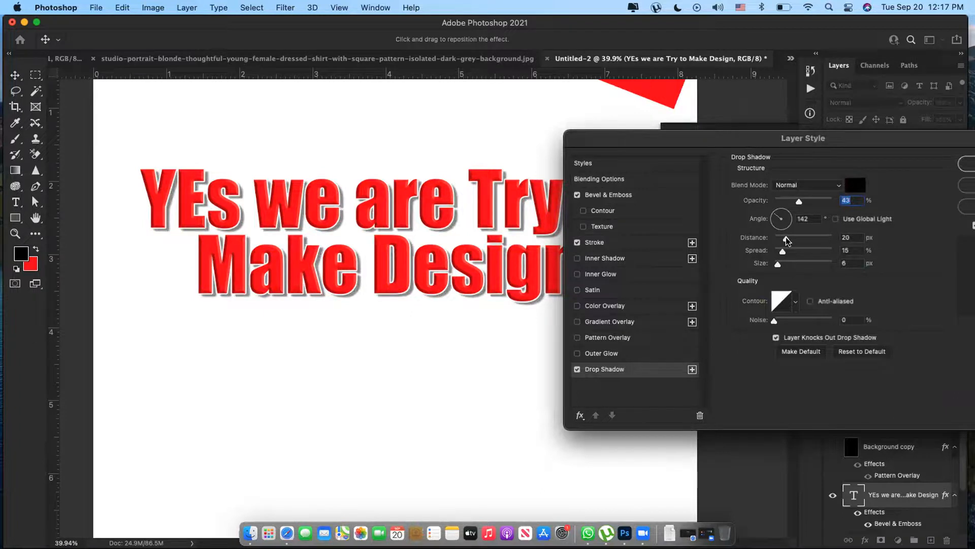
left_click_drag(723, 142, 510, 296)
left_click(808, 327)
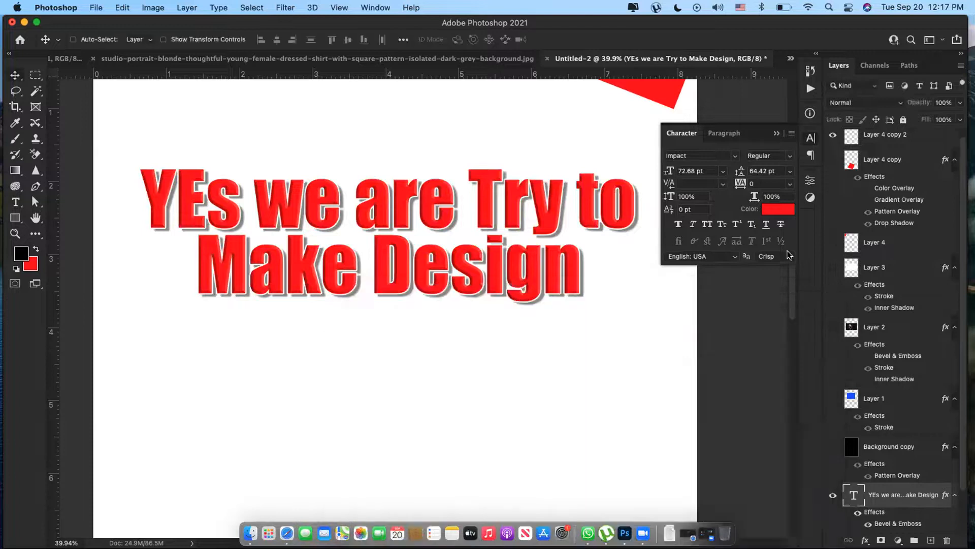
left_click(15, 233)
left_click(279, 235, "alt")
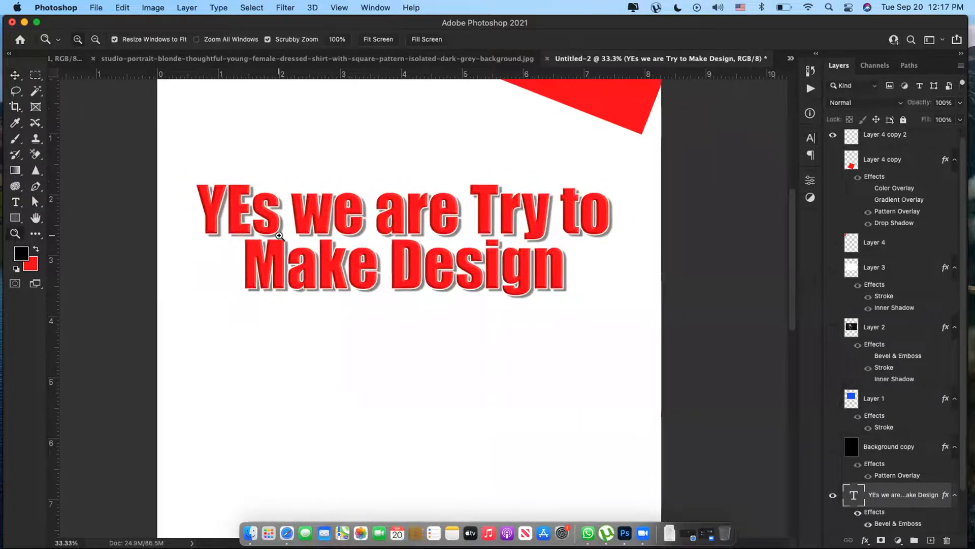
key("v")
scroll(438, 284, "up", 2)
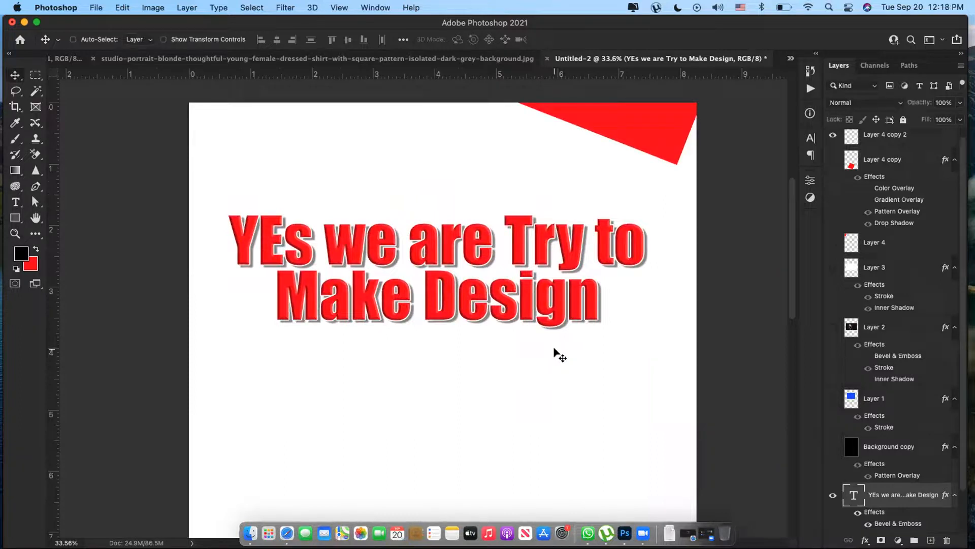
Switch to Finder and open the Agri folder inside Documents, MHN, Campaign.
key("ctrl+Up")
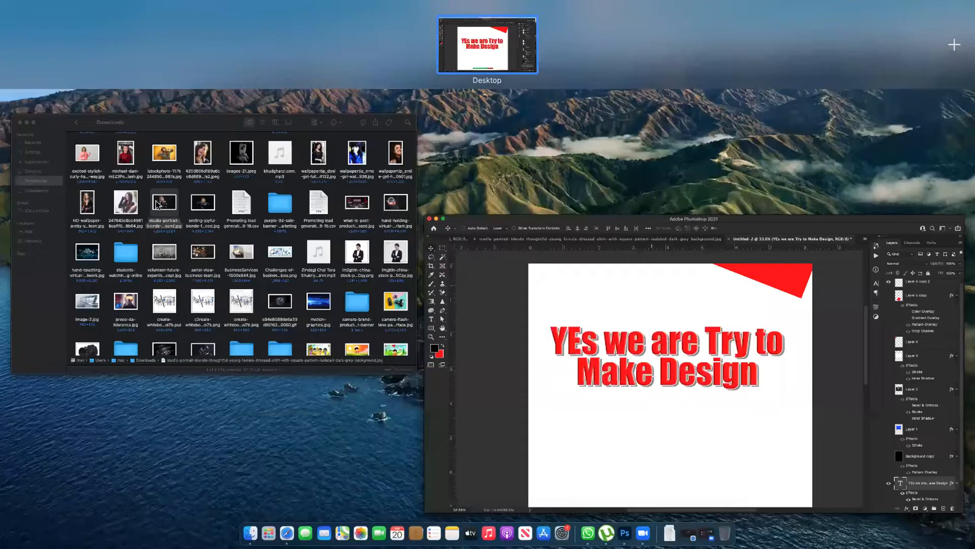
left_click(131, 189)
key("super+shift+o")
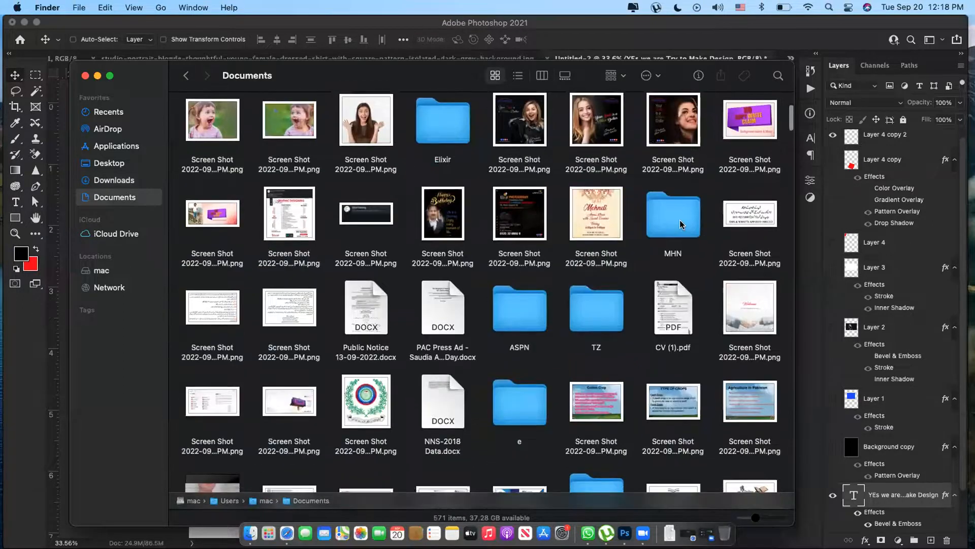
double_click(681, 218)
double_click(273, 133)
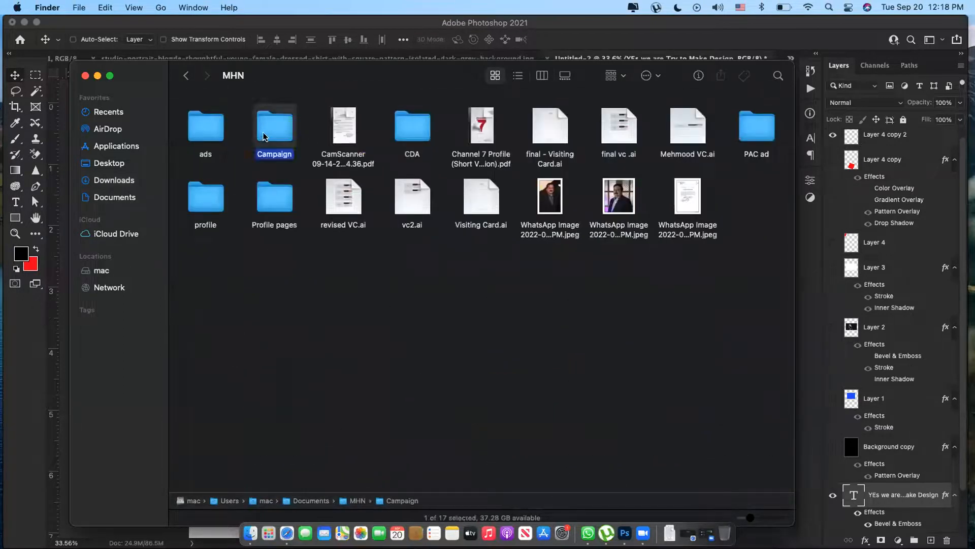
left_click(222, 133)
double_click(222, 133)
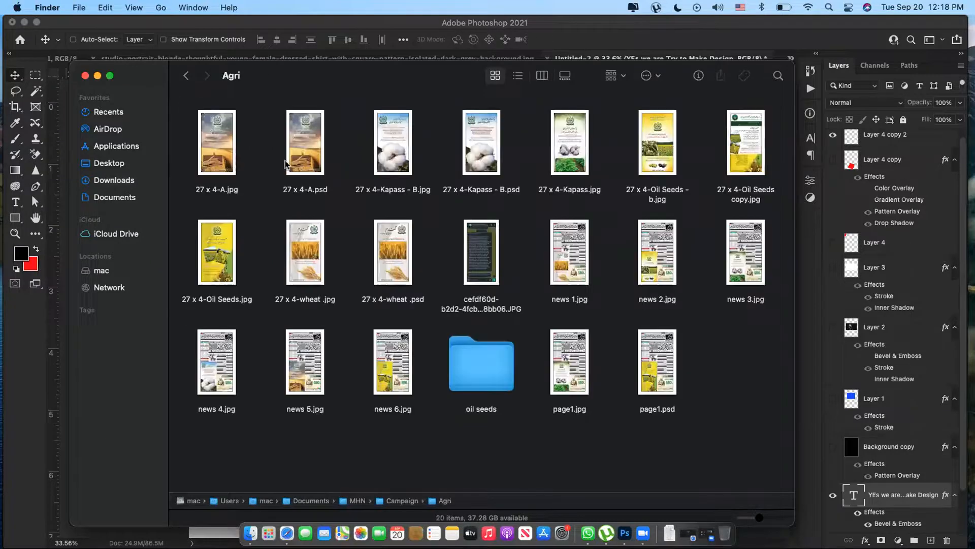
Preview 27 x 4-A.jpg, then open 27 x 4-A.psd in Photoshop.
left_click(222, 153)
key("space")
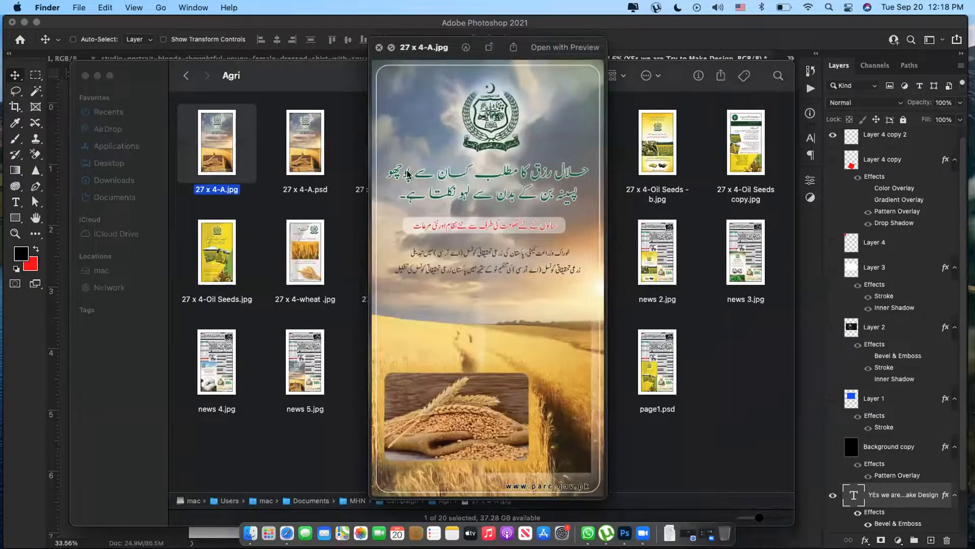
key("space")
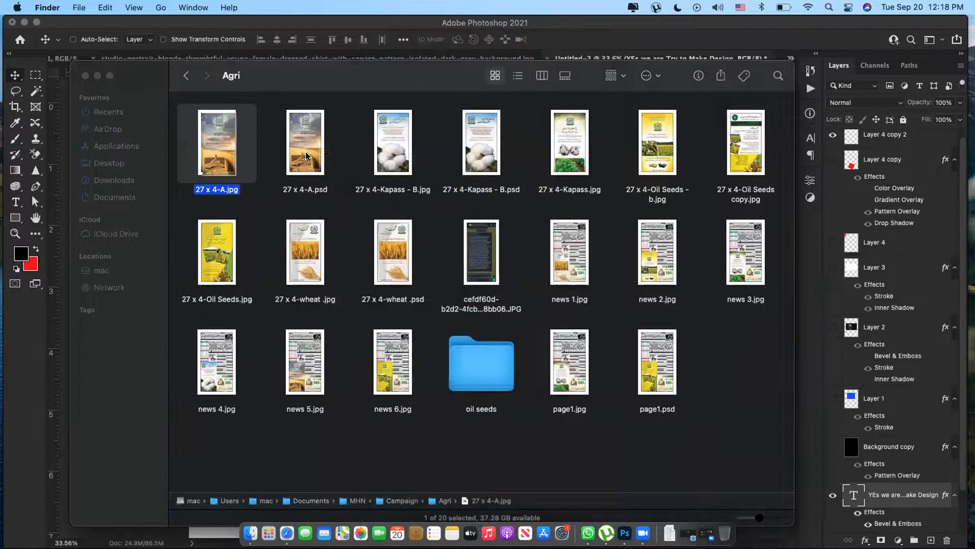
double_click(306, 156)
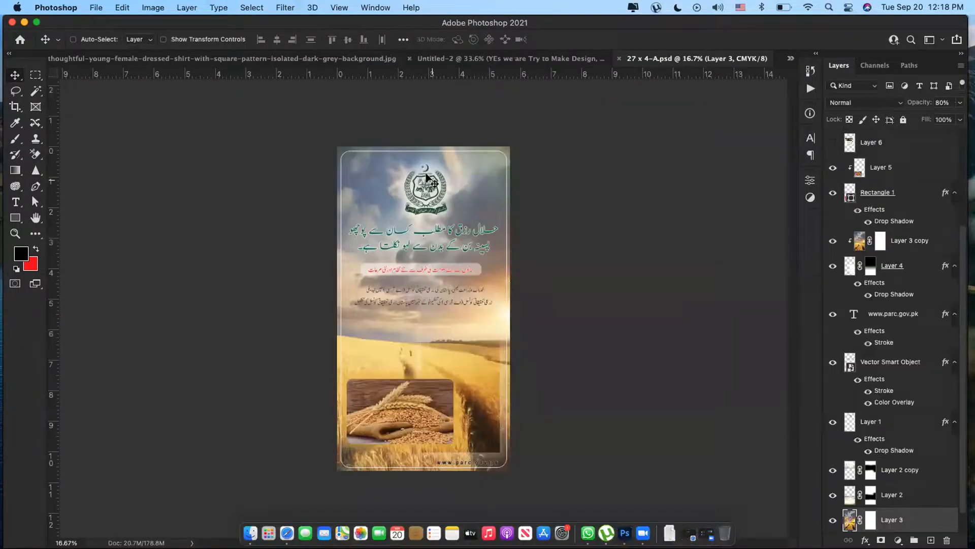
Select the emblem's layer, Layer 1, and compare the emblem with its effects hidden and shown.
key("z")
left_click_drag(422, 174, 454, 197)
left_click(455, 240, "super")
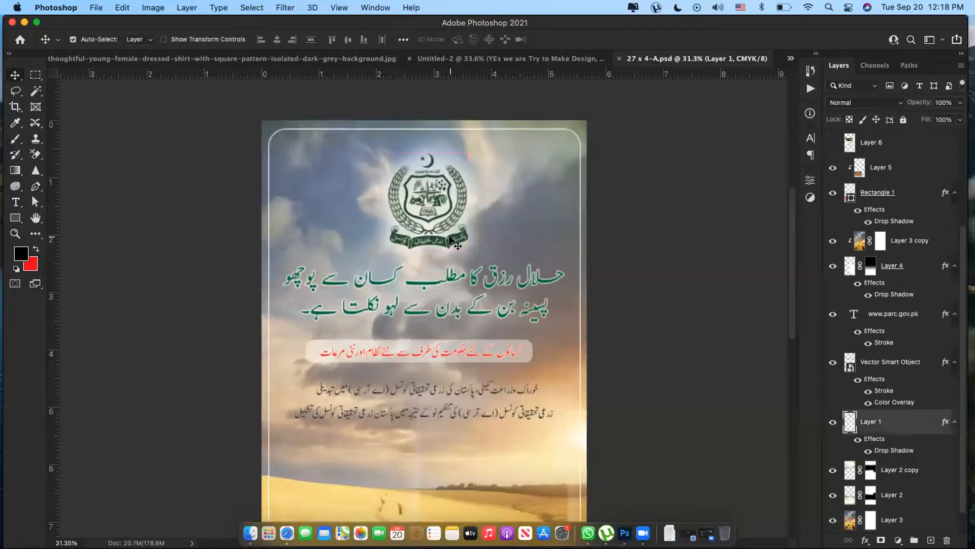
left_click(858, 439)
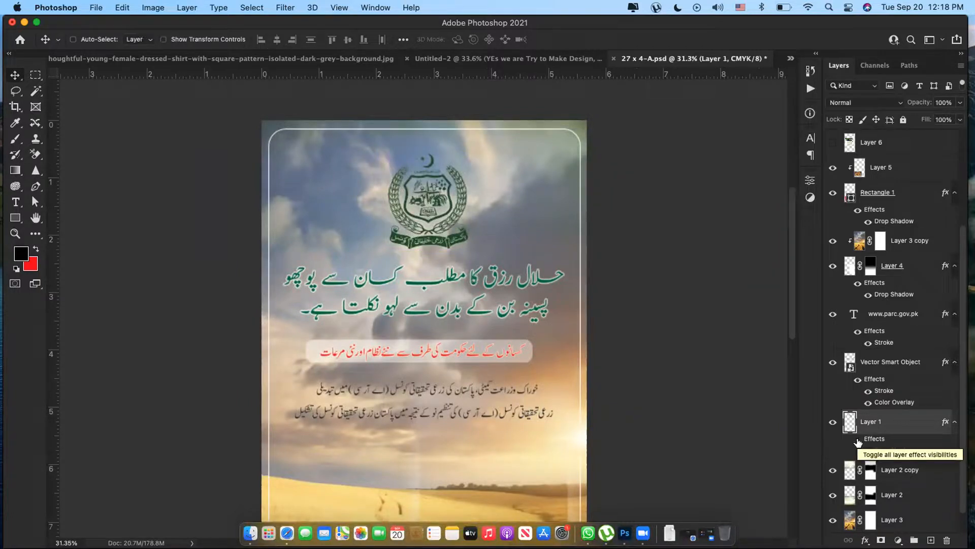
left_click(858, 440)
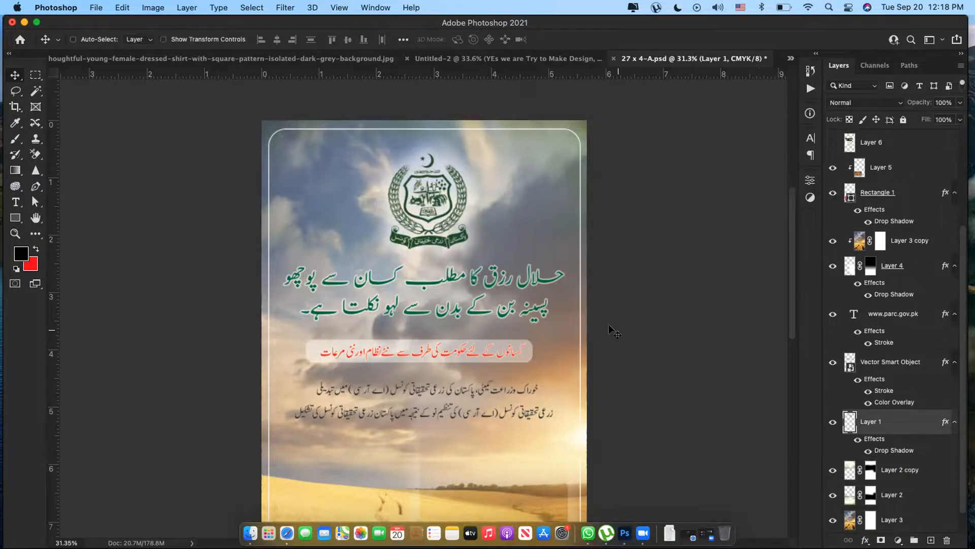
Select the green headline's Vector Smart Object layer and compare it with its Stroke and Color Overlay effects hidden and shown.
left_click(554, 285, "super")
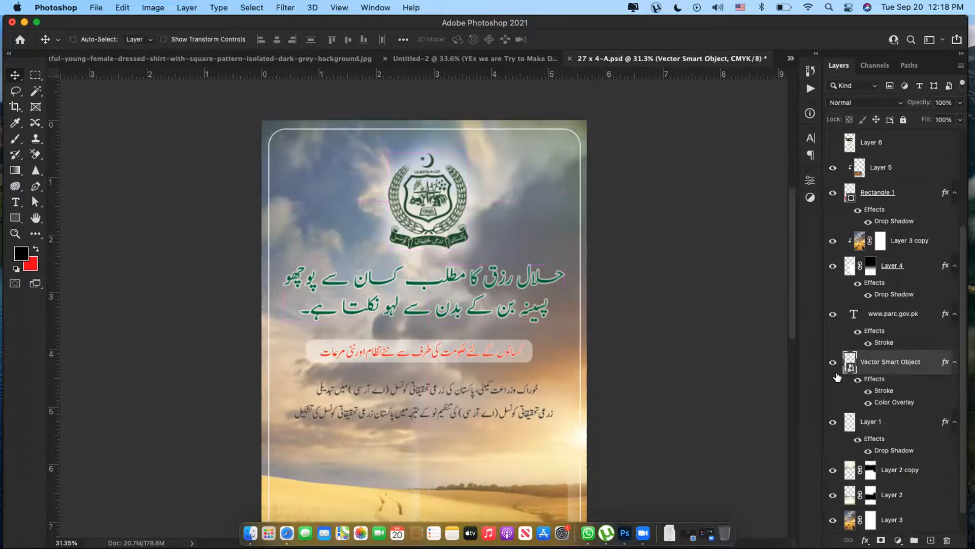
left_click(858, 385)
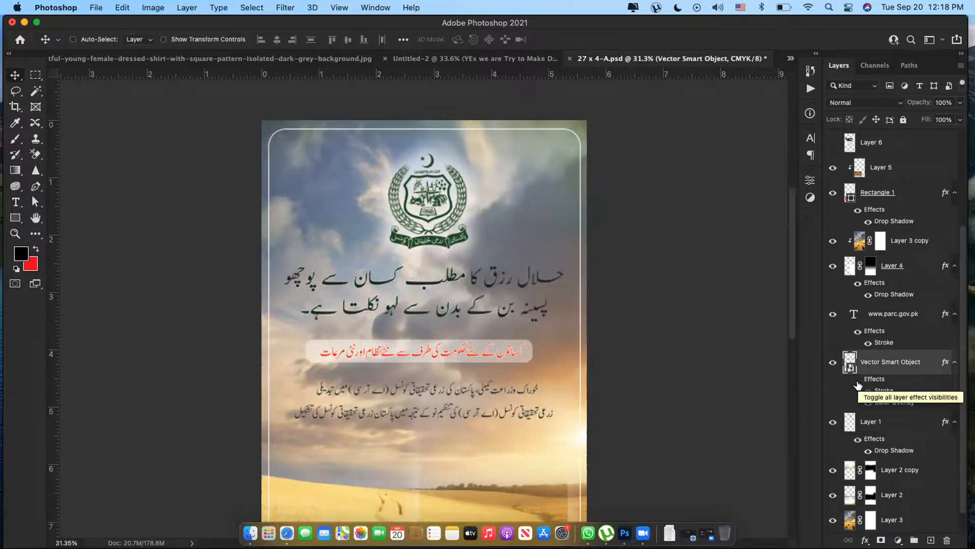
left_click(858, 385)
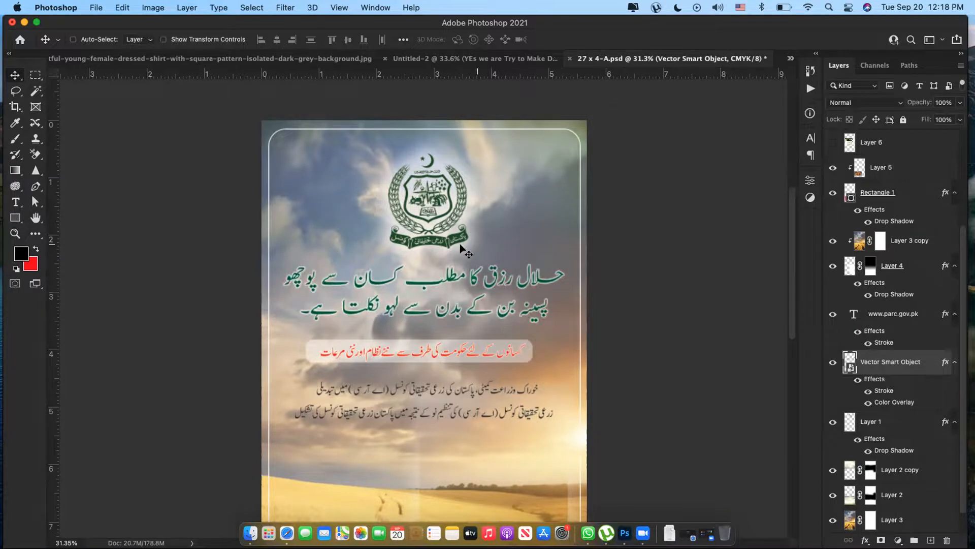
Select Layer 3 copy in the wheat field area and briefly hide and restore Layer 4 and Layer 3 copy to compare them.
scroll(484, 211, "down", 5)
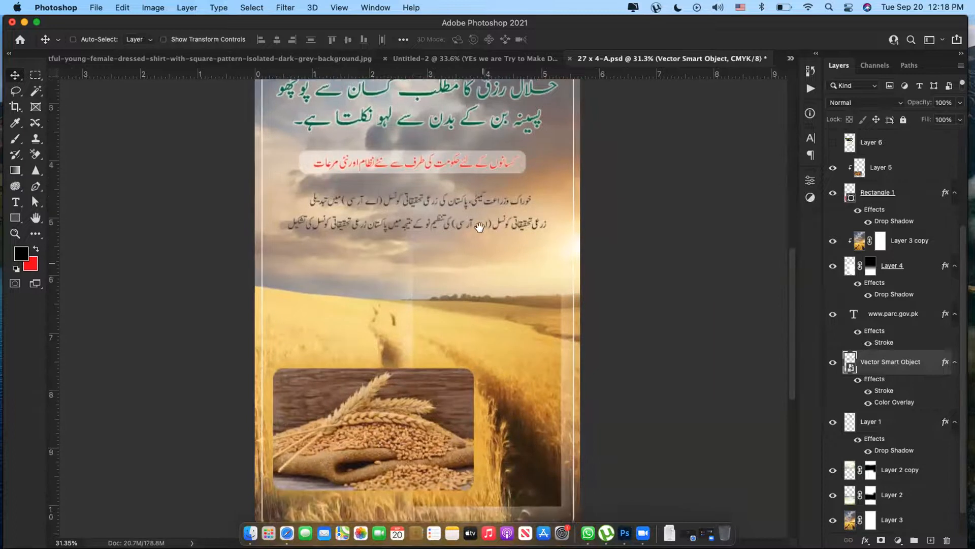
left_click(504, 260, "super")
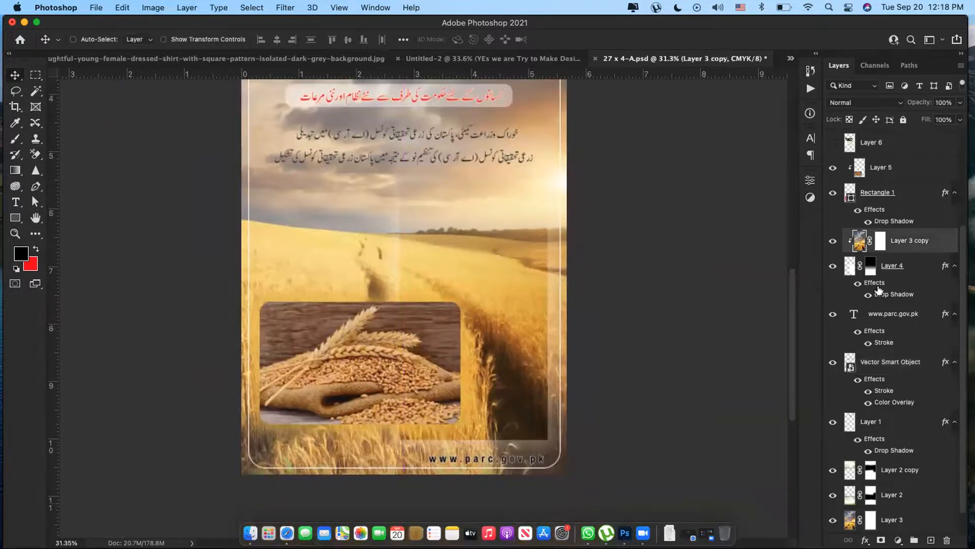
left_click(833, 266)
left_click(833, 267)
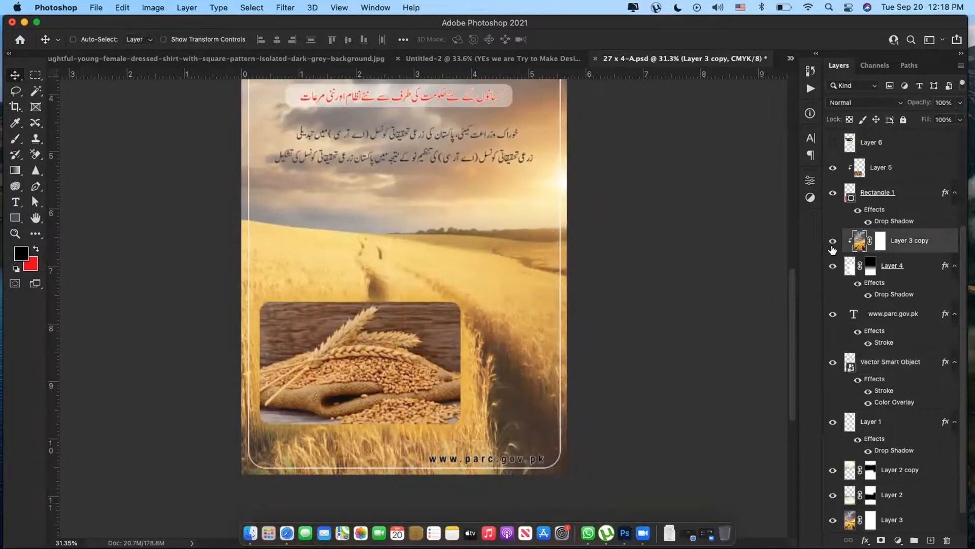
left_click(833, 242)
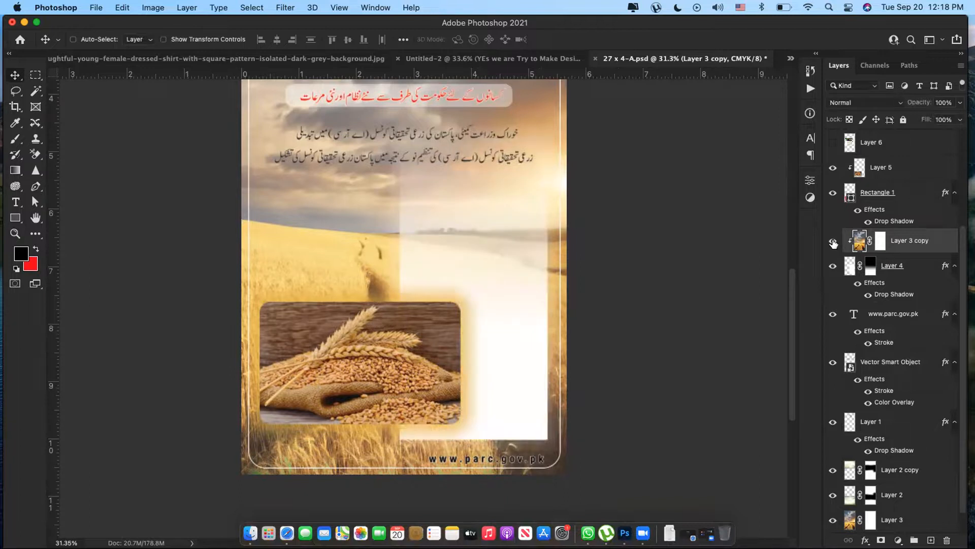
left_click(833, 242)
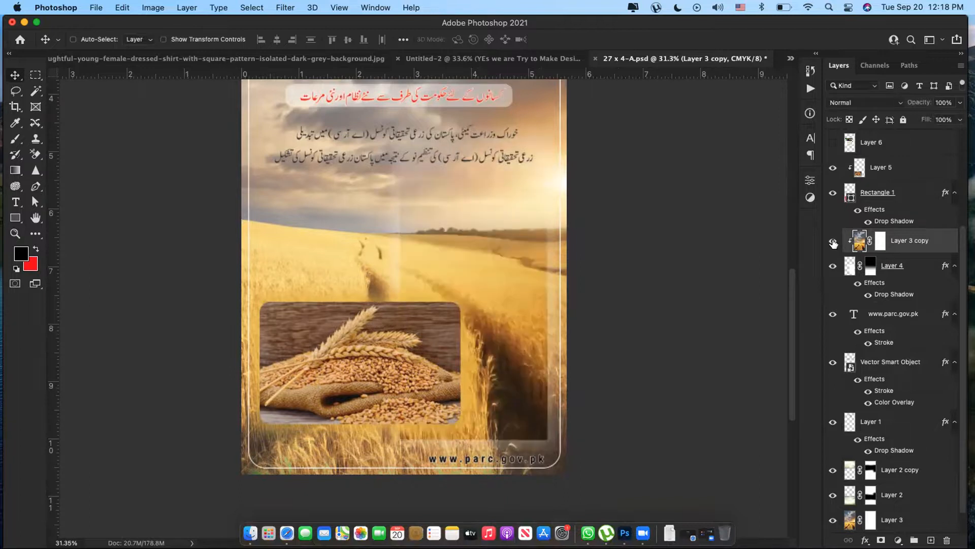
Compare the wheat field panel on Layer 4 with its Drop Shadow hidden and shown.
left_click(869, 294)
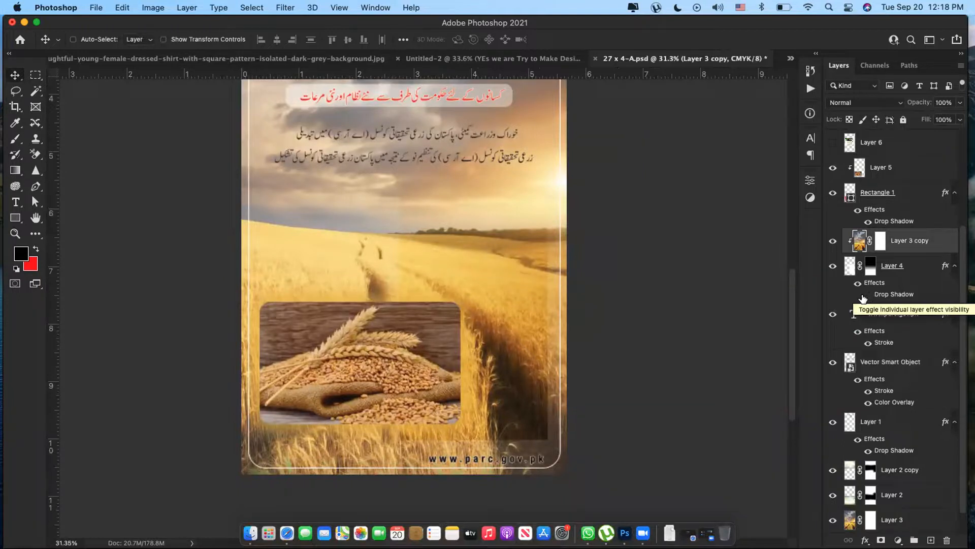
left_click(863, 299)
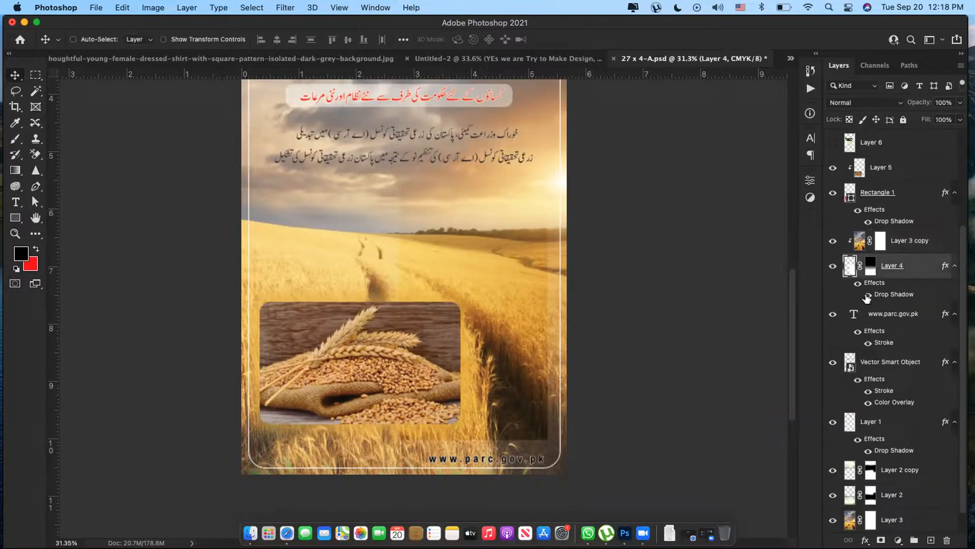
left_click(868, 296)
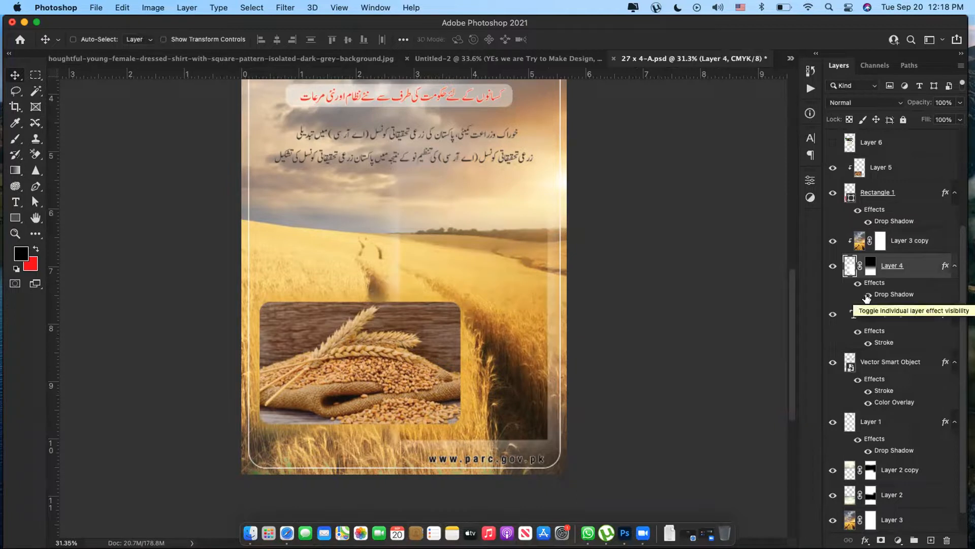
Switch back to Finder's Agri folder and preview 27 x 4-wheat .jpg.
key("ctrl+Up")
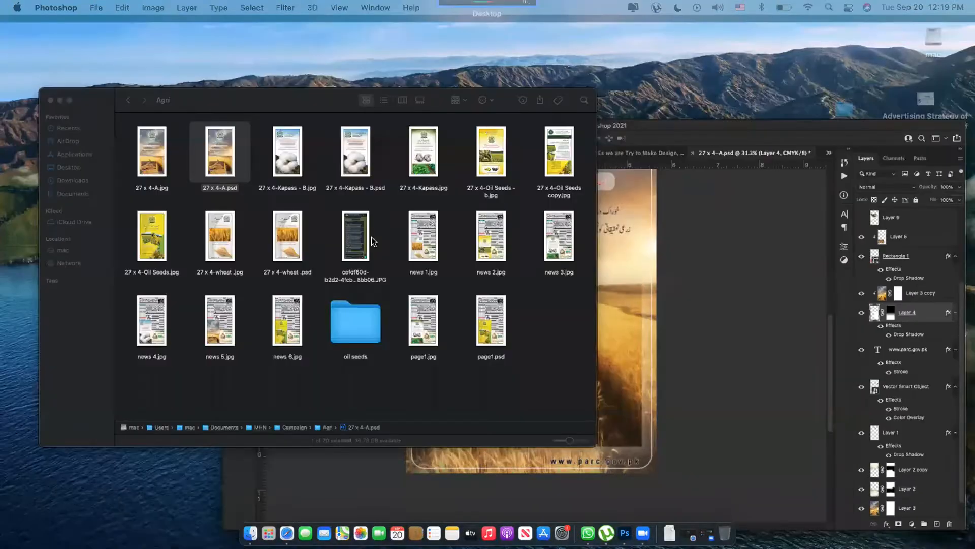
left_click(389, 239)
left_click(307, 249)
key("space")
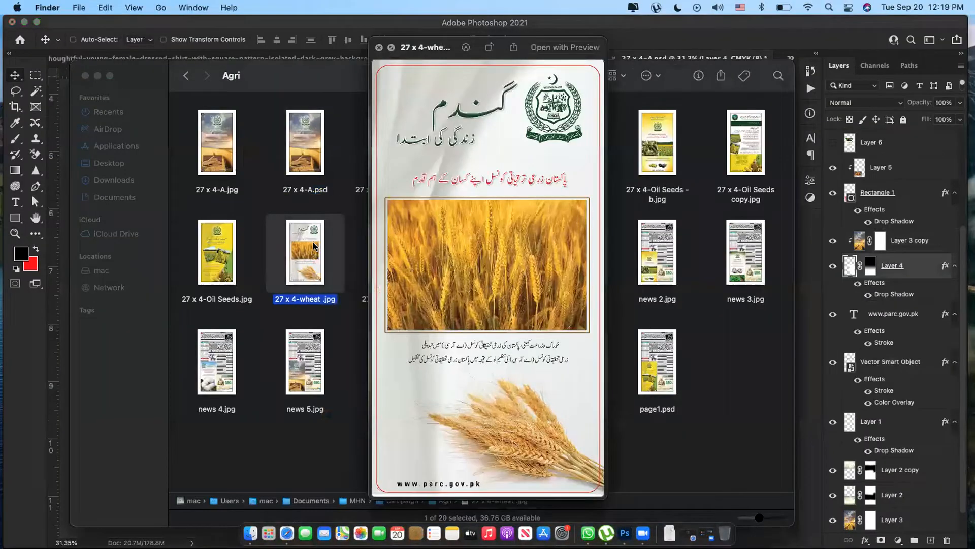
key("space")
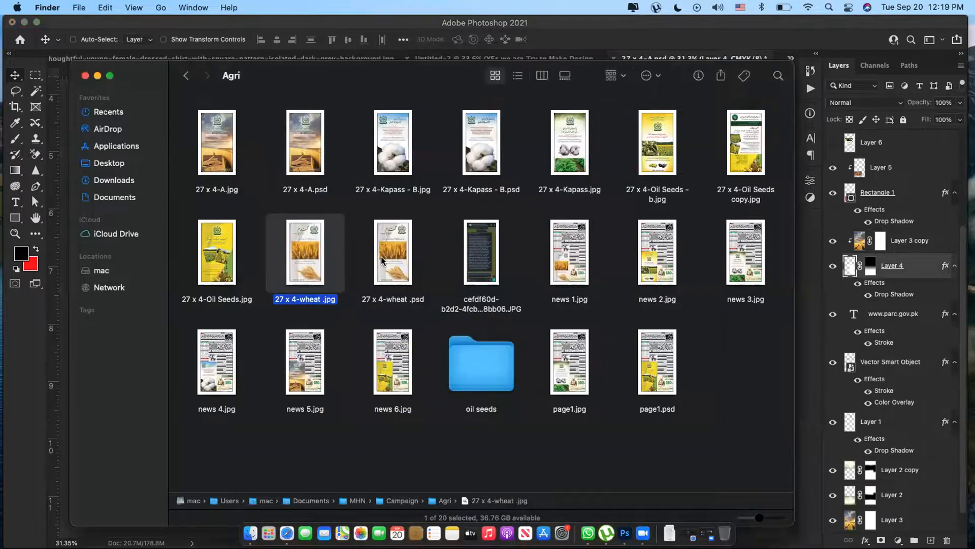
Open the oil seeds folder and preview oil.jpg and 27 x 4-Oil Seeds - b.jpg.
left_click(385, 262)
double_click(482, 376)
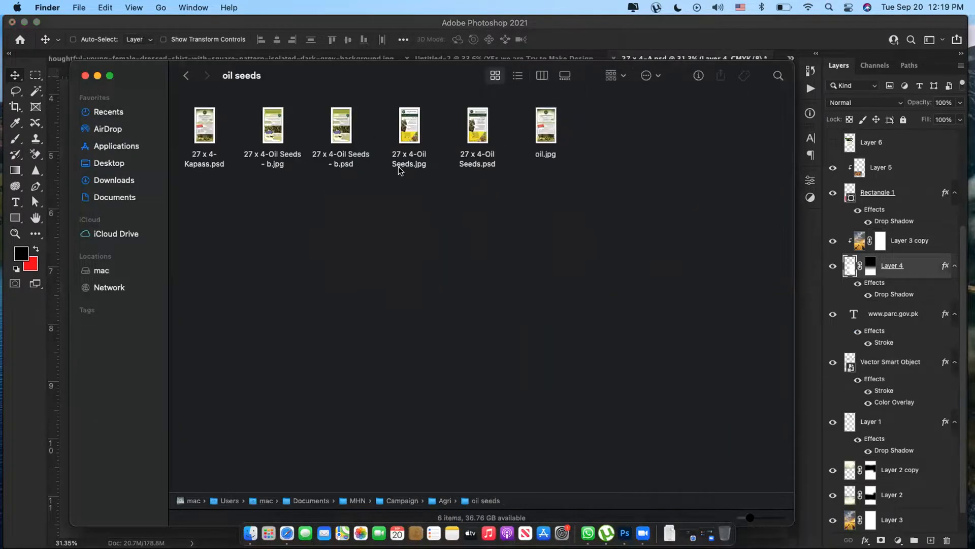
left_click(272, 135)
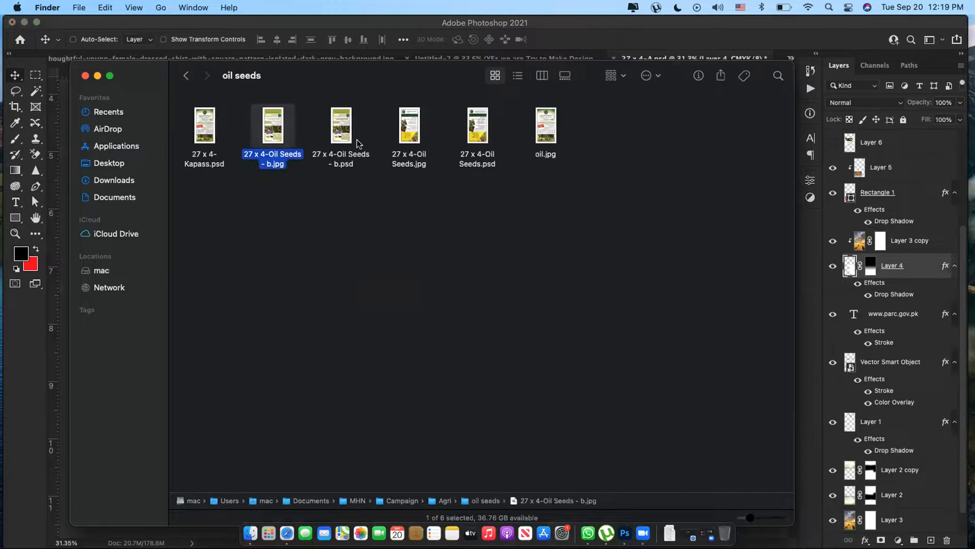
left_click(543, 134)
key("space")
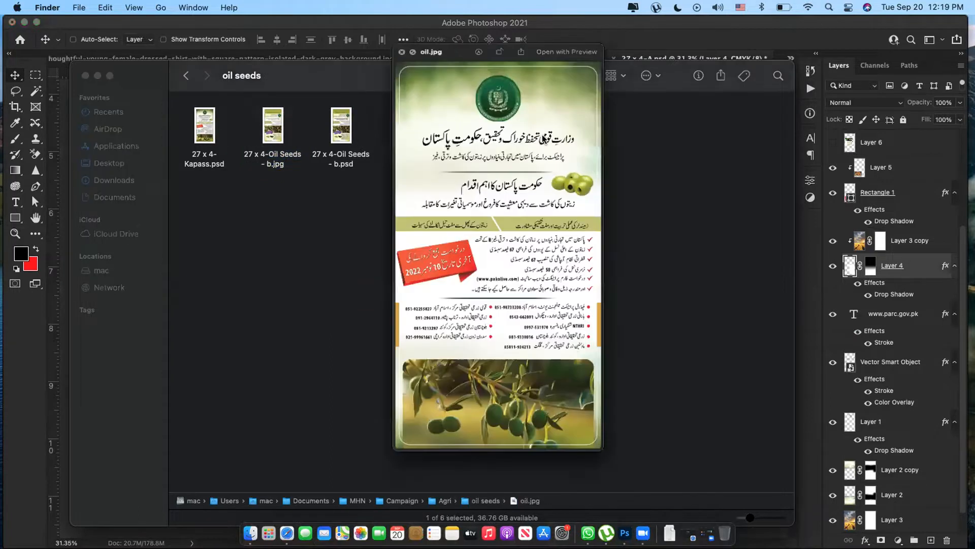
key("space")
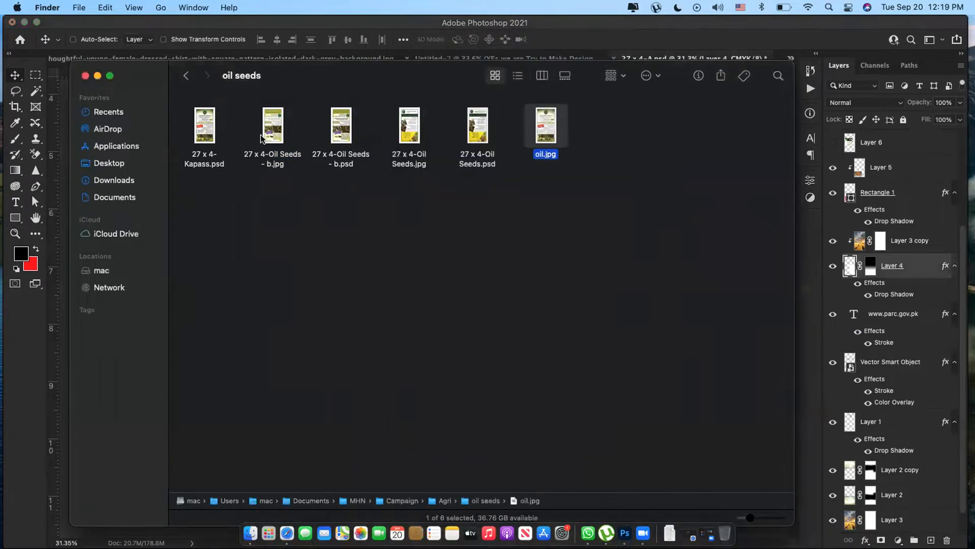
left_click(263, 137)
key("space")
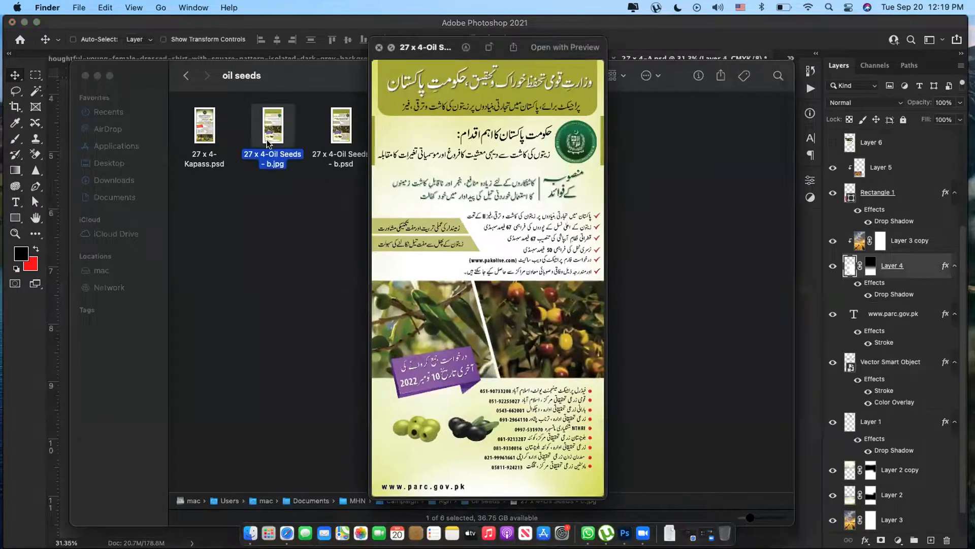
key("space")
Return from the oil seeds folder to the MHN folder.
left_click(188, 76)
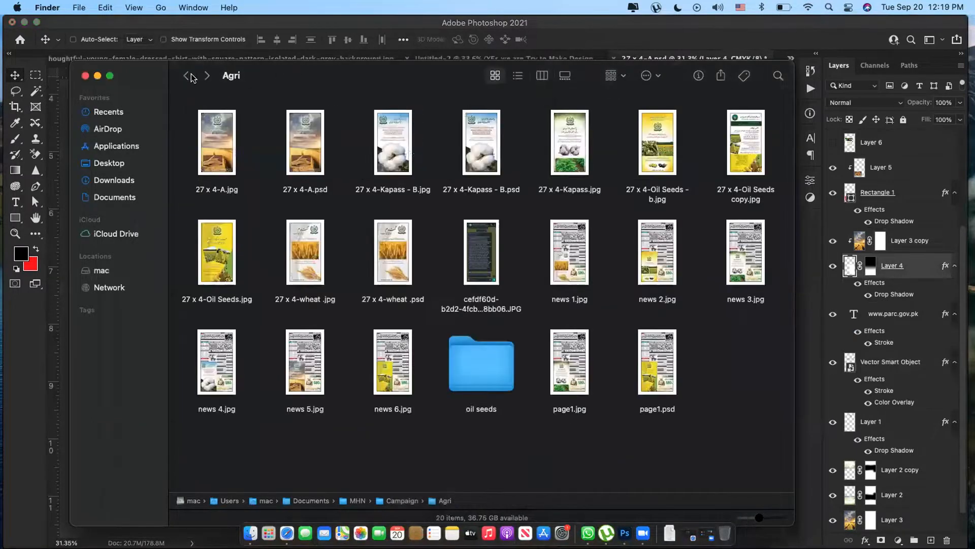
left_click(188, 76)
left_click(188, 76)
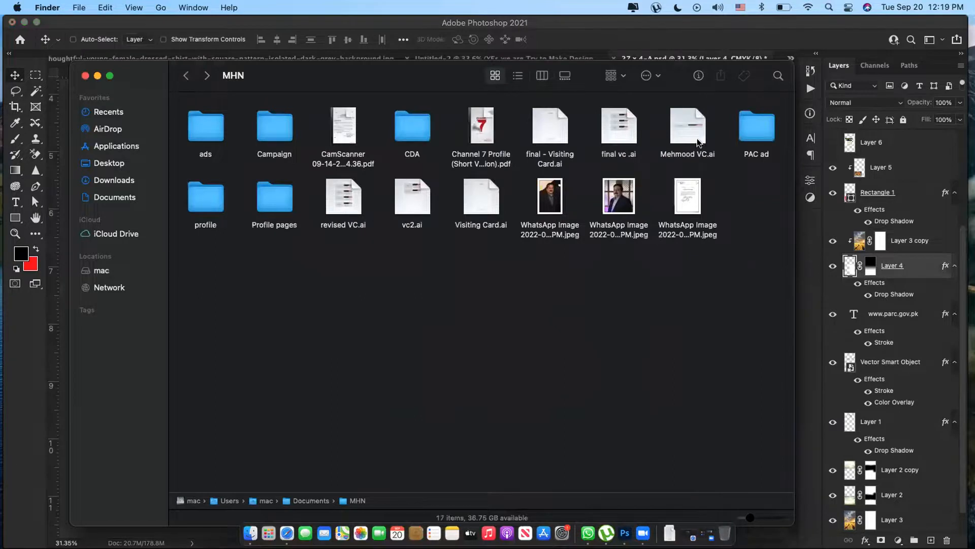
Open the PAC ad folder and preview ad-03.jpg.
double_click(756, 127)
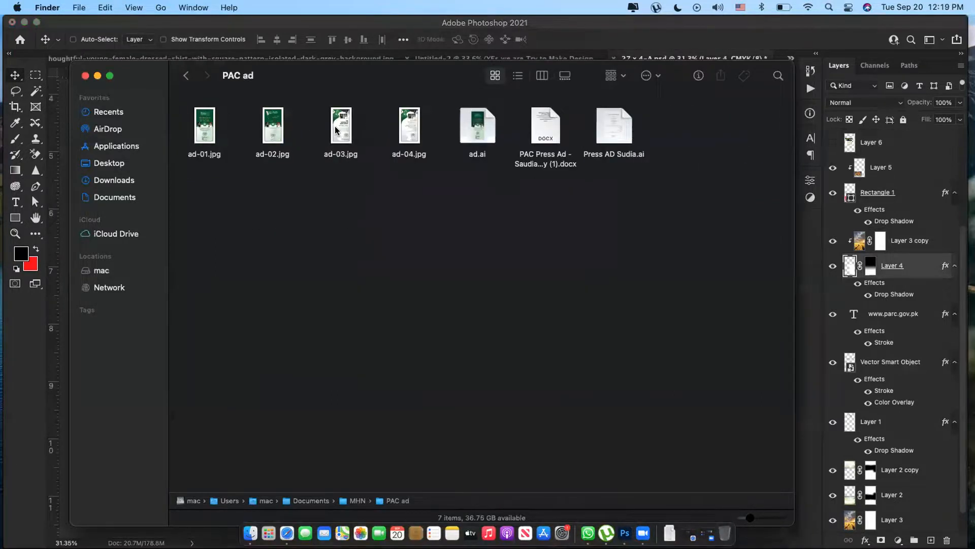
left_click(335, 130)
key("space")
key("space")
Return to Photoshop, view the whole wheat field ad in 27 x 4-A.psd, and switch to the Untitled-2 document.
left_click(629, 36)
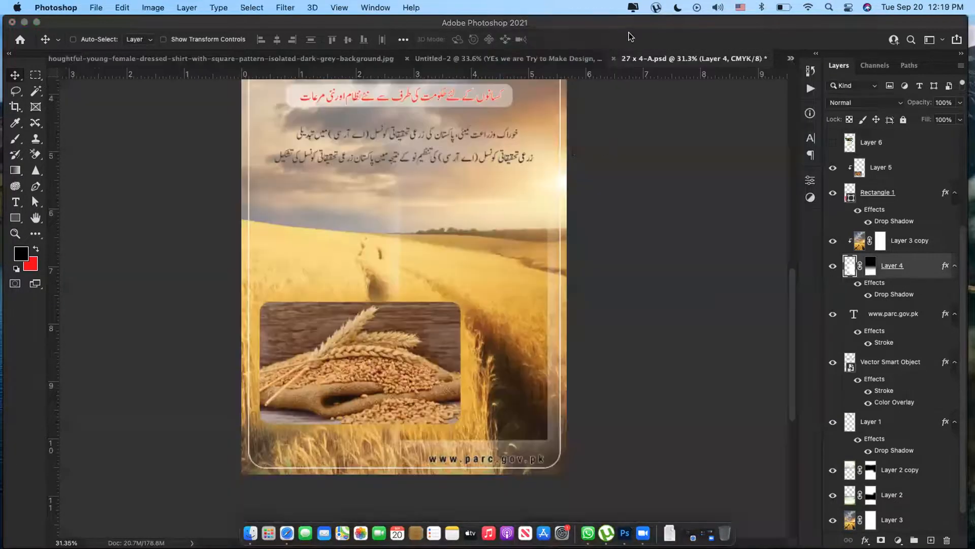
key("z")
right_click(439, 249)
left_click(435, 198)
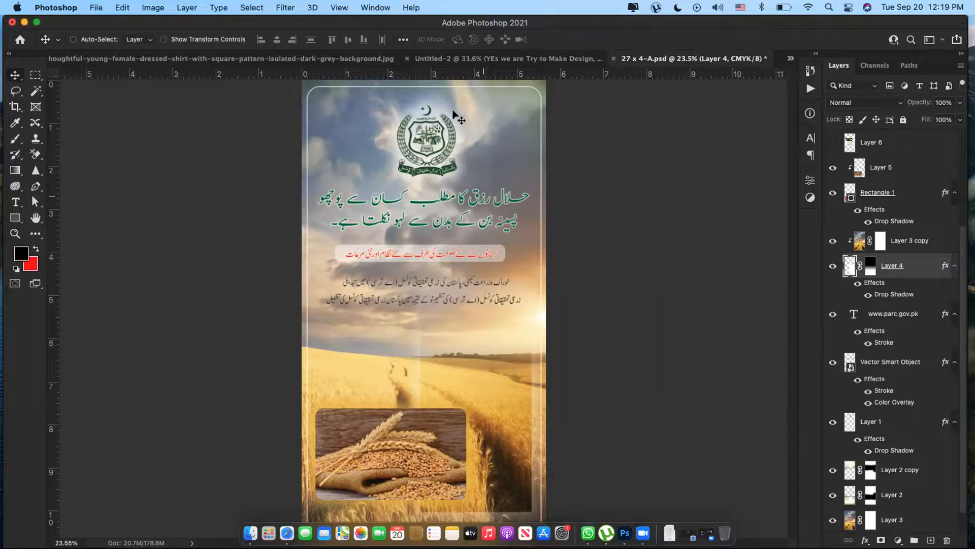
left_click(435, 63)
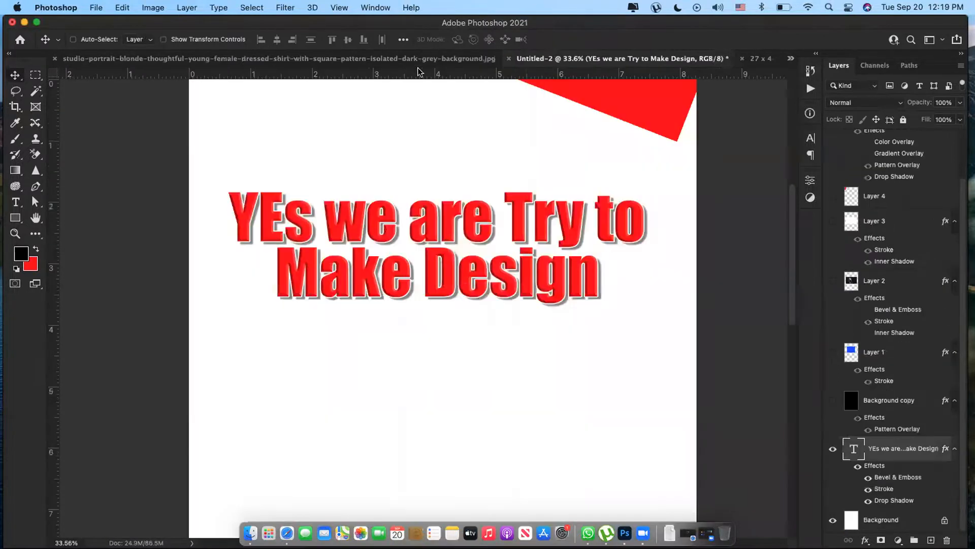
Correct "YEs" to "Yes" in the red heading text.
double_click(501, 283)
type("z")
key("super+z")
scroll(473, 318, "down", 3)
key("z")
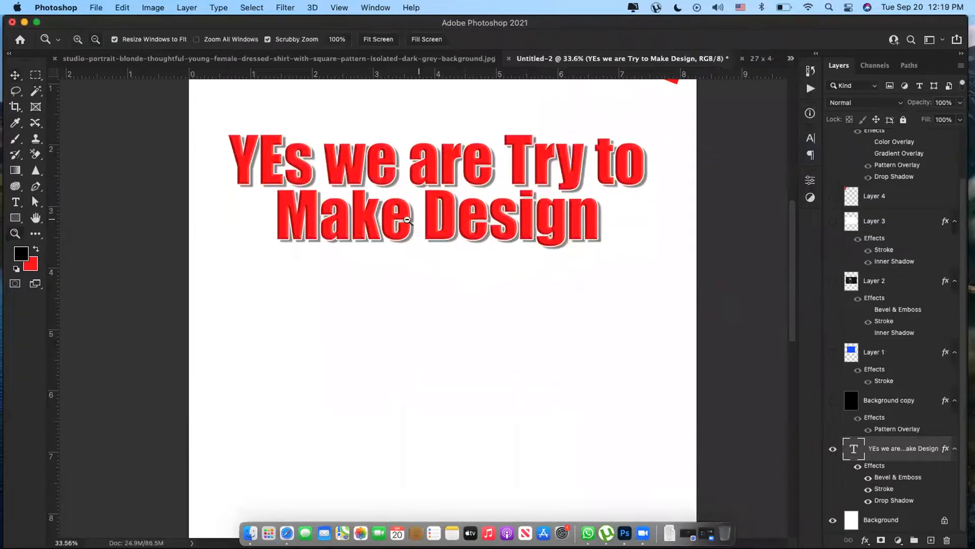
key("t")
left_click(272, 164)
key("Delete")
type("e")
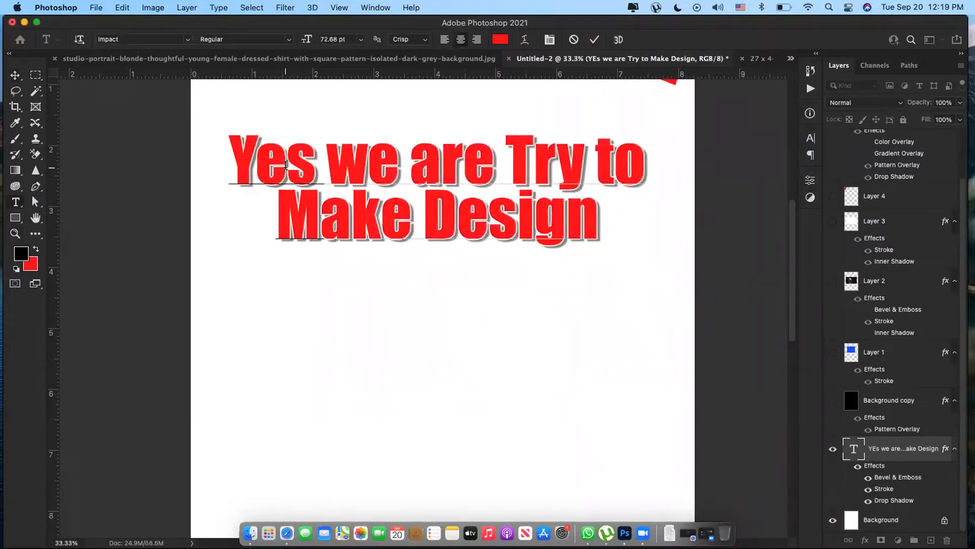
key("Escape")
key("z")
left_click(466, 316, "alt")
key("v")
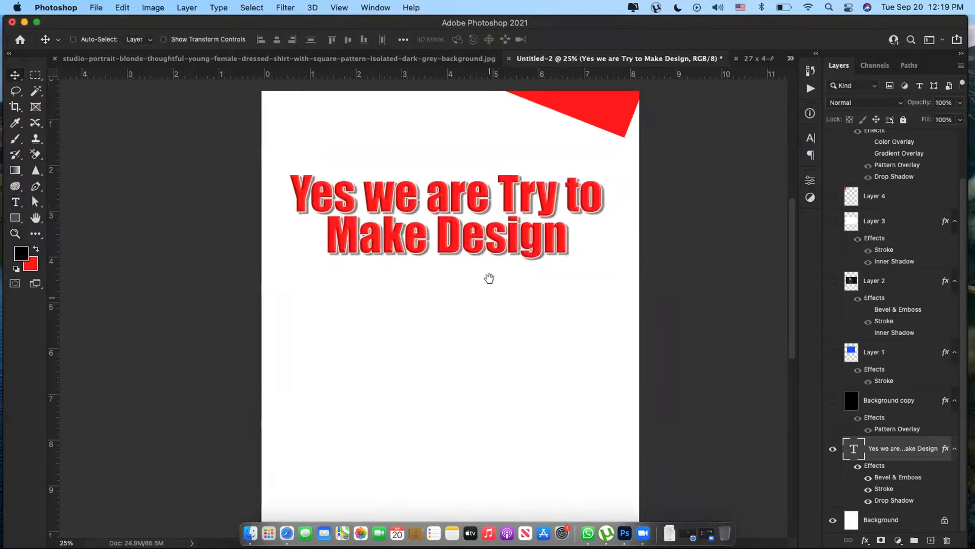
Add the text "and we are ready to make it" below the heading and scale it up to about 38.5 pt.
key("t")
left_click(313, 371)
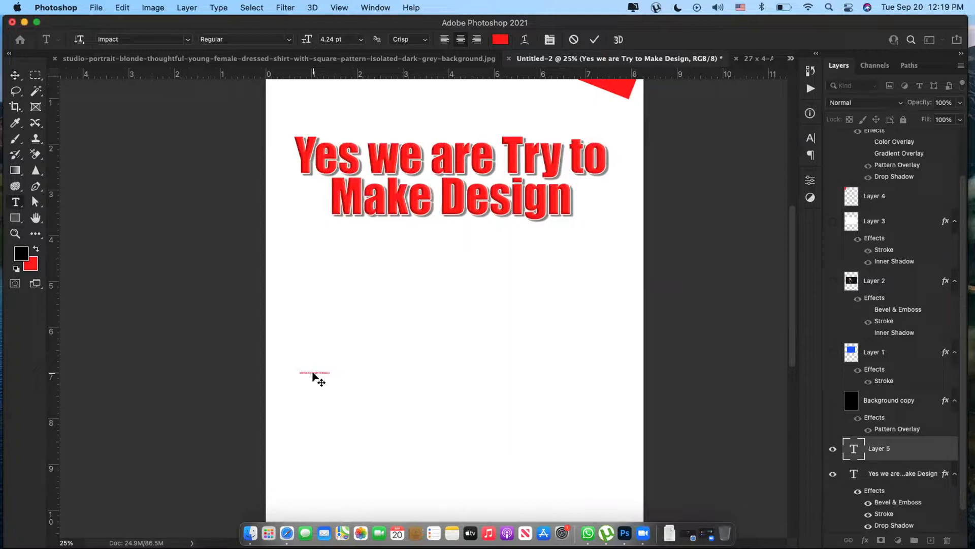
key("Escape")
key("v")
key("super+t")
left_click_drag(331, 374, 592, 452)
key("Return")
left_click_drag(520, 391, 528, 390)
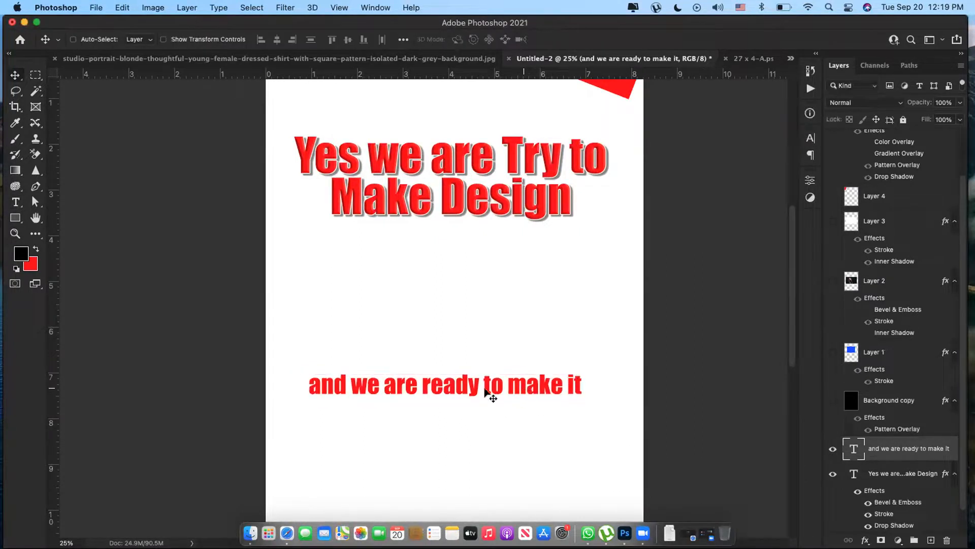
Break the lower text onto two lines after "and we are" and scale it up to about 76.8 pt, matching the heading's width.
key("t")
left_click(417, 379)
key("Return")
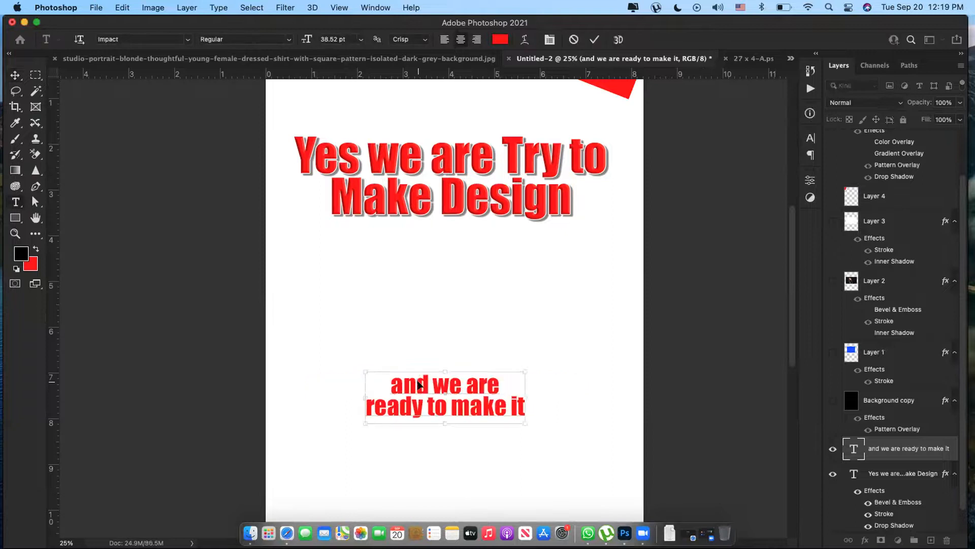
key("super+Return")
key("super+t")
left_click_drag(523, 371, 607, 339)
key("Return")
left_click_drag(544, 383, 559, 365)
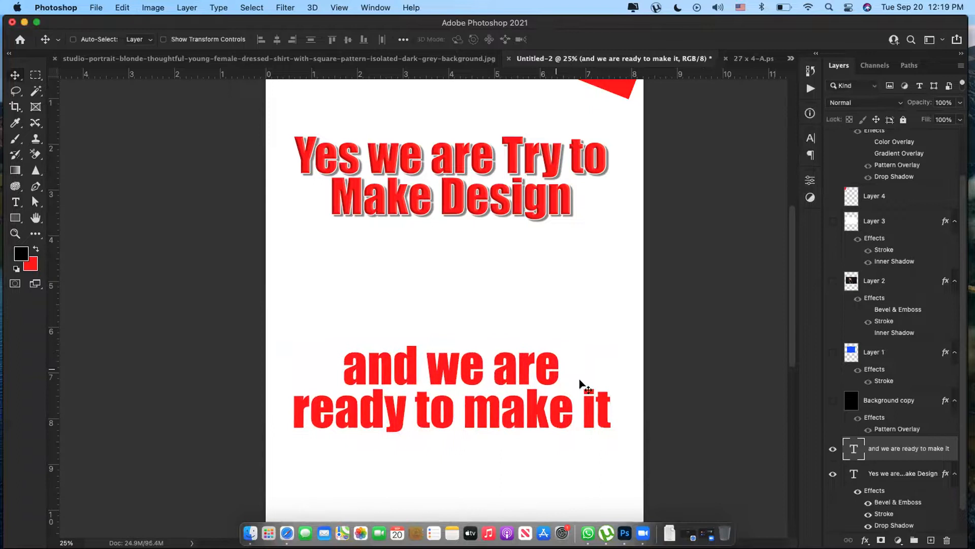
Change the lower text's color to dark green, #538d00.
left_click(811, 138)
left_click(784, 213)
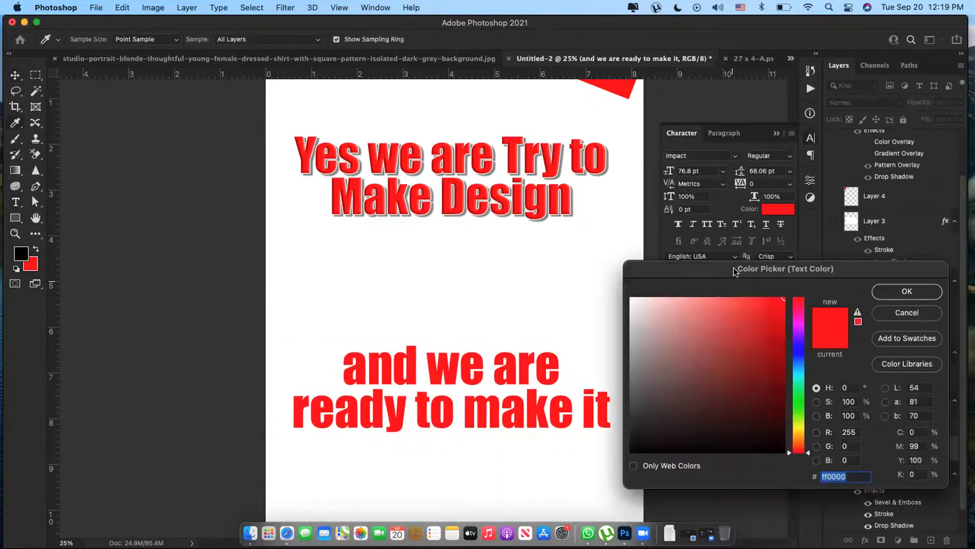
left_click(798, 416)
left_click(784, 389)
left_click(784, 369)
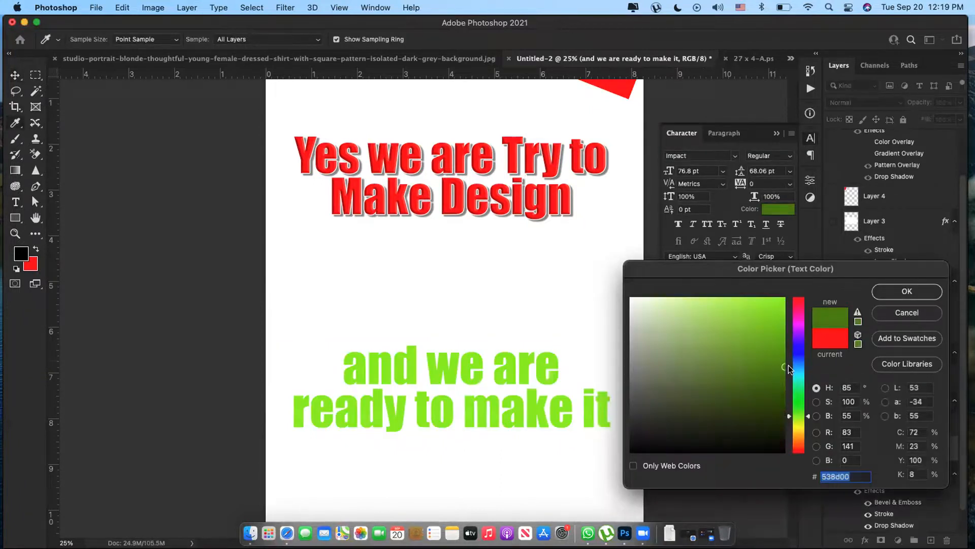
key("Return")
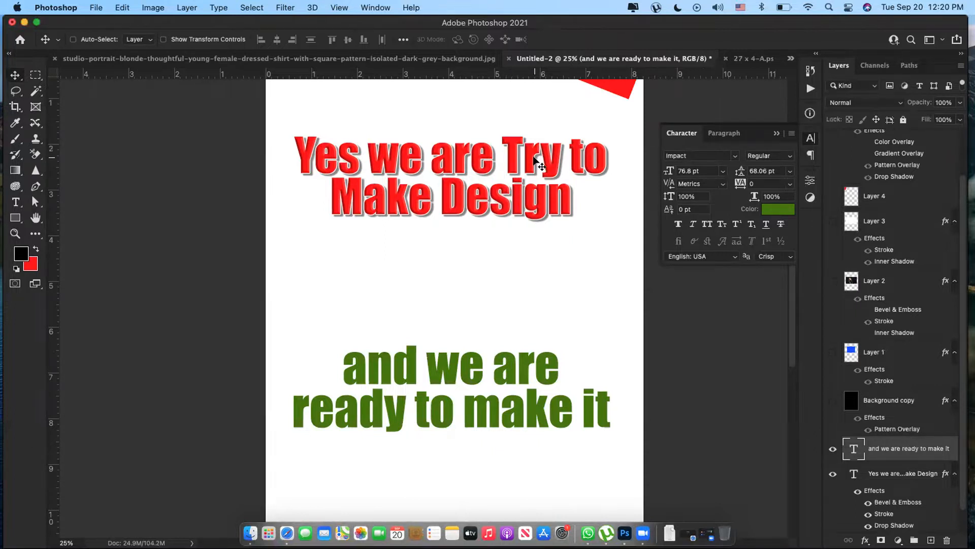
Examine the red heading's Stroke, Bevel & Emboss and Drop Shadow settings in its Layer Style, leaving them as they are.
scroll(533, 162, "down", 1)
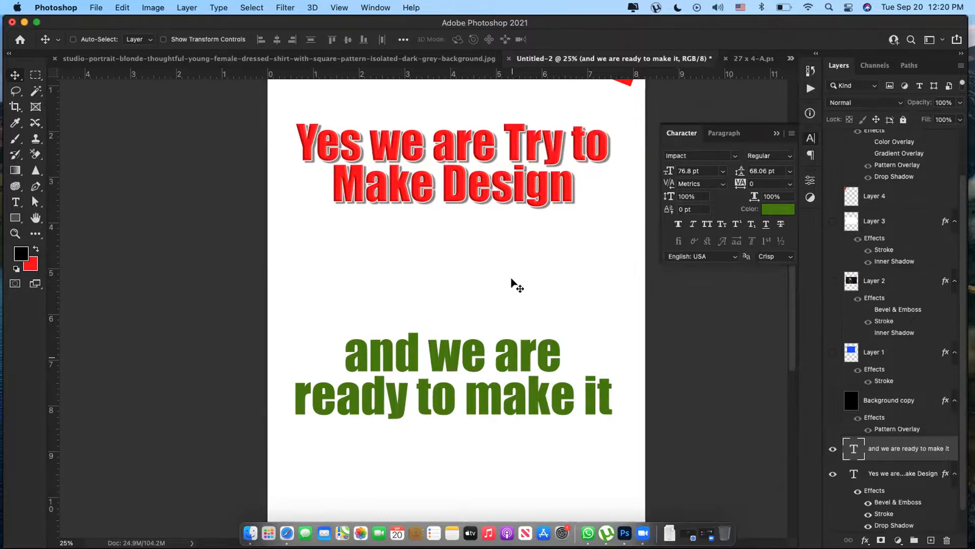
key("super")
left_click(561, 189, "super")
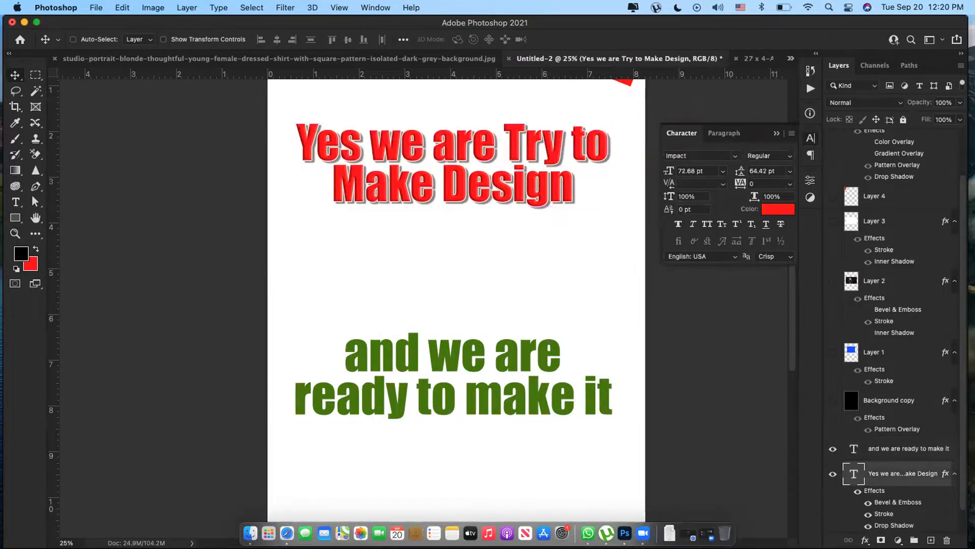
double_click(864, 476)
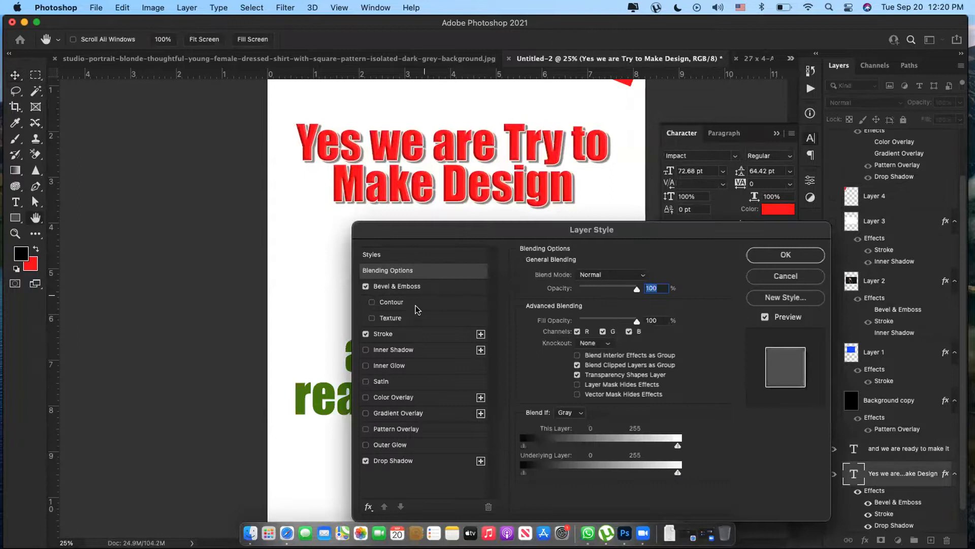
left_click(383, 334)
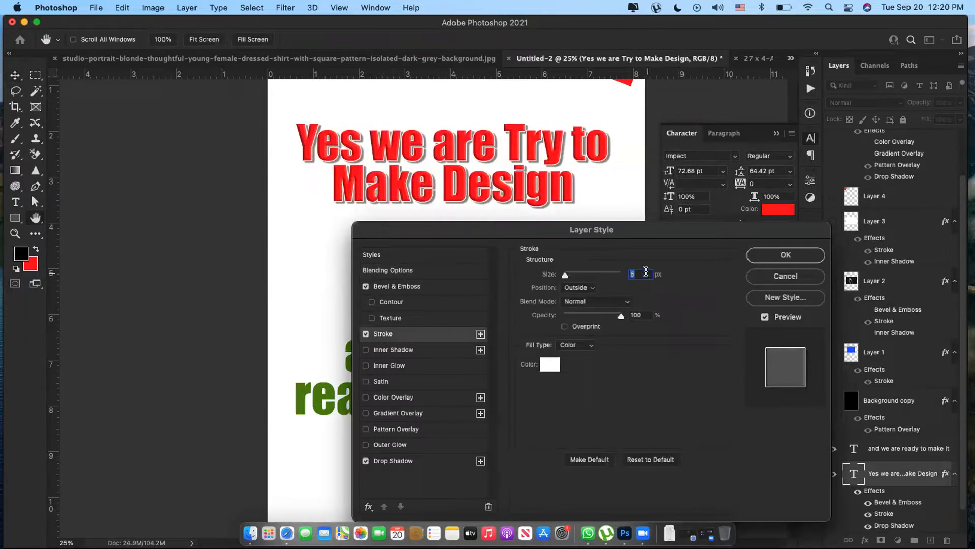
left_click(406, 286)
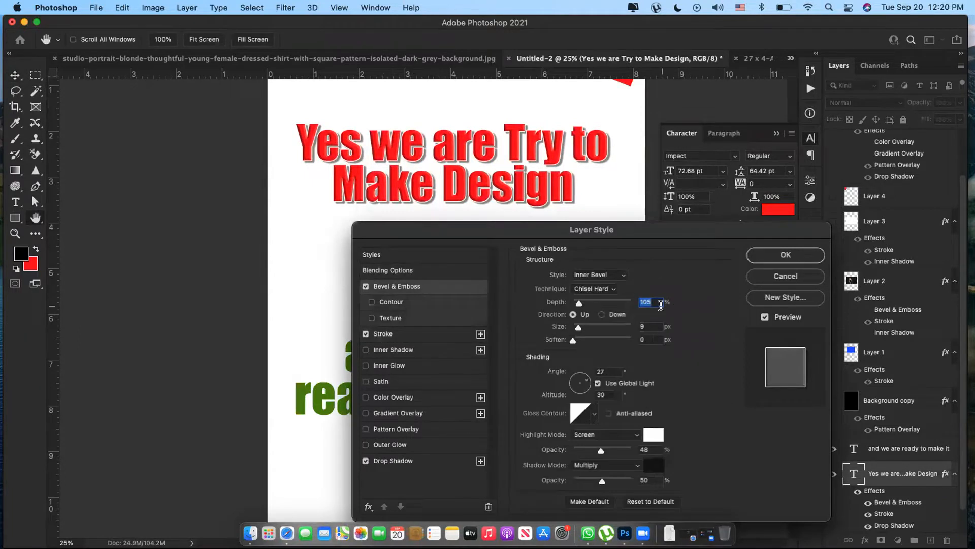
left_click(404, 460)
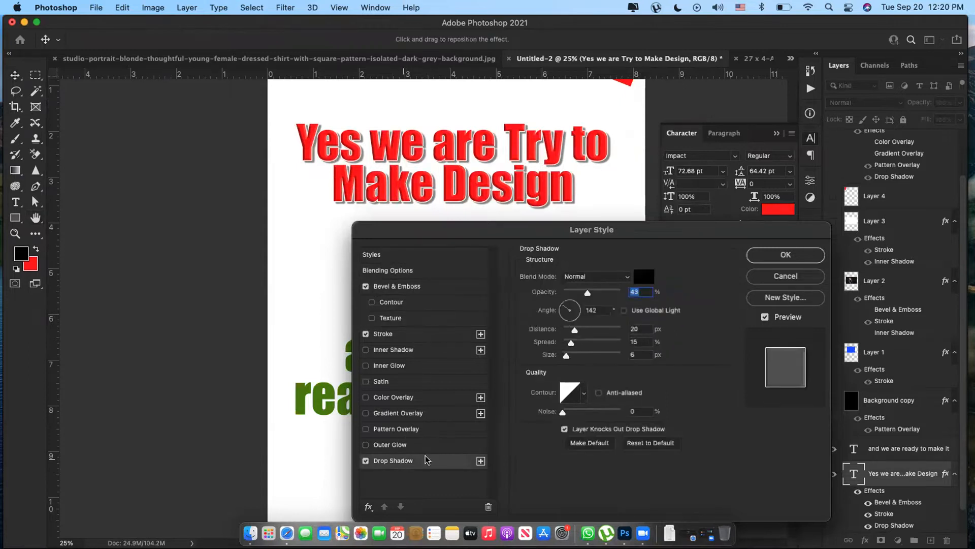
left_click(810, 278)
Copy the layer style of the "Yes we are Try to Make Design" text layer.
right_click(558, 184)
left_click(559, 185)
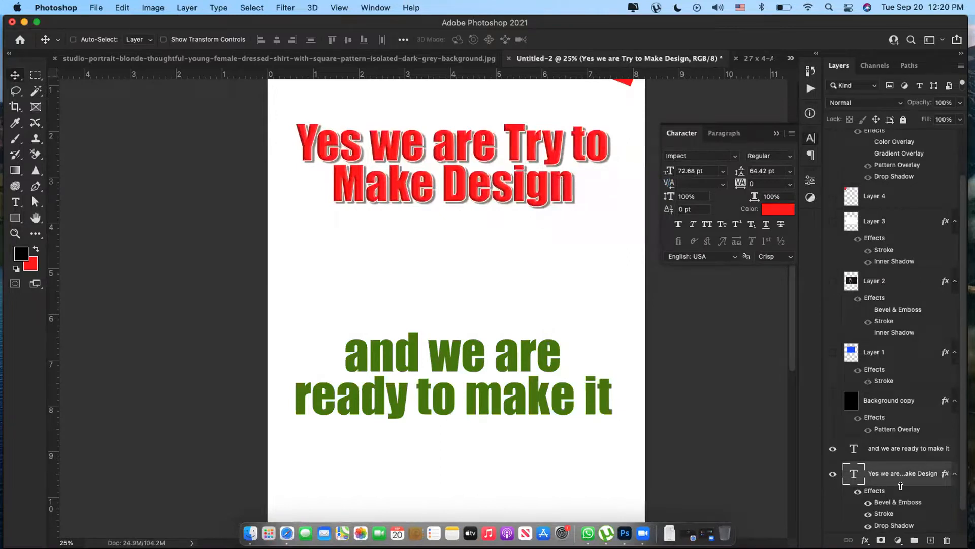
scroll(887, 505, "down", 2)
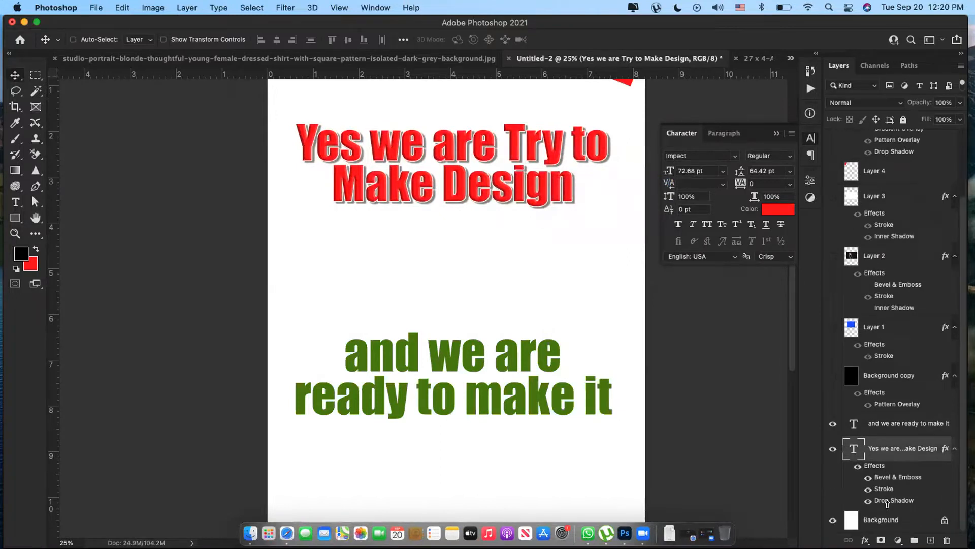
right_click(901, 453)
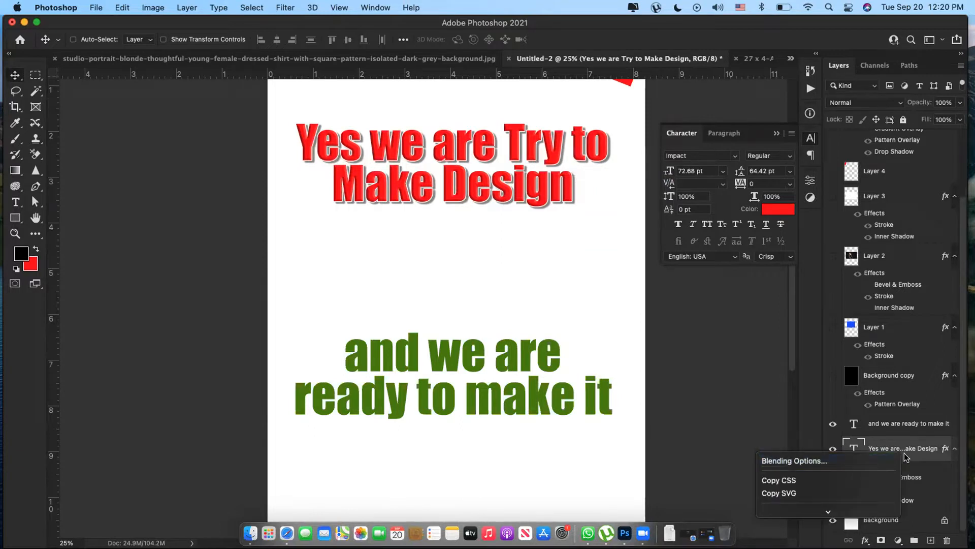
left_click(923, 448)
right_click(924, 445)
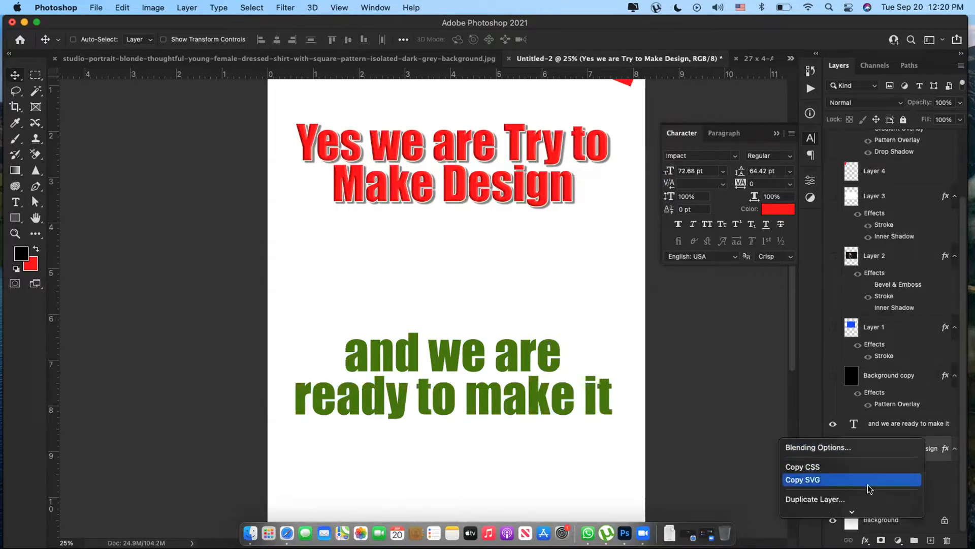
scroll(871, 513, "down", 3)
scroll(852, 515, "down", 5)
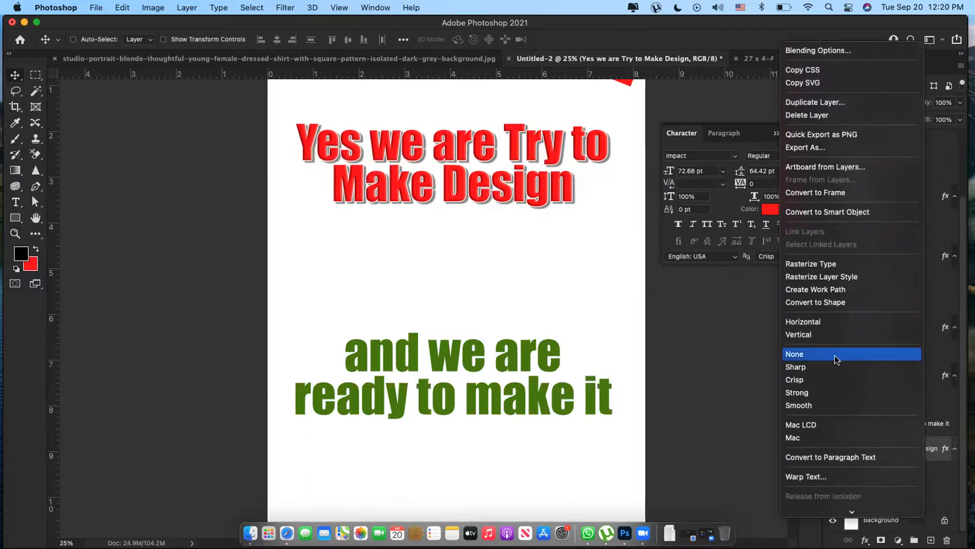
scroll(880, 516, "down", 5)
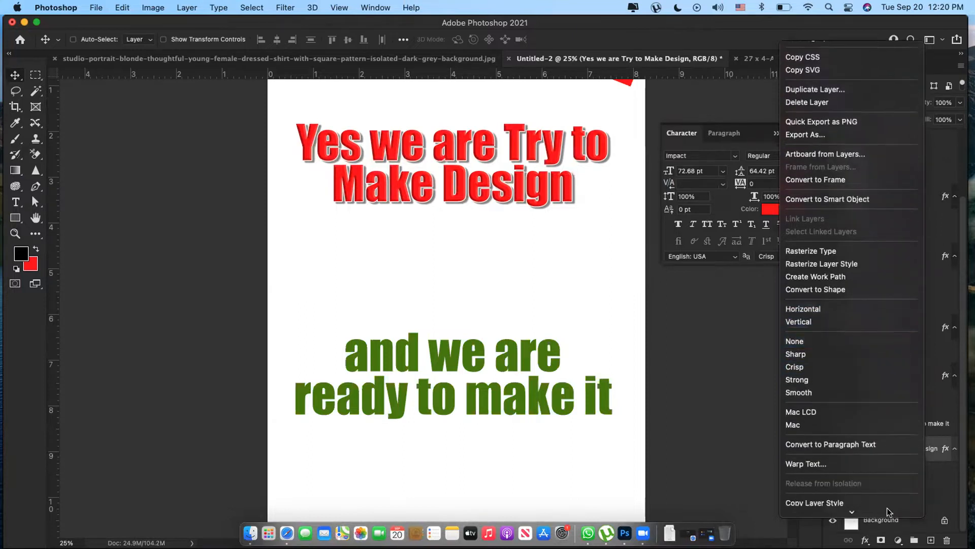
scroll(881, 516, "down", 1)
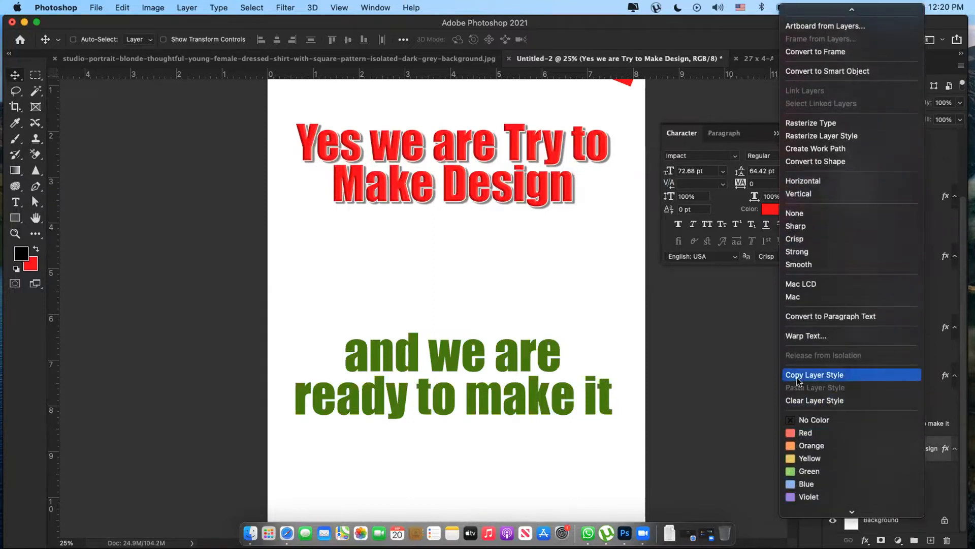
left_click(823, 376)
Paste the copied layer style onto the green "and we are ready to make it" text layer.
left_click(552, 355)
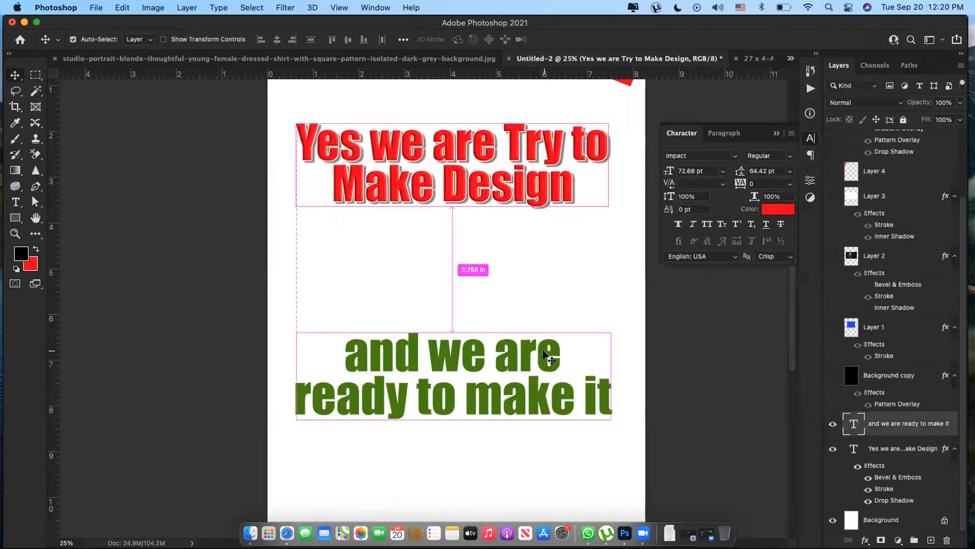
right_click(910, 432)
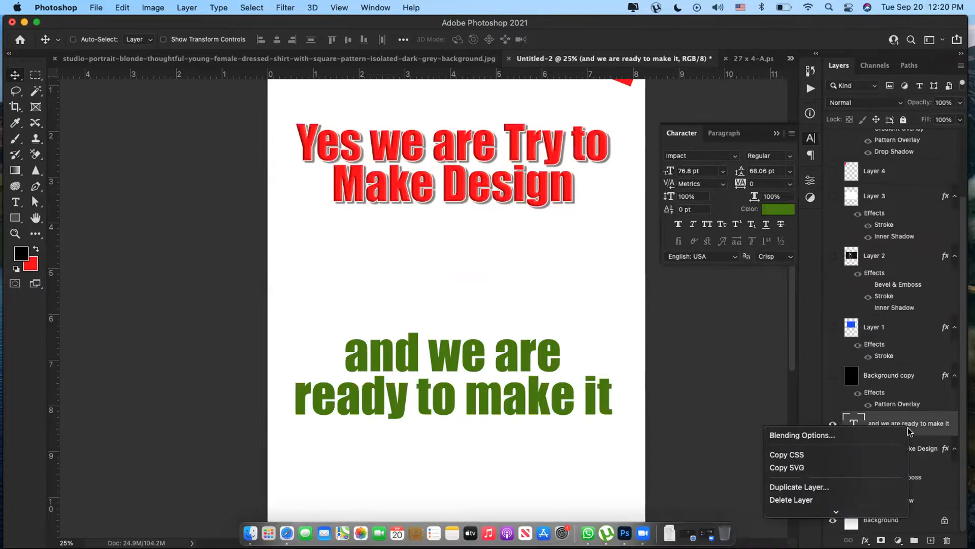
mouse_move(841, 513)
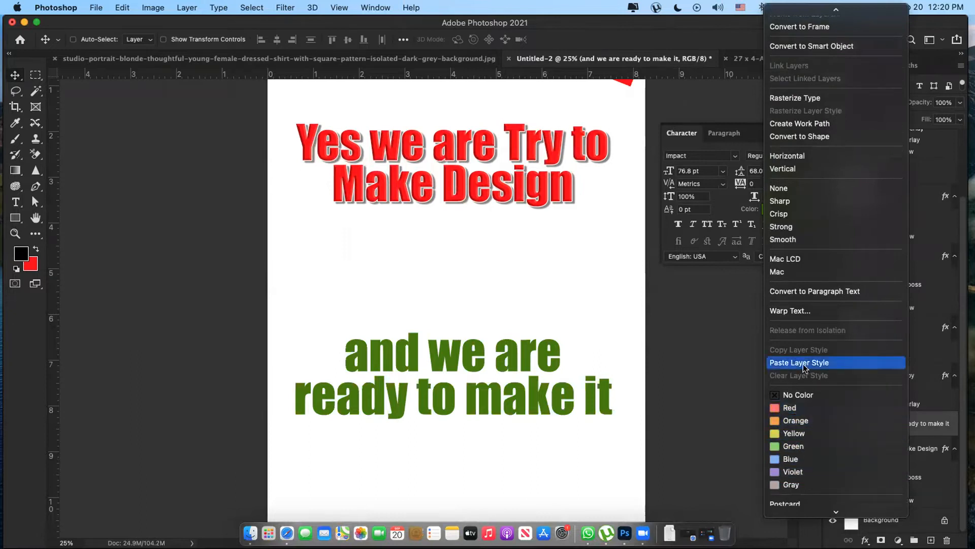
left_click(804, 363)
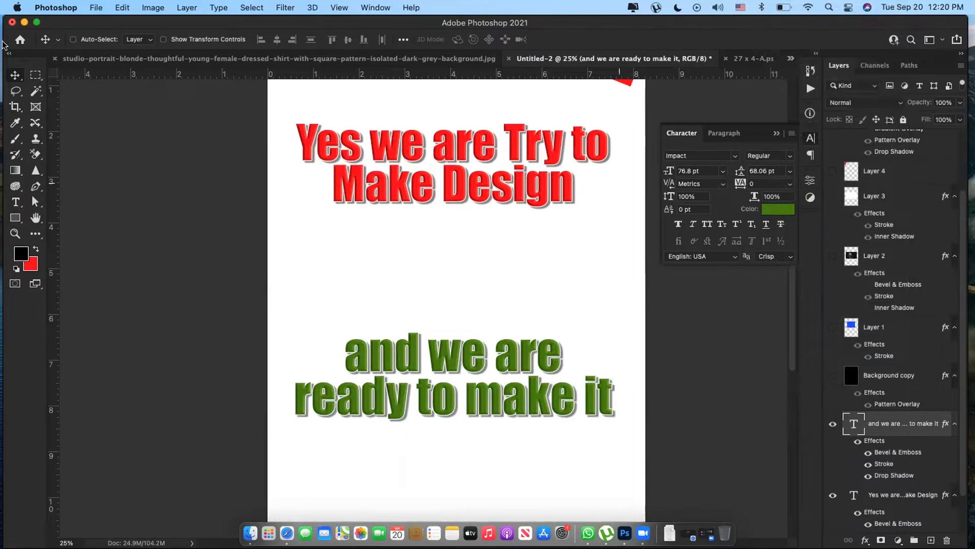
Create a red-filled rectangle about 7 by 2 inches on a new layer between the two texts.
left_click(36, 75)
left_click_drag(294, 226, 613, 320)
key("super+shift+alt+n")
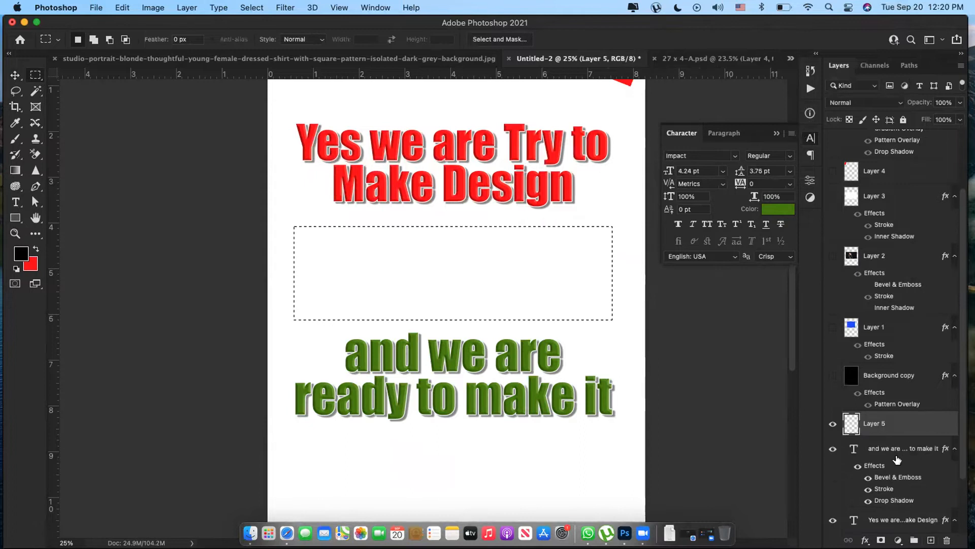
key("super+BackSpace")
key("super+d")
key("v")
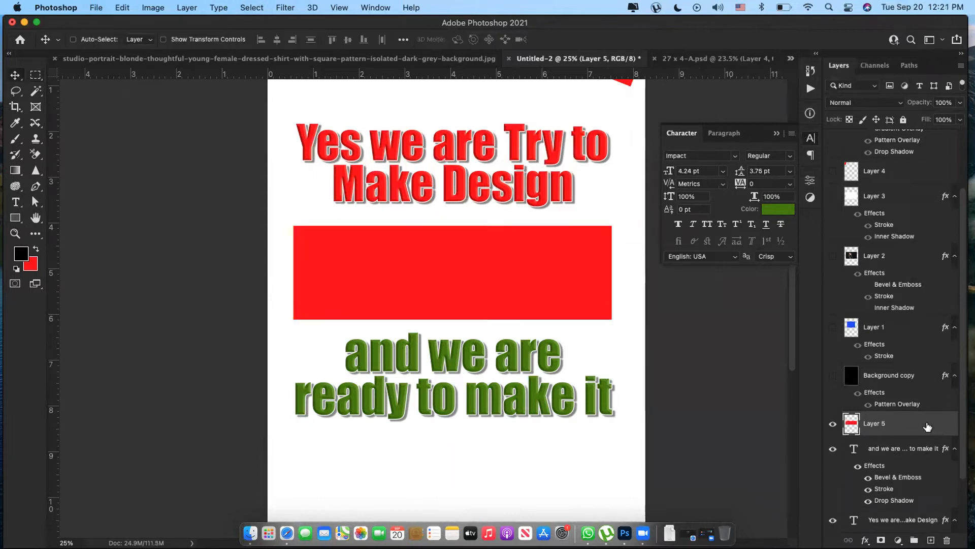
Paste the copied layer style onto the red rectangle on Layer 5 and view the full page.
right_click(927, 426)
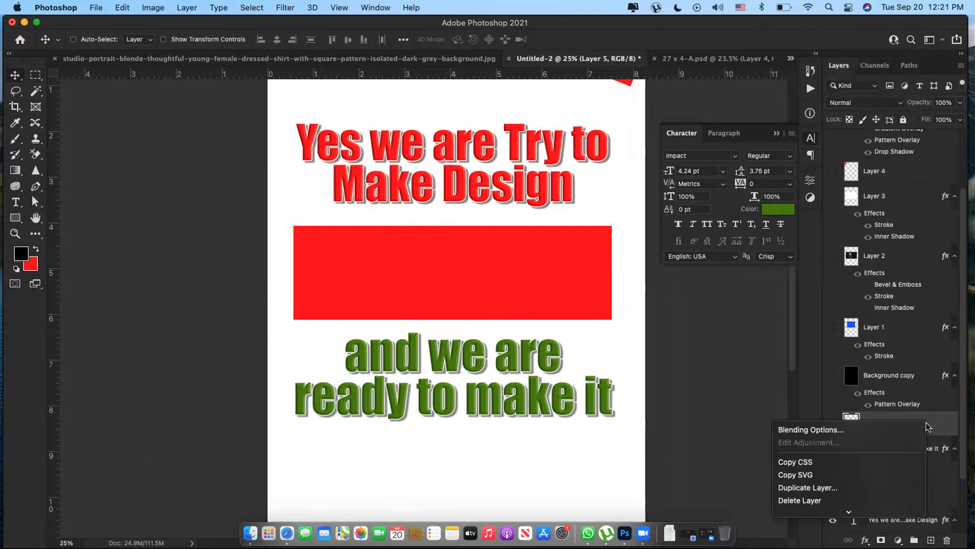
mouse_move(851, 527)
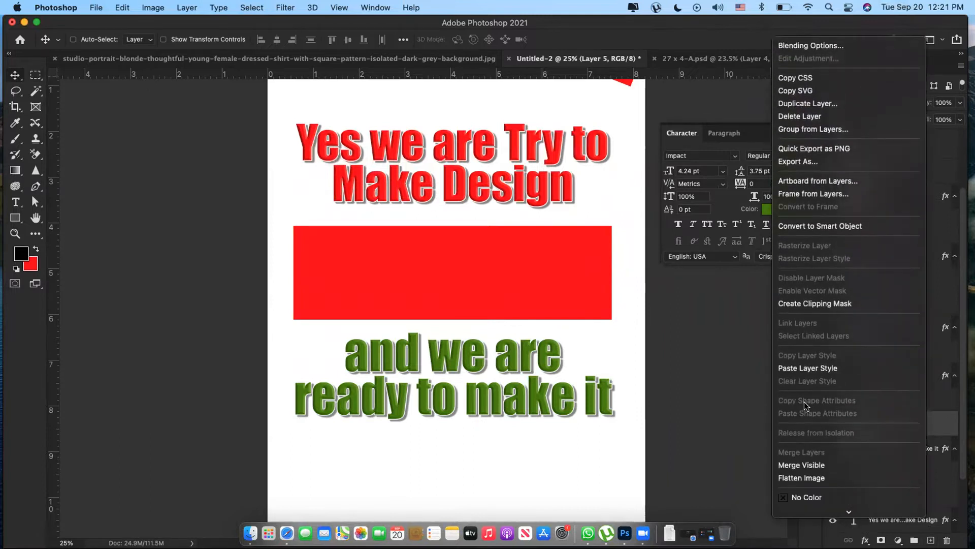
left_click(813, 369)
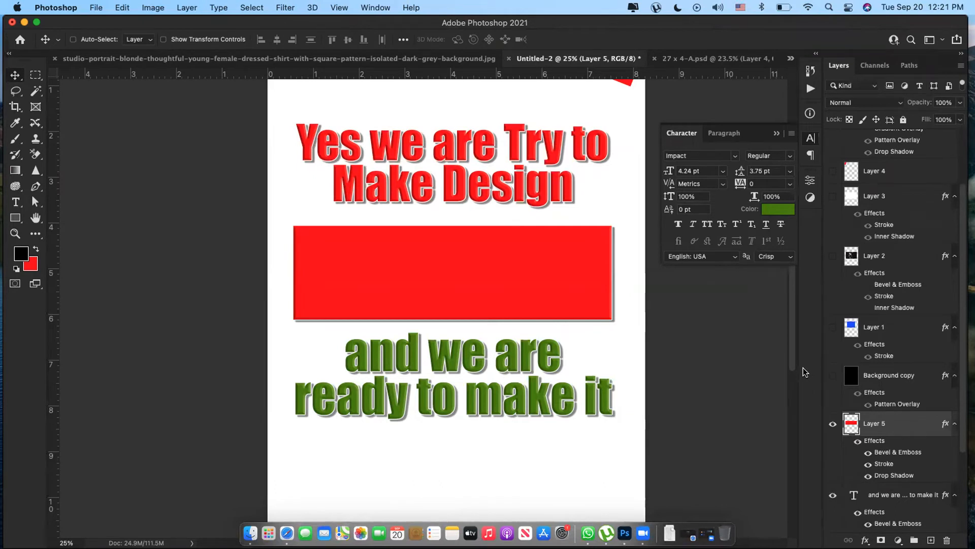
key("z")
right_click(512, 272)
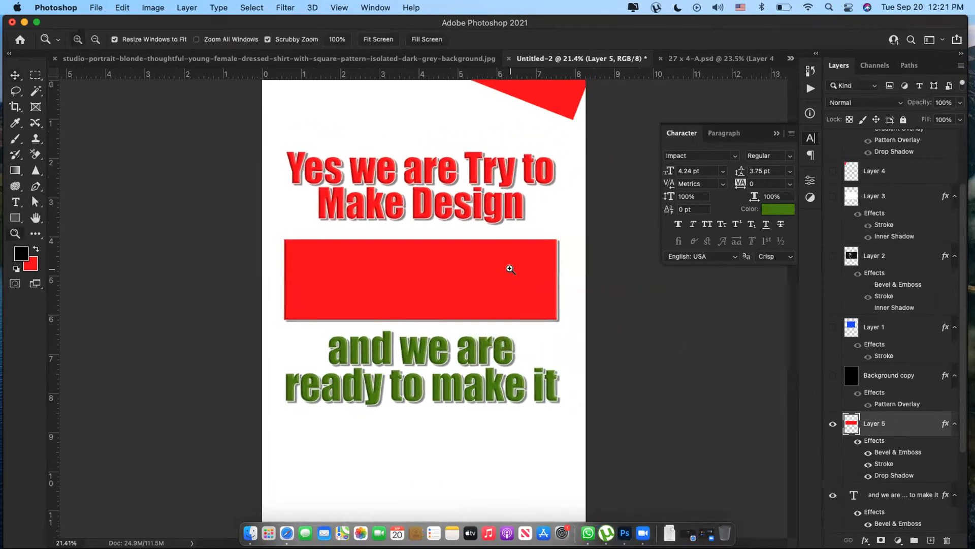
left_click(446, 295, "alt")
key("v")
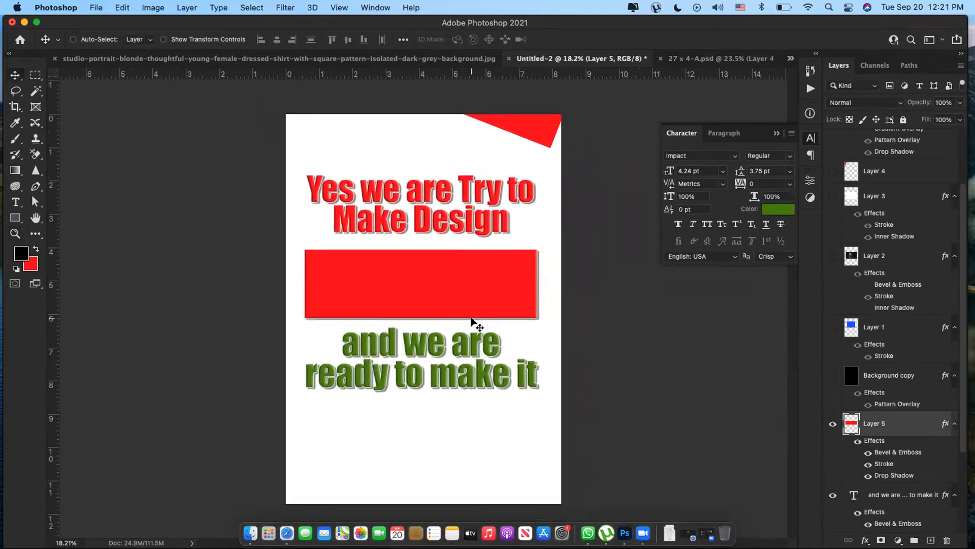